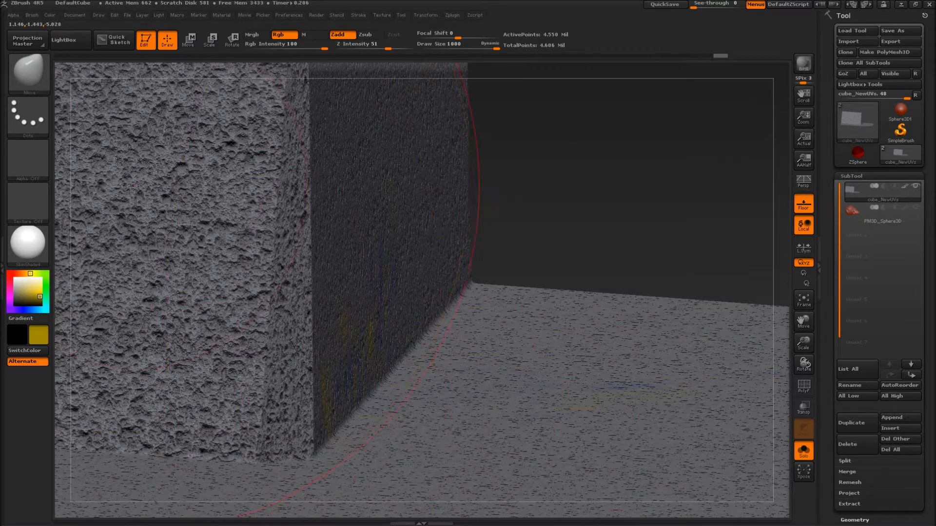
Step: Check which image formats the alpha import dialog supports, and close it without importing a file
{"action": "left_click", "coordinate": [12, 15]}
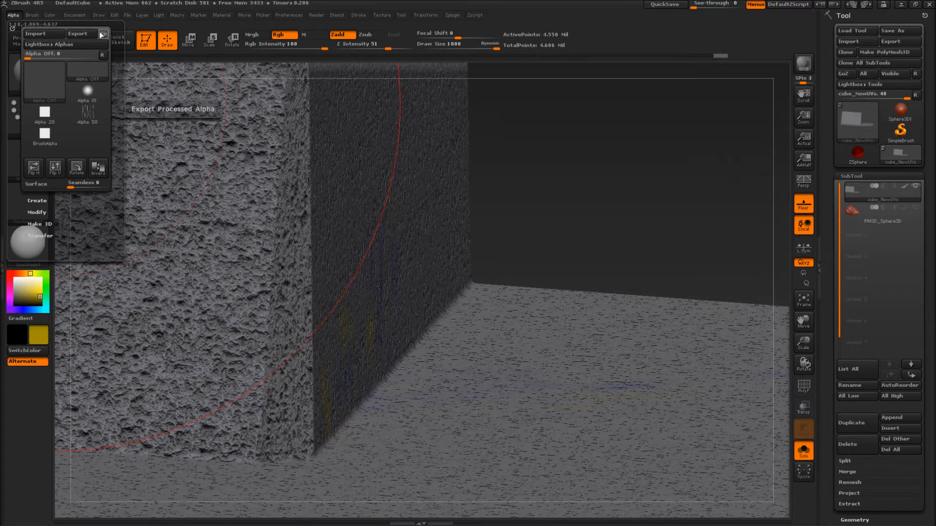
{"action": "left_click", "coordinate": [48, 33]}
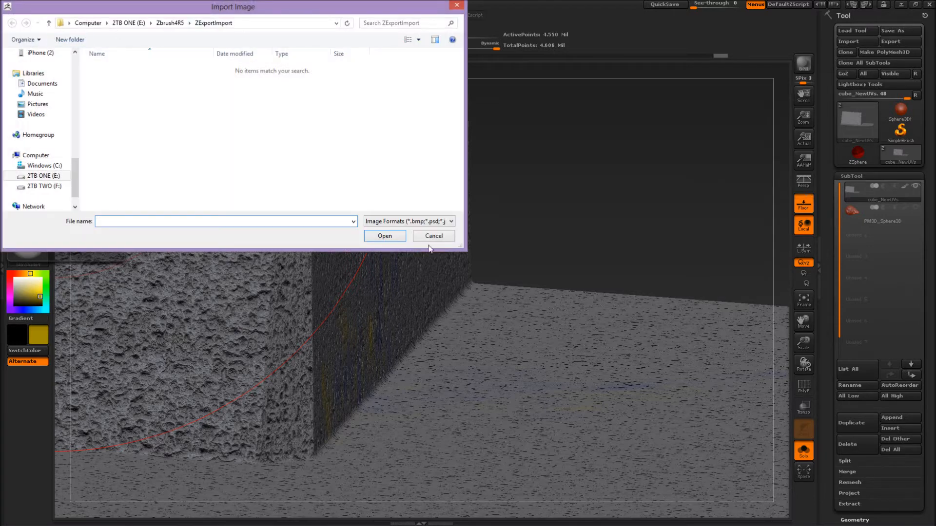
{"action": "left_click", "coordinate": [450, 221]}
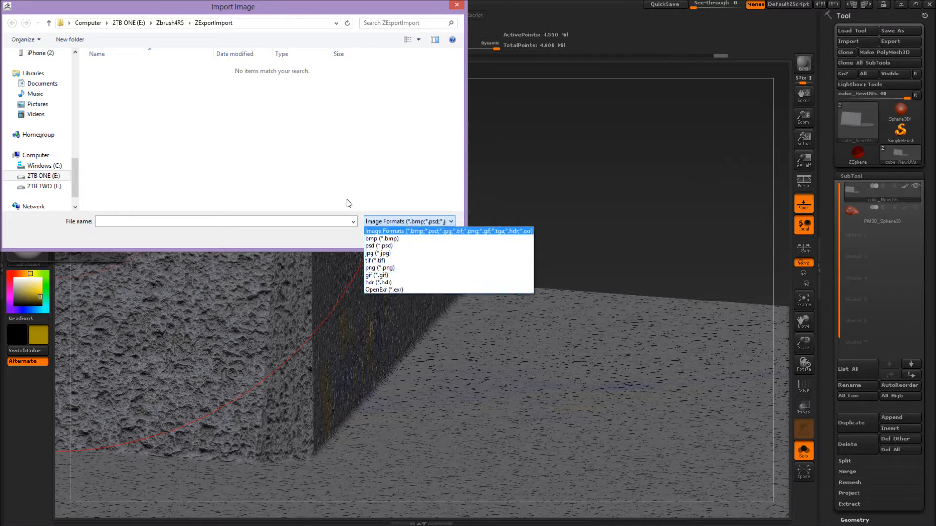
{"action": "left_click", "coordinate": [414, 180]}
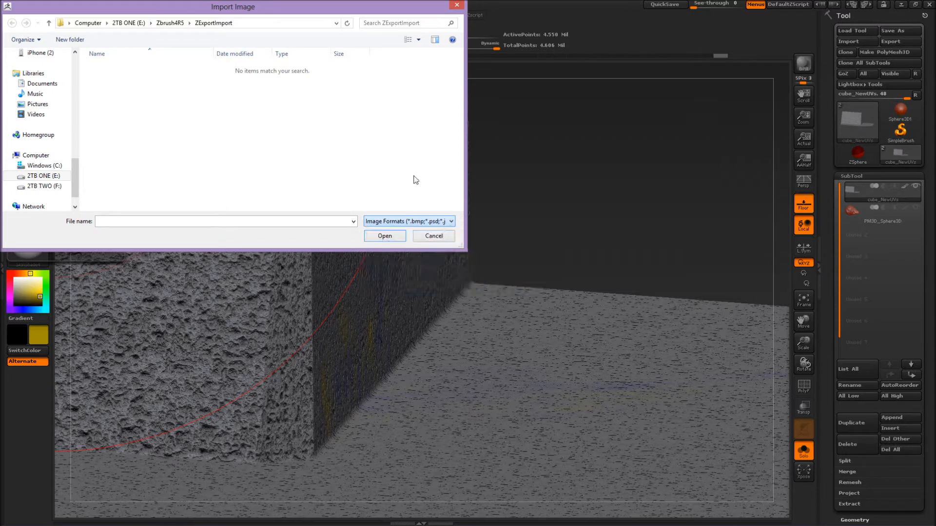
{"action": "left_click", "coordinate": [432, 237]}
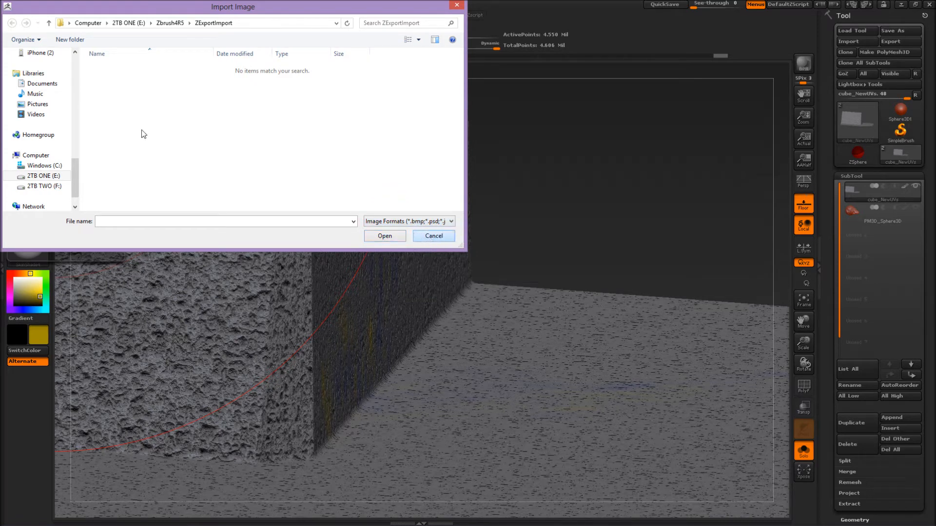
{"action": "left_click", "coordinate": [433, 237]}
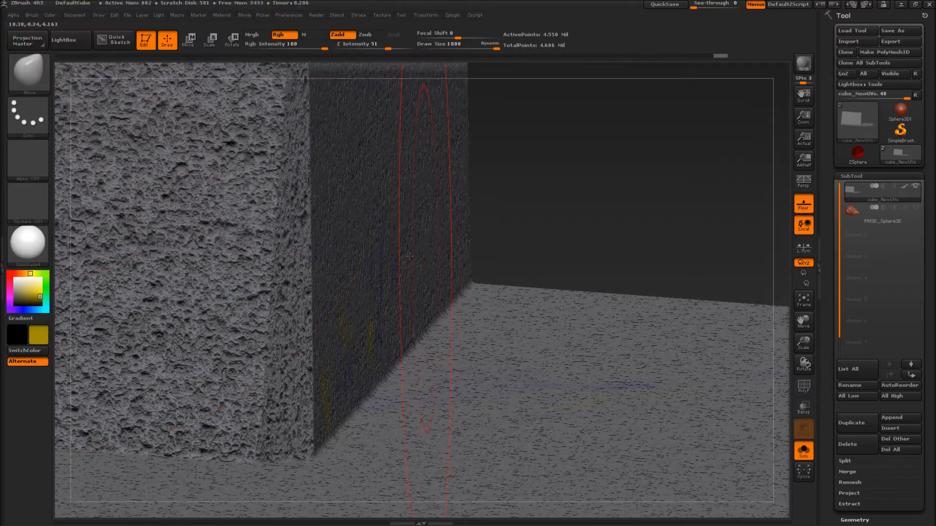
Step: Check which file types an alpha can be exported as, and close the export dialog without saving
{"action": "left_click", "coordinate": [16, 15]}
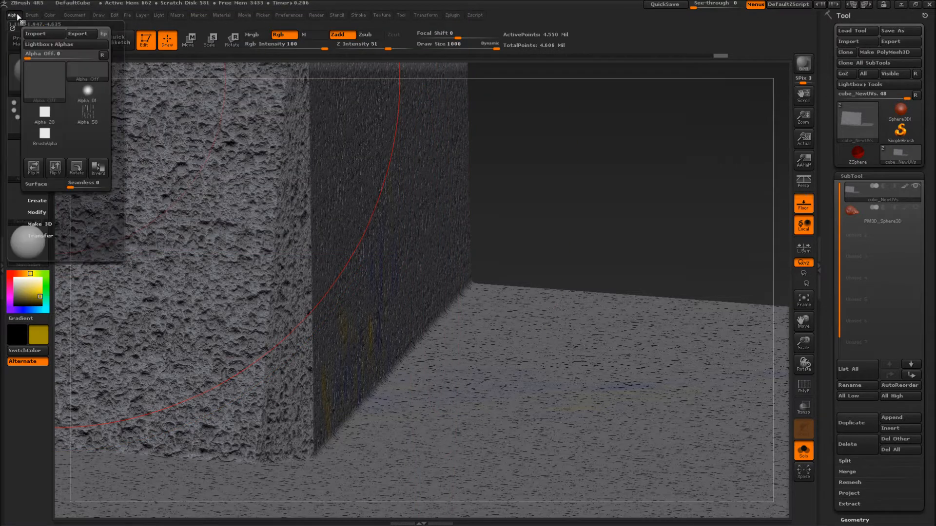
{"action": "left_click", "coordinate": [84, 37]}
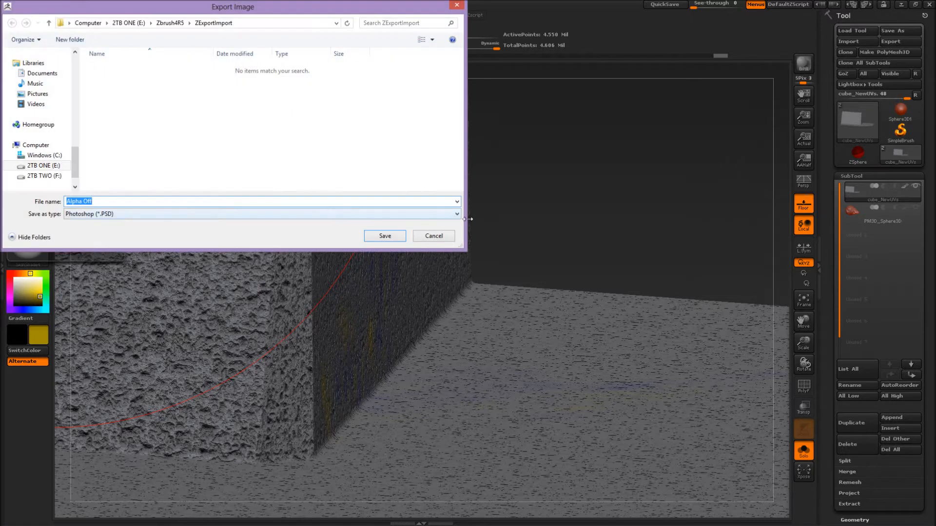
{"action": "left_click", "coordinate": [455, 217]}
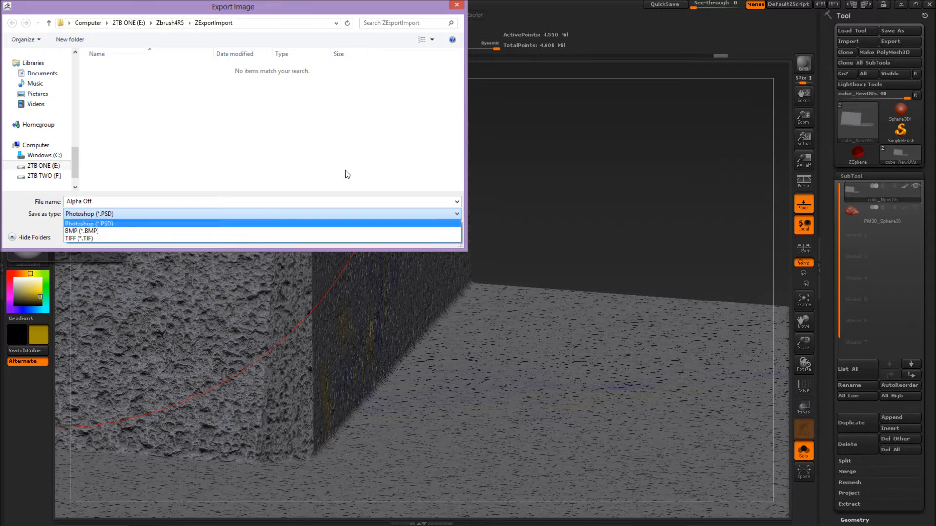
{"action": "left_click", "coordinate": [361, 146]}
{"action": "left_click", "coordinate": [426, 236]}
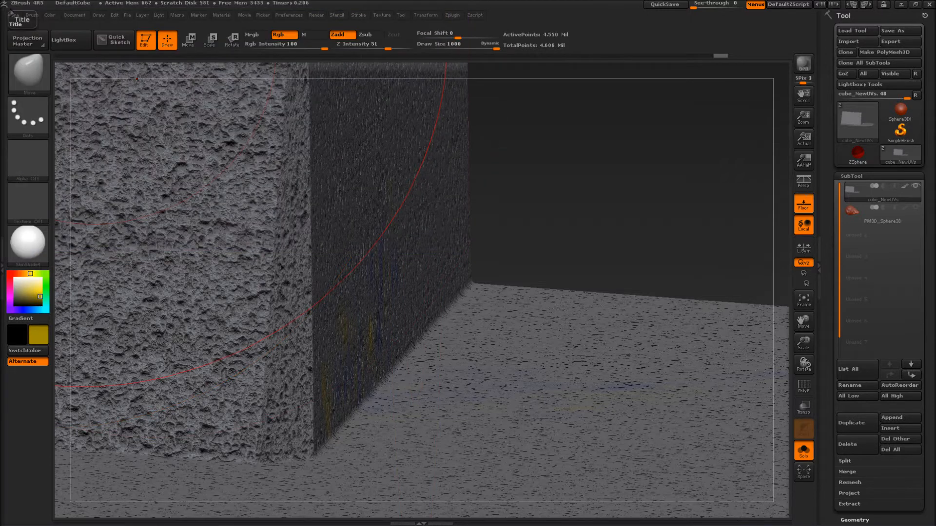
Step: Switch on the Export Processed Alpha option and read its help description
{"action": "left_click", "coordinate": [13, 14]}
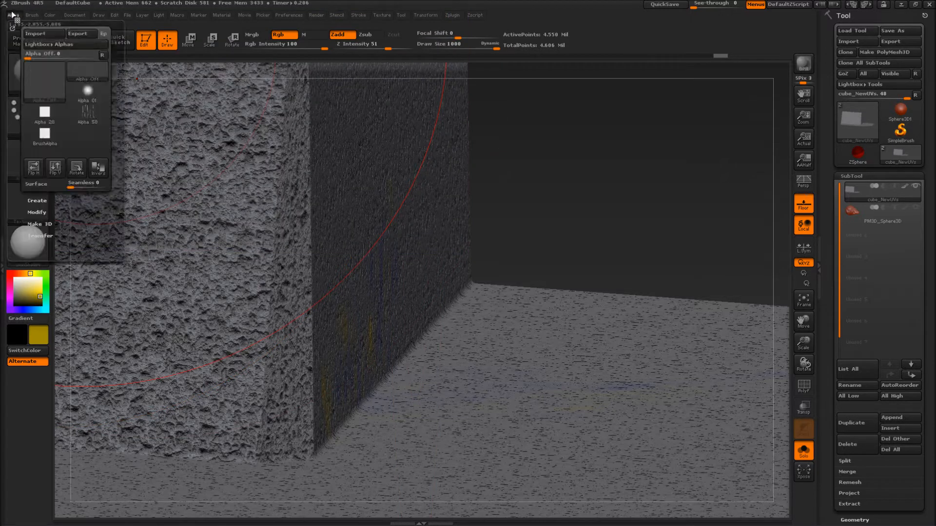
{"action": "left_click", "coordinate": [104, 35]}
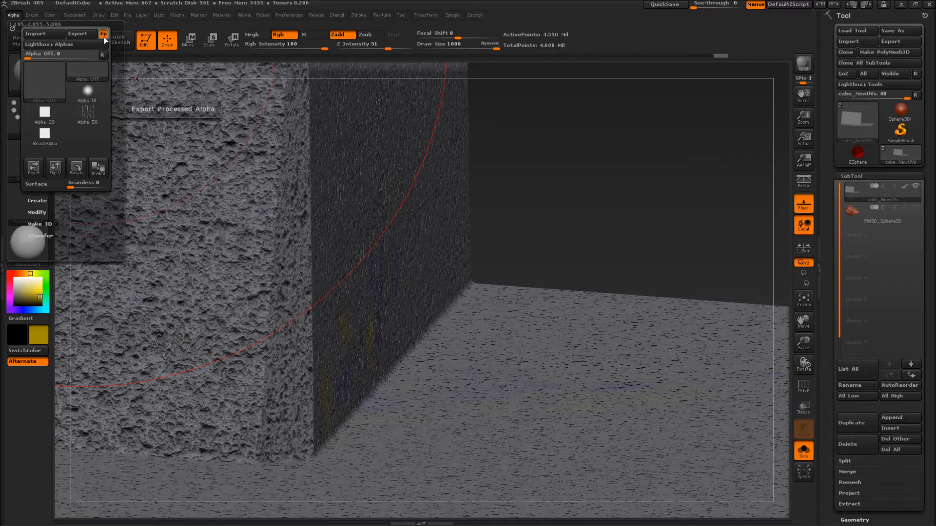
{"action": "key", "text": "ctrl"}
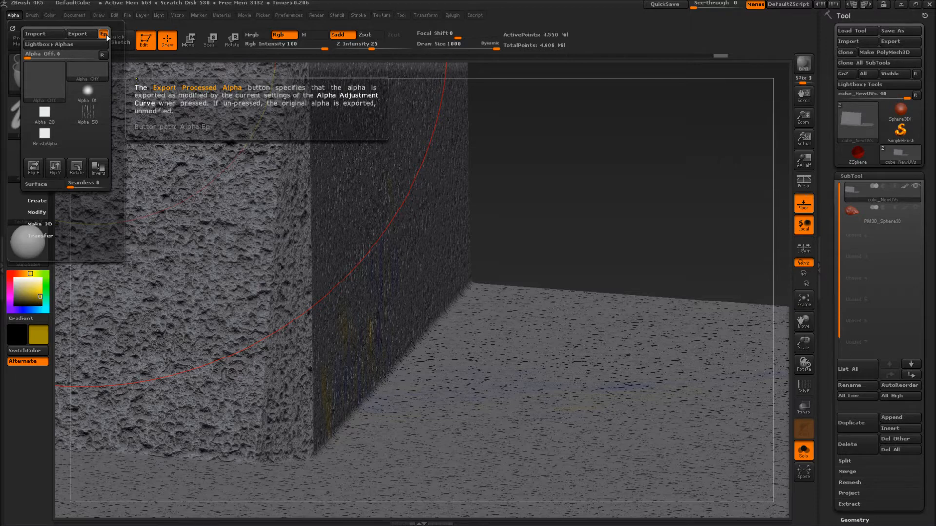
Step: Load the Scaly Skin_22 alpha from the LightBox alpha library as the current brush alpha
{"action": "left_click", "coordinate": [82, 50]}
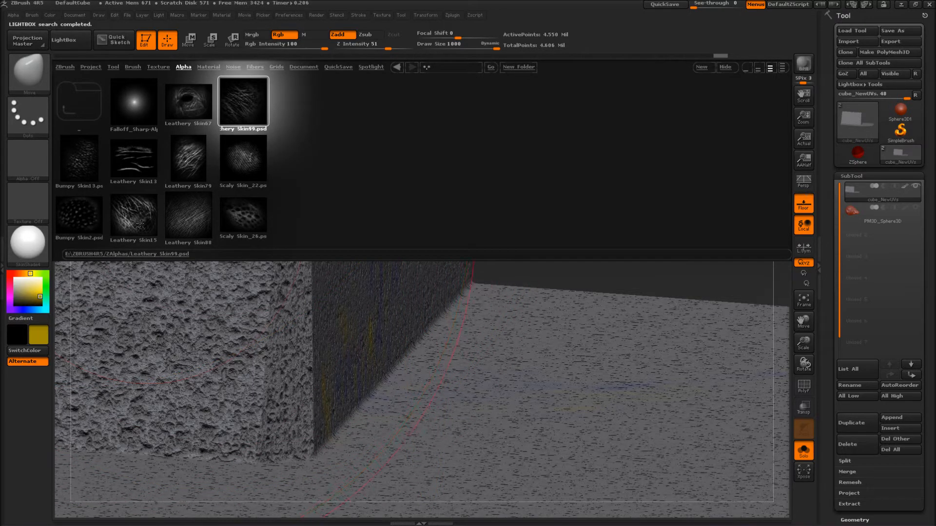
{"action": "left_click", "coordinate": [125, 218]}
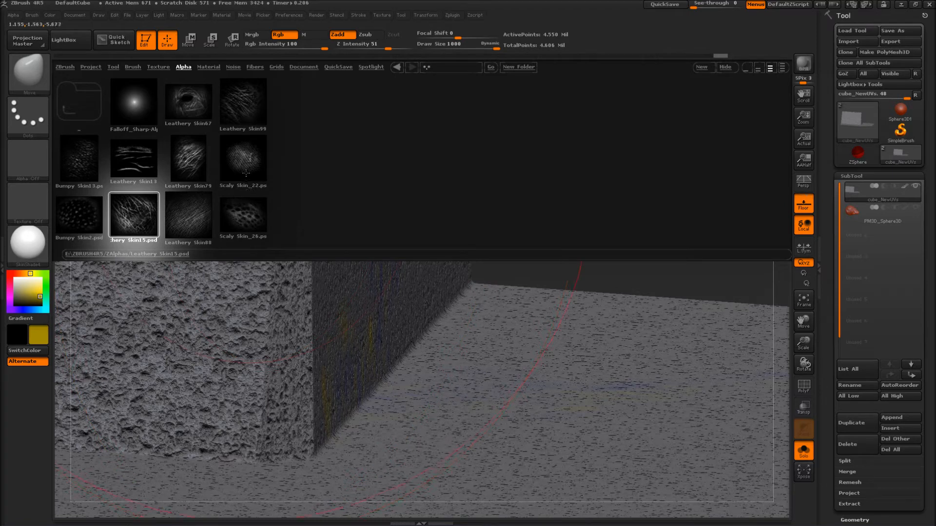
{"action": "left_click", "coordinate": [244, 160]}
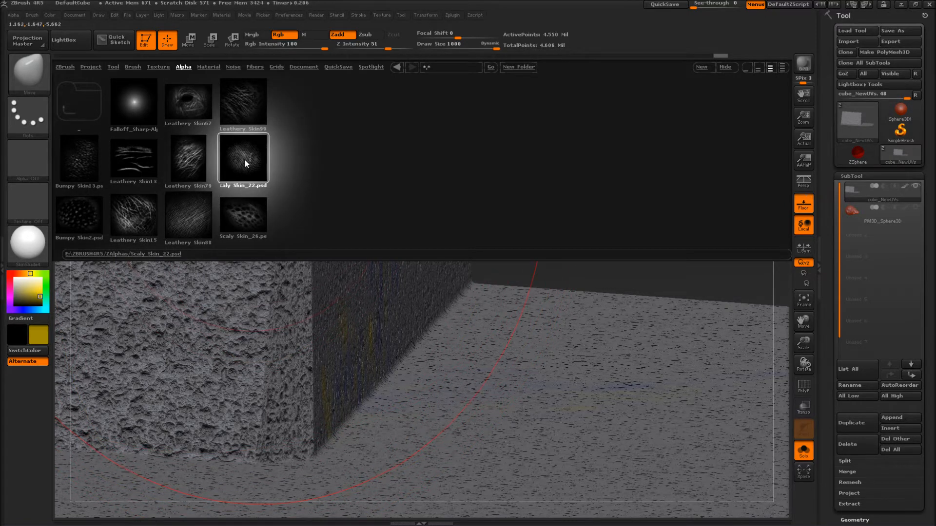
{"action": "double_click", "coordinate": [248, 162]}
{"action": "mouse_move", "coordinate": [31, 163]}
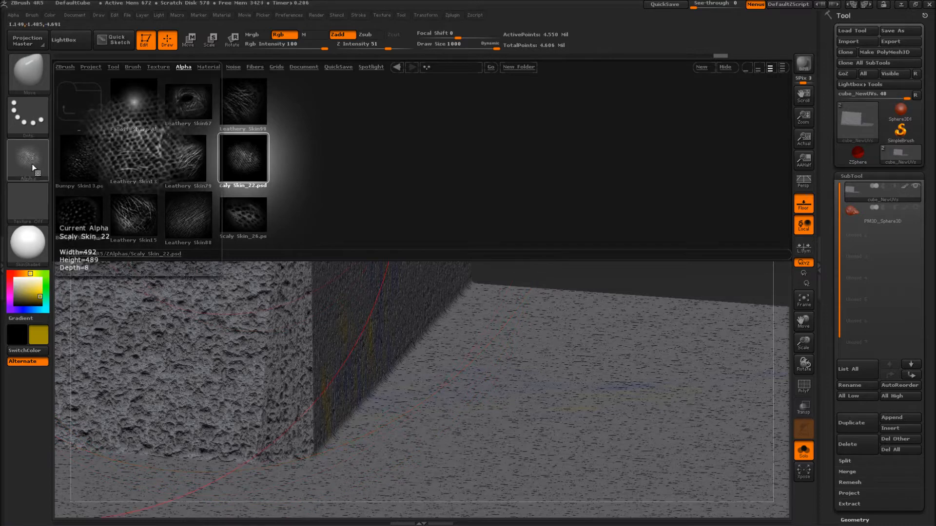
{"action": "left_click", "coordinate": [72, 39]}
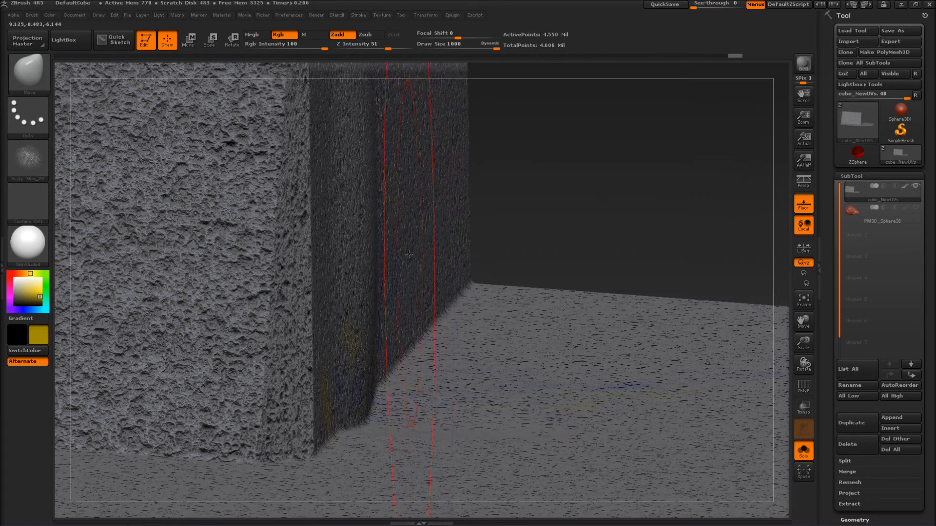
Step: Choose the ClayBuildup brush and load the Leathery Skin79 alpha for it from LightBox
{"action": "key", "text": "b"}
{"action": "key", "text": "c"}
{"action": "key", "text": "b"}
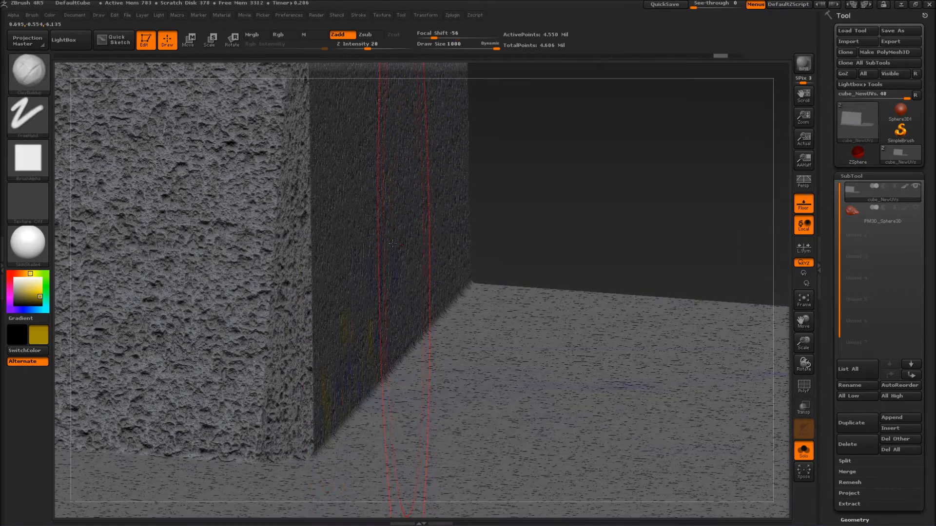
{"action": "left_click", "coordinate": [78, 46]}
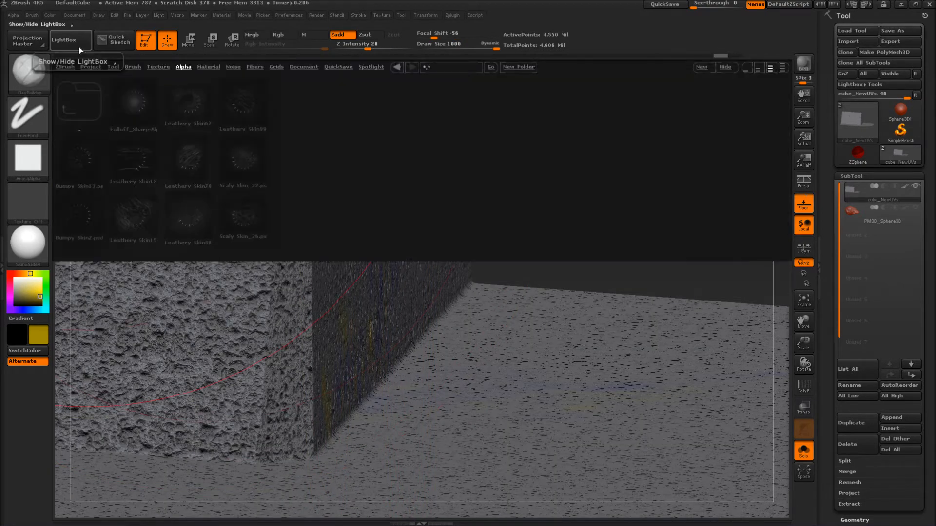
{"action": "double_click", "coordinate": [195, 167]}
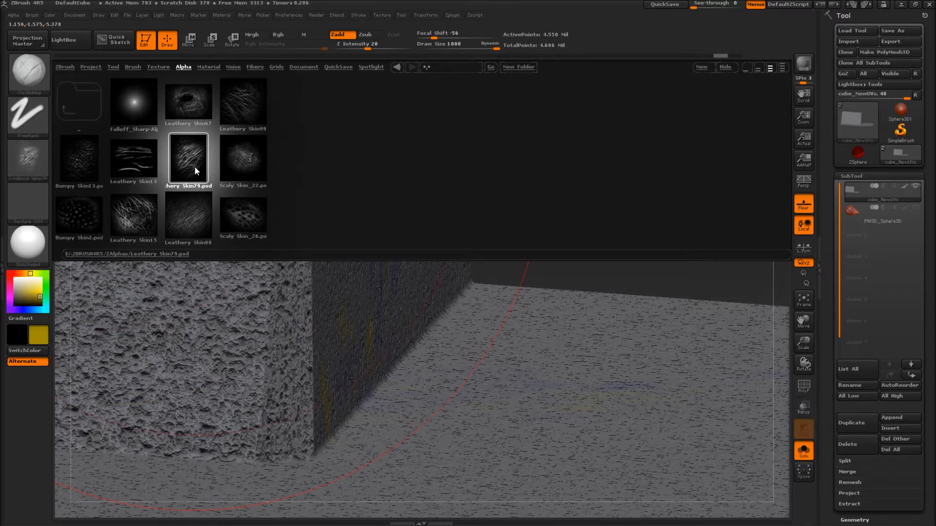
{"action": "left_click", "coordinate": [69, 48]}
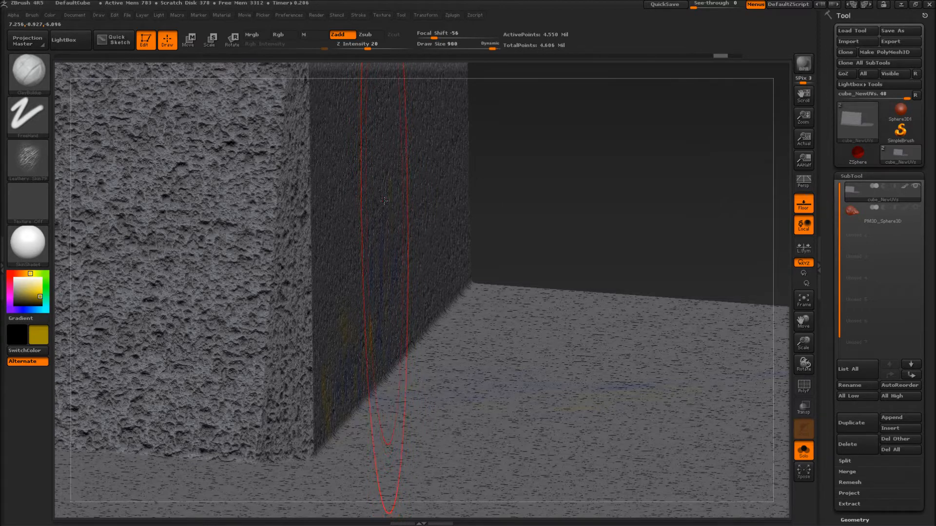
Step: Reduce the brush's draw size to about 200, try the leathery alpha on the cube's walls and floor, and undo the strokes
{"action": "key", "text": "s"}
{"action": "left_click_drag", "start_coordinate": [383, 200], "coordinate": [351, 203]}
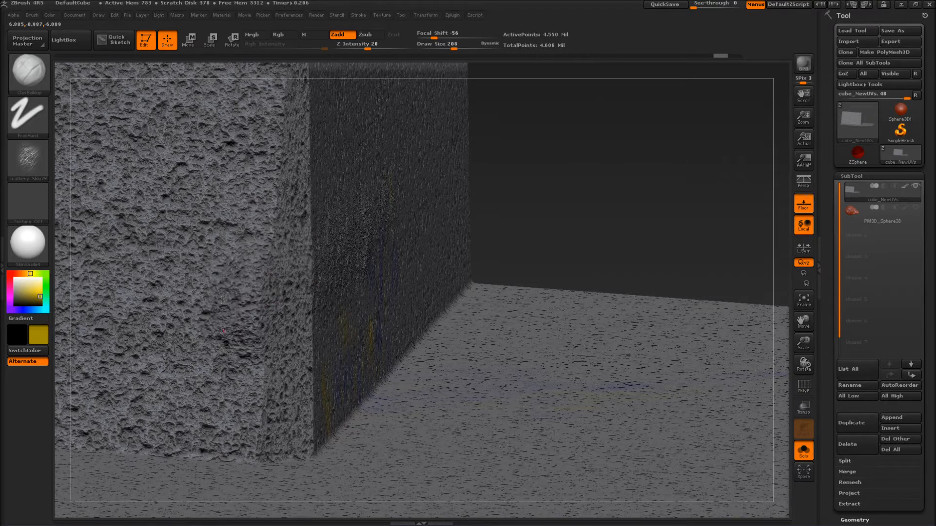
{"action": "mouse_move", "coordinate": [228, 335]}
{"action": "left_mouse_down"}
{"action": "mouse_move", "coordinate": [253, 349]}
{"action": "mouse_move", "coordinate": [285, 277]}
{"action": "mouse_move", "coordinate": [246, 371]}
{"action": "mouse_move", "coordinate": [254, 336]}
{"action": "mouse_move", "coordinate": [239, 263]}
{"action": "mouse_move", "coordinate": [272, 273]}
{"action": "left_mouse_up"}
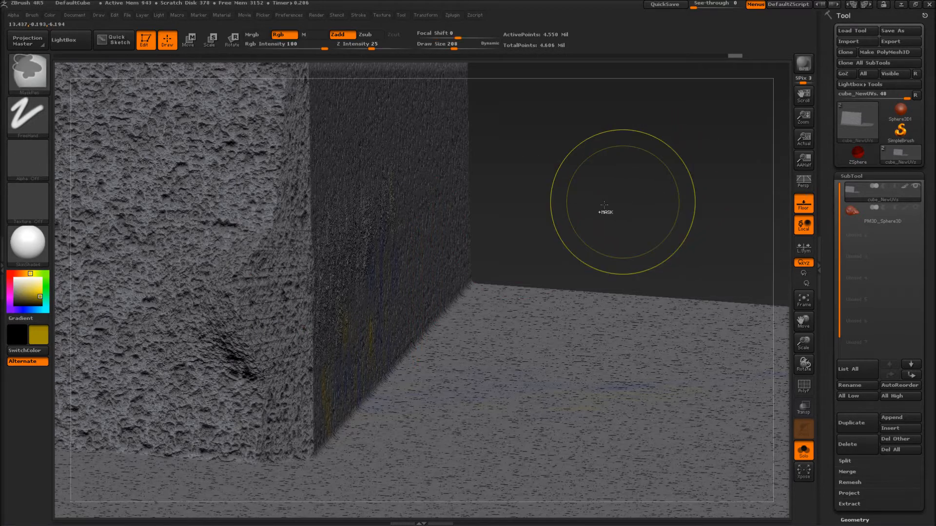
{"action": "key", "text": "ctrl+z"}
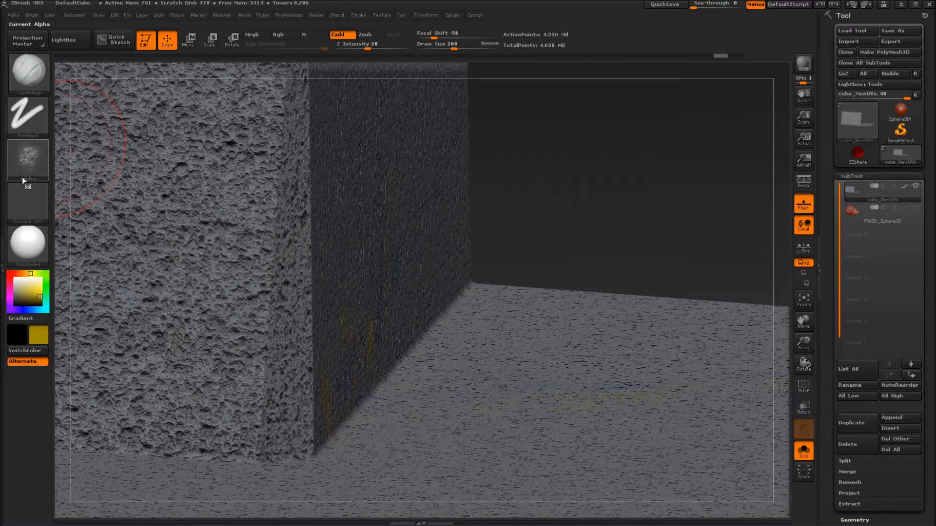
{"action": "mouse_move", "coordinate": [488, 377]}
{"action": "left_mouse_down"}
{"action": "mouse_move", "coordinate": [517, 390]}
{"action": "mouse_move", "coordinate": [490, 340]}
{"action": "mouse_move", "coordinate": [450, 378]}
{"action": "mouse_move", "coordinate": [560, 396]}
{"action": "left_mouse_up"}
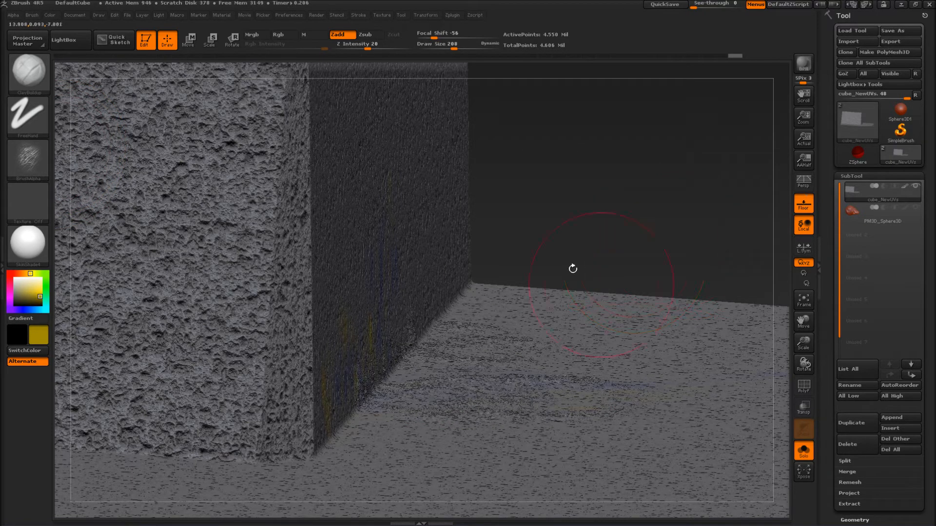
{"action": "key", "text": "ctrl+z"}
Step: Try several leathery-alpha strokes on the PM3D_Sphere3D head subtool and undo them
{"action": "left_click", "coordinate": [852, 214]}
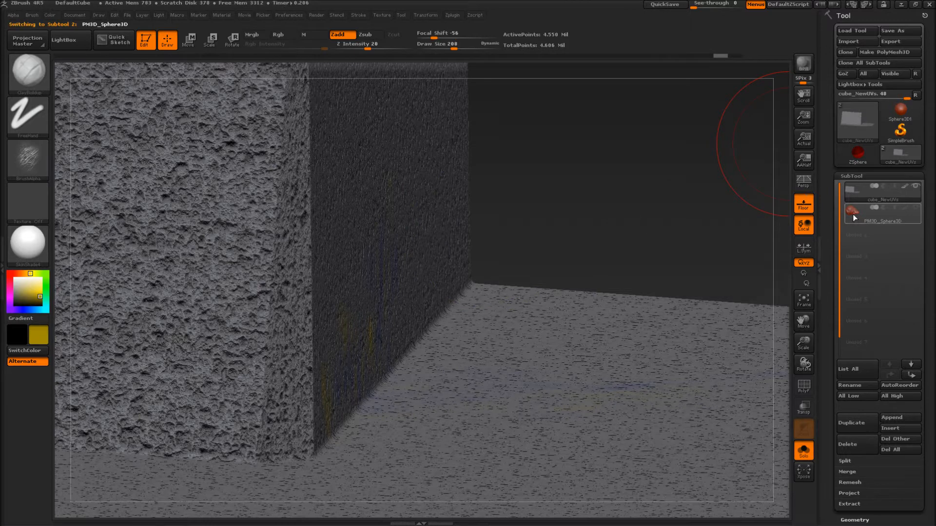
{"action": "mouse_move", "coordinate": [559, 356]}
{"action": "left_mouse_down"}
{"action": "mouse_move", "coordinate": [547, 369]}
{"action": "mouse_move", "coordinate": [519, 355]}
{"action": "mouse_move", "coordinate": [497, 367]}
{"action": "mouse_move", "coordinate": [536, 390]}
{"action": "mouse_move", "coordinate": [551, 414]}
{"action": "mouse_move", "coordinate": [442, 442]}
{"action": "mouse_move", "coordinate": [475, 449]}
{"action": "left_mouse_up"}
{"action": "mouse_move", "coordinate": [258, 374]}
{"action": "left_mouse_down"}
{"action": "mouse_move", "coordinate": [312, 370]}
{"action": "mouse_move", "coordinate": [299, 365]}
{"action": "left_mouse_up"}
{"action": "mouse_move", "coordinate": [370, 399]}
{"action": "left_mouse_down"}
{"action": "mouse_move", "coordinate": [352, 438]}
{"action": "mouse_move", "coordinate": [388, 414]}
{"action": "mouse_move", "coordinate": [380, 390]}
{"action": "left_mouse_up"}
{"action": "mouse_move", "coordinate": [228, 290]}
{"action": "left_mouse_down"}
{"action": "mouse_move", "coordinate": [287, 293]}
{"action": "mouse_move", "coordinate": [228, 331]}
{"action": "mouse_move", "coordinate": [261, 348]}
{"action": "mouse_move", "coordinate": [185, 363]}
{"action": "mouse_move", "coordinate": [336, 353]}
{"action": "left_mouse_up"}
{"action": "left_click_drag", "start_coordinate": [587, 199], "coordinate": [458, 226]}
{"action": "key", "text": "ctrl+z"}
{"action": "key", "text": "ctrl+z"}
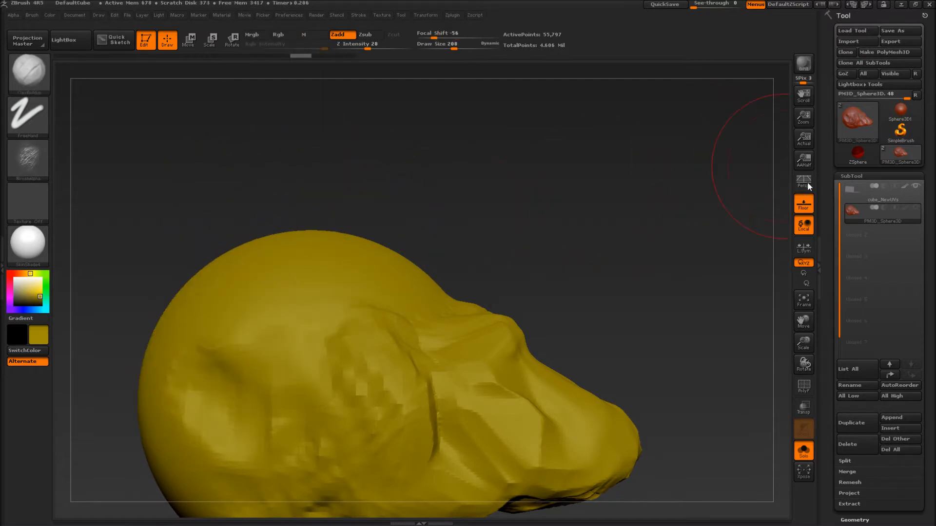
Step: Make the cube_NewUVs subtool active again and bring its blue and yellow painted wall into close view
{"action": "left_click", "coordinate": [850, 190]}
{"action": "mouse_move", "coordinate": [458, 237]}
{"action": "left_mouse_down"}
{"action": "mouse_move", "coordinate": [341, 287]}
{"action": "mouse_move", "coordinate": [360, 291]}
{"action": "mouse_move", "coordinate": [350, 141]}
{"action": "left_mouse_up"}
{"action": "right_click_drag", "start_coordinate": [54, 267], "coordinate": [192, 140], "text": "ctrl"}
{"action": "left_click_drag", "start_coordinate": [199, 161], "coordinate": [490, 213]}
{"action": "right_click_drag", "start_coordinate": [490, 213], "coordinate": [156, 124]}
Step: Browse the stock alphas by index in the Alpha palette and make Alpha 15 the current alpha
{"action": "left_click", "coordinate": [13, 15]}
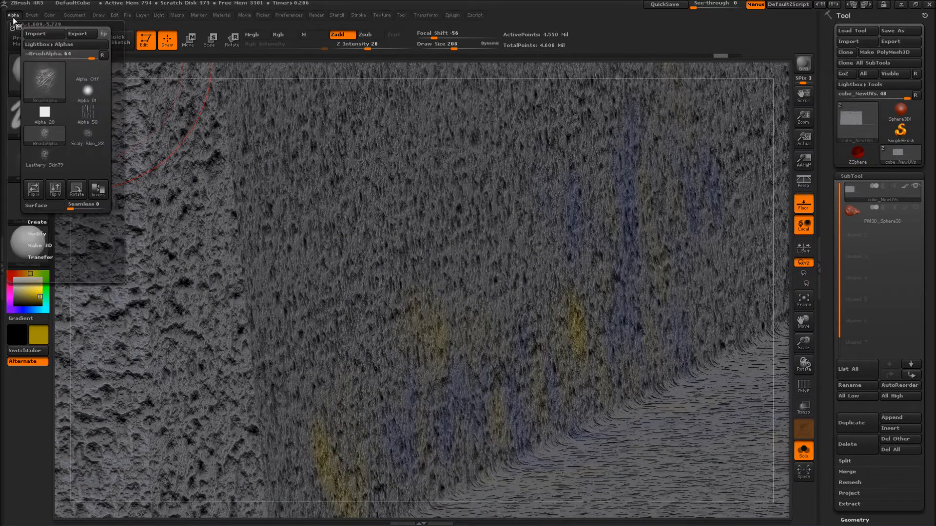
{"action": "left_click", "coordinate": [72, 58]}
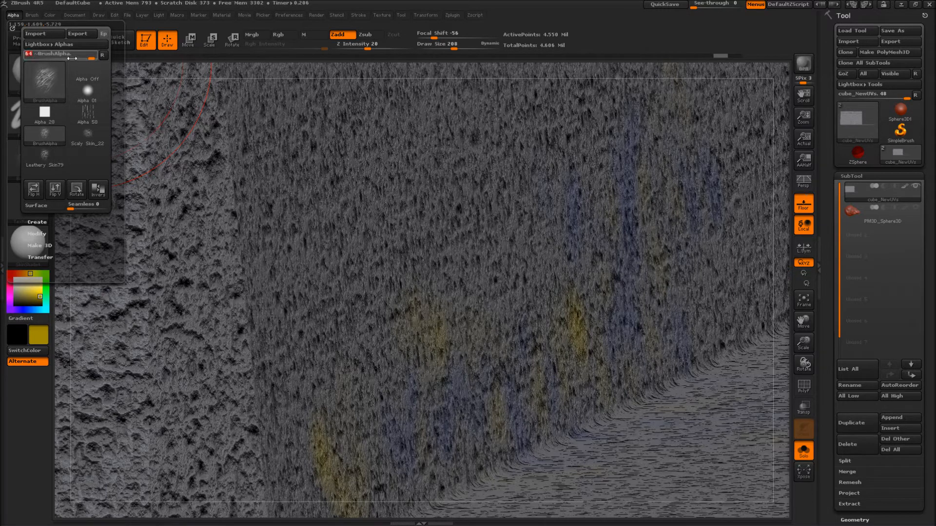
{"action": "mouse_move", "coordinate": [67, 56]}
{"action": "left_mouse_down"}
{"action": "mouse_move", "coordinate": [29, 57]}
{"action": "mouse_move", "coordinate": [67, 58]}
{"action": "left_mouse_up"}
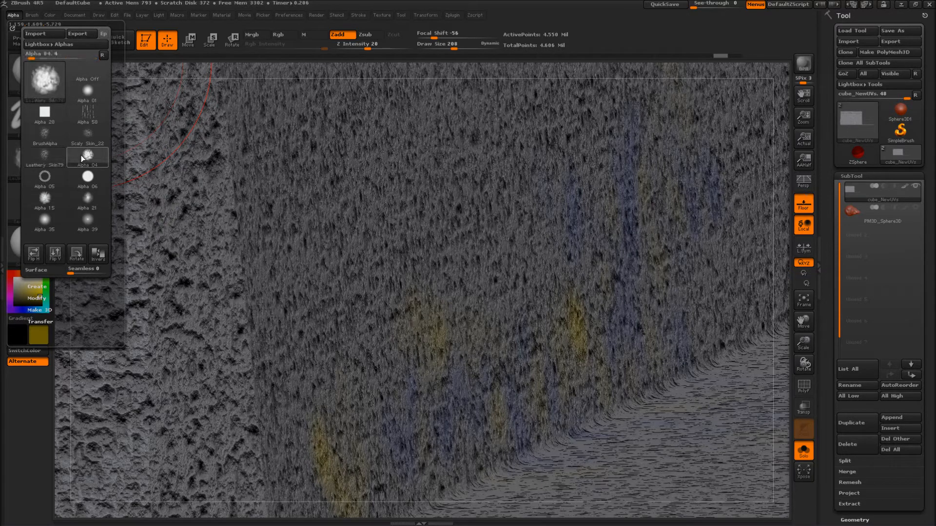
{"action": "left_click", "coordinate": [52, 184]}
{"action": "left_click", "coordinate": [44, 198]}
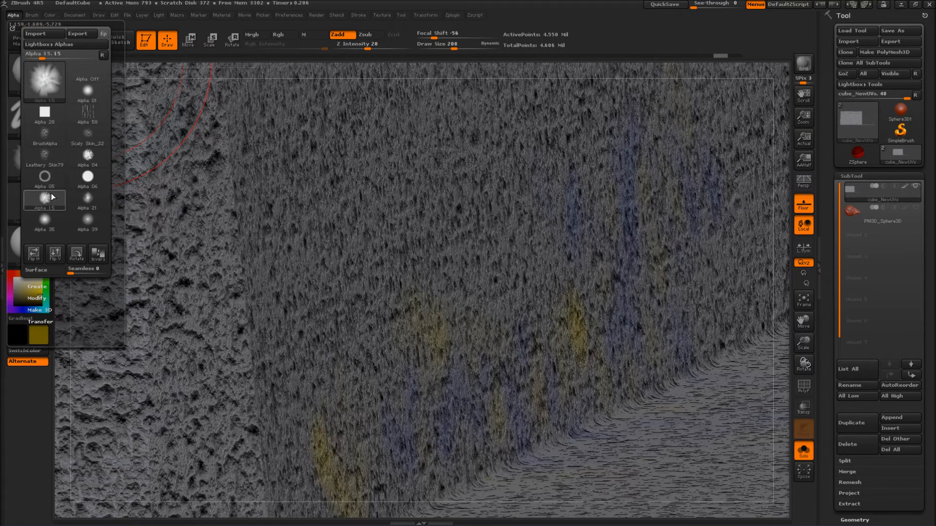
Step: Make Alpha 06 the current alpha and restore the Alpha palette's configuration
{"action": "left_click_drag", "start_coordinate": [53, 59], "coordinate": [67, 59]}
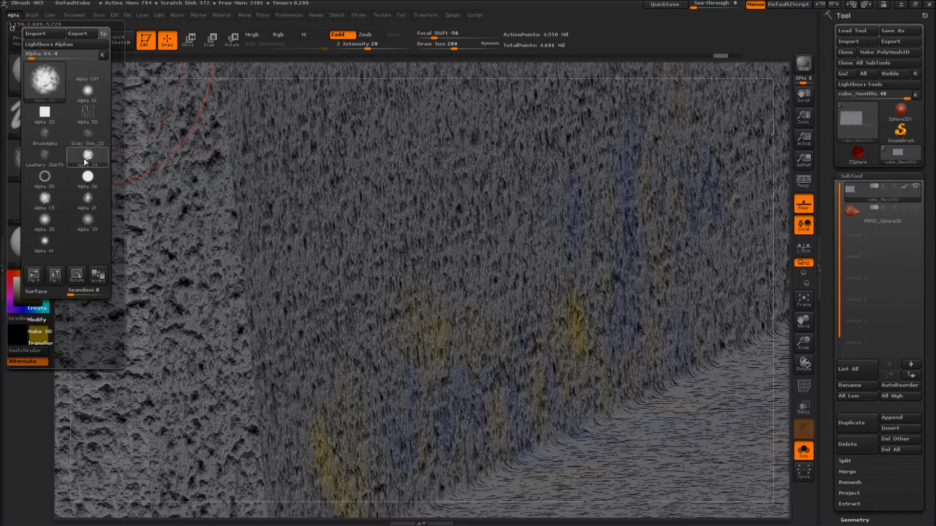
{"action": "left_click", "coordinate": [75, 183]}
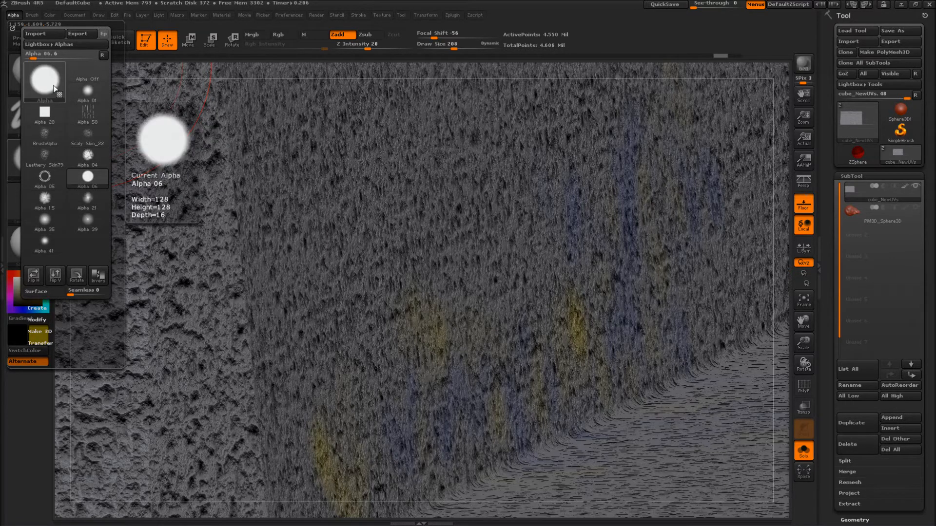
{"action": "left_click", "coordinate": [102, 56]}
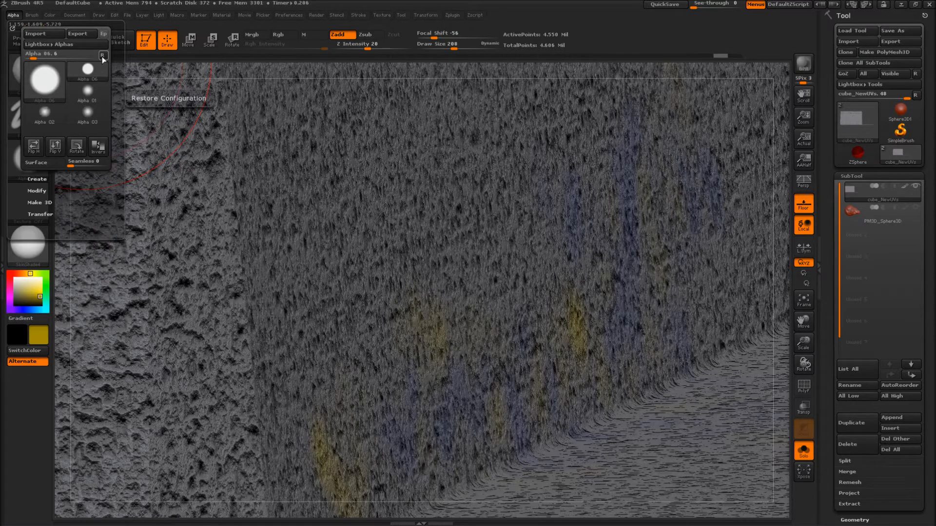
Step: Make Alpha 48 the current alpha by its index and restore the Alpha palette's configuration
{"action": "left_click_drag", "start_coordinate": [54, 57], "coordinate": [80, 57]}
{"action": "left_click", "coordinate": [103, 55]}
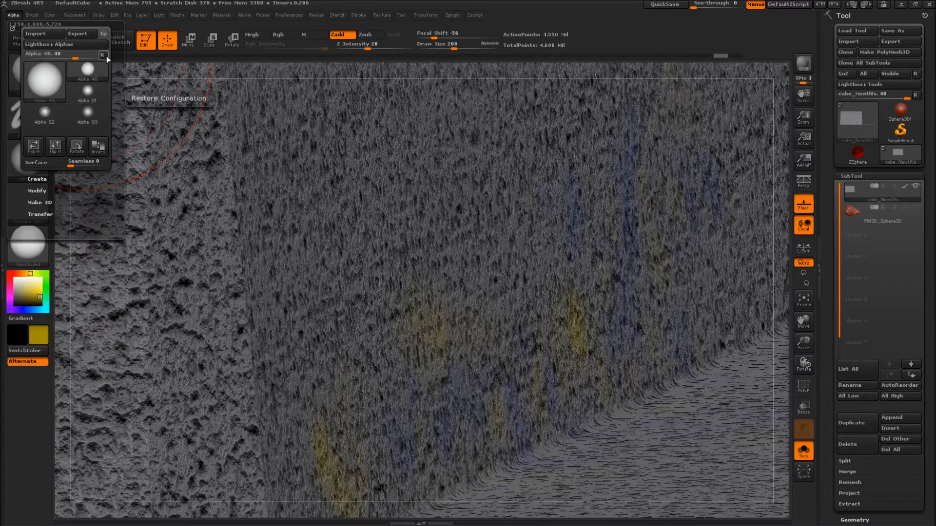
{"action": "mouse_move", "coordinate": [90, 80]}
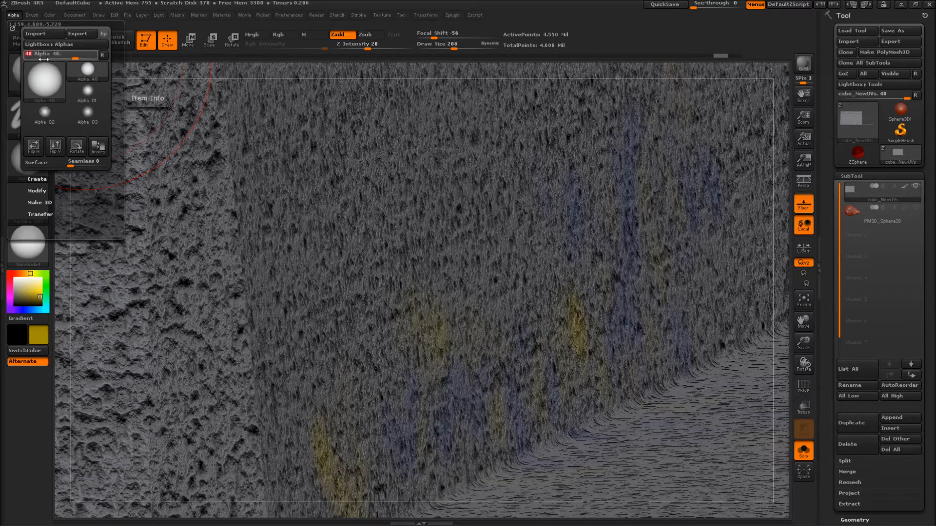
Step: Make Alpha 61 the current alpha and flip it vertically
{"action": "left_click_drag", "start_coordinate": [44, 58], "coordinate": [89, 57]}
{"action": "mouse_move", "coordinate": [57, 149]}
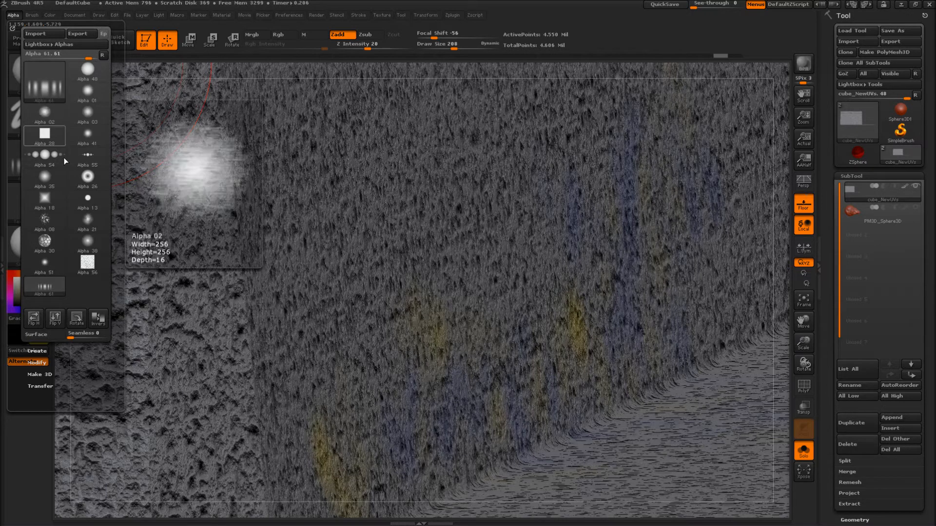
{"action": "left_click", "coordinate": [60, 324]}
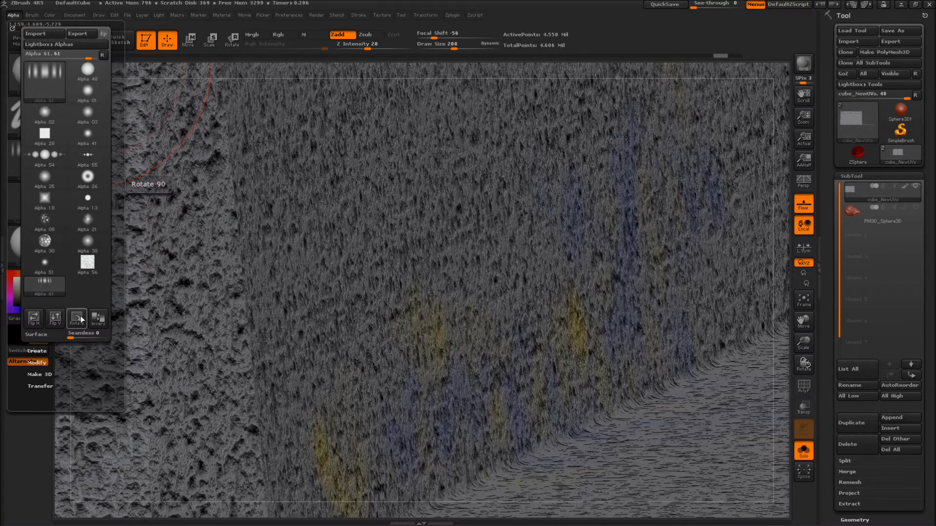
Step: Rotate Alpha 61 repeatedly in 90-degree turns back to its starting orientation and invert it
{"action": "left_click", "coordinate": [81, 321]}
{"action": "left_click", "coordinate": [81, 320]}
{"action": "left_click", "coordinate": [79, 318]}
{"action": "left_click", "coordinate": [80, 319]}
{"action": "left_click", "coordinate": [80, 320]}
{"action": "left_click", "coordinate": [80, 320]}
{"action": "left_click", "coordinate": [80, 321]}
{"action": "left_click", "coordinate": [80, 321]}
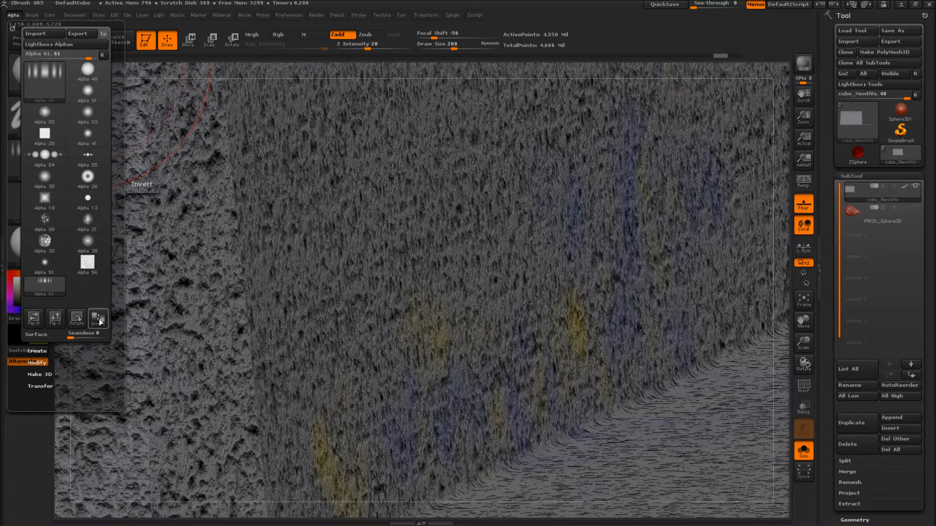
{"action": "left_click", "coordinate": [99, 320]}
Step: Try a stroke with the inverted Alpha 61 across the cube's wall and undo it
{"action": "mouse_move", "coordinate": [308, 253]}
{"action": "left_mouse_down"}
{"action": "mouse_move", "coordinate": [285, 276]}
{"action": "mouse_move", "coordinate": [336, 261]}
{"action": "mouse_move", "coordinate": [292, 224]}
{"action": "mouse_move", "coordinate": [363, 246]}
{"action": "mouse_move", "coordinate": [243, 224]}
{"action": "mouse_move", "coordinate": [439, 205]}
{"action": "mouse_move", "coordinate": [510, 263]}
{"action": "left_mouse_up"}
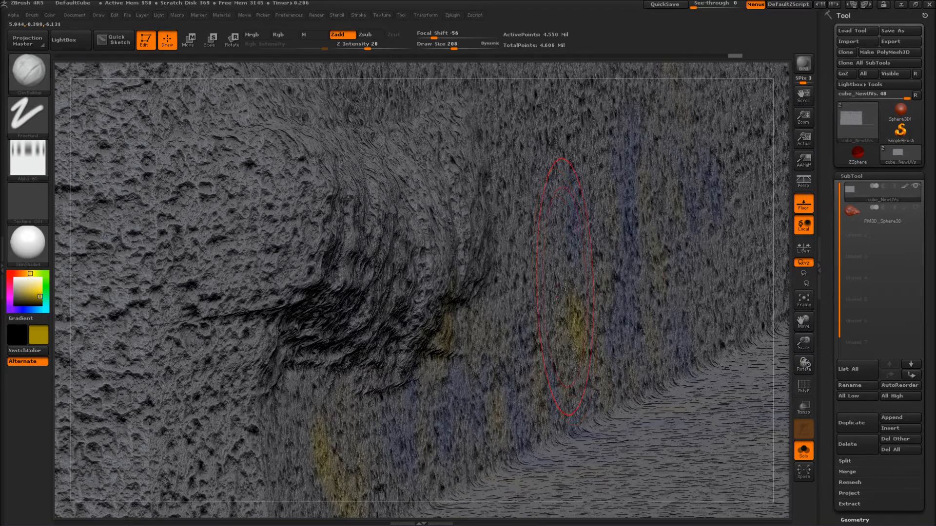
{"action": "key", "text": "ctrl+z"}
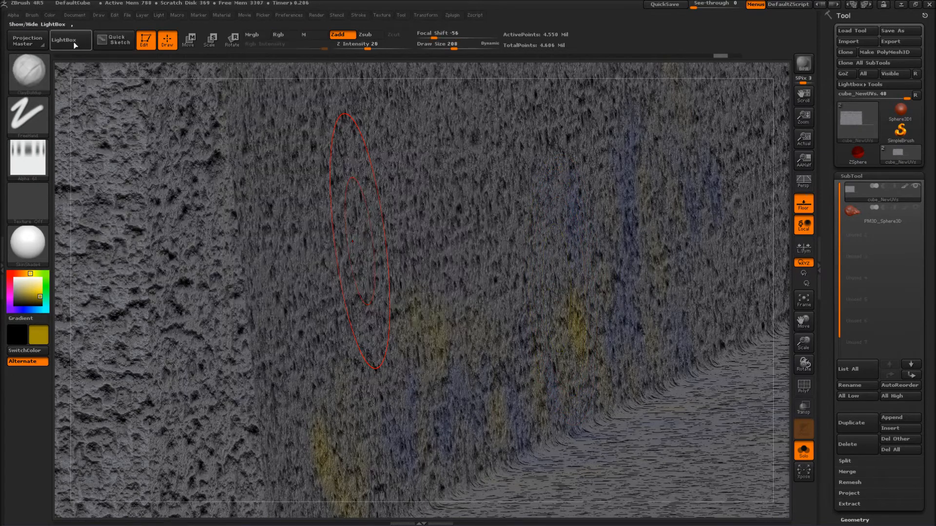
Step: Turn on Surface details mode for the current alpha and brush a stroke across the cube's wall
{"action": "left_click", "coordinate": [14, 15]}
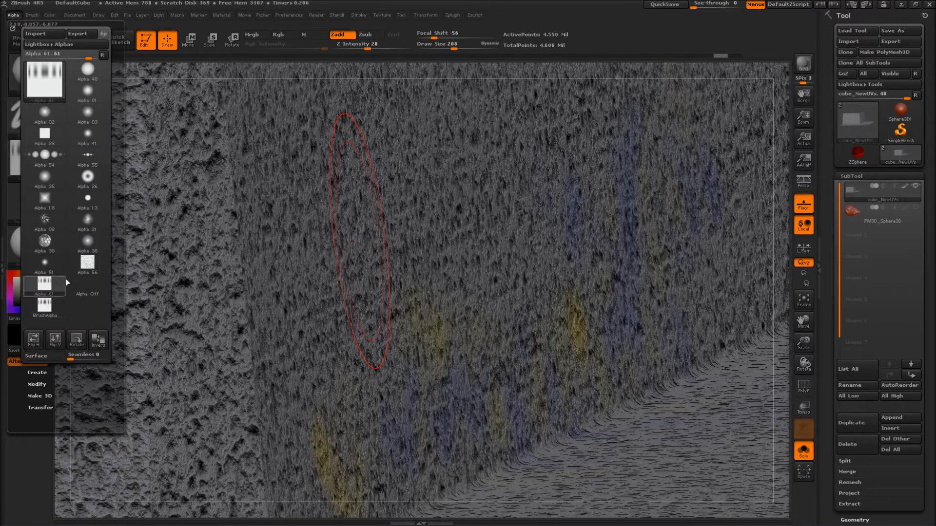
{"action": "left_click", "coordinate": [44, 357]}
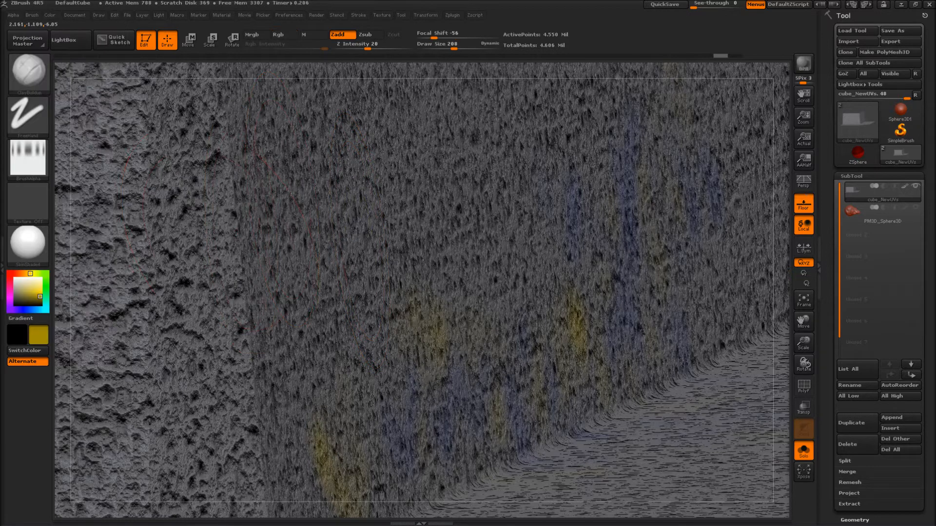
{"action": "mouse_move", "coordinate": [235, 280]}
{"action": "left_mouse_down"}
{"action": "mouse_move", "coordinate": [292, 220]}
{"action": "mouse_move", "coordinate": [414, 170]}
{"action": "mouse_move", "coordinate": [380, 272]}
{"action": "mouse_move", "coordinate": [395, 208]}
{"action": "mouse_move", "coordinate": [352, 256]}
{"action": "left_mouse_up"}
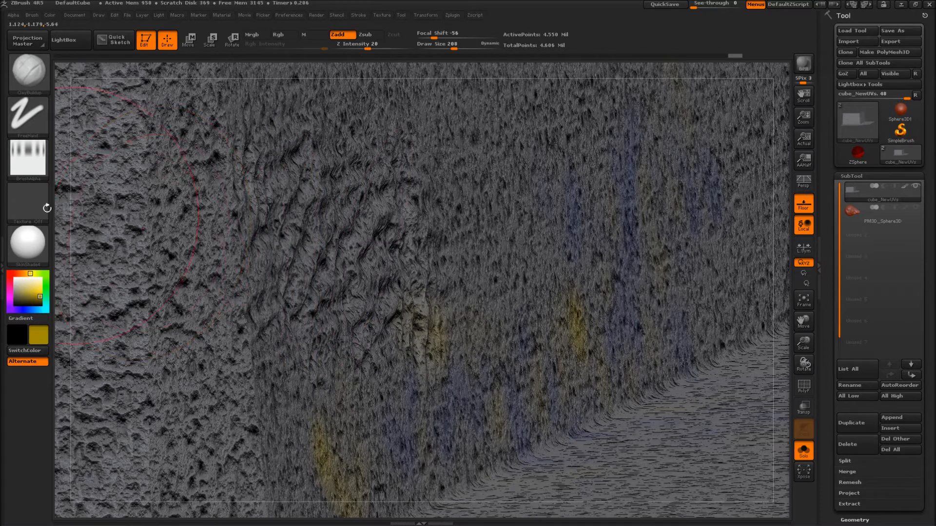
Step: Set the alpha's Seamless border to 84 and brush another stroke over the cube's wall
{"action": "left_click", "coordinate": [12, 15]}
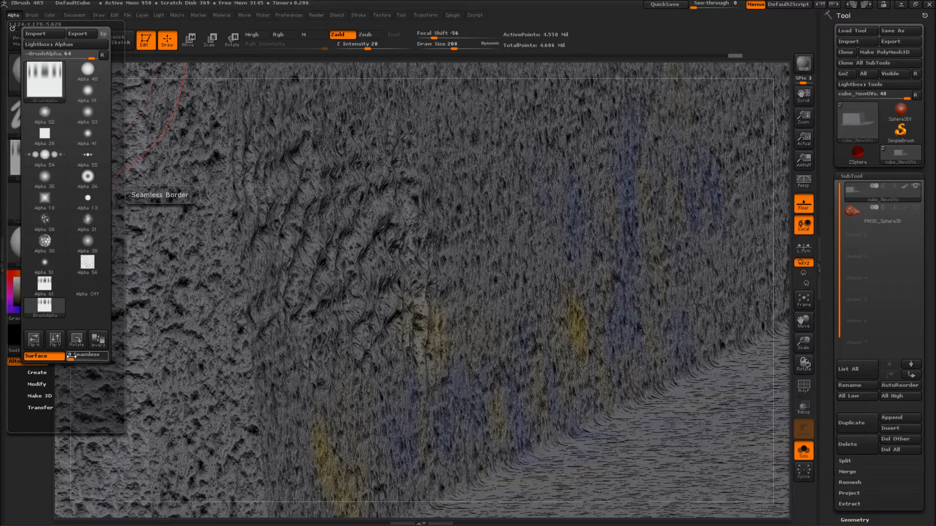
{"action": "left_click_drag", "start_coordinate": [72, 358], "coordinate": [87, 358]}
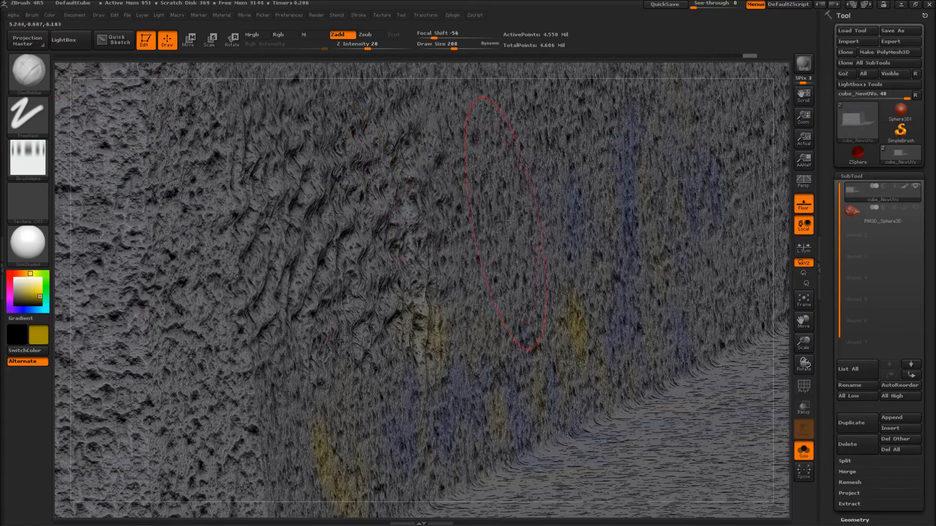
{"action": "mouse_move", "coordinate": [777, 213]}
{"action": "left_mouse_down"}
{"action": "mouse_move", "coordinate": [696, 204]}
{"action": "mouse_move", "coordinate": [748, 245]}
{"action": "mouse_move", "coordinate": [848, 264]}
{"action": "mouse_move", "coordinate": [884, 205]}
{"action": "left_mouse_up"}
Step: Make the PM3D_Sphere3D subtool active, frame it and brush the alpha over the smooth rounded part of the head
{"action": "left_click", "coordinate": [849, 222]}
{"action": "left_click_drag", "start_coordinate": [417, 184], "coordinate": [194, 187]}
{"action": "mouse_move", "coordinate": [418, 204]}
{"action": "left_mouse_down", "text": "alt"}
{"action": "mouse_move", "coordinate": [437, 192]}
{"action": "mouse_move", "coordinate": [408, 202]}
{"action": "left_mouse_up", "text": "alt"}
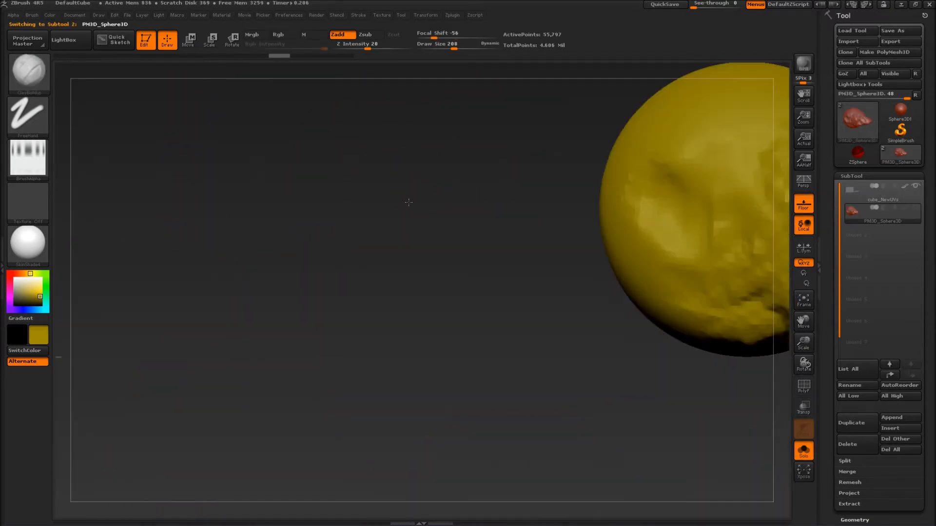
{"action": "left_click", "coordinate": [809, 302]}
{"action": "left_click_drag", "start_coordinate": [551, 317], "coordinate": [385, 340], "text": "alt"}
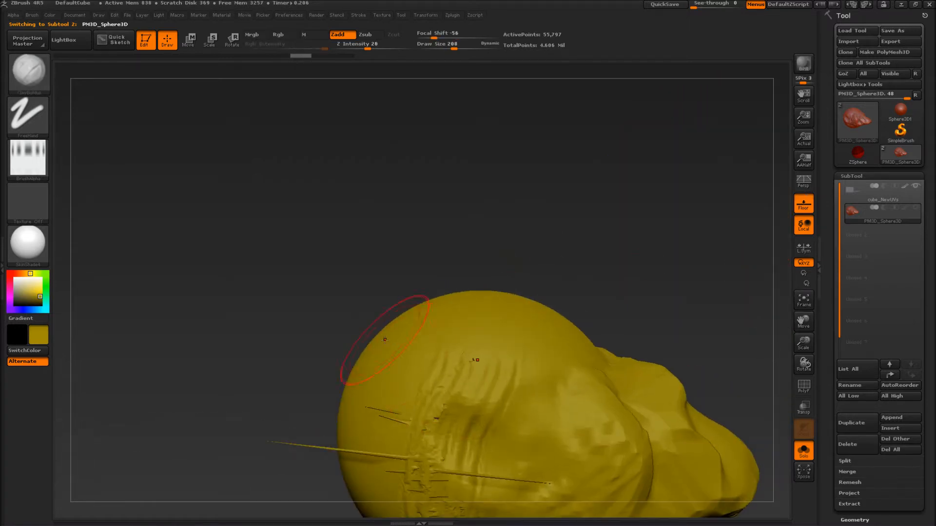
{"action": "left_click_drag", "start_coordinate": [261, 302], "coordinate": [297, 320]}
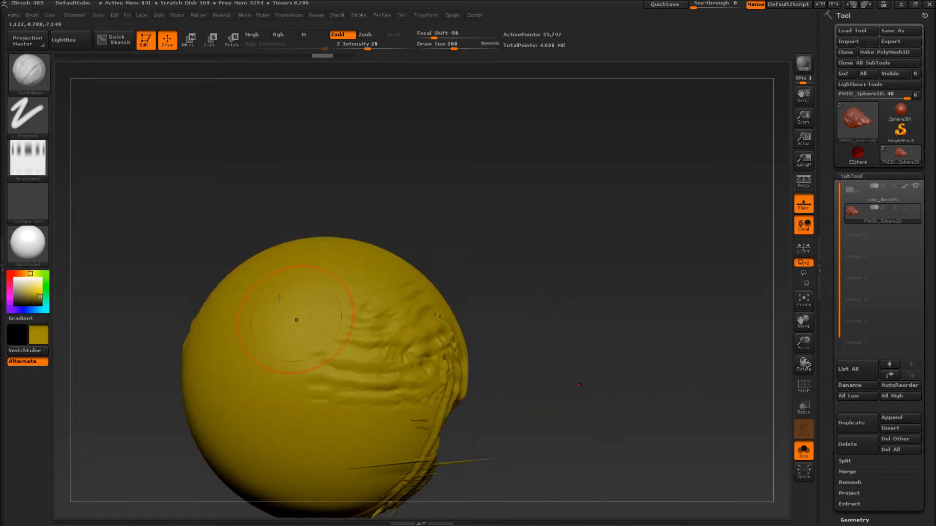
Step: Adjust the alpha's Seamless border and brush rippled strokes around the lower part of the rounded head
{"action": "left_click", "coordinate": [13, 15]}
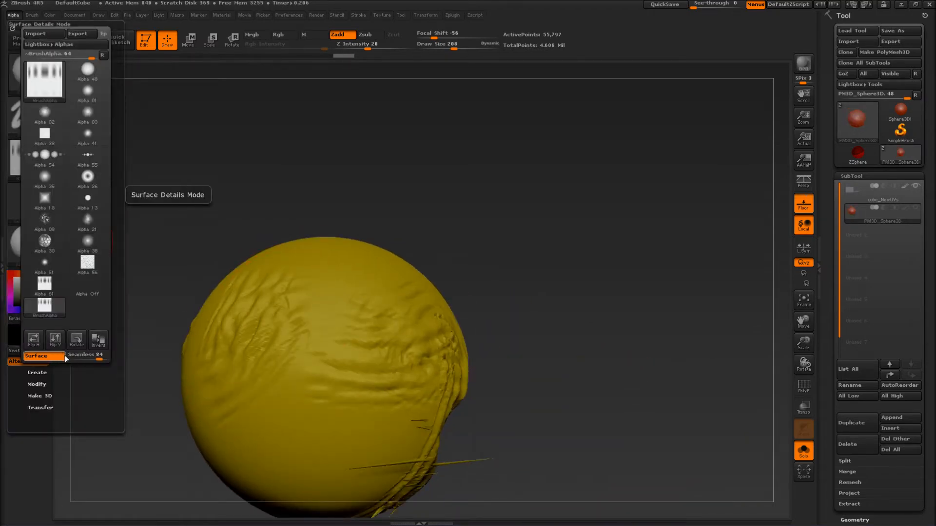
{"action": "left_click", "coordinate": [93, 359]}
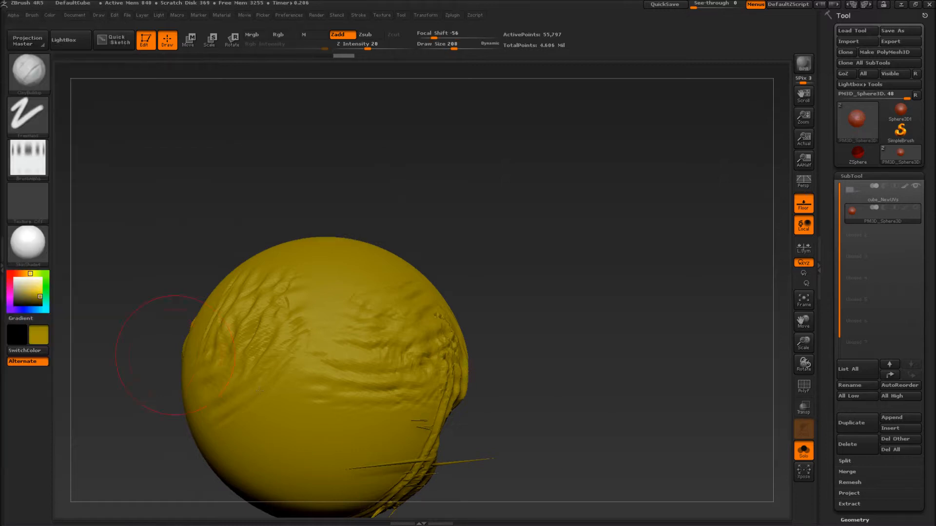
{"action": "mouse_move", "coordinate": [143, 465]}
{"action": "left_mouse_down"}
{"action": "mouse_move", "coordinate": [177, 433]}
{"action": "mouse_move", "coordinate": [188, 397]}
{"action": "left_mouse_up"}
{"action": "mouse_move", "coordinate": [302, 397]}
{"action": "left_mouse_down"}
{"action": "mouse_move", "coordinate": [333, 398]}
{"action": "mouse_move", "coordinate": [293, 361]}
{"action": "mouse_move", "coordinate": [336, 390]}
{"action": "mouse_move", "coordinate": [244, 390]}
{"action": "mouse_move", "coordinate": [293, 410]}
{"action": "left_mouse_up"}
{"action": "left_click_drag", "start_coordinate": [548, 207], "coordinate": [555, 271]}
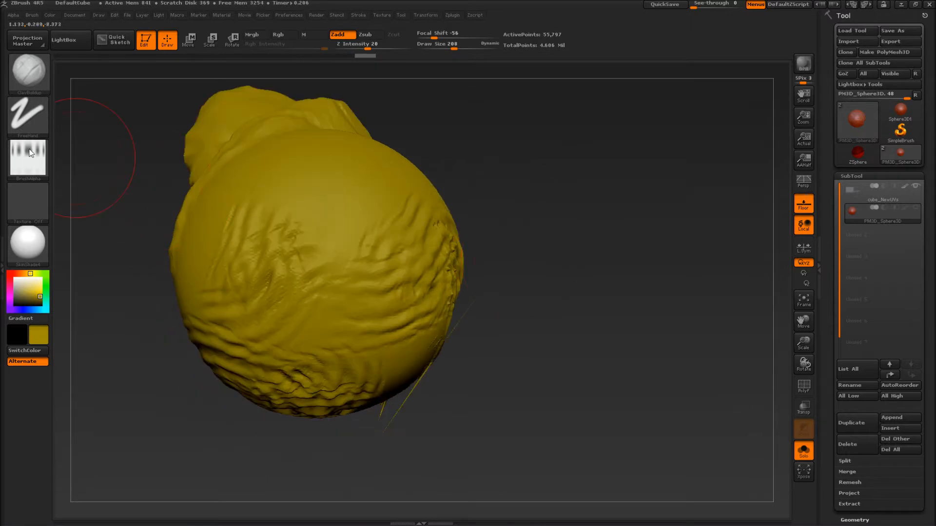
Step: Set the alpha's Seamless border to 100 and brush more strokes on the head, undoing the spiky one
{"action": "left_click", "coordinate": [15, 15]}
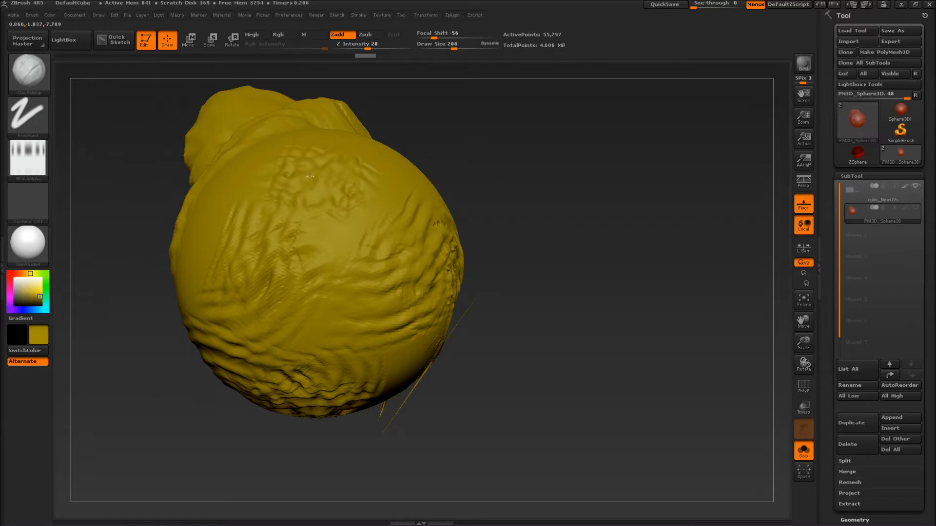
{"action": "mouse_move", "coordinate": [94, 234]}
{"action": "left_mouse_down"}
{"action": "mouse_move", "coordinate": [110, 320]}
{"action": "mouse_move", "coordinate": [199, 209]}
{"action": "mouse_move", "coordinate": [229, 292]}
{"action": "mouse_move", "coordinate": [258, 288]}
{"action": "mouse_move", "coordinate": [253, 185]}
{"action": "left_mouse_up"}
{"action": "mouse_move", "coordinate": [451, 149]}
{"action": "left_mouse_down"}
{"action": "mouse_move", "coordinate": [424, 259]}
{"action": "mouse_move", "coordinate": [314, 94]}
{"action": "left_mouse_up"}
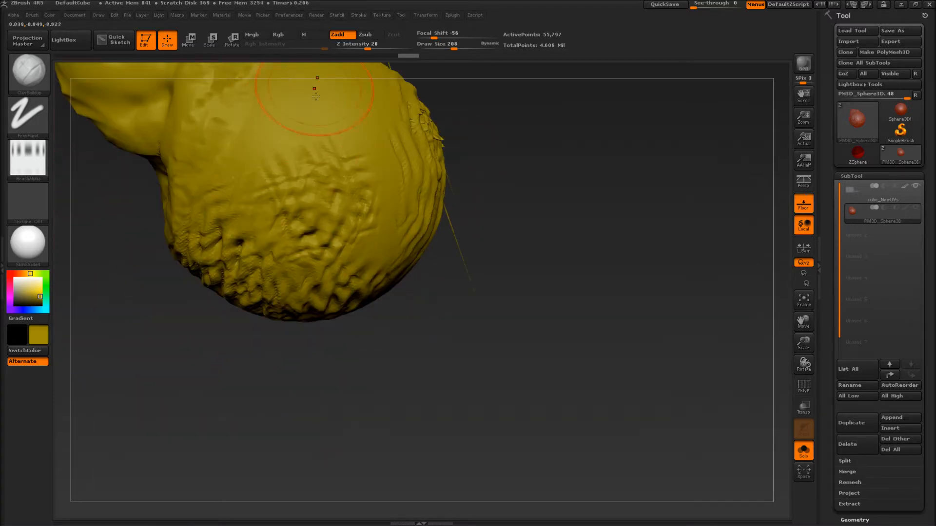
{"action": "mouse_move", "coordinate": [537, 205]}
{"action": "left_mouse_down"}
{"action": "mouse_move", "coordinate": [586, 363]}
{"action": "mouse_move", "coordinate": [458, 232]}
{"action": "left_mouse_up"}
{"action": "mouse_move", "coordinate": [324, 243]}
{"action": "left_mouse_down"}
{"action": "mouse_move", "coordinate": [312, 219]}
{"action": "mouse_move", "coordinate": [258, 262]}
{"action": "left_mouse_up"}
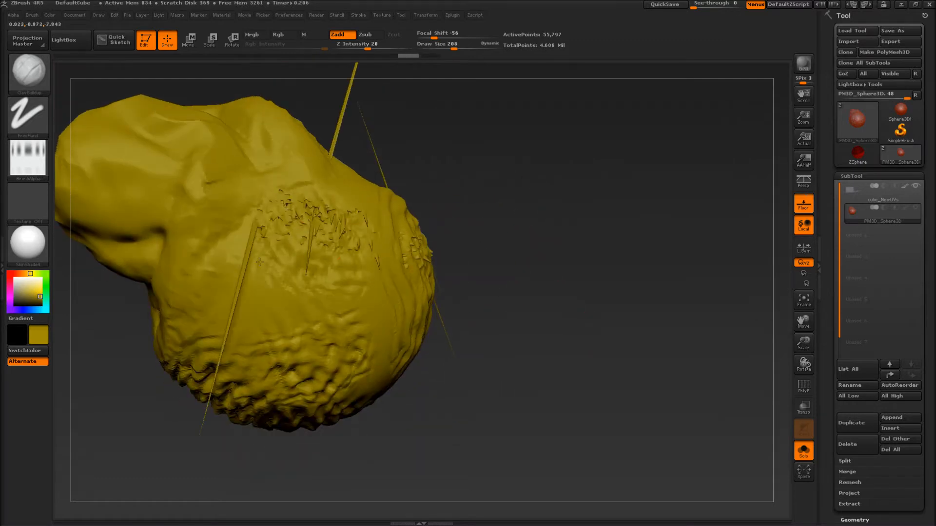
{"action": "key", "text": "ctrl+z"}
{"action": "left_click_drag", "start_coordinate": [539, 382], "coordinate": [322, 275]}
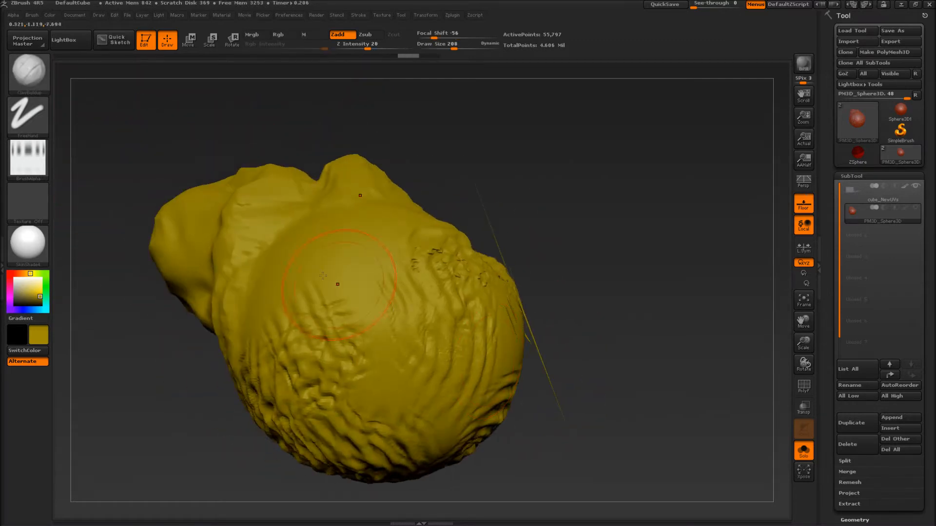
Step: Start a new alpha from NoiseMaker with Scale 11.5612, Magnify By Mask -0.001, Strength 0.0508 and Strength By Mask 0.3227
{"action": "left_click", "coordinate": [13, 15]}
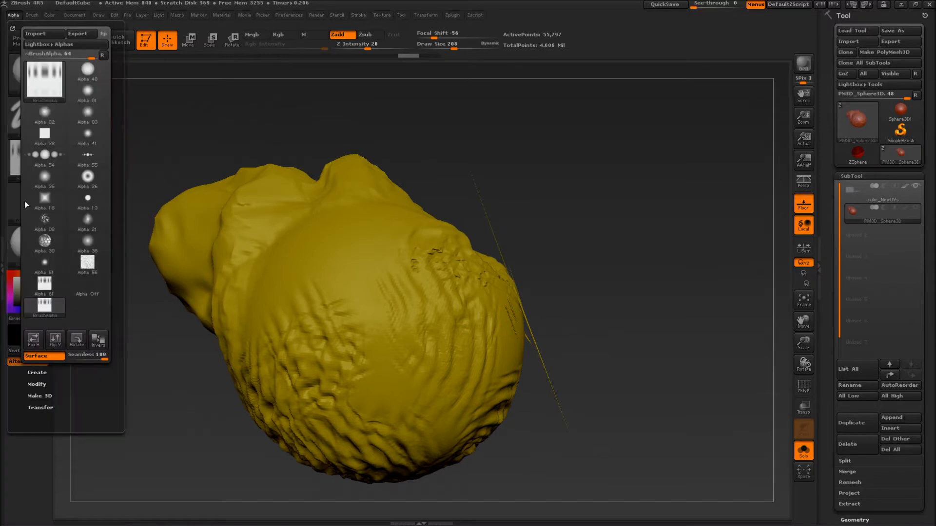
{"action": "left_click", "coordinate": [36, 373]}
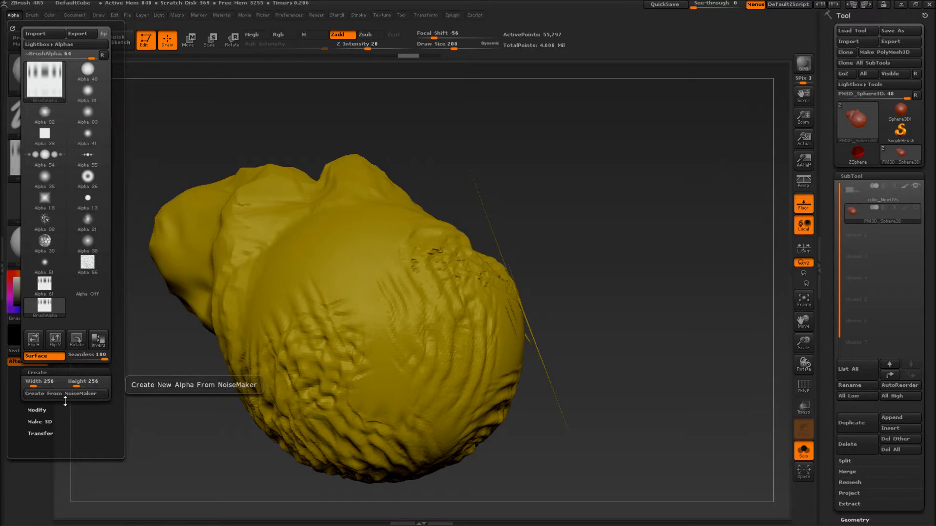
{"action": "left_click", "coordinate": [71, 394]}
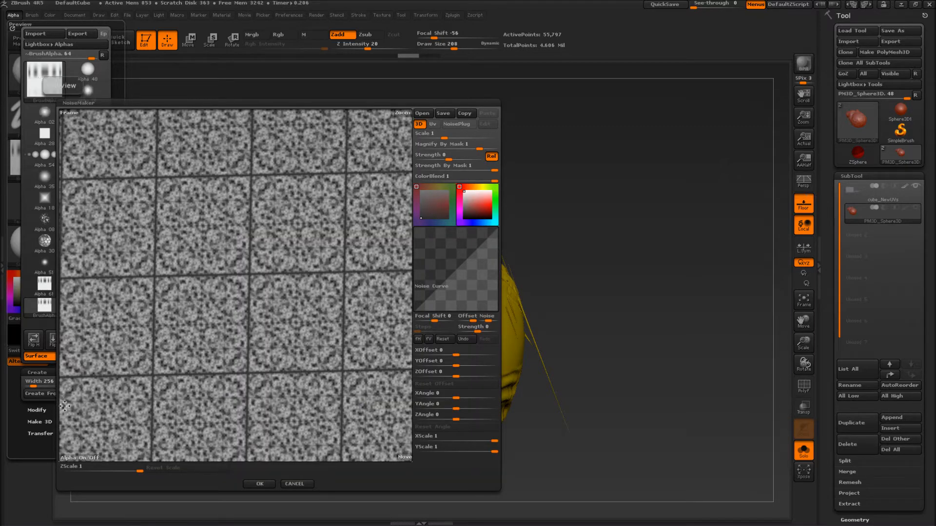
{"action": "left_click_drag", "start_coordinate": [444, 138], "coordinate": [415, 160]}
{"action": "left_click", "coordinate": [448, 150]}
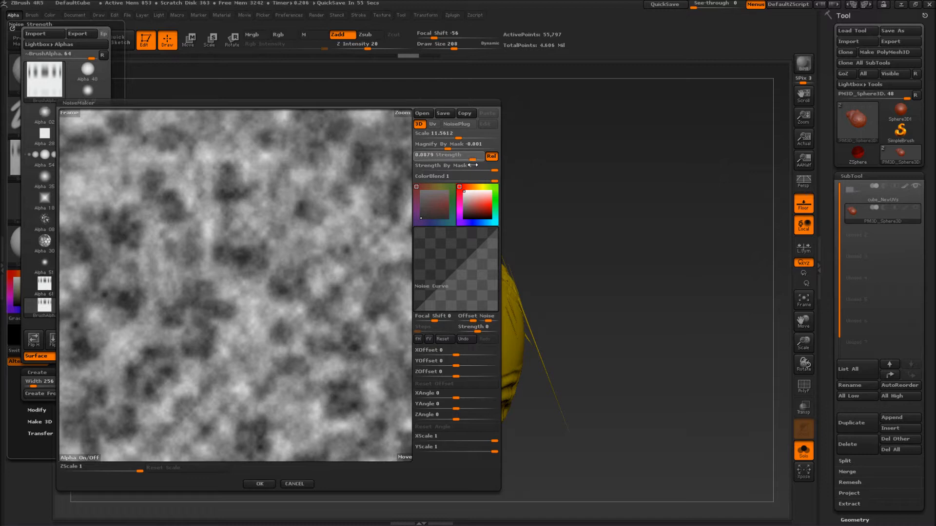
{"action": "left_click_drag", "start_coordinate": [465, 171], "coordinate": [498, 182]}
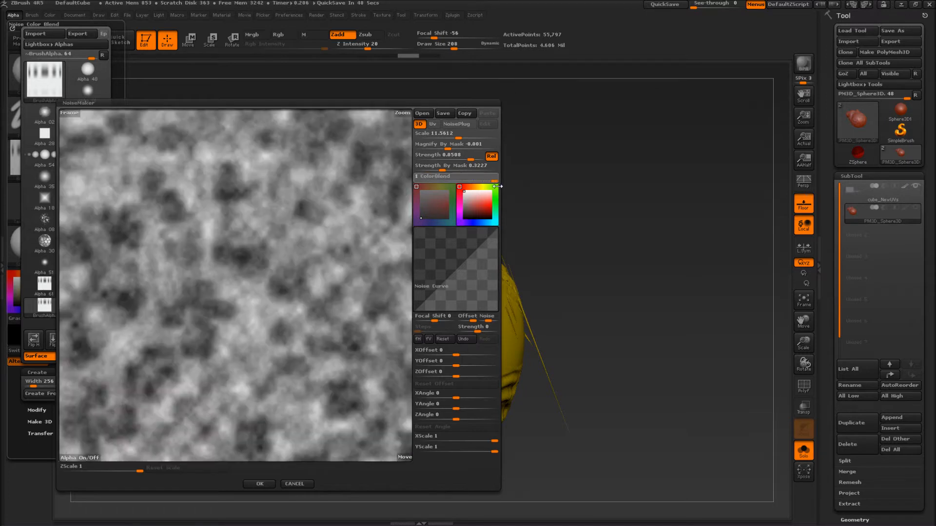
Step: Colour the noise red (245, 74, 74), reshape the Noise Curve with a deep dip between two peaks, and create the alpha
{"action": "left_click", "coordinate": [488, 200]}
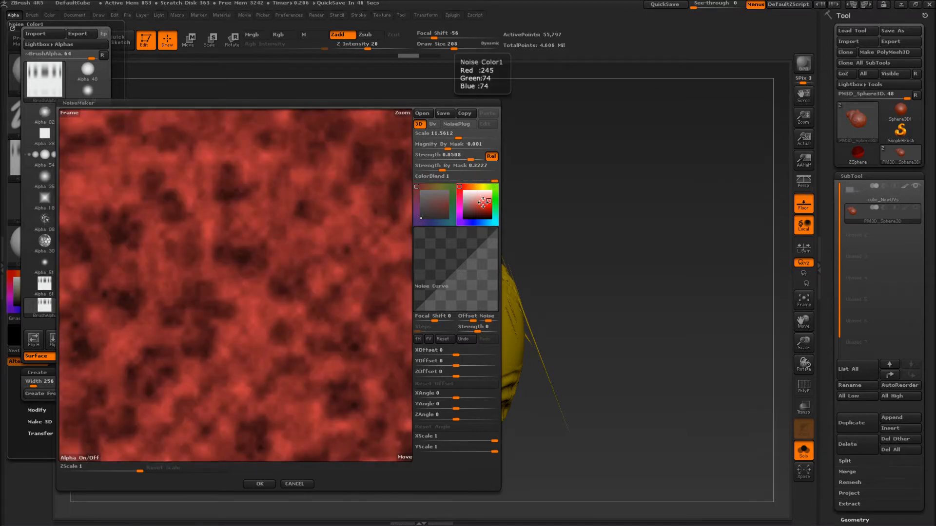
{"action": "left_click_drag", "start_coordinate": [456, 276], "coordinate": [477, 290]}
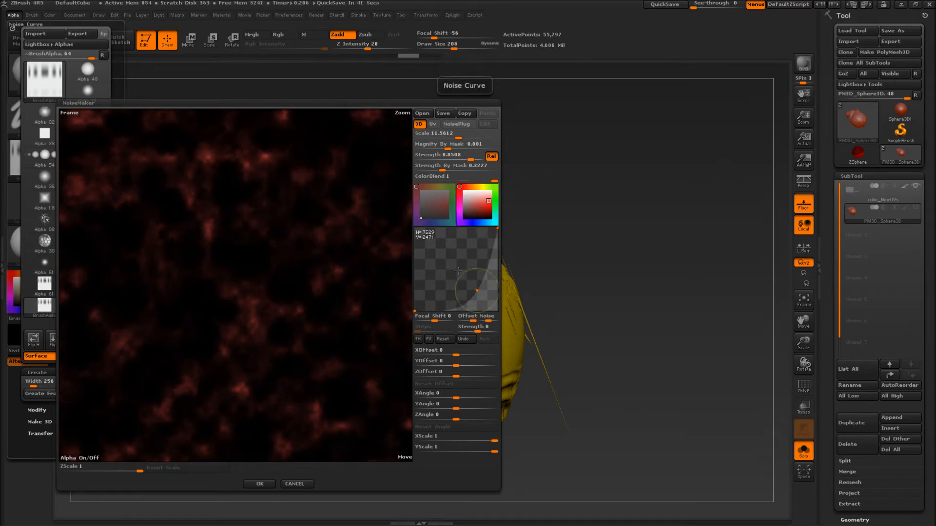
{"action": "left_click_drag", "start_coordinate": [473, 281], "coordinate": [428, 260]}
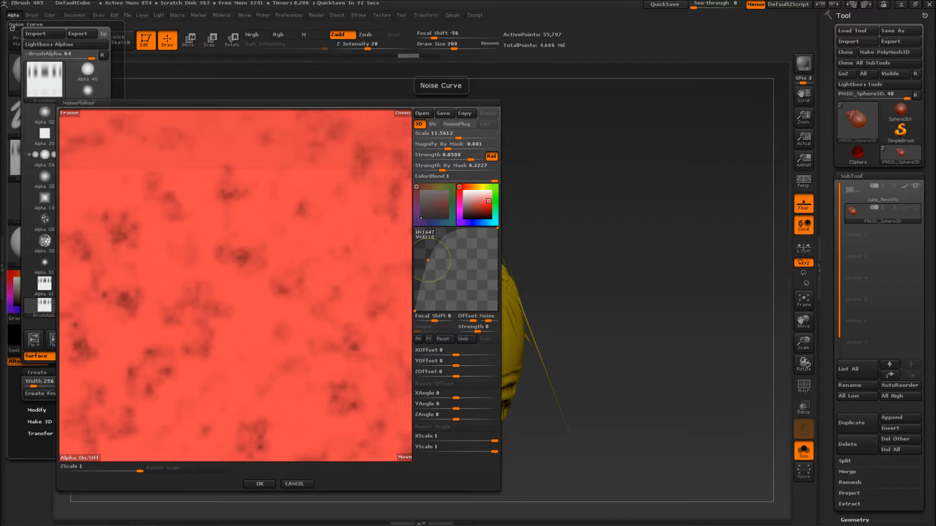
{"action": "left_click_drag", "start_coordinate": [457, 234], "coordinate": [457, 262]}
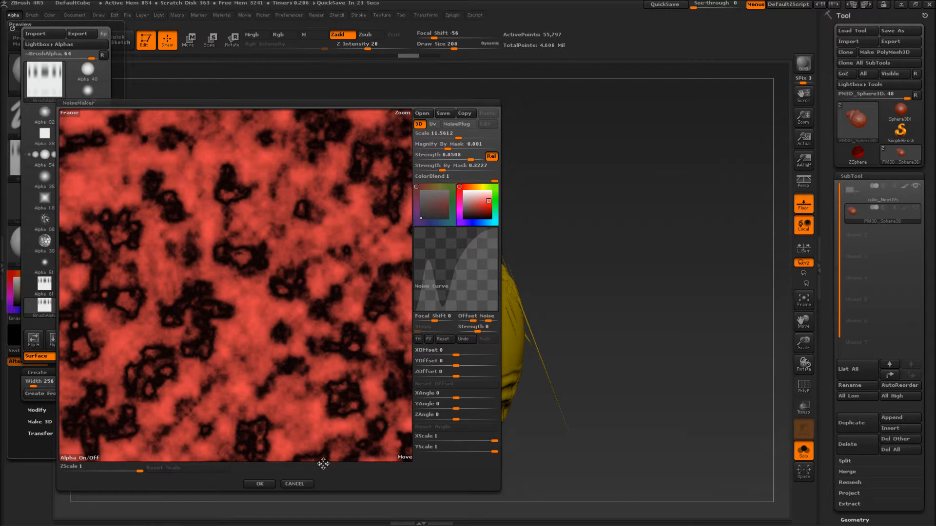
{"action": "left_click", "coordinate": [259, 484]}
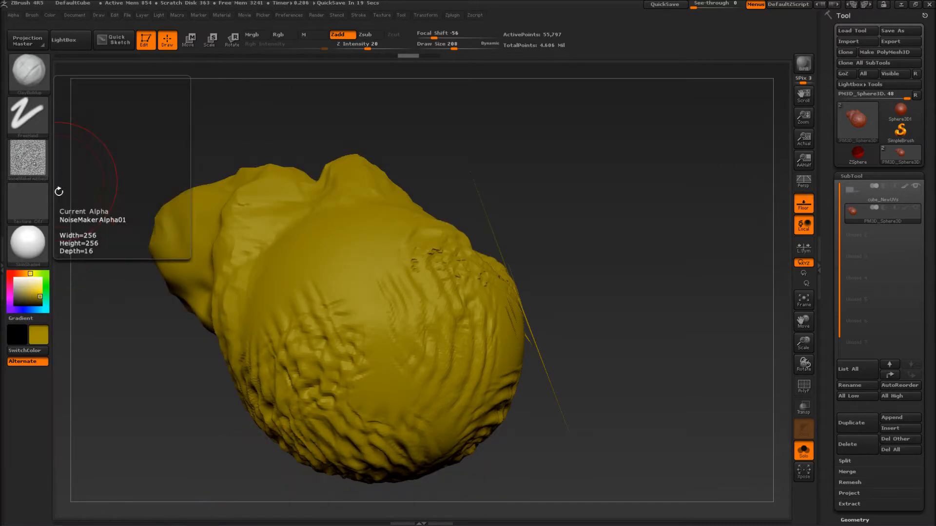
Step: Brush the new noise alpha over the head, undo that stroke and roughen another area of the head
{"action": "mouse_move", "coordinate": [303, 262]}
{"action": "left_mouse_down"}
{"action": "mouse_move", "coordinate": [337, 231]}
{"action": "mouse_move", "coordinate": [317, 297]}
{"action": "mouse_move", "coordinate": [385, 351]}
{"action": "mouse_move", "coordinate": [358, 398]}
{"action": "left_mouse_up"}
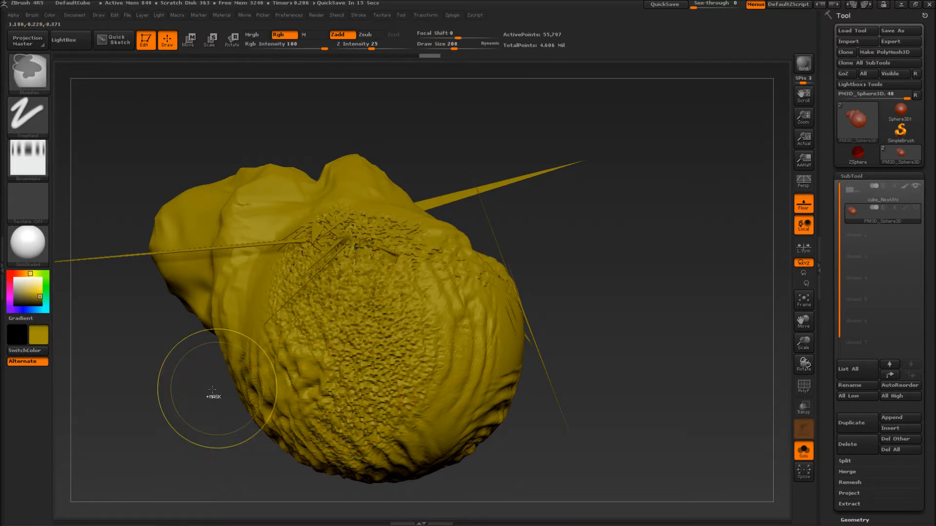
{"action": "key", "text": "ctrl+z"}
{"action": "mouse_move", "coordinate": [144, 352]}
{"action": "left_mouse_down"}
{"action": "mouse_move", "coordinate": [129, 248]}
{"action": "mouse_move", "coordinate": [185, 224]}
{"action": "mouse_move", "coordinate": [141, 205]}
{"action": "left_mouse_up"}
Step: View the new noise alpha among the available alphas and return to the Alpha palette's Create options
{"action": "left_click", "coordinate": [28, 158]}
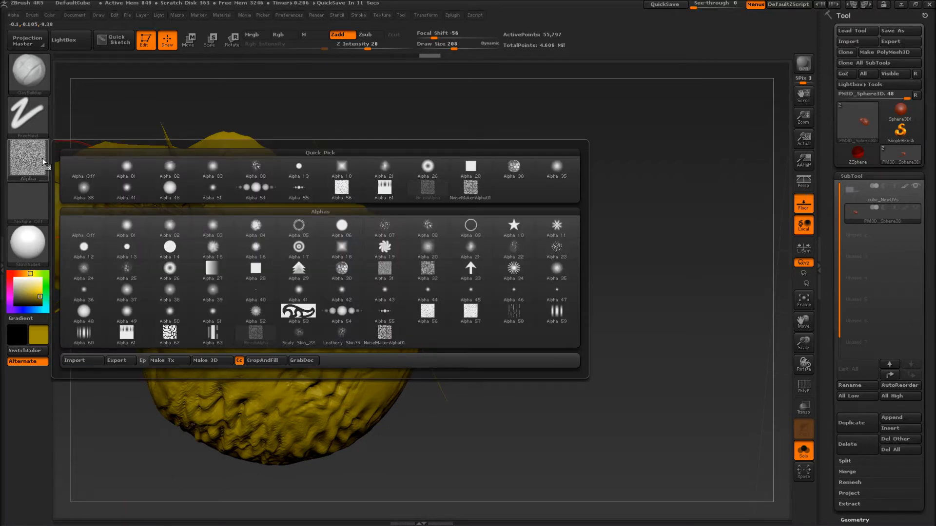
{"action": "left_click", "coordinate": [13, 15]}
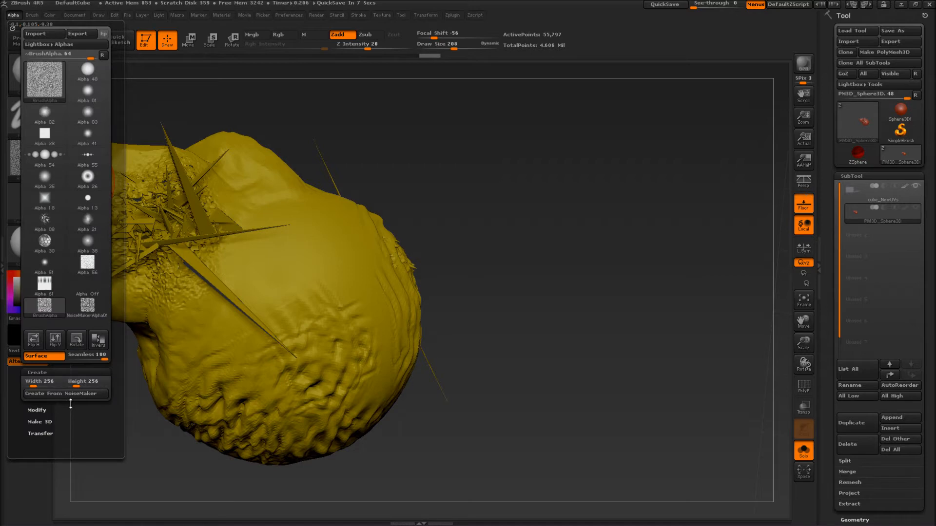
Step: Choose Alpha 48 and raise its Noise to 100 in the alpha's Modify options, leaving Blur at 0
{"action": "left_click", "coordinate": [37, 410]}
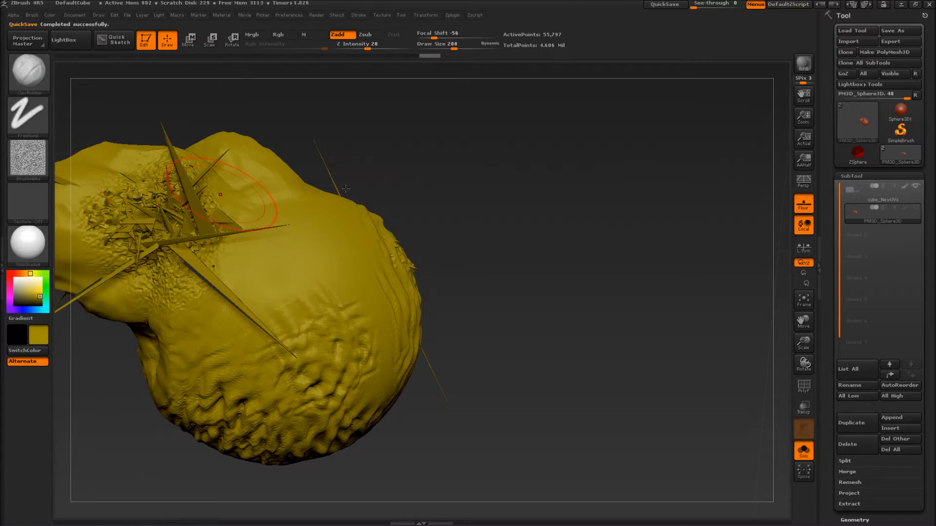
{"action": "mouse_move", "coordinate": [446, 214]}
{"action": "left_mouse_down"}
{"action": "mouse_move", "coordinate": [511, 272]}
{"action": "mouse_move", "coordinate": [149, 146]}
{"action": "left_mouse_up"}
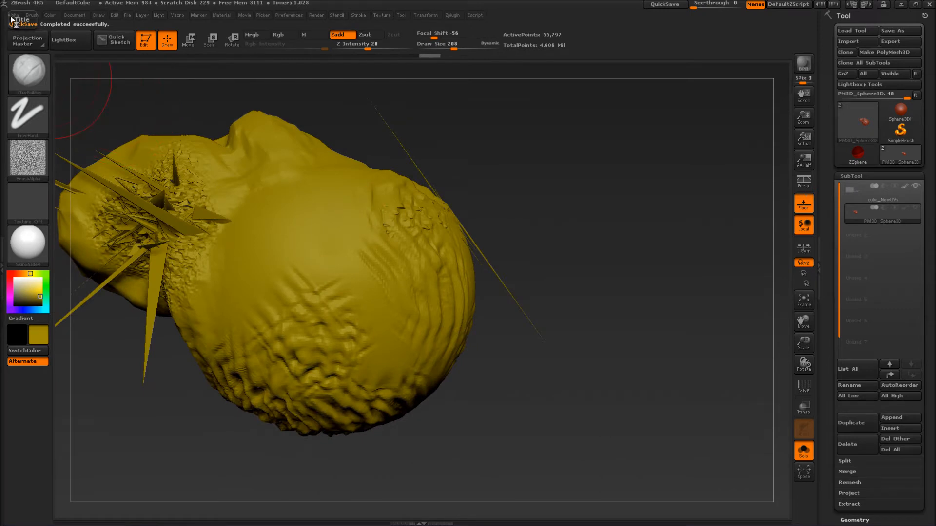
{"action": "left_click", "coordinate": [12, 16]}
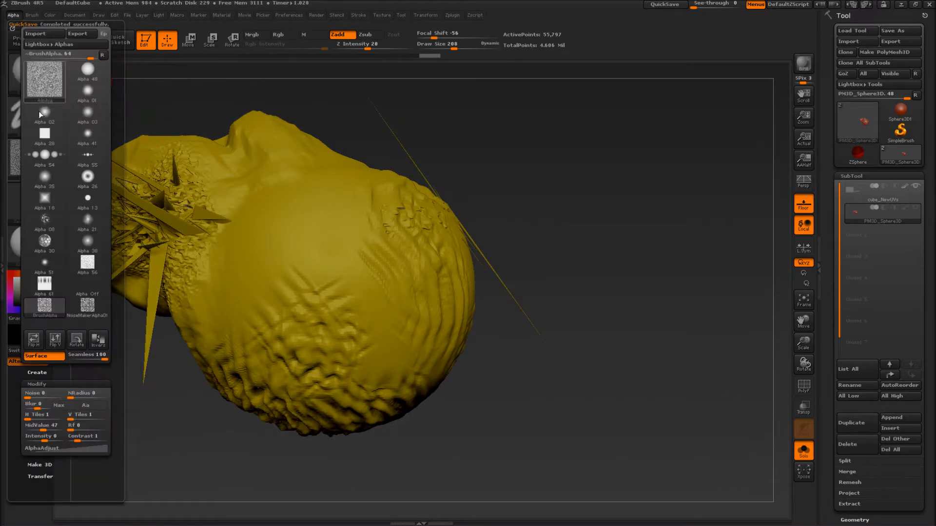
{"action": "left_click", "coordinate": [88, 71]}
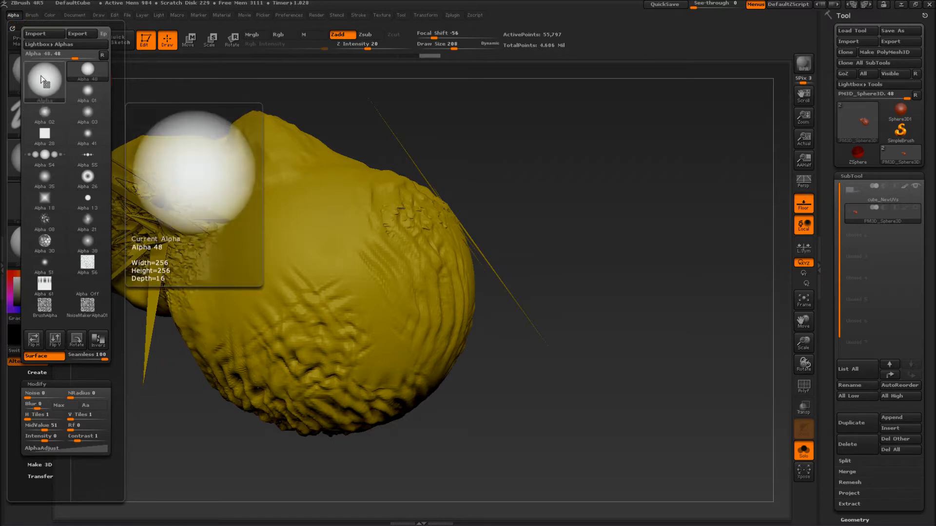
{"action": "mouse_move", "coordinate": [28, 397]}
{"action": "left_mouse_down"}
{"action": "mouse_move", "coordinate": [56, 398]}
{"action": "mouse_move", "coordinate": [32, 405]}
{"action": "left_mouse_up"}
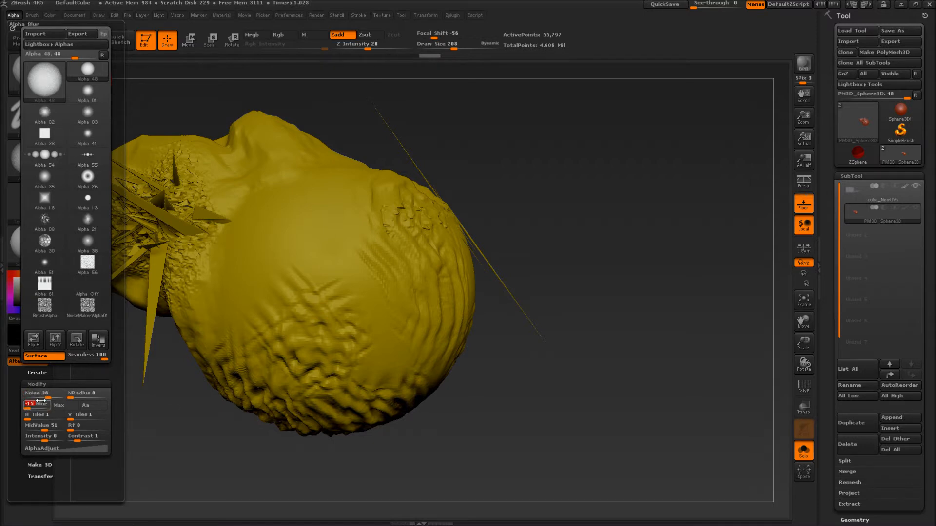
{"action": "left_click", "coordinate": [38, 408]}
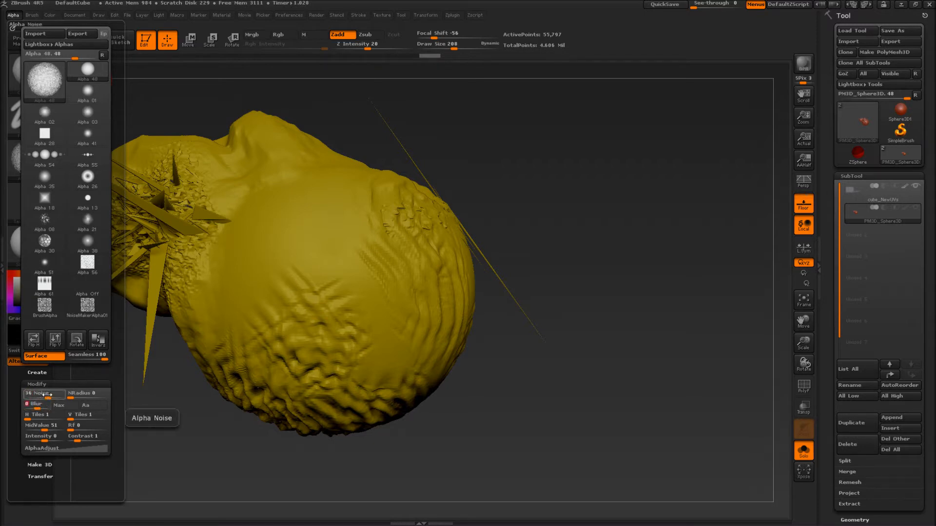
{"action": "left_click_drag", "start_coordinate": [46, 394], "coordinate": [65, 394]}
Step: Test the noisy Alpha 48 with a brush stroke over the head and undo the stroke
{"action": "mouse_move", "coordinate": [84, 82]}
{"action": "mouse_move", "coordinate": [274, 203]}
{"action": "left_mouse_down"}
{"action": "mouse_move", "coordinate": [302, 253]}
{"action": "mouse_move", "coordinate": [312, 248]}
{"action": "mouse_move", "coordinate": [261, 290]}
{"action": "mouse_move", "coordinate": [358, 288]}
{"action": "mouse_move", "coordinate": [375, 359]}
{"action": "left_mouse_up"}
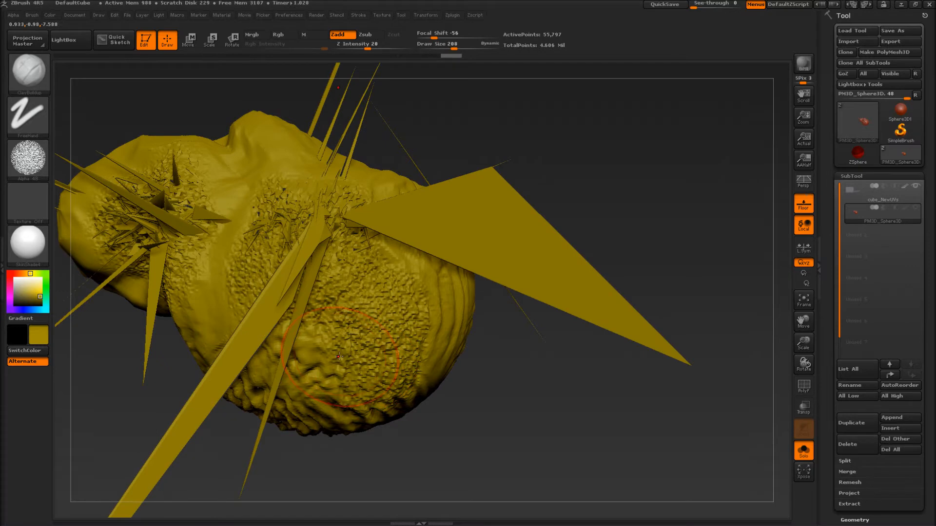
{"action": "key", "text": "ctrl+z"}
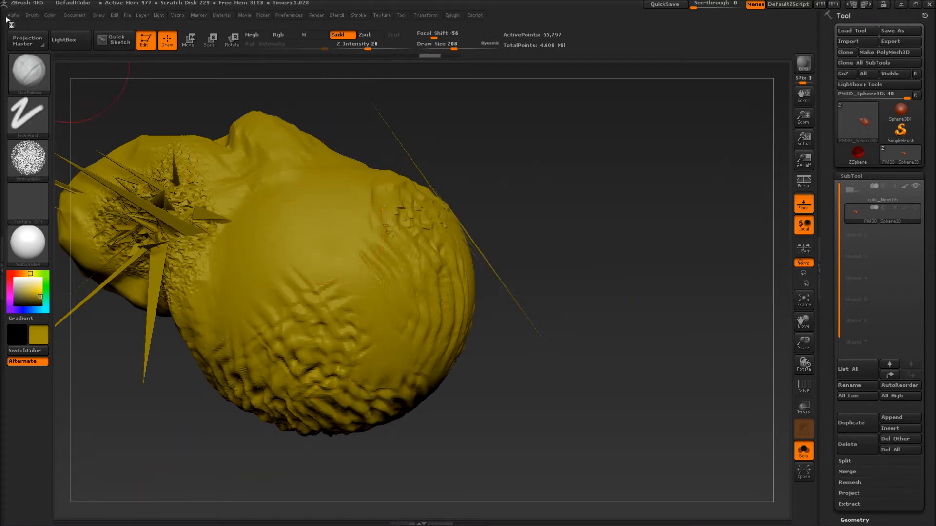
Step: Set the alpha's noise radius to about 209.7 and try it with a stroke over the head
{"action": "left_click", "coordinate": [16, 14]}
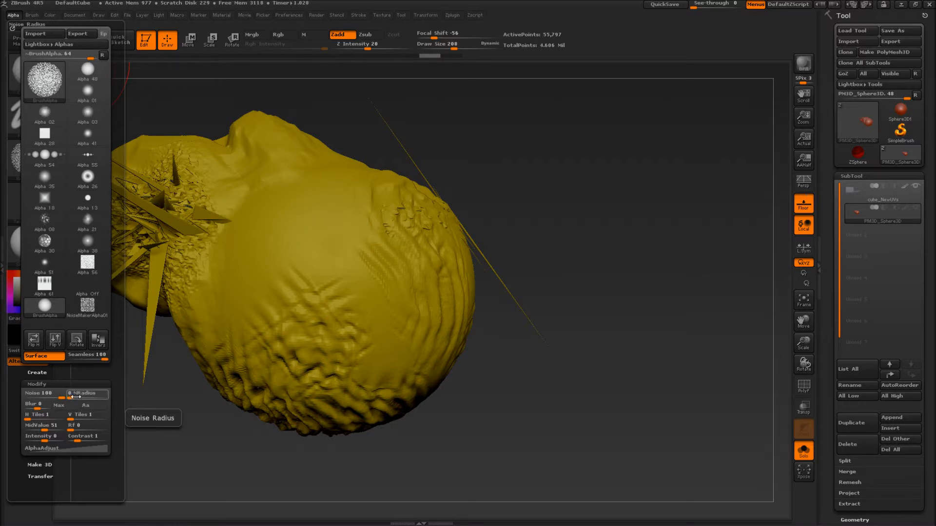
{"action": "left_click_drag", "start_coordinate": [77, 397], "coordinate": [98, 396]}
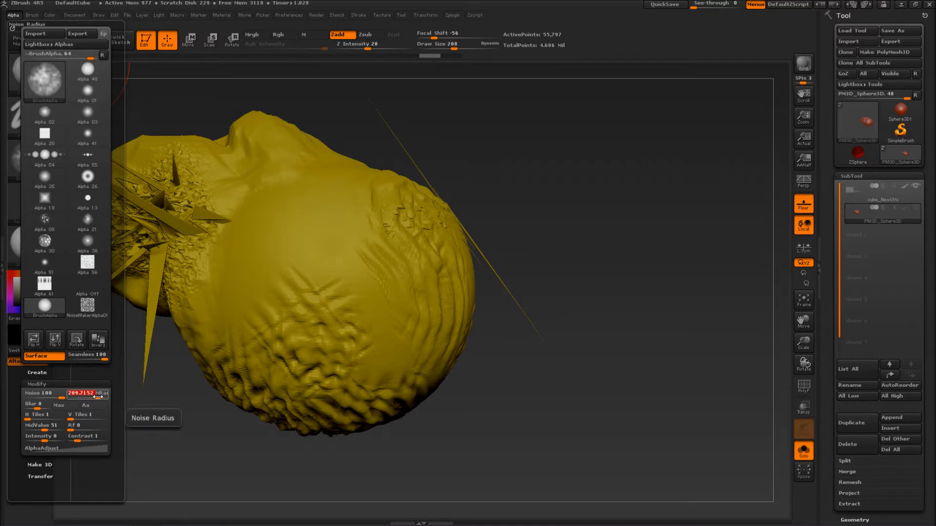
{"action": "mouse_move", "coordinate": [319, 222]}
{"action": "left_mouse_down"}
{"action": "mouse_move", "coordinate": [272, 252]}
{"action": "mouse_move", "coordinate": [445, 382]}
{"action": "left_mouse_up"}
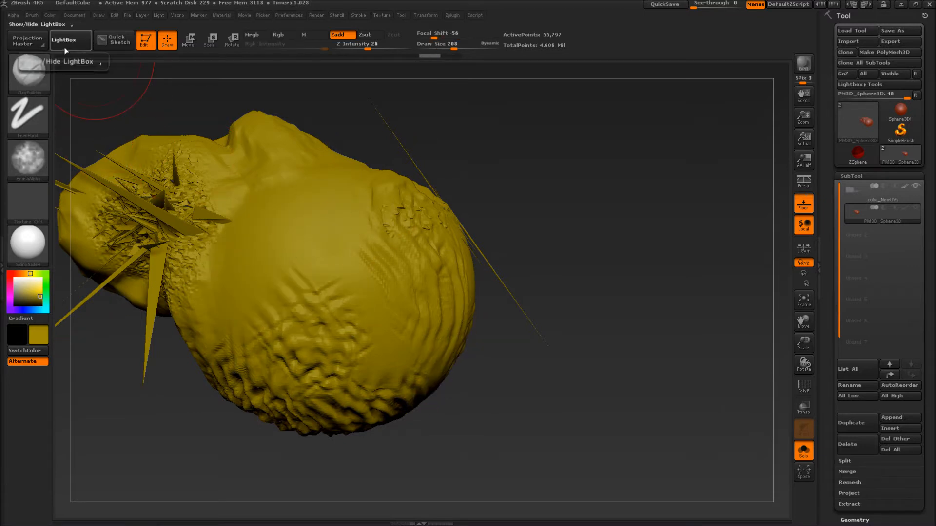
Step: Open the DynaMesh064 project from LightBox without saving the changes to the current project
{"action": "left_click", "coordinate": [66, 50]}
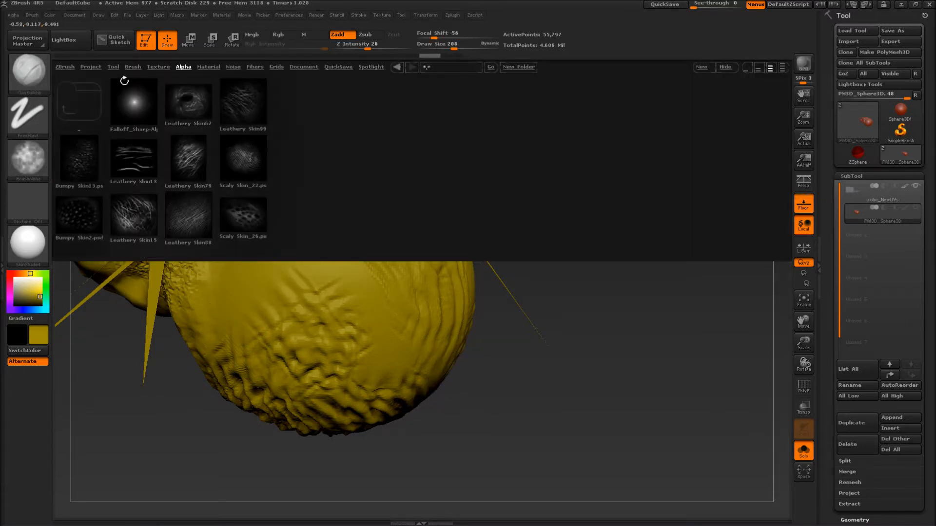
{"action": "left_click", "coordinate": [90, 67]}
{"action": "double_click", "coordinate": [243, 101]}
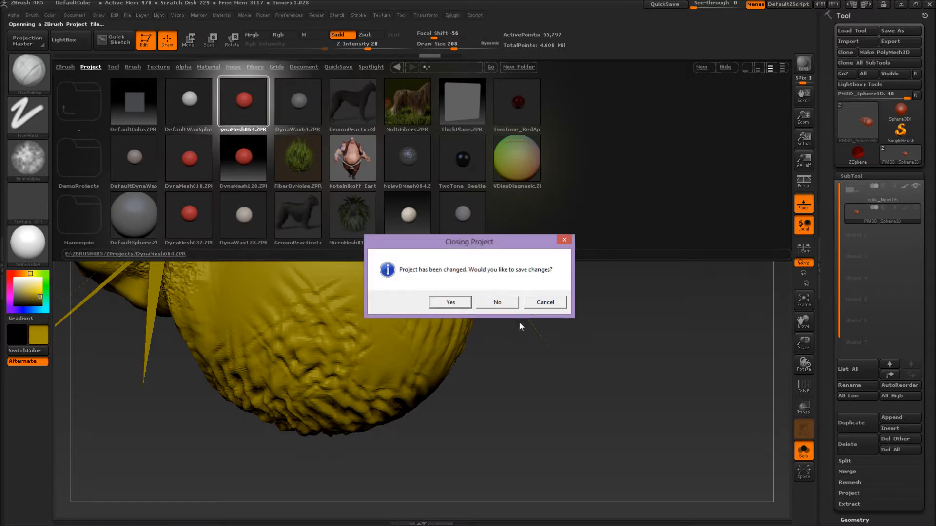
{"action": "left_click", "coordinate": [506, 304]}
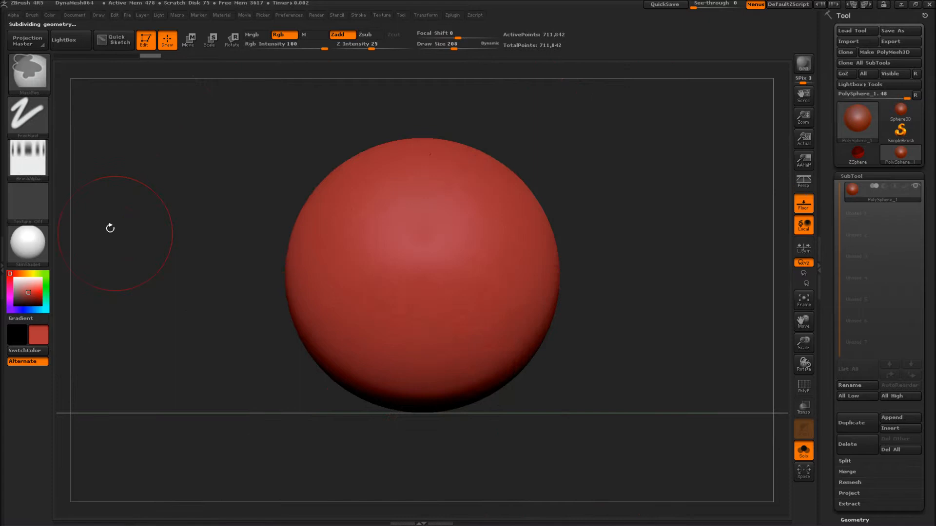
Step: Brush the noise alpha over the front of the sphere, then undo the stroke and the last subdivision
{"action": "mouse_move", "coordinate": [413, 230]}
{"action": "left_mouse_down"}
{"action": "mouse_move", "coordinate": [458, 258]}
{"action": "mouse_move", "coordinate": [360, 292]}
{"action": "mouse_move", "coordinate": [400, 214]}
{"action": "mouse_move", "coordinate": [380, 292]}
{"action": "left_mouse_up"}
{"action": "key", "text": "ctrl"}
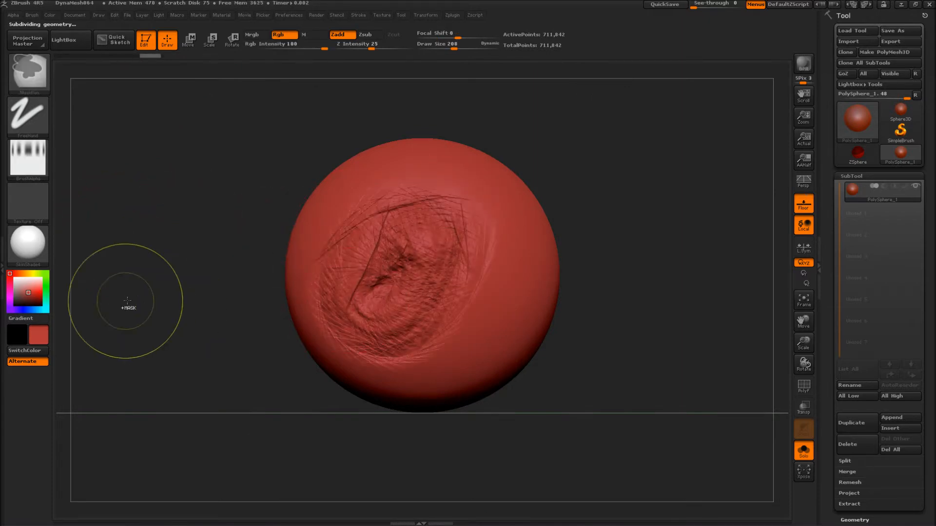
{"action": "key", "text": "ctrl+z"}
{"action": "key", "text": "ctrl+z"}
Step: Switch the stroke type to DragRect and stamp the noise alpha onto the front of the sphere
{"action": "left_click", "coordinate": [34, 124]}
{"action": "left_click", "coordinate": [129, 126]}
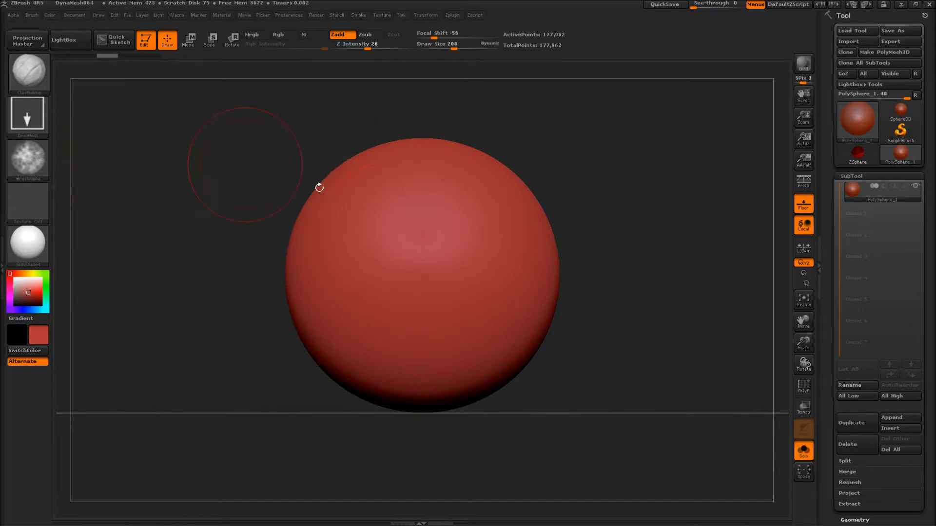
{"action": "left_click_drag", "start_coordinate": [422, 330], "coordinate": [434, 426]}
{"action": "left_click_drag", "start_coordinate": [487, 279], "coordinate": [484, 263]}
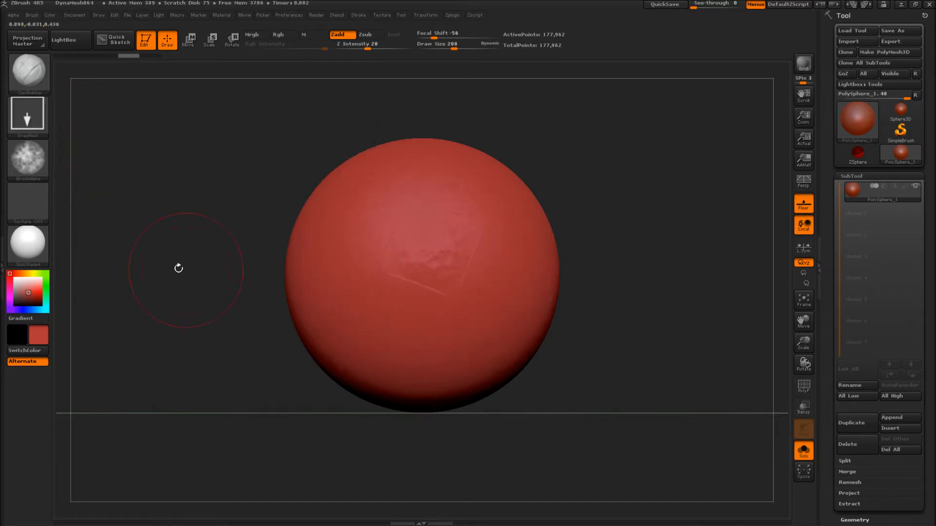
Step: Adjust the alpha's Blur and stamp it repeatedly across the sphere's surface
{"action": "left_click", "coordinate": [13, 16]}
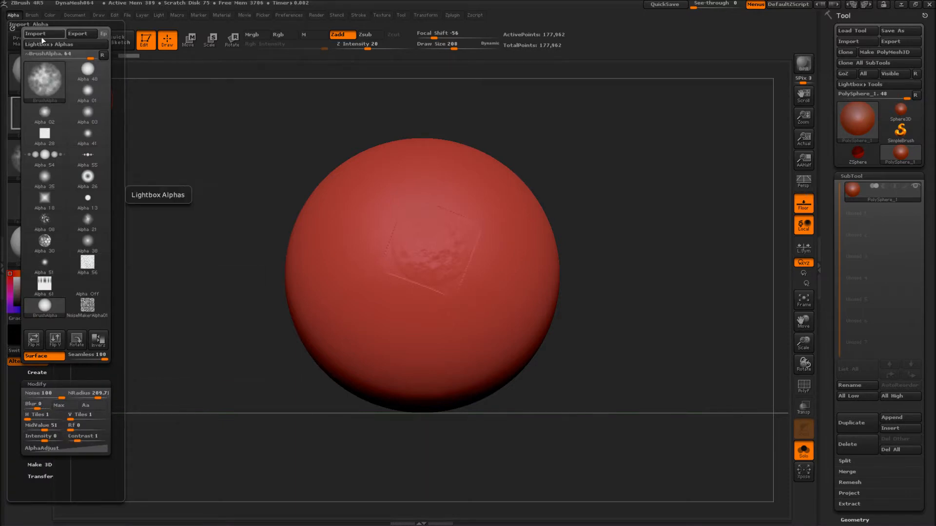
{"action": "left_click_drag", "start_coordinate": [37, 408], "coordinate": [48, 407]}
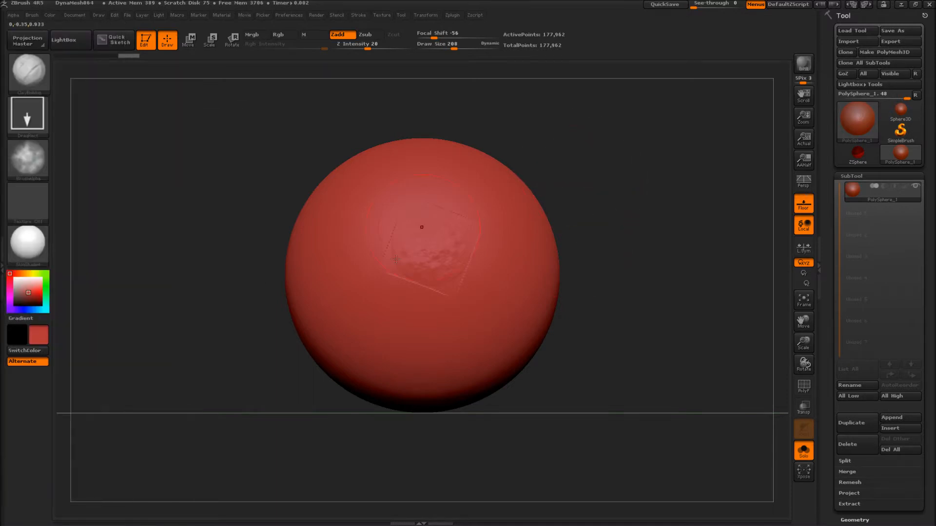
{"action": "left_click_drag", "start_coordinate": [459, 441], "coordinate": [630, 351]}
{"action": "mouse_move", "coordinate": [541, 282]}
{"action": "left_mouse_down"}
{"action": "mouse_move", "coordinate": [487, 353]}
{"action": "mouse_move", "coordinate": [435, 317]}
{"action": "left_mouse_up"}
{"action": "left_click_drag", "start_coordinate": [224, 346], "coordinate": [203, 344]}
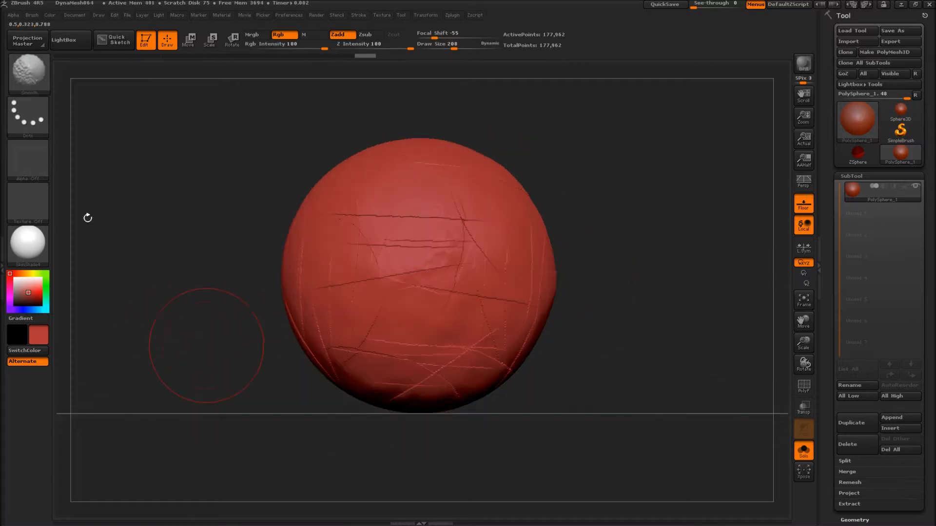
Step: Choose the vertical-streak Alpha 58 and turn on Max in its Modify options
{"action": "left_click", "coordinate": [13, 18]}
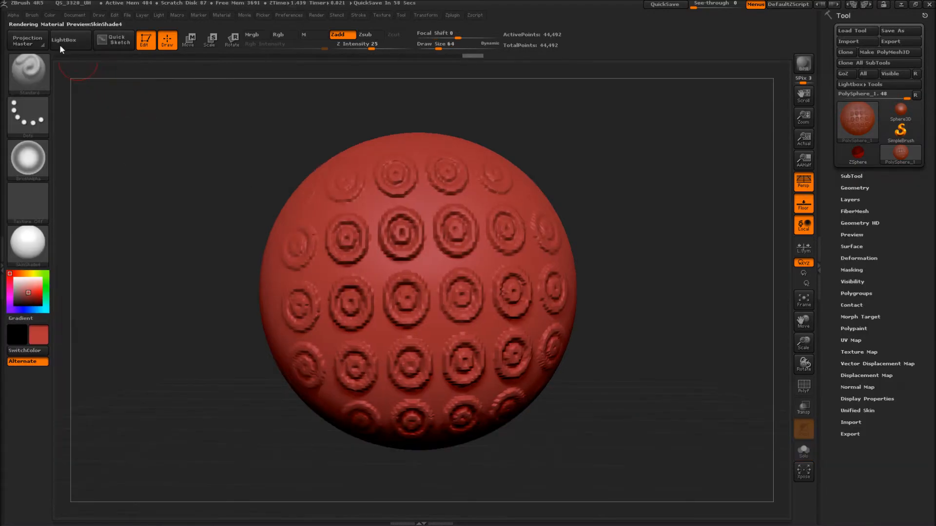
{"action": "left_click", "coordinate": [14, 15]}
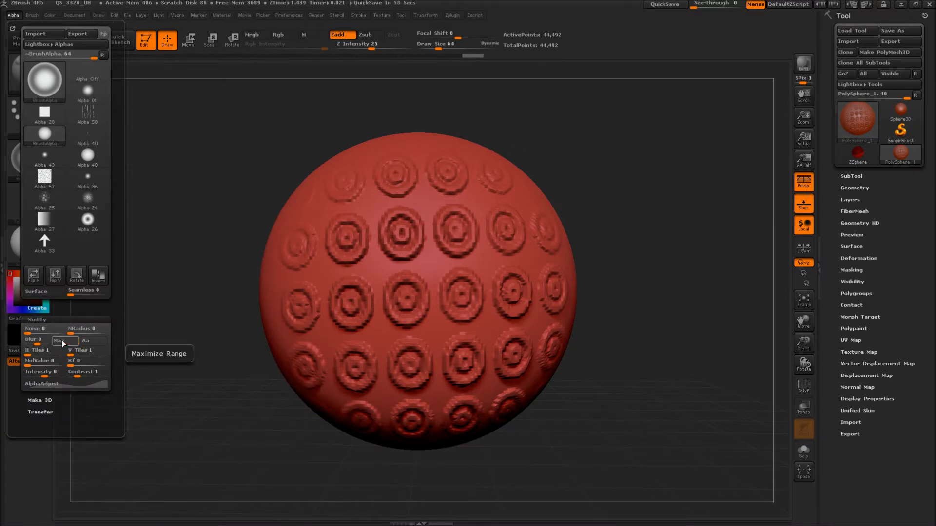
{"action": "left_click", "coordinate": [88, 113]}
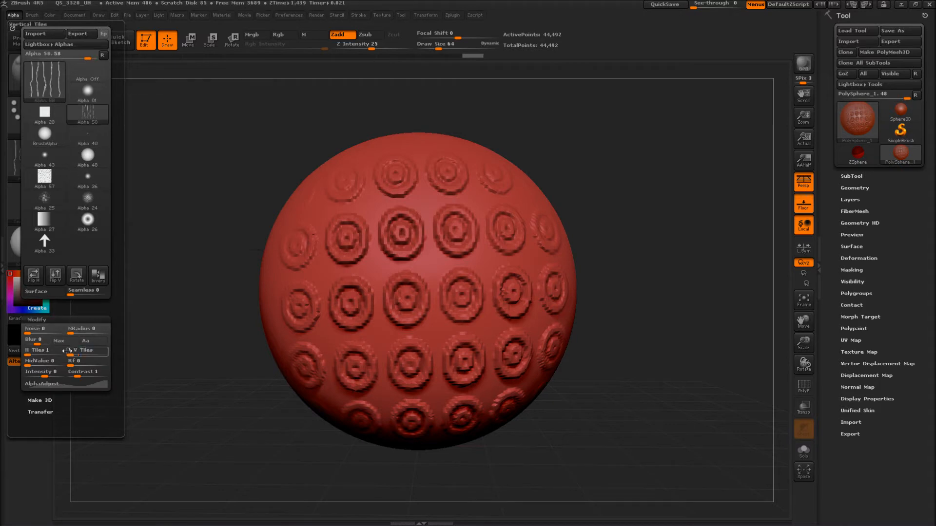
{"action": "left_click", "coordinate": [66, 341]}
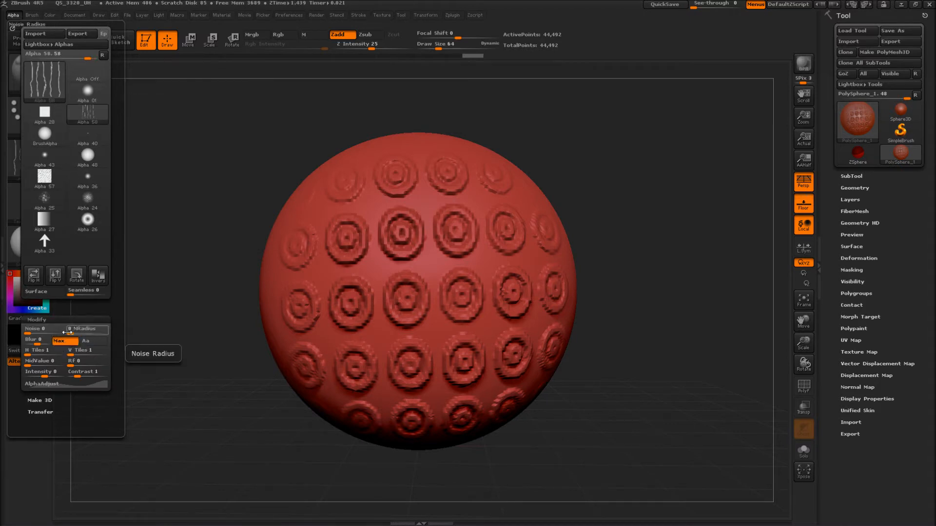
{"action": "left_click", "coordinate": [63, 343]}
{"action": "left_click", "coordinate": [71, 344]}
Step: Test the streak alpha with strokes on the sphere's smooth side and undo each stroke
{"action": "left_click_drag", "start_coordinate": [227, 257], "coordinate": [306, 239]}
{"action": "mouse_move", "coordinate": [396, 224]}
{"action": "left_mouse_down"}
{"action": "mouse_move", "coordinate": [345, 457]}
{"action": "mouse_move", "coordinate": [374, 231]}
{"action": "left_mouse_up"}
{"action": "key", "text": "ctrl+z"}
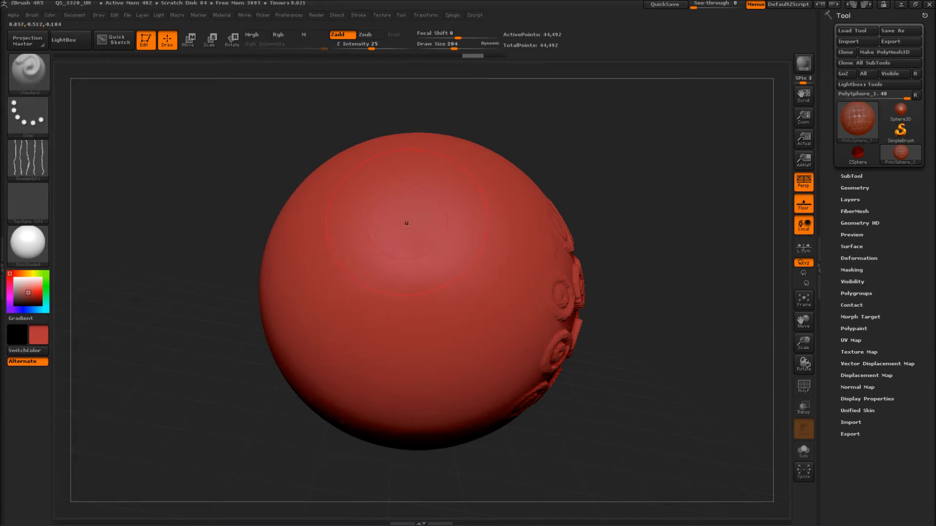
{"action": "mouse_move", "coordinate": [385, 221]}
{"action": "left_mouse_down"}
{"action": "mouse_move", "coordinate": [370, 395]}
{"action": "mouse_move", "coordinate": [475, 263]}
{"action": "mouse_move", "coordinate": [472, 297]}
{"action": "left_mouse_up"}
{"action": "key", "text": "ctrl+z"}
Step: Subdivide the sphere once and brush vertical streaks down its smooth side with Alpha 58
{"action": "key", "text": "ctrl+d"}
{"action": "mouse_move", "coordinate": [341, 205]}
{"action": "left_mouse_down"}
{"action": "mouse_move", "coordinate": [429, 371]}
{"action": "mouse_move", "coordinate": [302, 185]}
{"action": "left_mouse_up"}
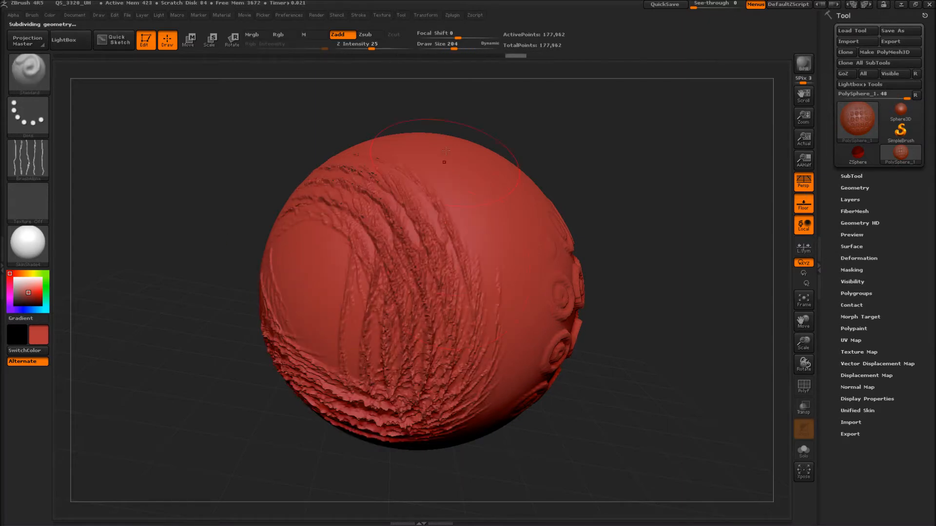
{"action": "key", "text": "ctrl+z"}
{"action": "left_click_drag", "start_coordinate": [475, 161], "coordinate": [415, 434]}
{"action": "left_click_drag", "start_coordinate": [356, 170], "coordinate": [348, 414]}
{"action": "left_click_drag", "start_coordinate": [241, 417], "coordinate": [361, 419]}
{"action": "left_click_drag", "start_coordinate": [314, 204], "coordinate": [305, 424]}
{"action": "left_click_drag", "start_coordinate": [190, 168], "coordinate": [169, 419]}
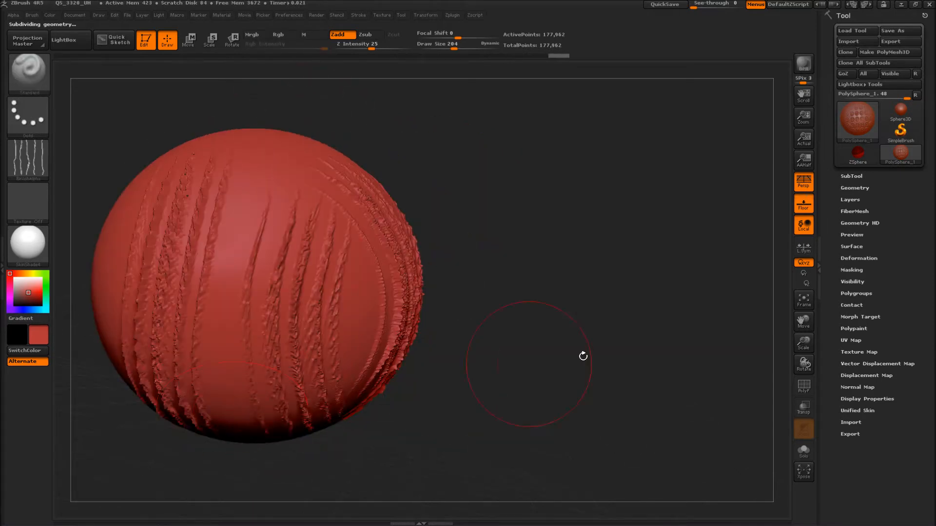
Step: Brush more vertical streaks between the ring pattern and the existing streaks, then undo the latest strokes
{"action": "mouse_move", "coordinate": [532, 399]}
{"action": "left_mouse_down"}
{"action": "mouse_move", "coordinate": [621, 391]}
{"action": "mouse_move", "coordinate": [575, 362]}
{"action": "left_mouse_up"}
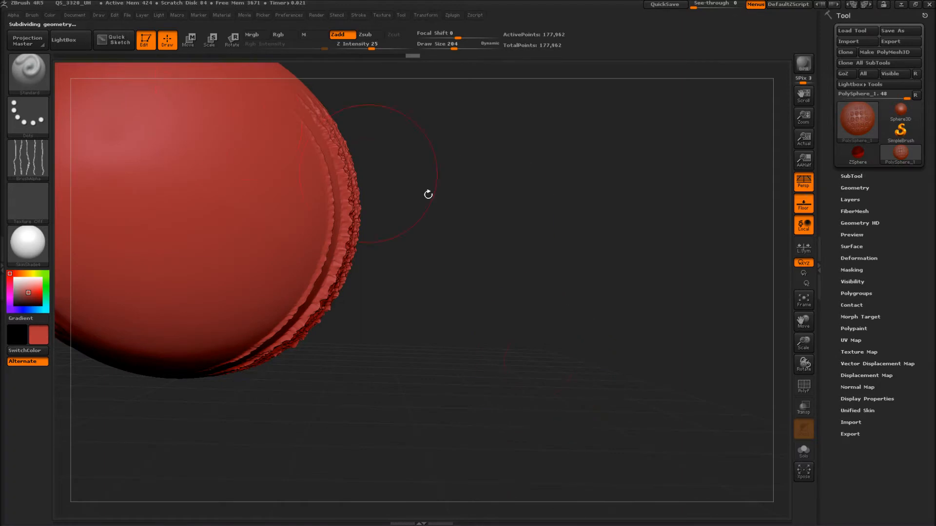
{"action": "left_click_drag", "start_coordinate": [428, 194], "coordinate": [737, 355], "text": "alt"}
{"action": "mouse_move", "coordinate": [646, 283]}
{"action": "left_mouse_down", "text": "alt"}
{"action": "mouse_move", "coordinate": [635, 183]}
{"action": "mouse_move", "coordinate": [614, 170]}
{"action": "left_mouse_up", "text": "alt"}
{"action": "left_click_drag", "start_coordinate": [521, 190], "coordinate": [558, 363]}
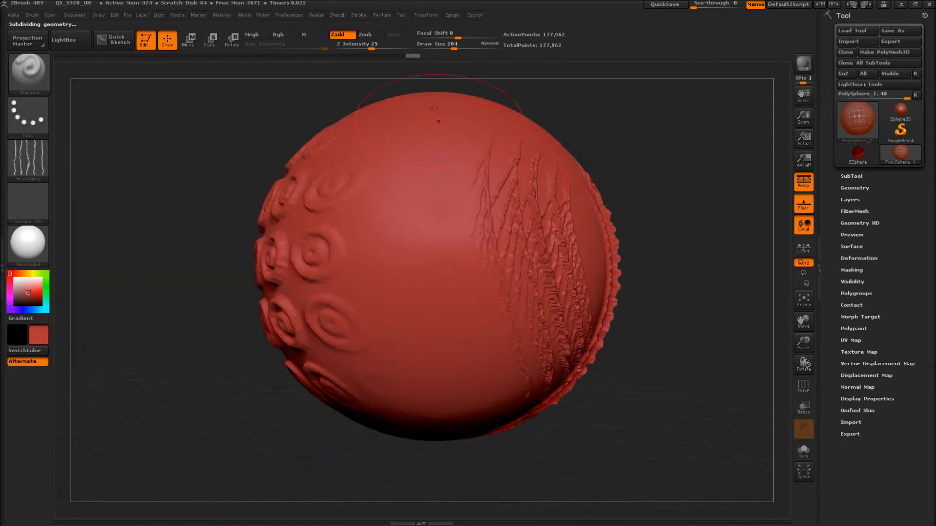
{"action": "left_click_drag", "start_coordinate": [434, 108], "coordinate": [470, 397]}
{"action": "key", "text": "ctrl+z"}
{"action": "key", "text": "ctrl+z"}
{"action": "key", "text": "ctrl+z"}
{"action": "key", "text": "ctrl+z"}
{"action": "key", "text": "ctrl+z"}
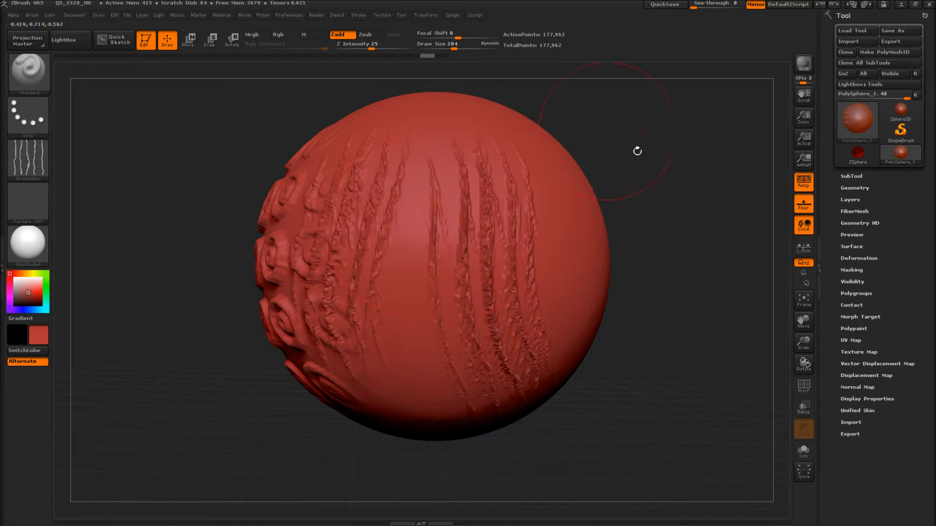
Step: Brush vertical and diagonal streaks crossing each other over the sphere's blank side
{"action": "left_click_drag", "start_coordinate": [637, 150], "coordinate": [597, 216]}
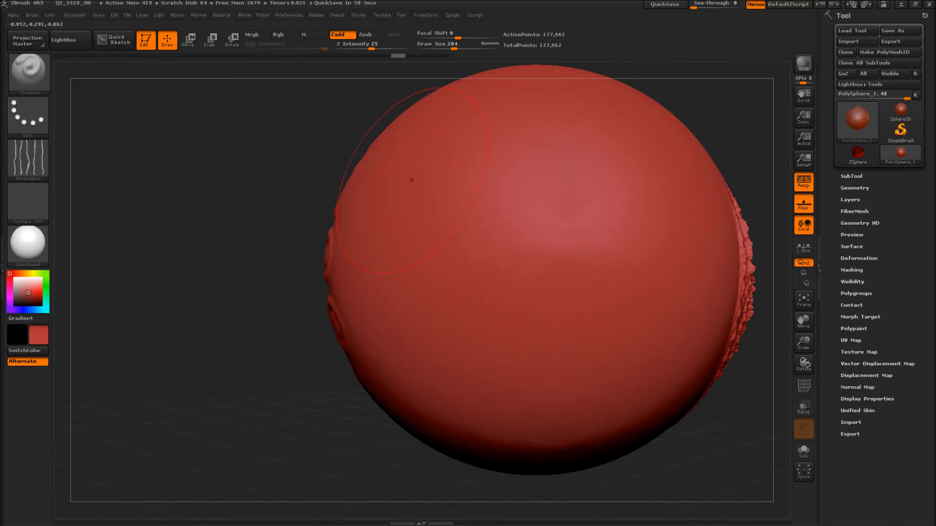
{"action": "left_click_drag", "start_coordinate": [399, 156], "coordinate": [463, 420]}
{"action": "left_click_drag", "start_coordinate": [526, 112], "coordinate": [640, 375]}
{"action": "left_click_drag", "start_coordinate": [587, 117], "coordinate": [626, 203]}
{"action": "left_click_drag", "start_coordinate": [613, 132], "coordinate": [719, 424]}
{"action": "left_click_drag", "start_coordinate": [329, 246], "coordinate": [649, 210]}
{"action": "left_click_drag", "start_coordinate": [336, 395], "coordinate": [643, 273]}
{"action": "mouse_move", "coordinate": [385, 256]}
{"action": "left_mouse_down"}
{"action": "mouse_move", "coordinate": [731, 110]}
{"action": "mouse_move", "coordinate": [351, 273]}
{"action": "mouse_move", "coordinate": [721, 244]}
{"action": "mouse_move", "coordinate": [361, 259]}
{"action": "mouse_move", "coordinate": [730, 307]}
{"action": "left_mouse_up"}
{"action": "left_click_drag", "start_coordinate": [351, 395], "coordinate": [682, 273]}
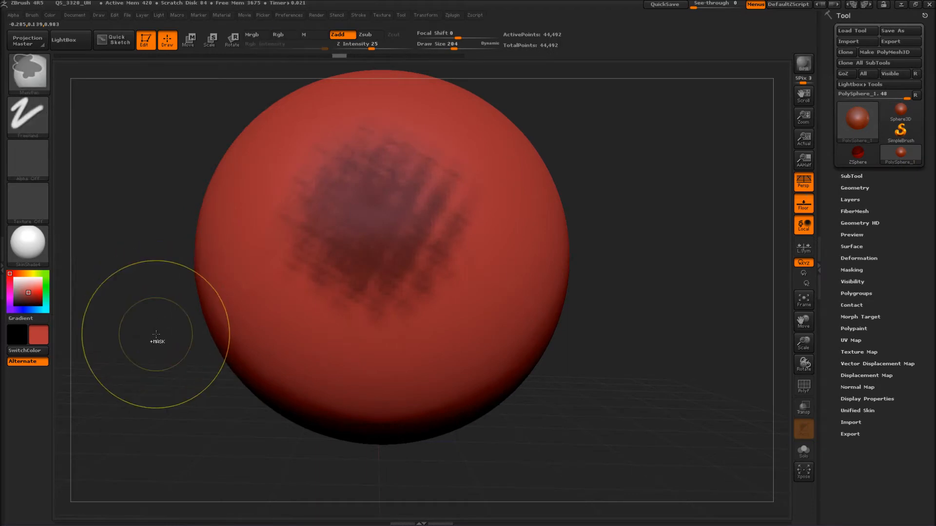
Step: Clear the painted mask from the sphere
{"action": "left_click_drag", "start_coordinate": [133, 312], "coordinate": [161, 351], "text": "ctrl"}
{"action": "left_click_drag", "start_coordinate": [141, 242], "coordinate": [215, 391], "text": "alt"}
{"action": "left_click_drag", "start_coordinate": [151, 181], "coordinate": [148, 91], "text": "alt"}
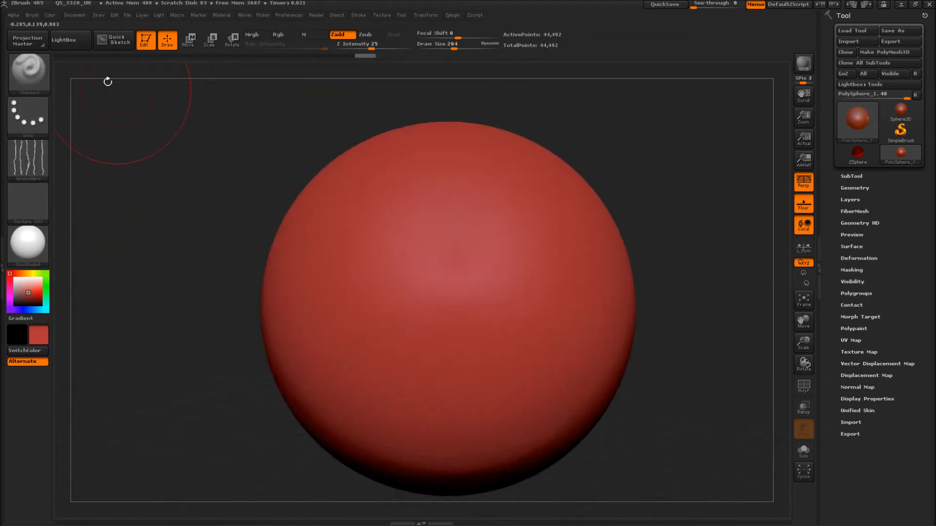
Step: Turn on Aa for the streak alpha in the Alpha palette's Modify options
{"action": "left_click", "coordinate": [32, 15]}
{"action": "left_click", "coordinate": [13, 15]}
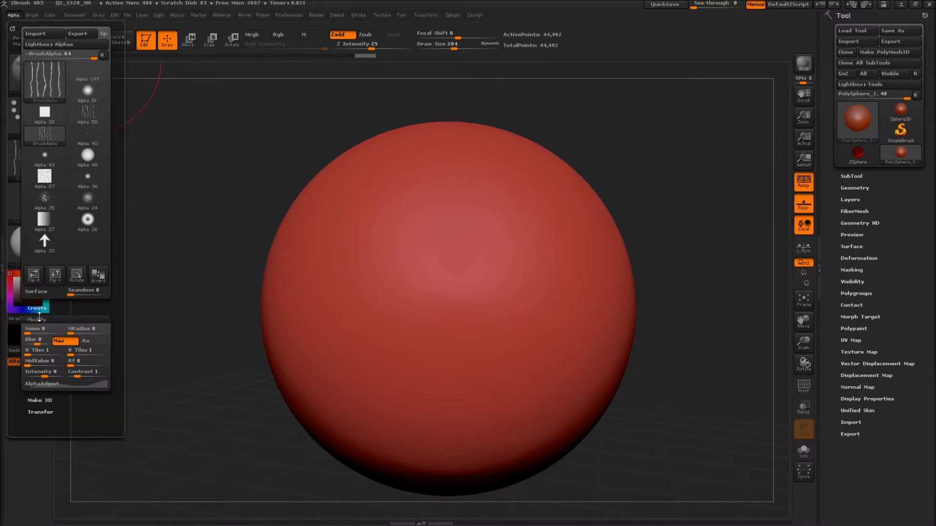
{"action": "left_click", "coordinate": [88, 343]}
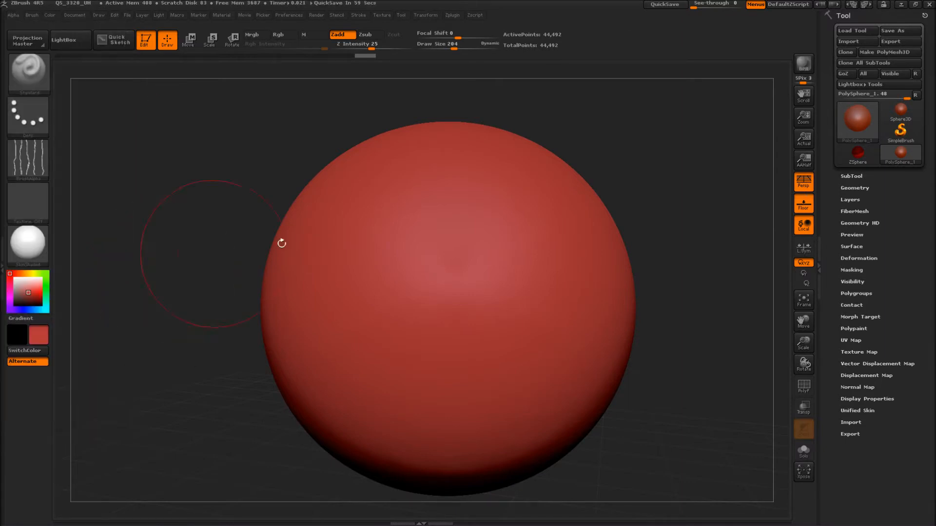
Step: Brush slanted test strokes down the sphere's front with the streak alpha, undoing each one
{"action": "mouse_move", "coordinate": [478, 226]}
{"action": "left_mouse_down"}
{"action": "mouse_move", "coordinate": [488, 358]}
{"action": "mouse_move", "coordinate": [493, 290]}
{"action": "mouse_move", "coordinate": [423, 256]}
{"action": "mouse_move", "coordinate": [431, 310]}
{"action": "left_mouse_up"}
{"action": "key", "text": "ctrl+z"}
{"action": "left_click_drag", "start_coordinate": [437, 208], "coordinate": [473, 356]}
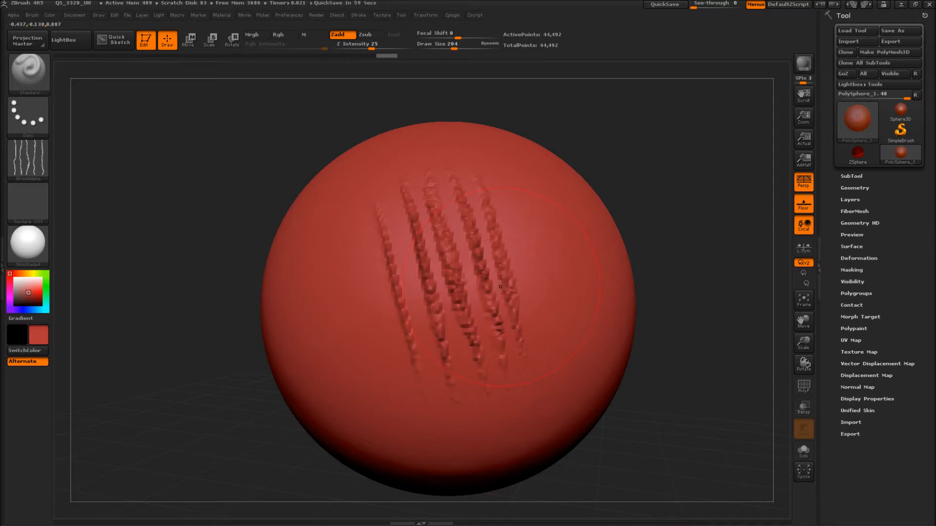
{"action": "key", "text": "ctrl+z"}
{"action": "left_click_drag", "start_coordinate": [438, 212], "coordinate": [477, 393]}
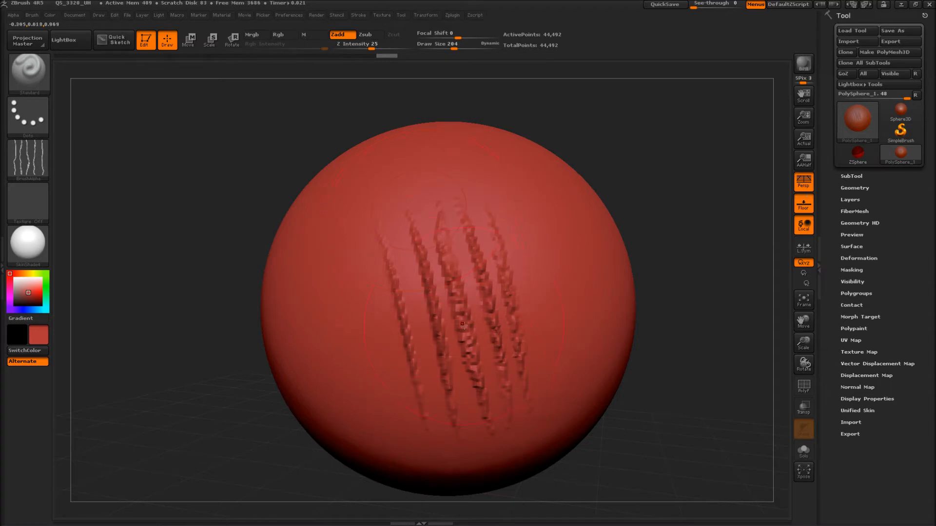
{"action": "key", "text": "ctrl"}
{"action": "key", "text": "ctrl+z"}
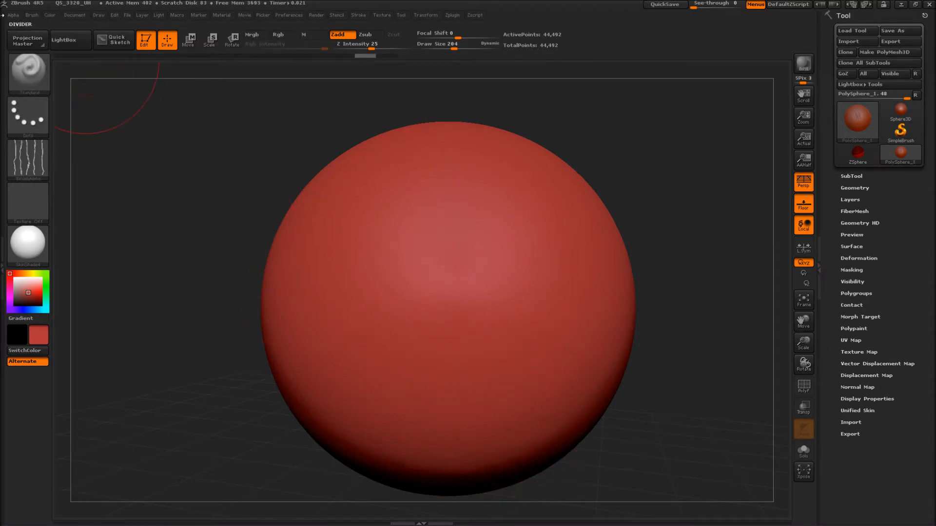
Step: Choose Alpha 48 and tile it with H Tiles at 7 and V Tiles at 6 in the Alpha palette's Modify options
{"action": "left_click", "coordinate": [13, 15]}
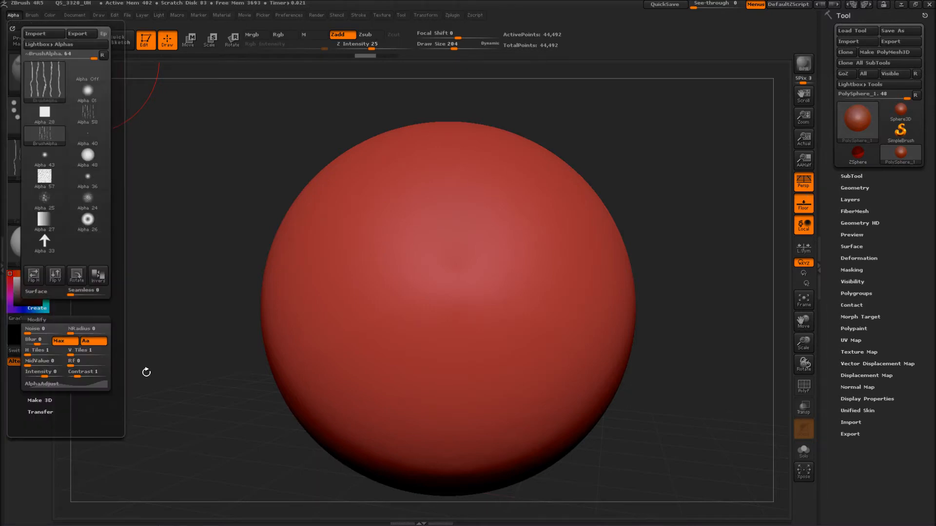
{"action": "left_click", "coordinate": [13, 15]}
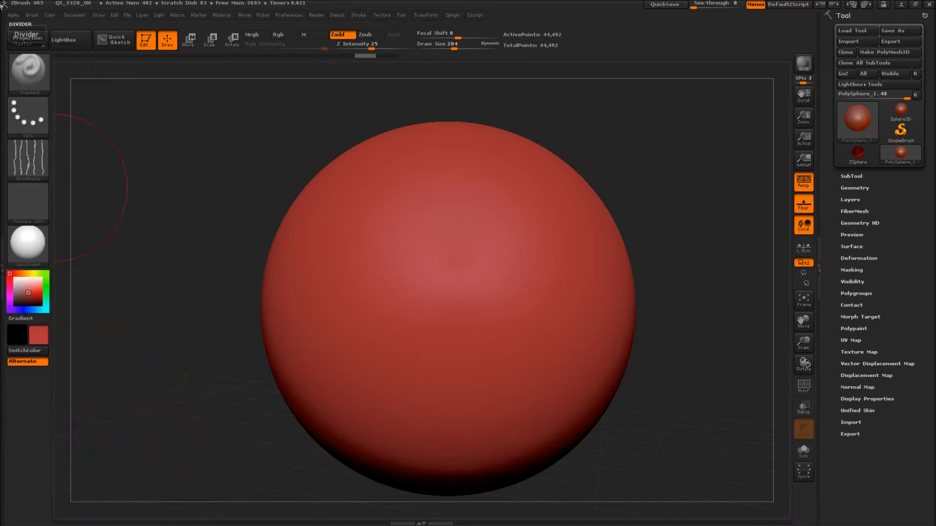
{"action": "left_click", "coordinate": [15, 15]}
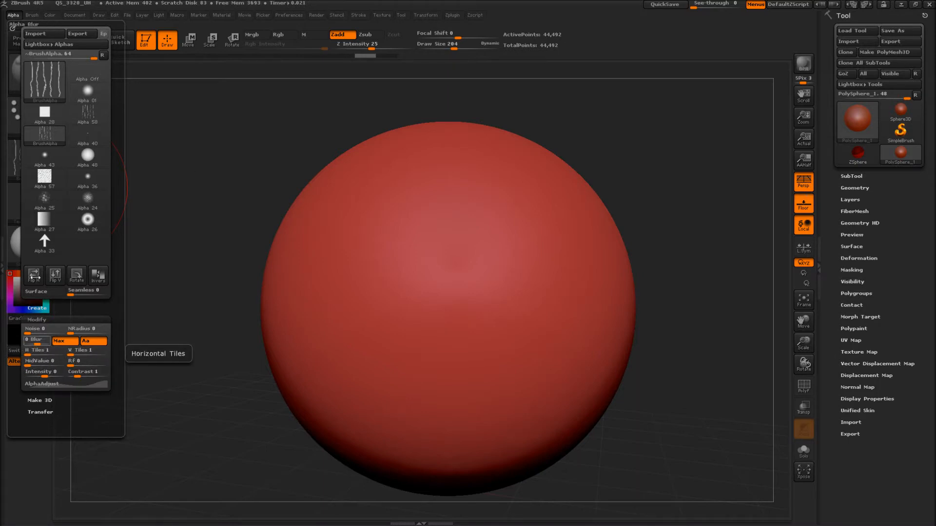
{"action": "left_click", "coordinate": [30, 355]}
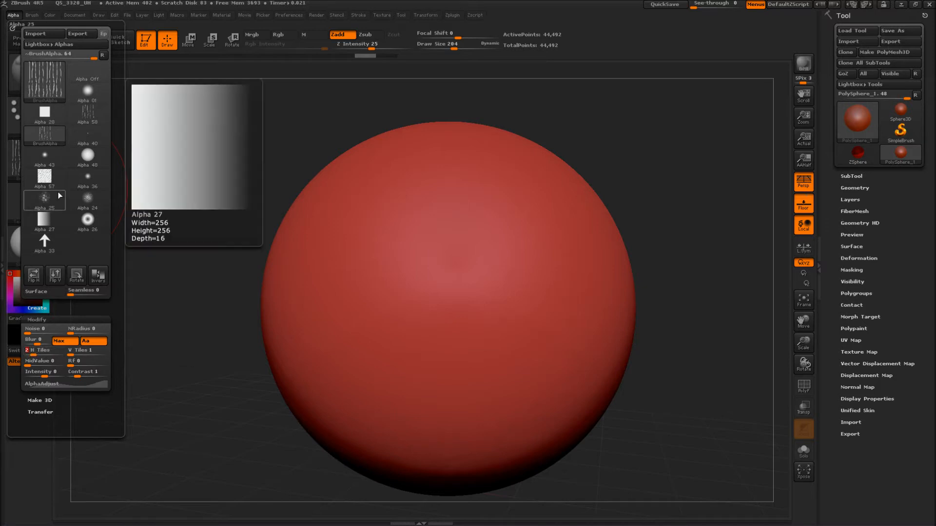
{"action": "left_click", "coordinate": [88, 155]}
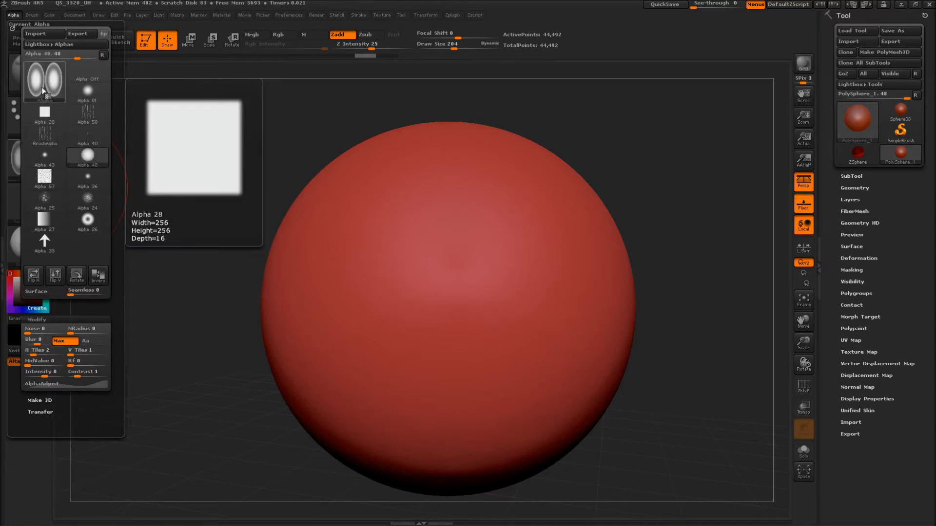
{"action": "left_click_drag", "start_coordinate": [32, 357], "coordinate": [45, 356]}
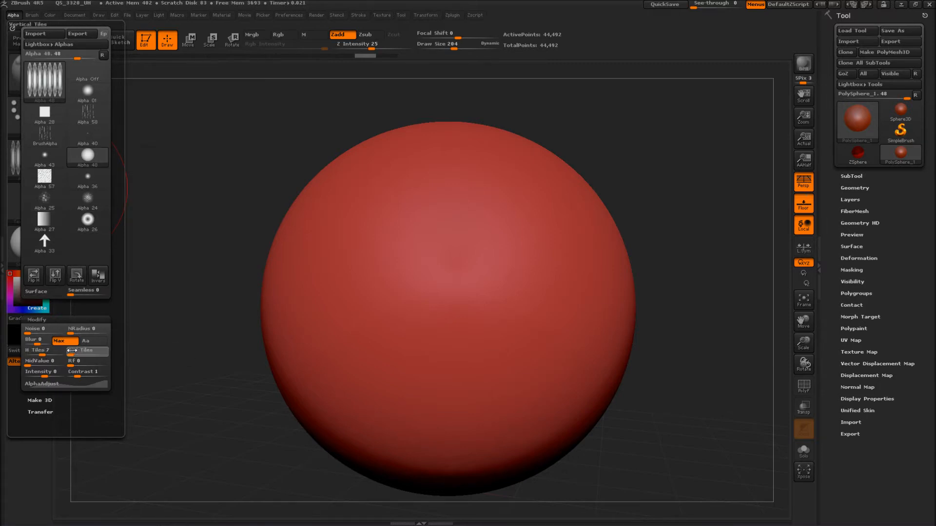
{"action": "left_click_drag", "start_coordinate": [80, 354], "coordinate": [84, 354]}
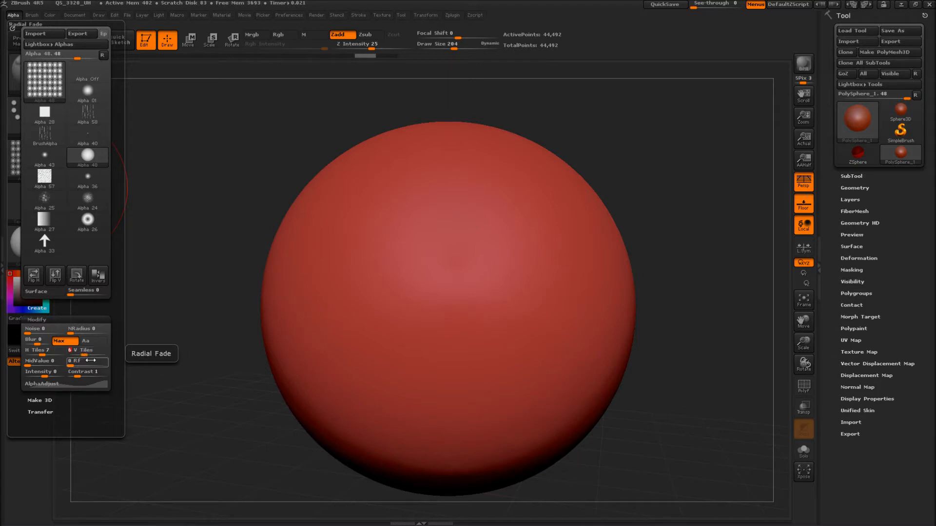
Step: Test the tiled alpha with a stroke over the sphere, undo it, and set V Tiles to 9
{"action": "mouse_move", "coordinate": [405, 235]}
{"action": "left_mouse_down"}
{"action": "mouse_move", "coordinate": [429, 273]}
{"action": "mouse_move", "coordinate": [351, 341]}
{"action": "mouse_move", "coordinate": [302, 351]}
{"action": "left_mouse_up"}
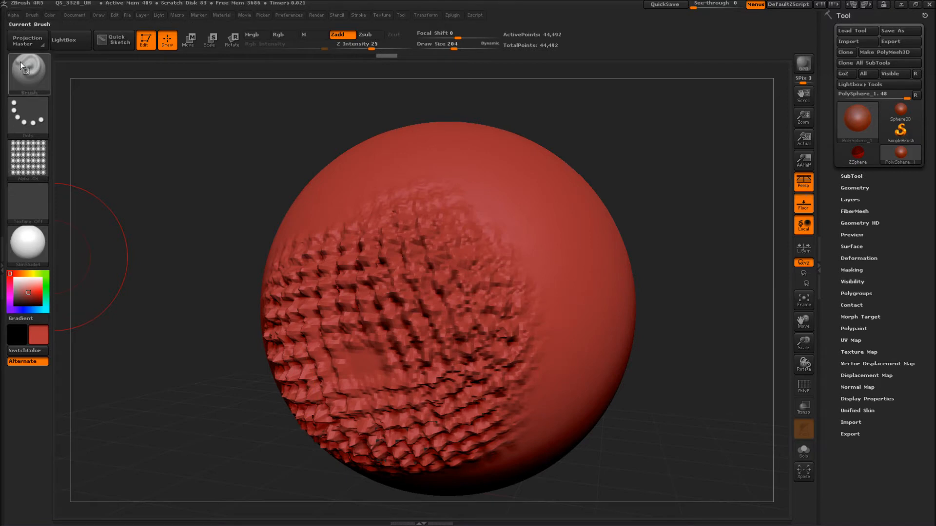
{"action": "key", "text": "ctrl+z"}
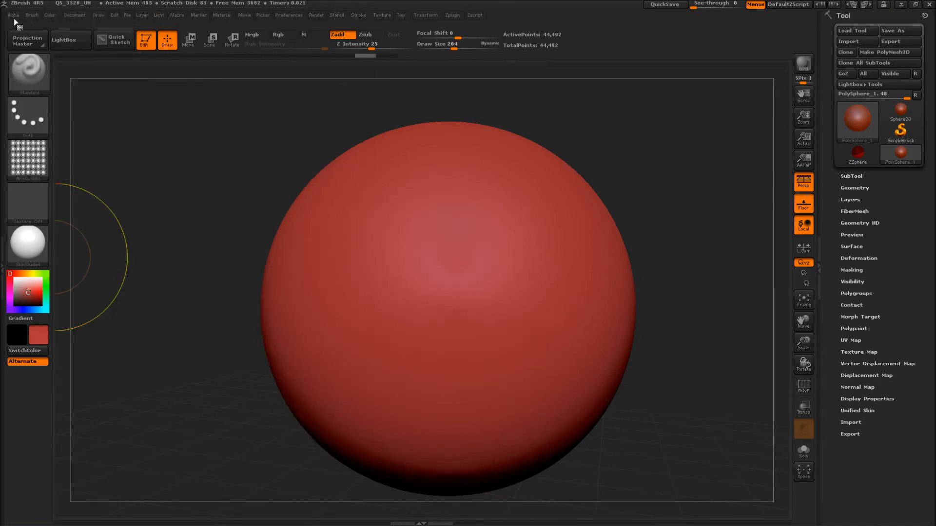
{"action": "left_click", "coordinate": [14, 15]}
{"action": "left_click_drag", "start_coordinate": [82, 353], "coordinate": [90, 350]}
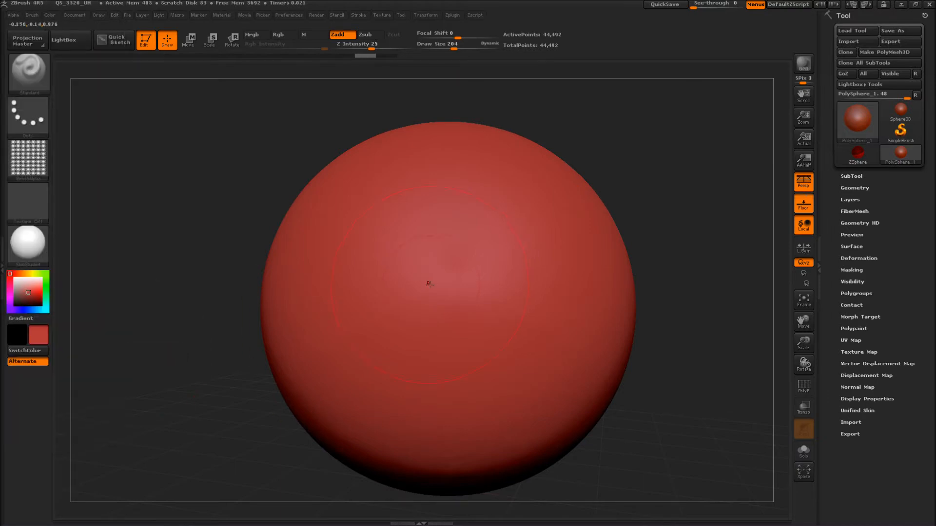
Step: Switch the stroke type to DragRect and stamp the tiled alpha large across the sphere, viewing it from several sides
{"action": "left_click", "coordinate": [28, 117]}
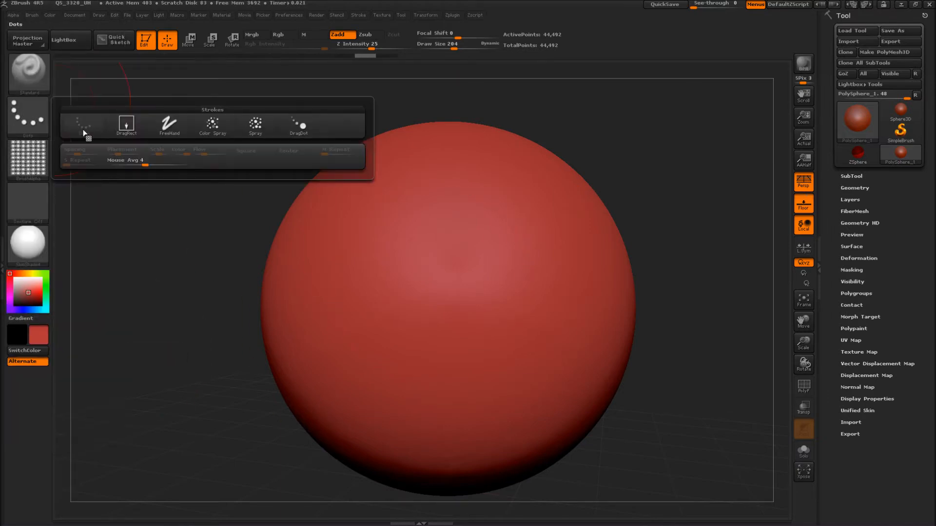
{"action": "left_click", "coordinate": [115, 121]}
{"action": "mouse_move", "coordinate": [430, 263]}
{"action": "left_mouse_down"}
{"action": "mouse_move", "coordinate": [503, 475]}
{"action": "mouse_move", "coordinate": [497, 497]}
{"action": "mouse_move", "coordinate": [384, 522]}
{"action": "left_mouse_up"}
{"action": "left_click_drag", "start_coordinate": [684, 455], "coordinate": [685, 343]}
{"action": "left_click_drag", "start_coordinate": [662, 135], "coordinate": [459, 506]}
{"action": "left_click_drag", "start_coordinate": [656, 190], "coordinate": [604, 268]}
{"action": "mouse_move", "coordinate": [456, 501]}
{"action": "left_mouse_down"}
{"action": "mouse_move", "coordinate": [414, 402]}
{"action": "mouse_move", "coordinate": [348, 357]}
{"action": "mouse_move", "coordinate": [468, 361]}
{"action": "left_mouse_up"}
Step: Undo the tiled pattern stamped on the sphere
{"action": "key", "text": "ctrl+z"}
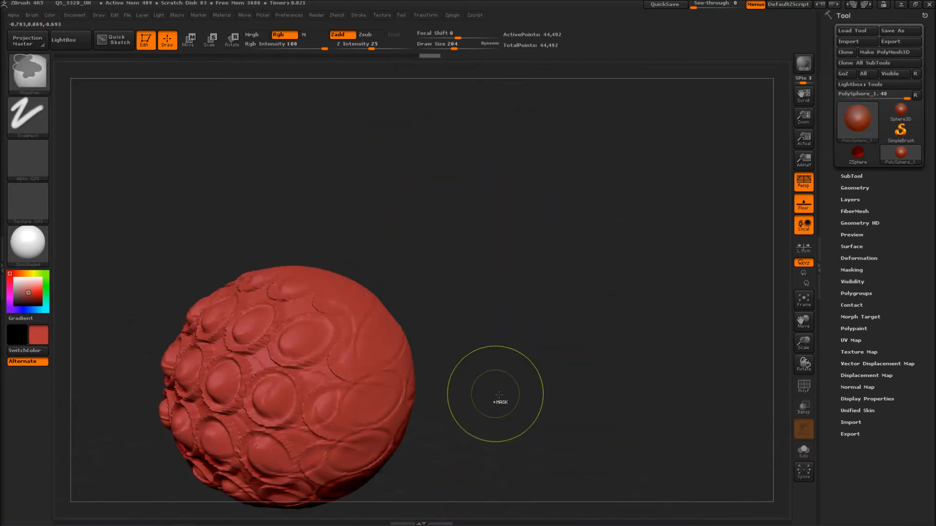
{"action": "key", "text": "ctrl+z"}
{"action": "key", "text": "ctrl+z"}
{"action": "left_click_drag", "start_coordinate": [484, 392], "coordinate": [439, 311]}
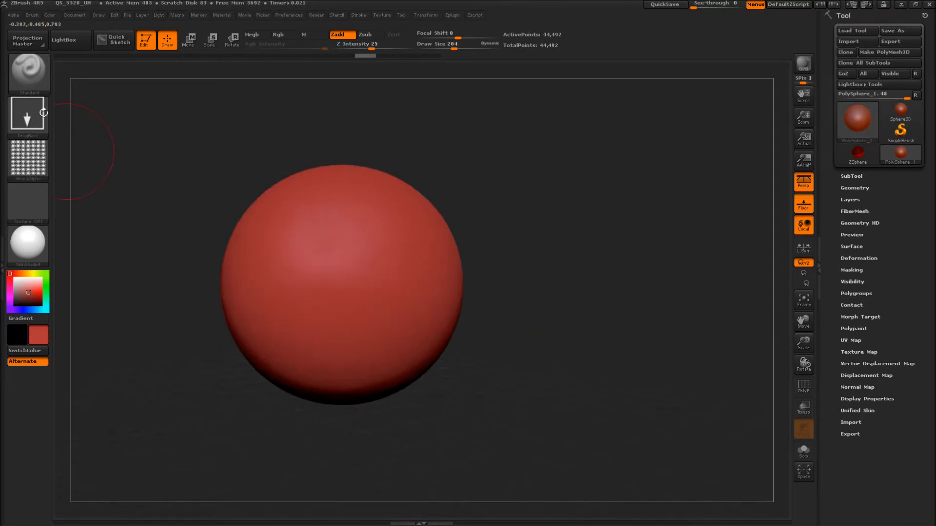
Step: Stamp the tiled alpha over the whole sphere twice with MidValue at 0, undoing each stamp
{"action": "left_click", "coordinate": [13, 15]}
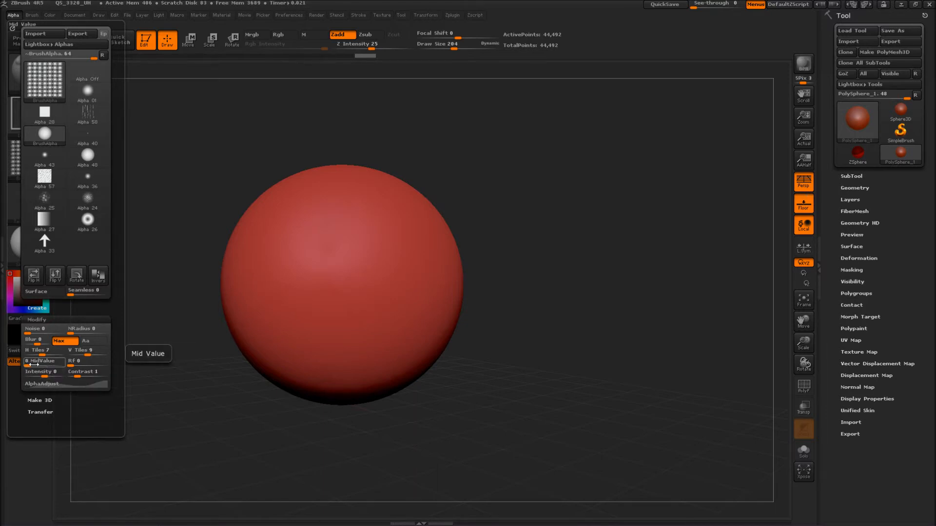
{"action": "key", "text": "ctrl"}
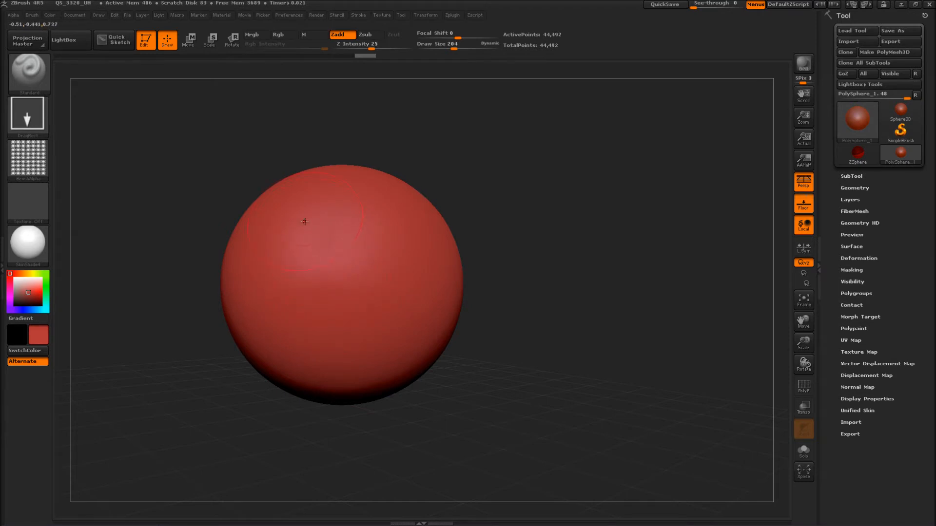
{"action": "left_click_drag", "start_coordinate": [329, 273], "coordinate": [472, 474]}
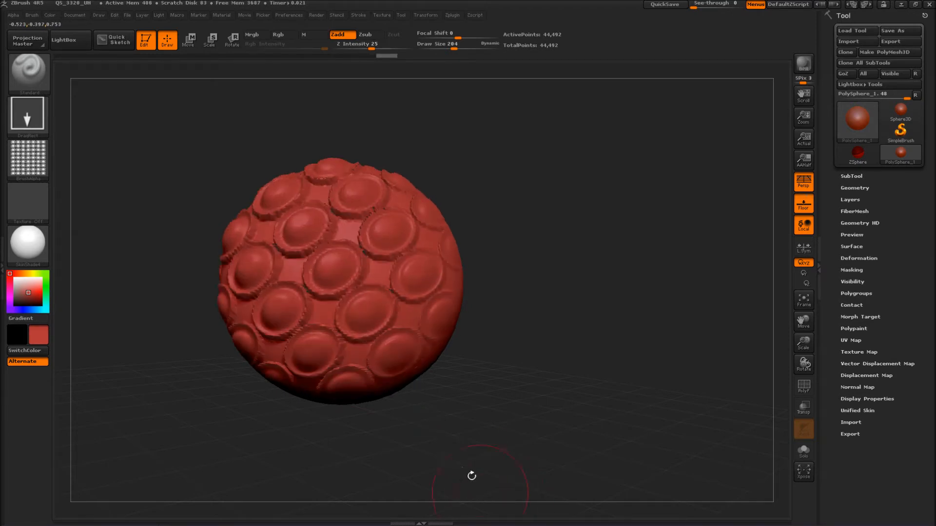
{"action": "key", "text": "ctrl+z"}
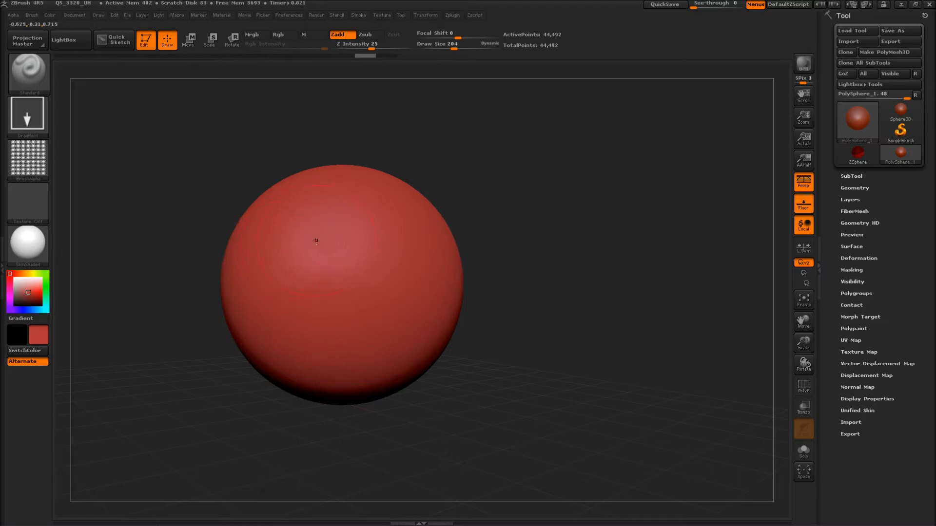
{"action": "left_click_drag", "start_coordinate": [310, 245], "coordinate": [373, 525]}
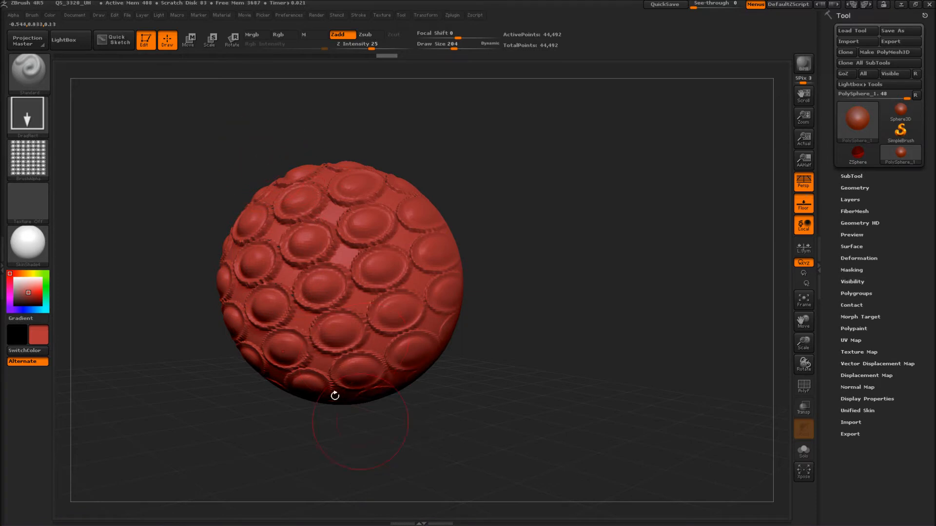
{"action": "key", "text": "ctrl+z"}
Step: Set the alpha's MidValue to 100, stamp it over the sphere and undo the stamp
{"action": "left_click", "coordinate": [13, 15]}
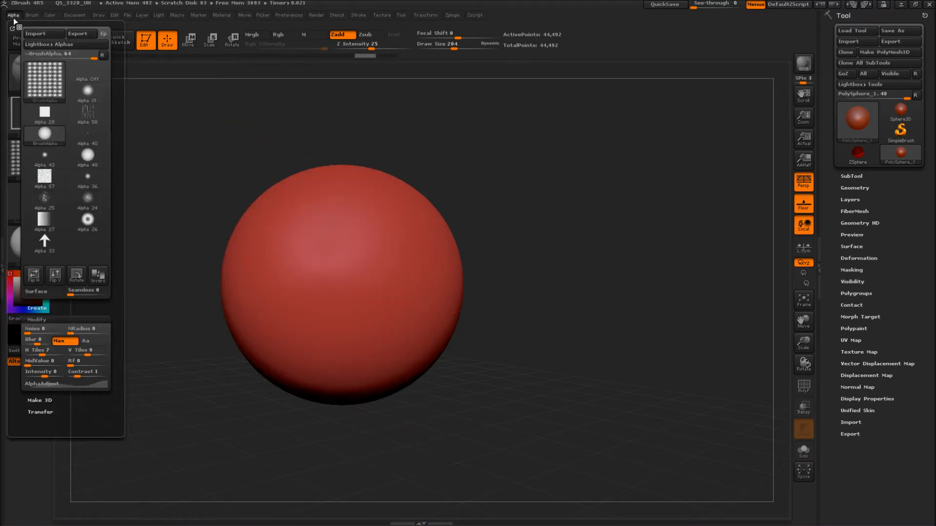
{"action": "left_click_drag", "start_coordinate": [32, 361], "coordinate": [73, 360]}
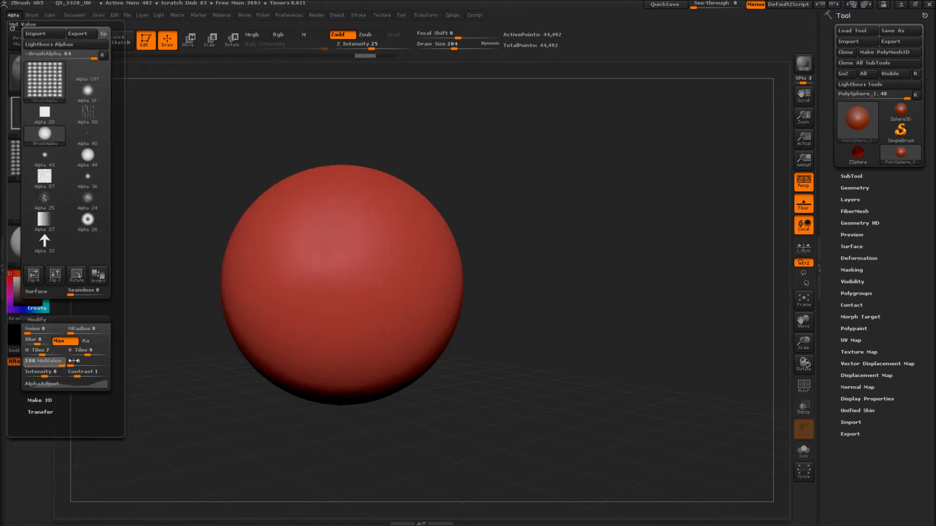
{"action": "mouse_move", "coordinate": [325, 291]}
{"action": "left_mouse_down"}
{"action": "mouse_move", "coordinate": [370, 224]}
{"action": "mouse_move", "coordinate": [336, 283]}
{"action": "mouse_move", "coordinate": [410, 219]}
{"action": "mouse_move", "coordinate": [385, 239]}
{"action": "left_mouse_up"}
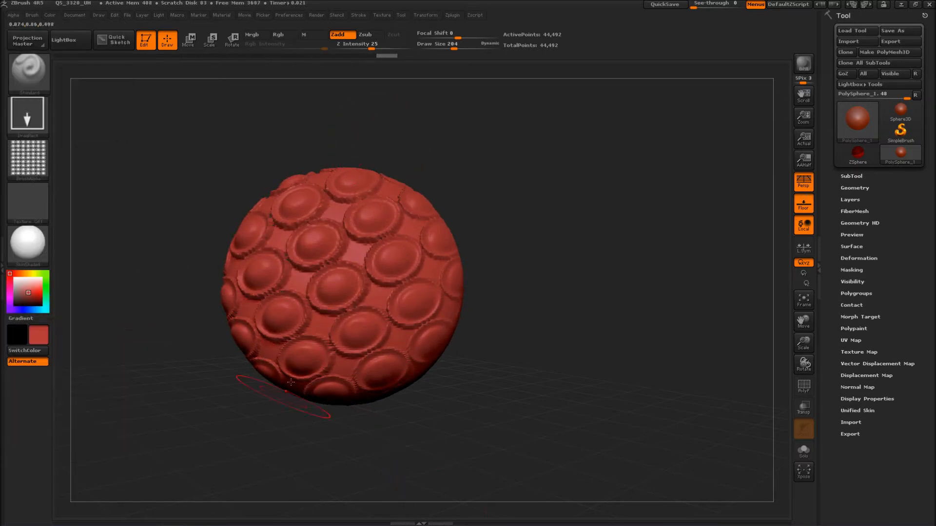
{"action": "key", "text": "ctrl+z"}
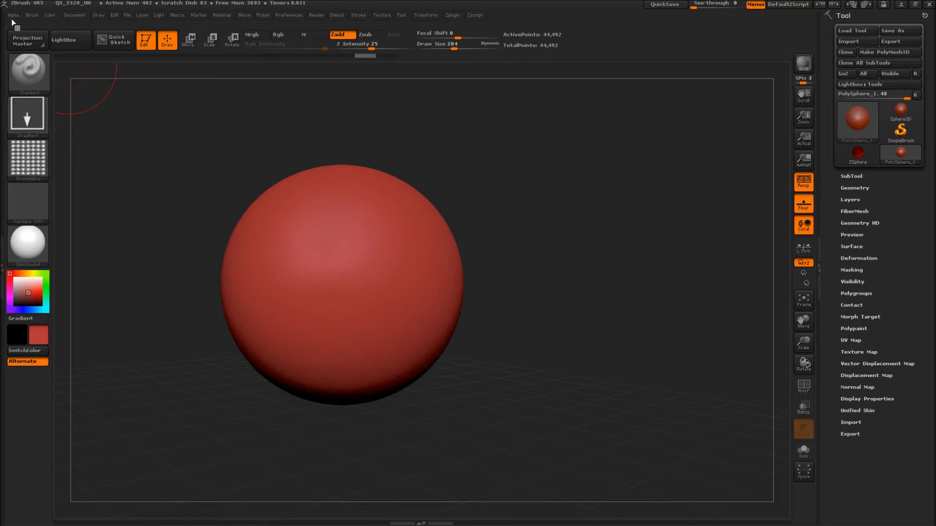
Step: Set the tiled alpha's radial fade (Rf) to 21
{"action": "left_click", "coordinate": [13, 15]}
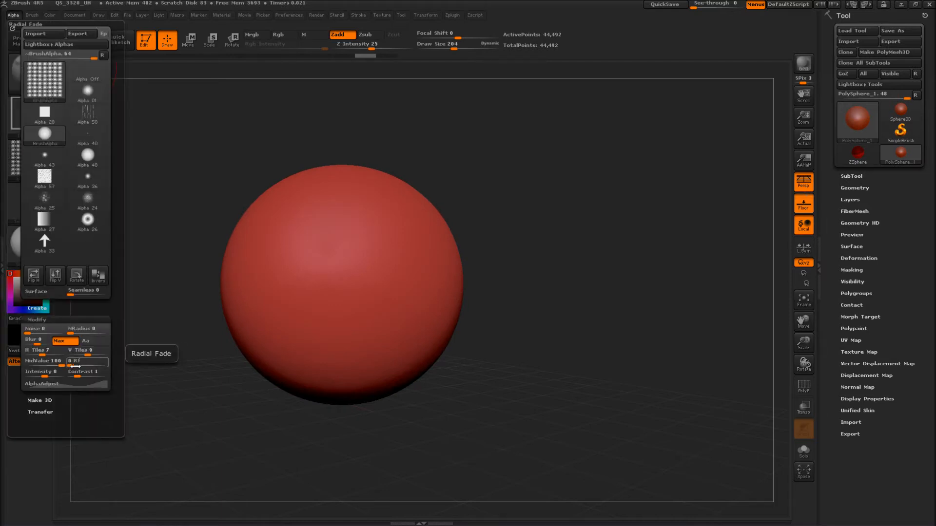
{"action": "left_click_drag", "start_coordinate": [76, 366], "coordinate": [88, 367]}
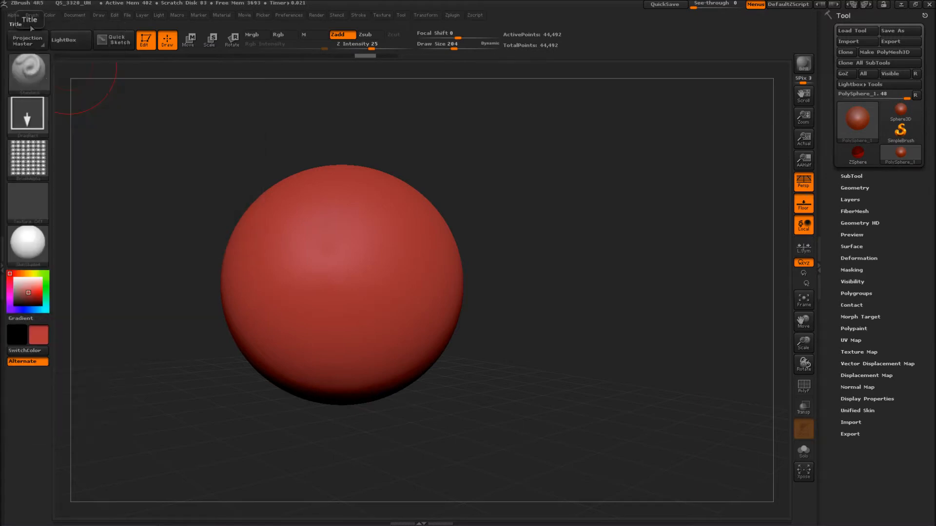
{"action": "left_click", "coordinate": [12, 16]}
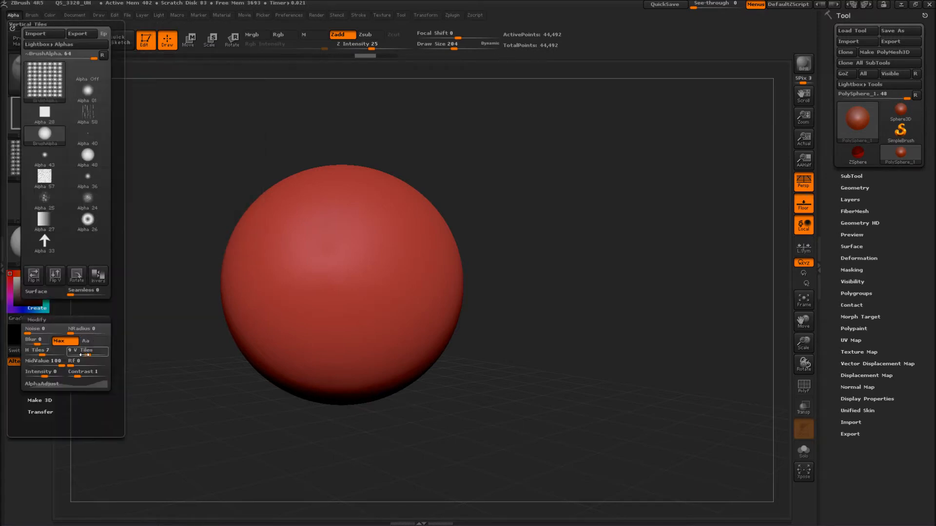
{"action": "left_click_drag", "start_coordinate": [91, 366], "coordinate": [86, 365]}
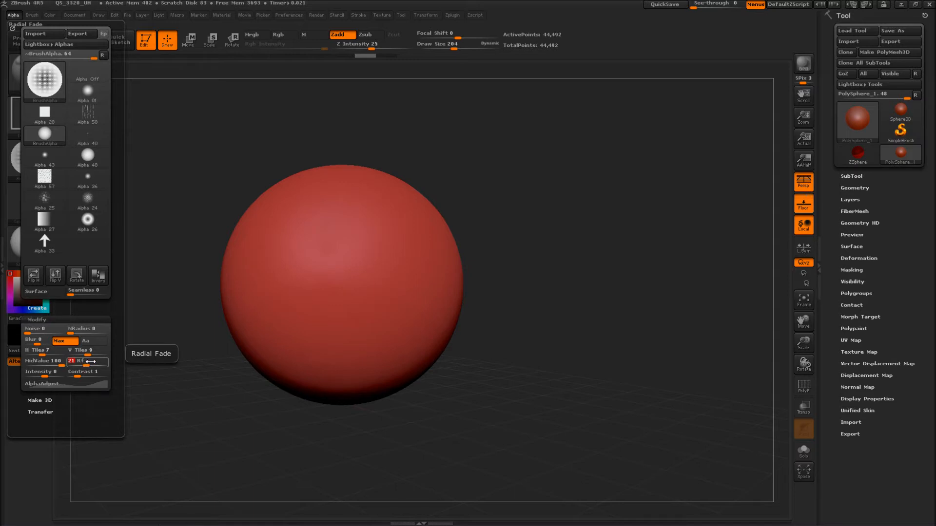
Step: Stamp the radially faded alpha on the sphere, examine its edge from another angle, and undo the stamp
{"action": "mouse_move", "coordinate": [334, 265]}
{"action": "left_mouse_down"}
{"action": "mouse_move", "coordinate": [305, 341]}
{"action": "mouse_move", "coordinate": [312, 348]}
{"action": "left_mouse_up"}
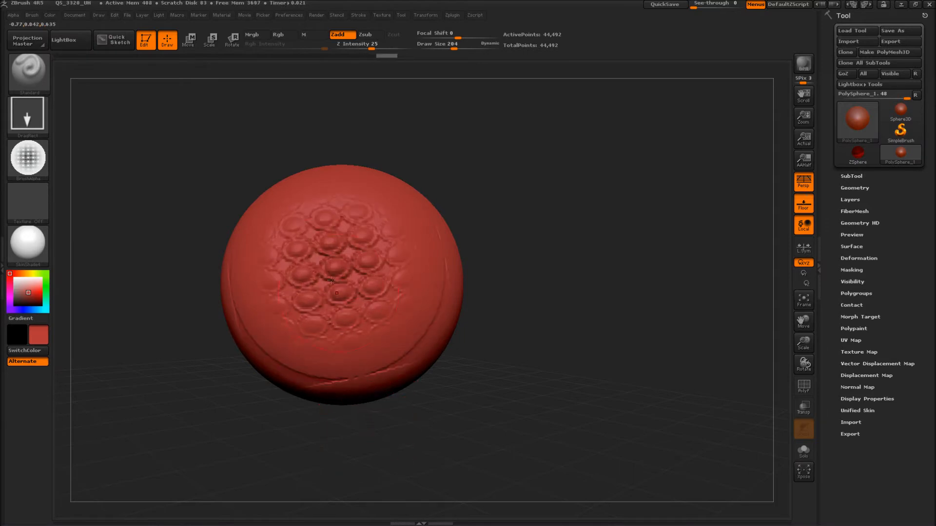
{"action": "left_click_drag", "start_coordinate": [639, 281], "coordinate": [618, 238]}
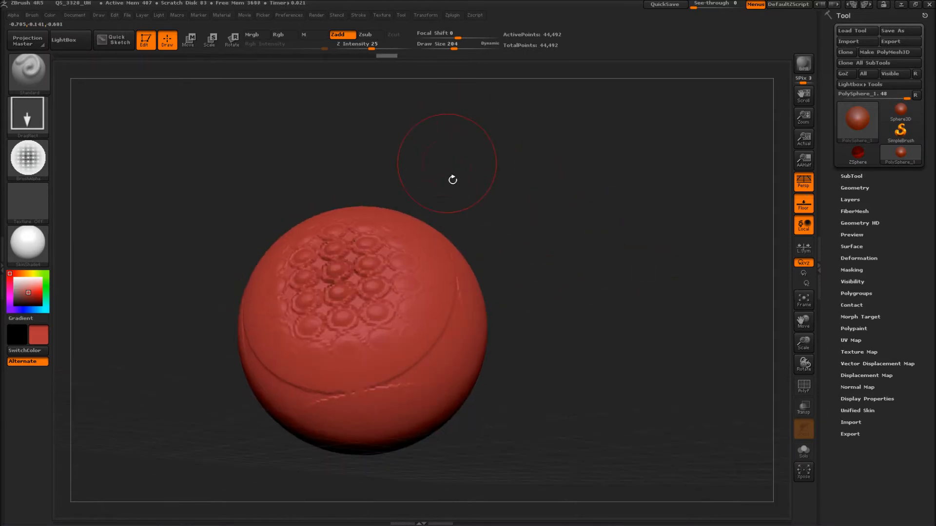
{"action": "right_click_drag", "start_coordinate": [482, 190], "coordinate": [480, 239], "text": "ctrl"}
{"action": "mouse_move", "coordinate": [477, 162]}
{"action": "left_mouse_down"}
{"action": "mouse_move", "coordinate": [474, 181]}
{"action": "mouse_move", "coordinate": [431, 207]}
{"action": "left_mouse_up"}
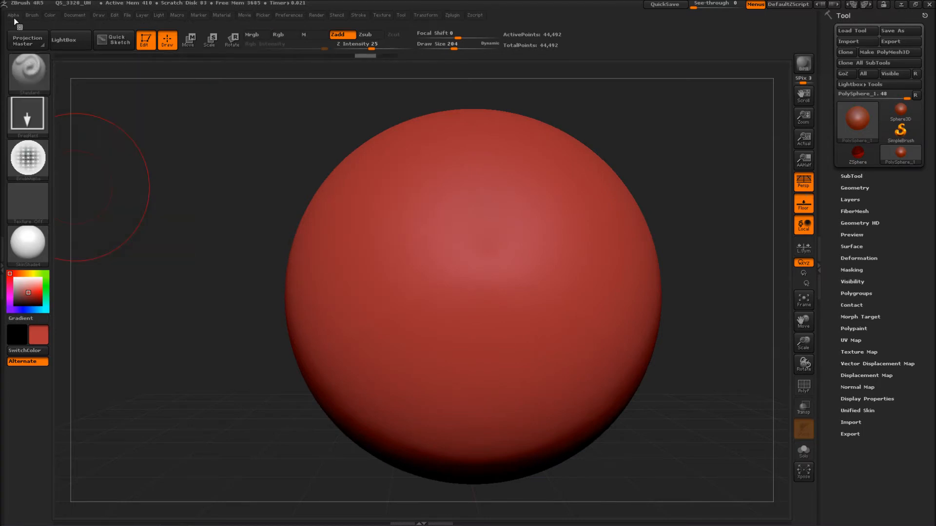
Step: Increase the tiled alpha's radial fade (Rf) further
{"action": "left_click", "coordinate": [13, 15]}
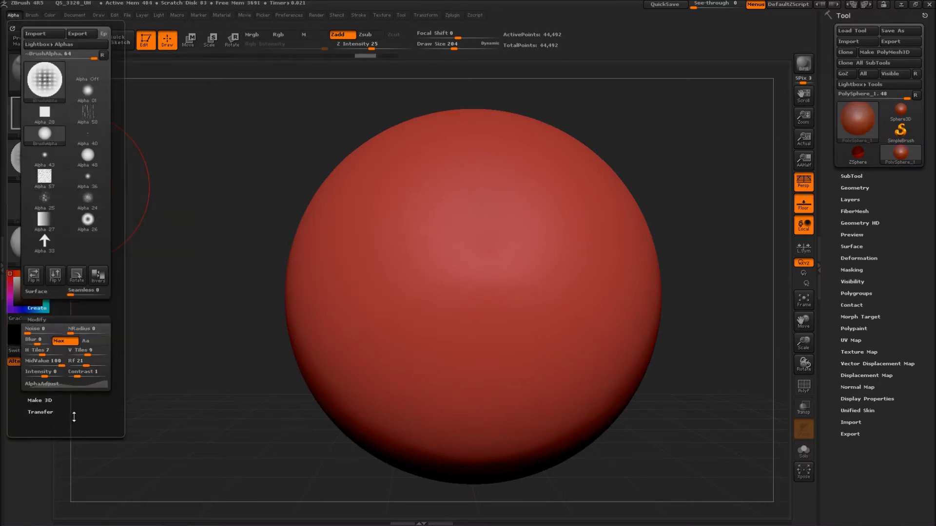
{"action": "key", "text": "ctrl+shift+z"}
{"action": "key", "text": "ctrl+shift+z"}
{"action": "key", "text": "ctrl+shift+z"}
{"action": "mouse_move", "coordinate": [134, 340]}
{"action": "left_mouse_down"}
{"action": "mouse_move", "coordinate": [166, 364]}
{"action": "mouse_move", "coordinate": [170, 347]}
{"action": "left_mouse_up"}
Step: Stamp the more strongly faded alpha on the sphere to compare the falloff, undoing each stamp
{"action": "right_click_drag", "start_coordinate": [543, 308], "coordinate": [486, 291], "text": "ctrl"}
{"action": "right_click_drag", "start_coordinate": [429, 246], "coordinate": [399, 278]}
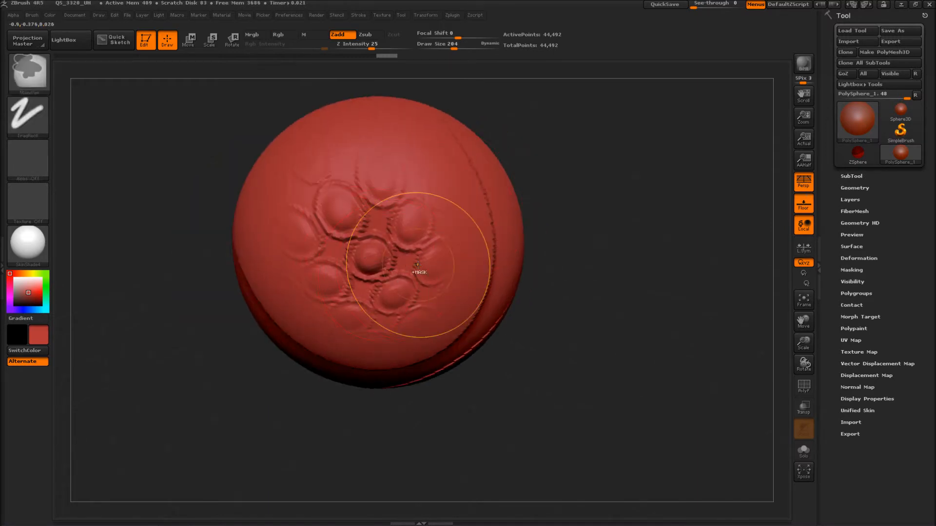
{"action": "key", "text": "ctrl+z"}
{"action": "left_click_drag", "start_coordinate": [354, 253], "coordinate": [367, 305]}
{"action": "key", "text": "ctrl+z"}
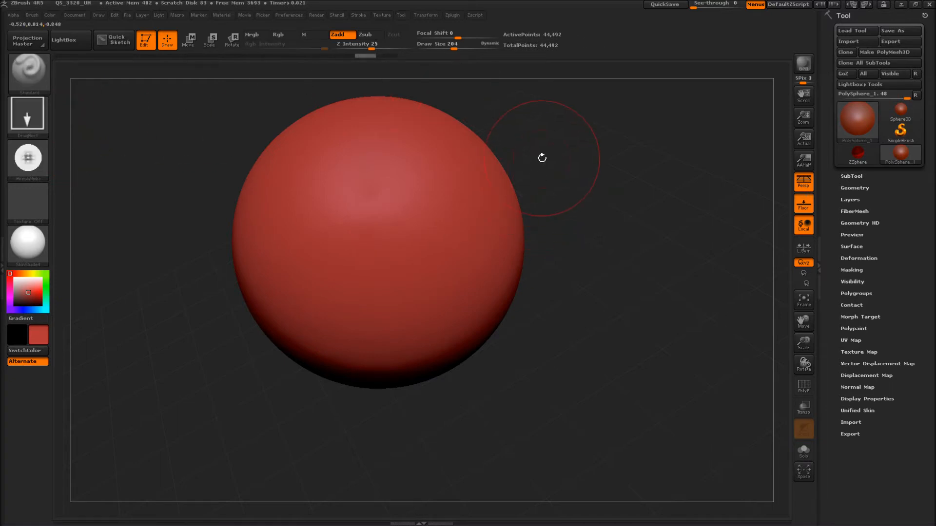
Step: Subdivide the sphere three times, checking its mesh density with the polygon wireframe temporarily displayed
{"action": "key", "text": "ctrl+d"}
{"action": "key", "text": "ctrl+d"}
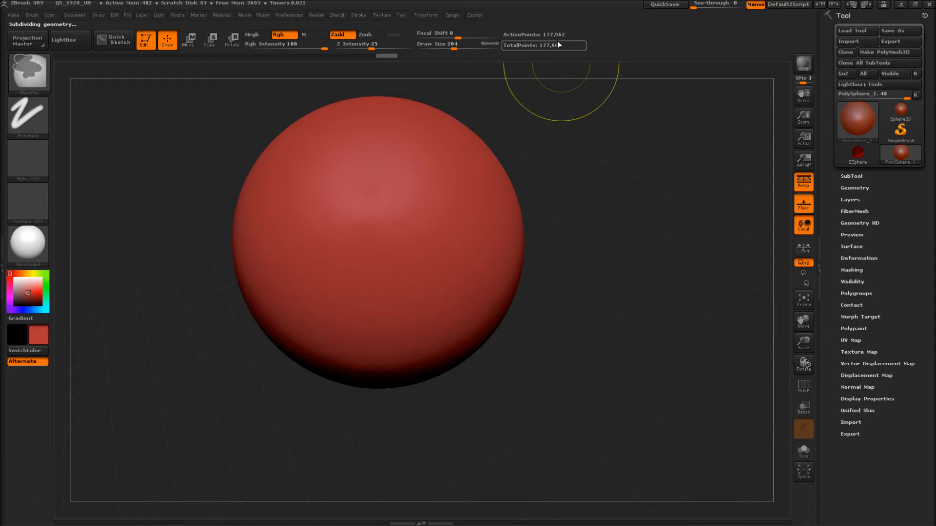
{"action": "left_click", "coordinate": [803, 410]}
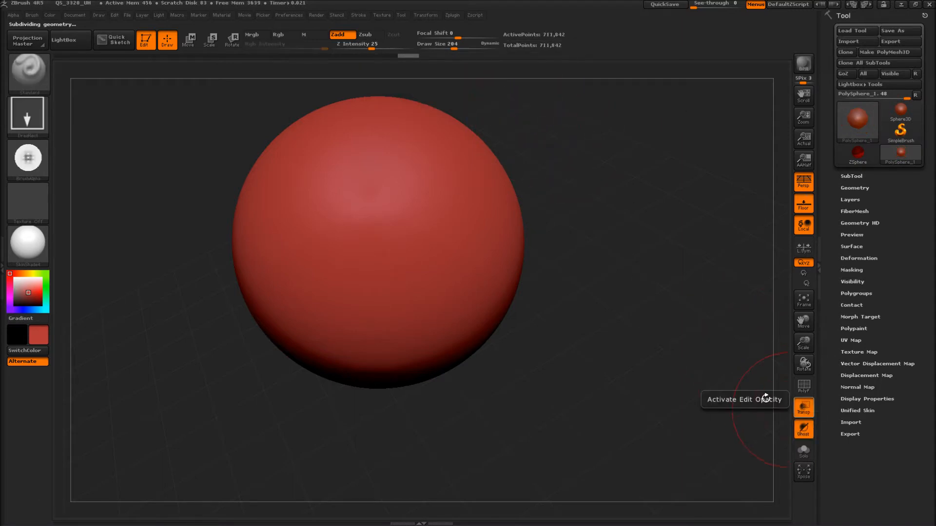
{"action": "left_click", "coordinate": [804, 394]}
{"action": "right_click_drag", "start_coordinate": [570, 253], "coordinate": [515, 313], "text": "alt"}
{"action": "right_click_drag", "start_coordinate": [576, 205], "coordinate": [581, 296], "text": "ctrl"}
{"action": "key", "text": "ctrl+d"}
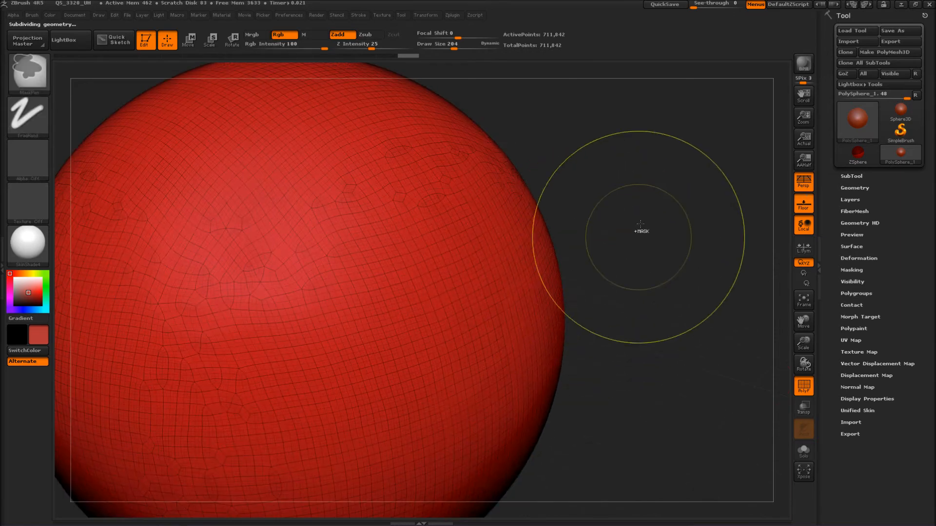
{"action": "right_click_drag", "start_coordinate": [619, 316], "coordinate": [606, 268], "text": "ctrl"}
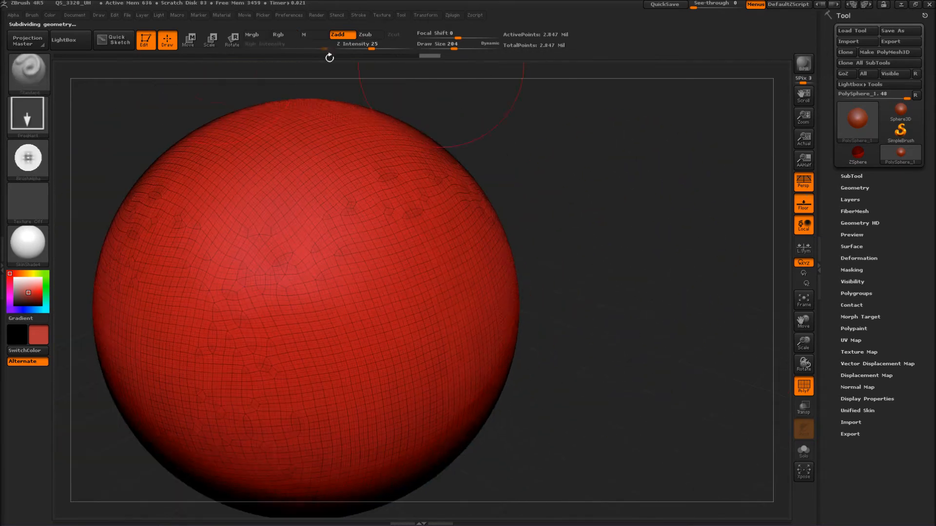
{"action": "left_click", "coordinate": [796, 390]}
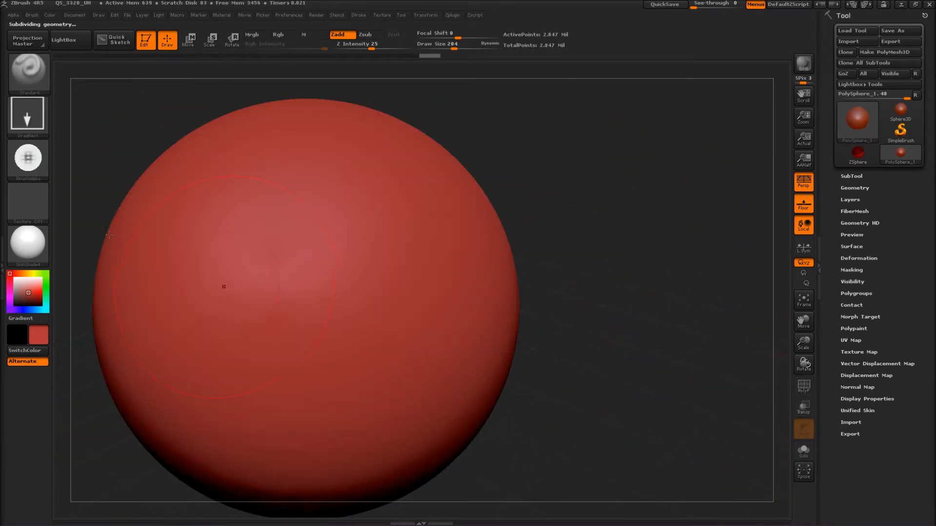
Step: Set the tiled alpha's Intensity to -1, stamp it on the sphere, and undo the stamp
{"action": "left_click", "coordinate": [13, 16]}
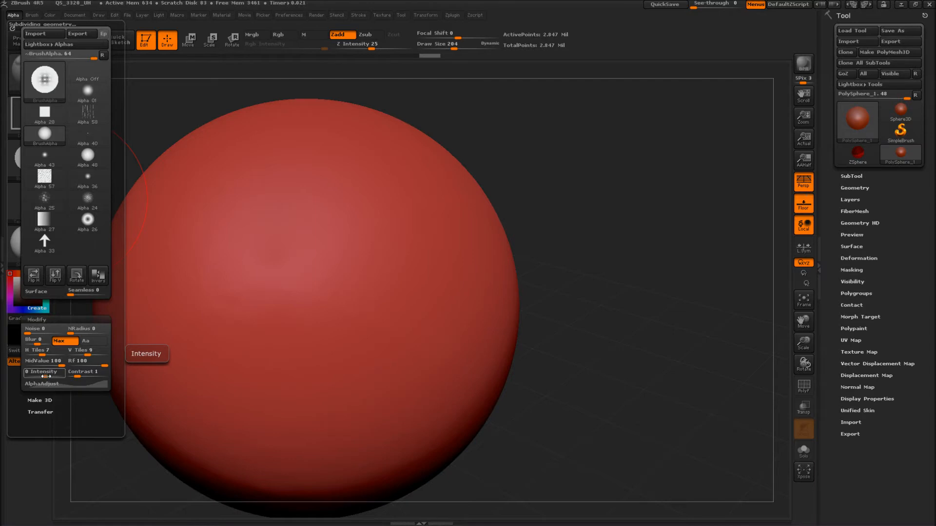
{"action": "left_click_drag", "start_coordinate": [45, 377], "coordinate": [43, 377]}
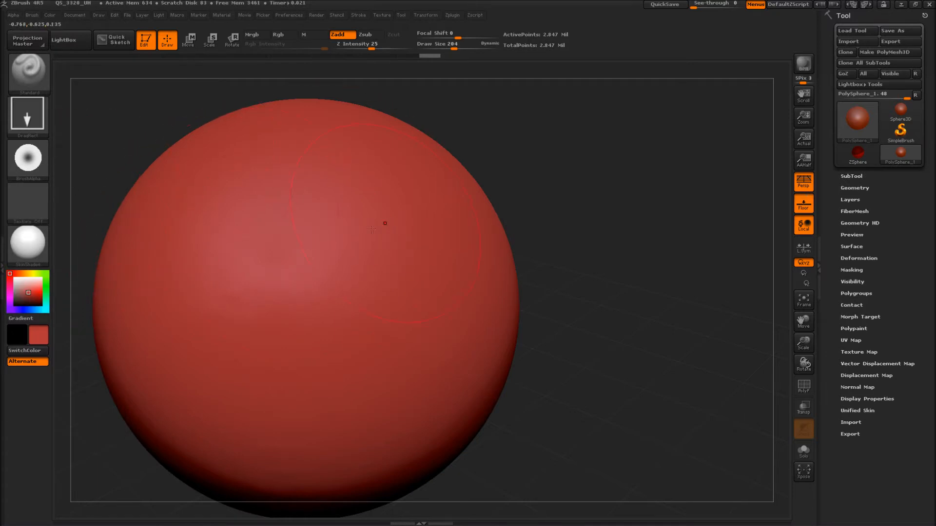
{"action": "left_click_drag", "start_coordinate": [318, 239], "coordinate": [509, 420]}
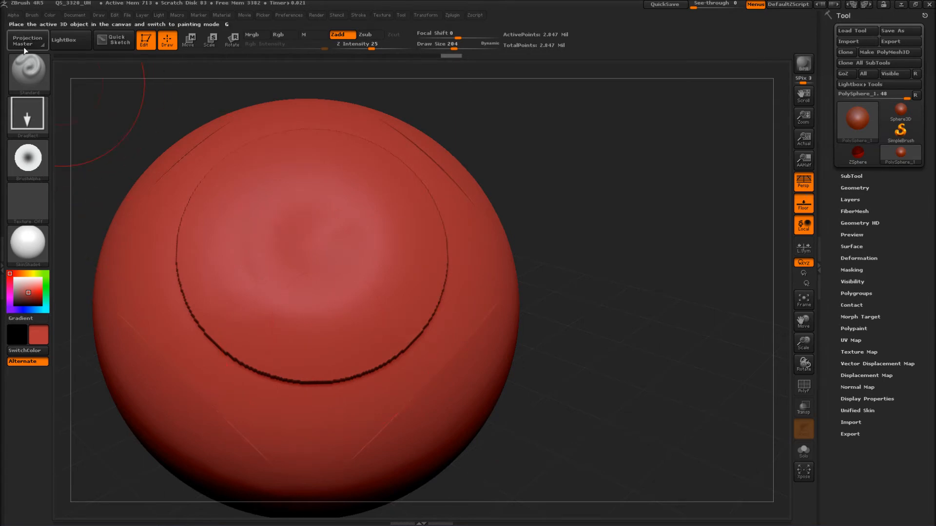
{"action": "key", "text": "ctrl+z"}
Step: Set the alpha's radial fade (Rf) and MidValue to 0 and stamp it several times across the sphere
{"action": "left_click", "coordinate": [13, 15]}
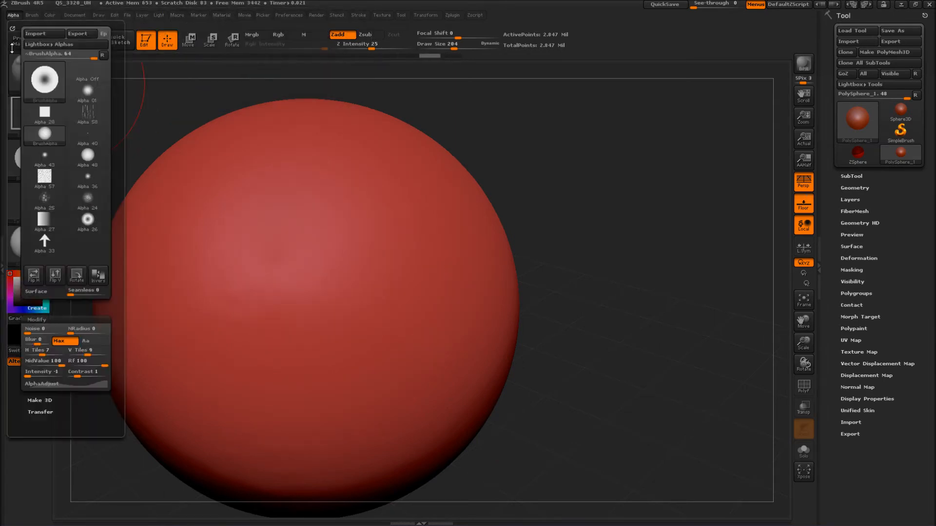
{"action": "left_click_drag", "start_coordinate": [100, 363], "coordinate": [68, 363]}
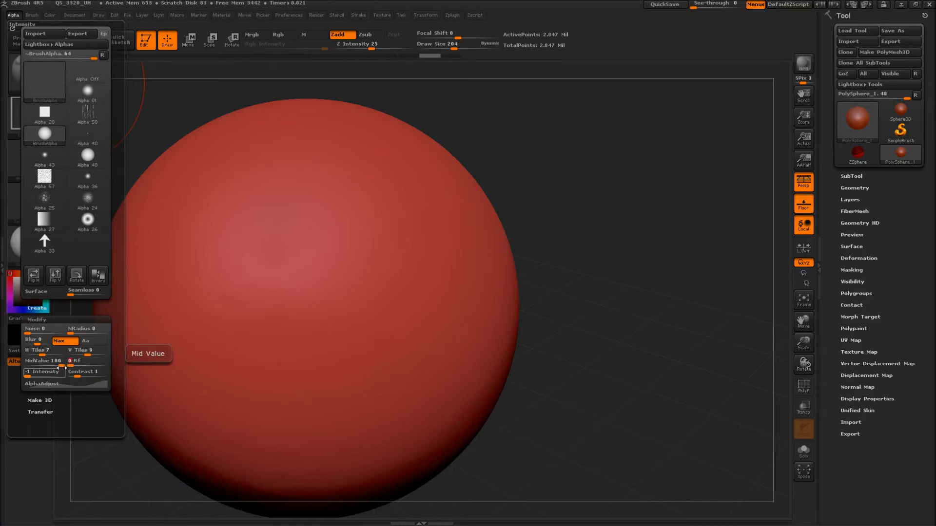
{"action": "left_click_drag", "start_coordinate": [278, 253], "coordinate": [541, 501]}
{"action": "left_click_drag", "start_coordinate": [308, 302], "coordinate": [370, 453]}
{"action": "left_click_drag", "start_coordinate": [283, 278], "coordinate": [409, 390]}
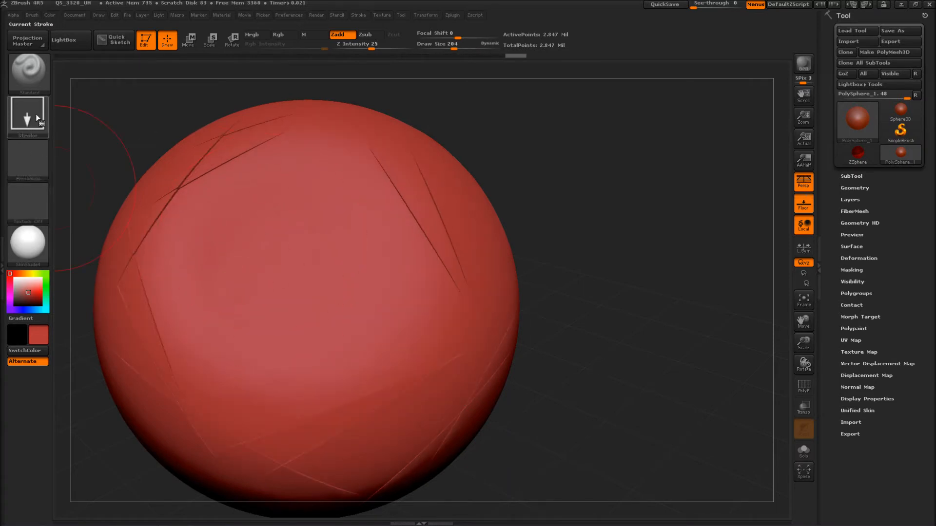
Step: Set the tiled alpha's Intensity to -0.36
{"action": "left_click", "coordinate": [19, 14]}
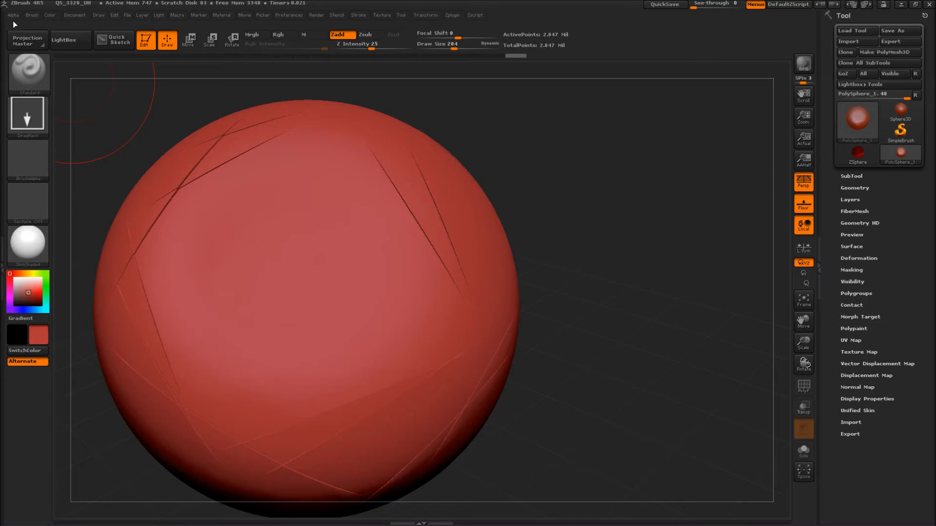
{"action": "mouse_move", "coordinate": [14, 16]}
{"action": "left_click_drag", "start_coordinate": [39, 377], "coordinate": [32, 378]}
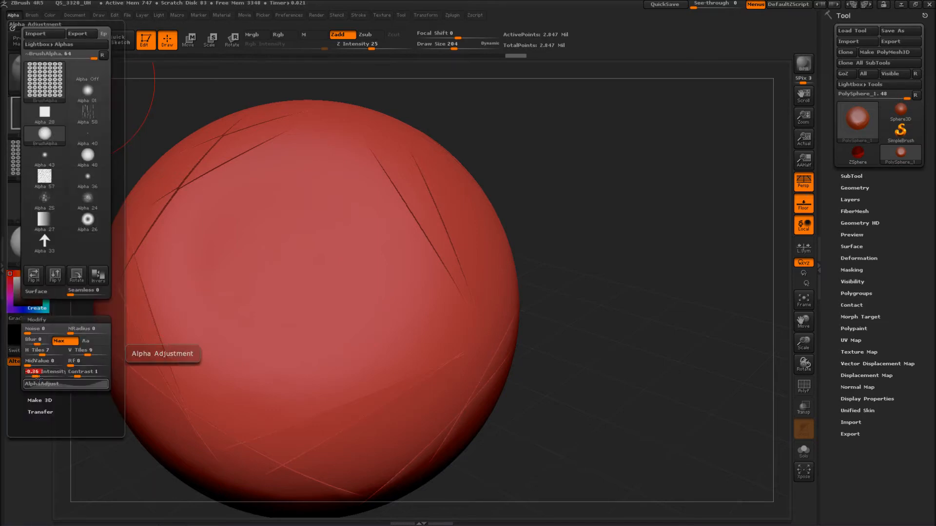
Step: Stamp the reduced-intensity alpha on the sphere, examine it from other angles, and undo the stamps
{"action": "left_click_drag", "start_coordinate": [310, 261], "coordinate": [390, 479]}
{"action": "left_click_drag", "start_coordinate": [552, 307], "coordinate": [152, 239]}
{"action": "right_click_drag", "start_coordinate": [153, 239], "coordinate": [129, 298], "text": "ctrl"}
{"action": "mouse_move", "coordinate": [115, 313]}
{"action": "left_mouse_down"}
{"action": "mouse_move", "coordinate": [147, 300]}
{"action": "mouse_move", "coordinate": [128, 282]}
{"action": "mouse_move", "coordinate": [188, 215]}
{"action": "mouse_move", "coordinate": [151, 280]}
{"action": "mouse_move", "coordinate": [182, 293]}
{"action": "mouse_move", "coordinate": [169, 297]}
{"action": "left_mouse_up"}
{"action": "right_click_drag", "start_coordinate": [678, 272], "coordinate": [718, 170], "text": "ctrl"}
{"action": "key", "text": "ctrl+z"}
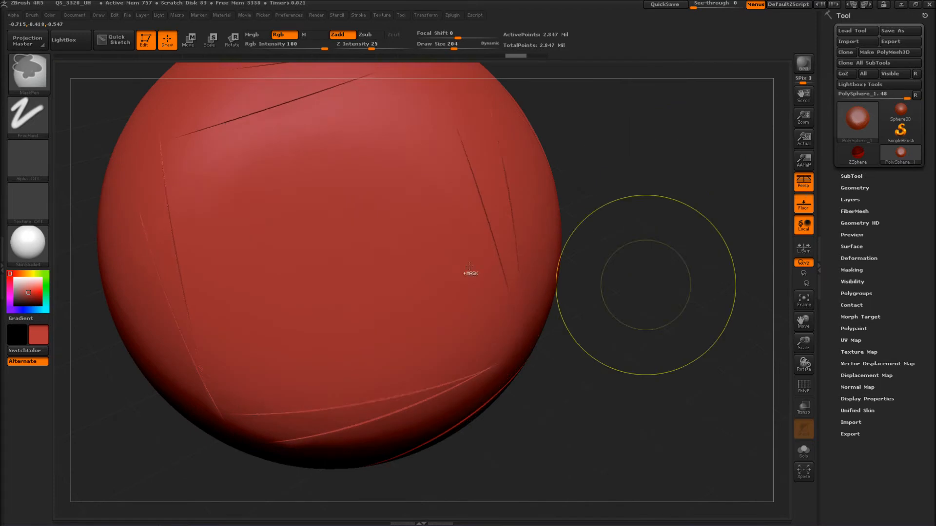
{"action": "left_click_drag", "start_coordinate": [330, 278], "coordinate": [444, 262]}
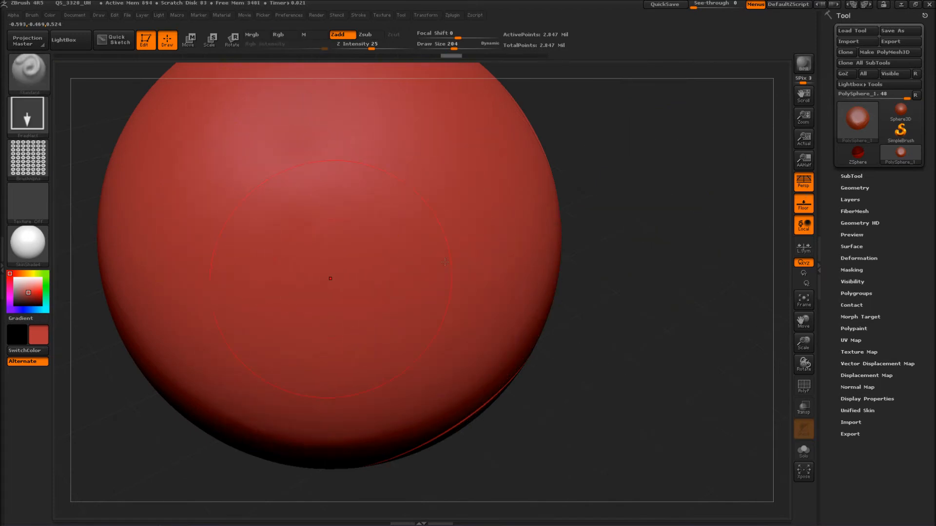
Step: Lower the alpha's Intensity to -0.64, stamp the tiled pattern on the sphere to inspect it, and undo the stamp
{"action": "left_click", "coordinate": [14, 16]}
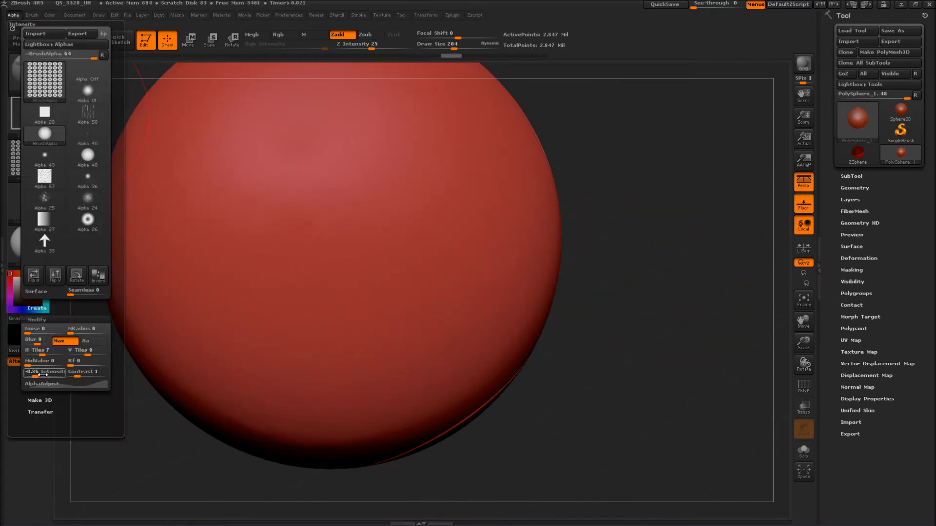
{"action": "left_click_drag", "start_coordinate": [35, 377], "coordinate": [35, 377]}
{"action": "left_click_drag", "start_coordinate": [32, 378], "coordinate": [29, 379]}
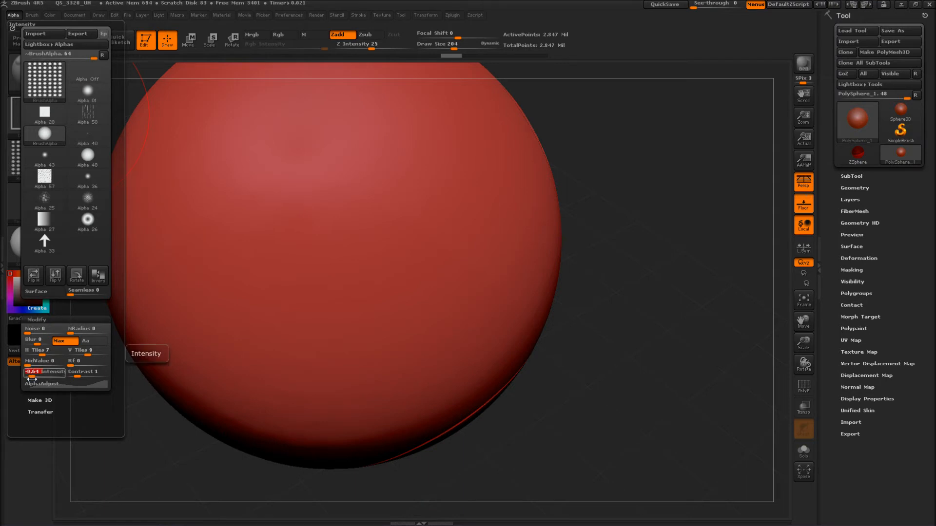
{"action": "left_click_drag", "start_coordinate": [268, 217], "coordinate": [356, 340]}
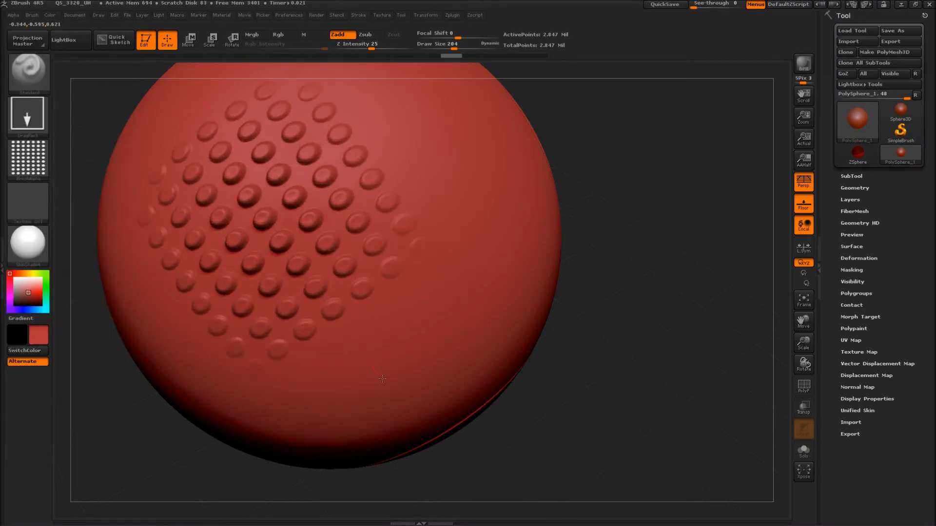
{"action": "left_click_drag", "start_coordinate": [273, 460], "coordinate": [73, 161]}
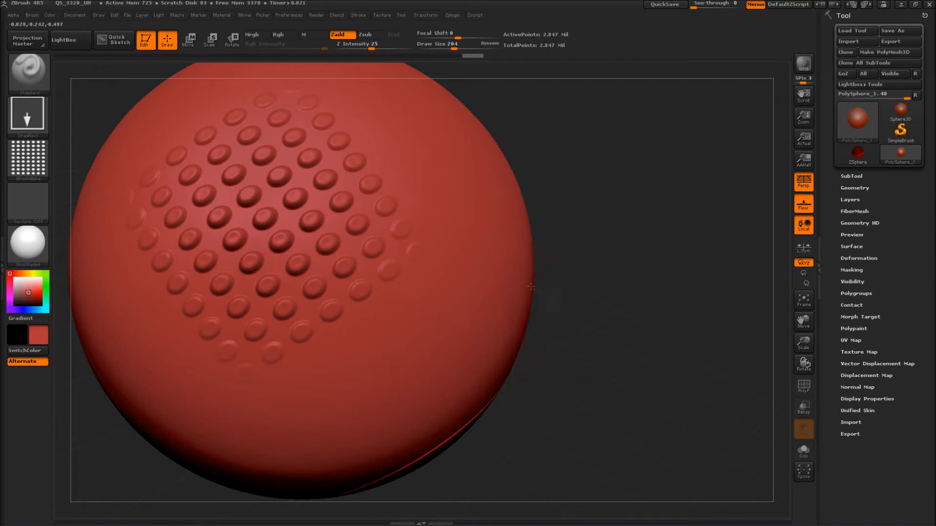
{"action": "key", "text": "ctrl+z"}
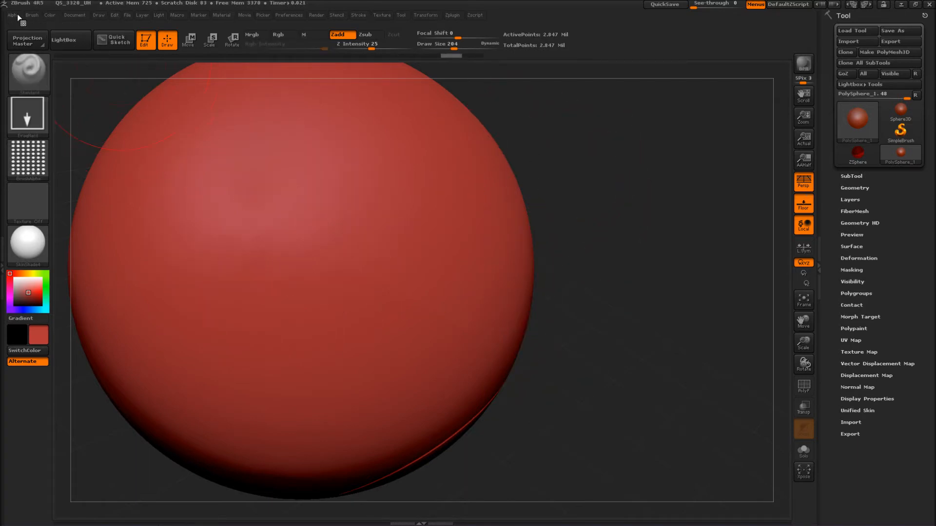
Step: Set the alpha's Intensity to 1, stamp the tiled discs on the sphere to examine their edges, and undo the stamp
{"action": "left_click", "coordinate": [14, 15]}
{"action": "left_click_drag", "start_coordinate": [46, 373], "coordinate": [57, 376]}
{"action": "mouse_move", "coordinate": [345, 200]}
{"action": "left_mouse_down"}
{"action": "mouse_move", "coordinate": [482, 420]}
{"action": "mouse_move", "coordinate": [497, 507]}
{"action": "left_mouse_up"}
{"action": "left_click_drag", "start_coordinate": [599, 418], "coordinate": [195, 263]}
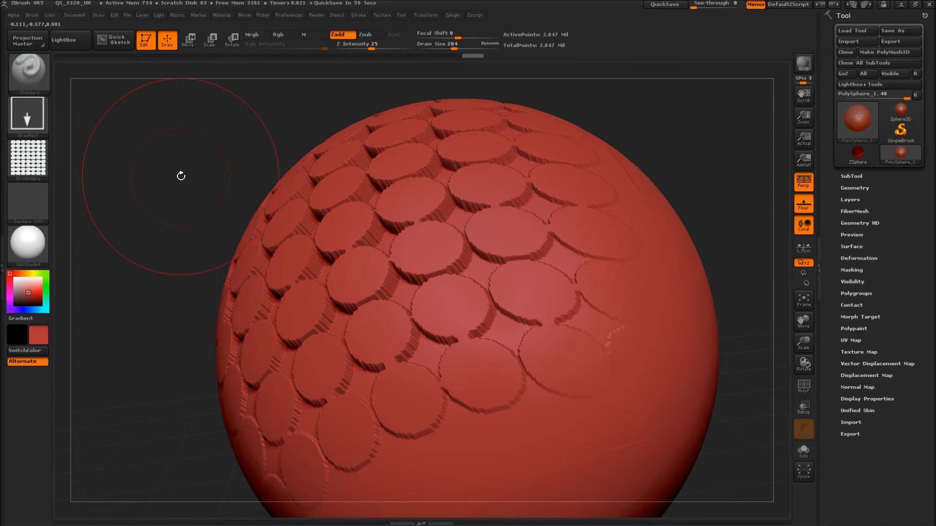
{"action": "left_click_drag", "start_coordinate": [203, 177], "coordinate": [607, 391]}
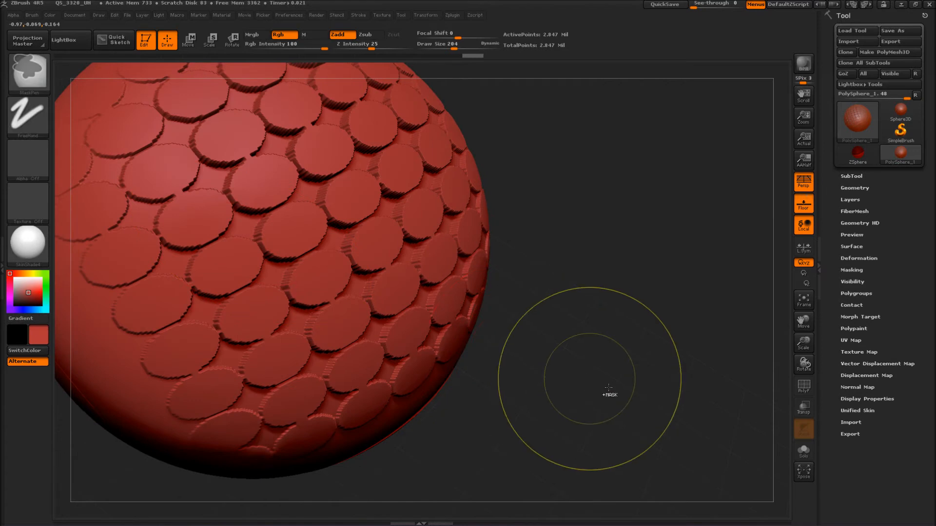
{"action": "key", "text": "ctrl+z"}
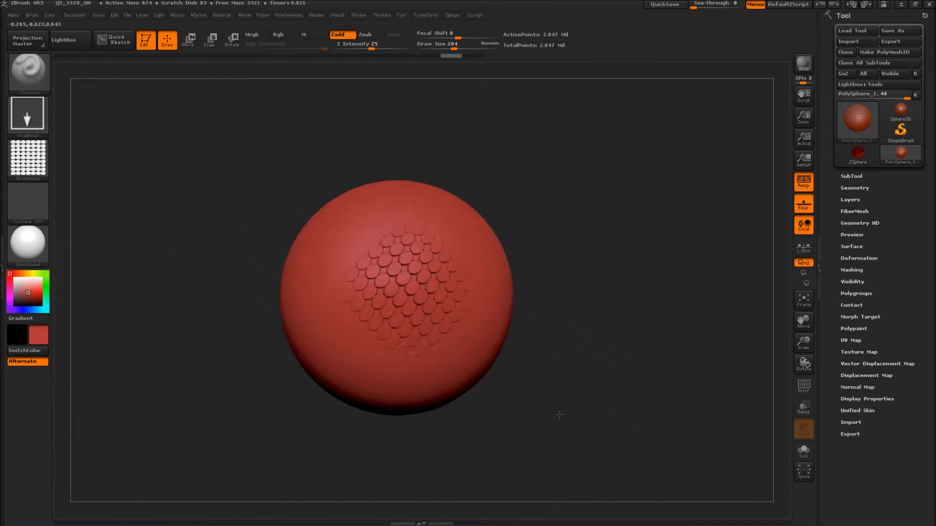
Step: Stamp the tiled discs at a much larger size over the whole sphere, inspect them, and undo the stamp
{"action": "left_click_drag", "start_coordinate": [547, 405], "coordinate": [690, 461]}
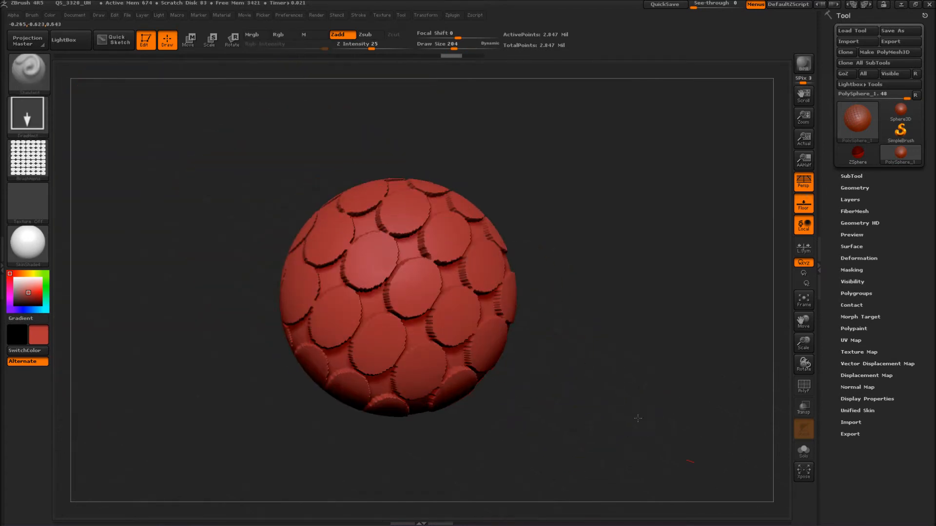
{"action": "left_click_drag", "start_coordinate": [604, 345], "coordinate": [605, 350]}
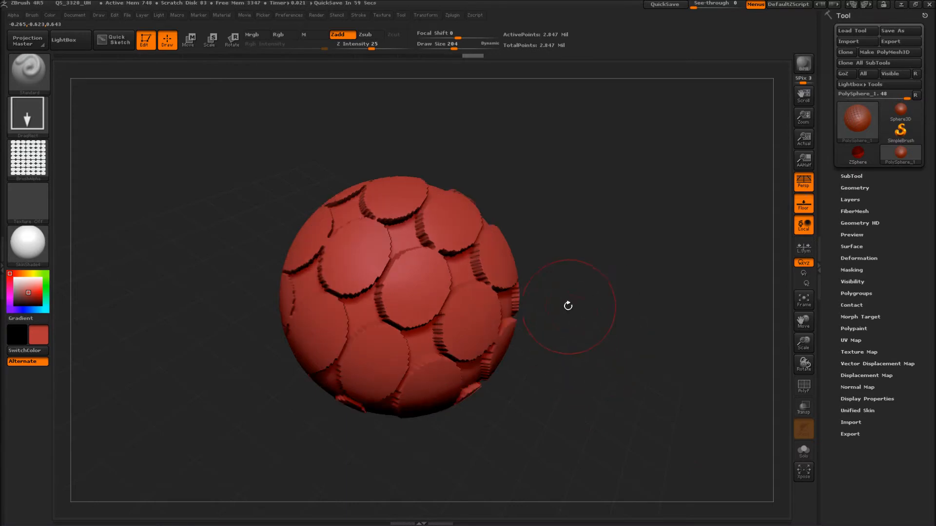
{"action": "left_click_drag", "start_coordinate": [632, 333], "coordinate": [609, 341]}
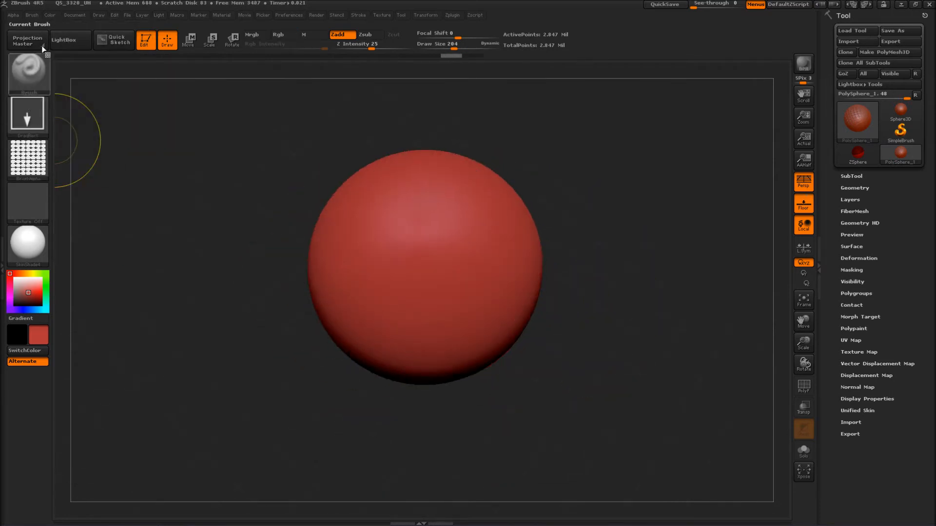
Step: Raise the tiled alpha's Contrast to about 3.78 and consult the help note for that option
{"action": "left_click", "coordinate": [12, 15]}
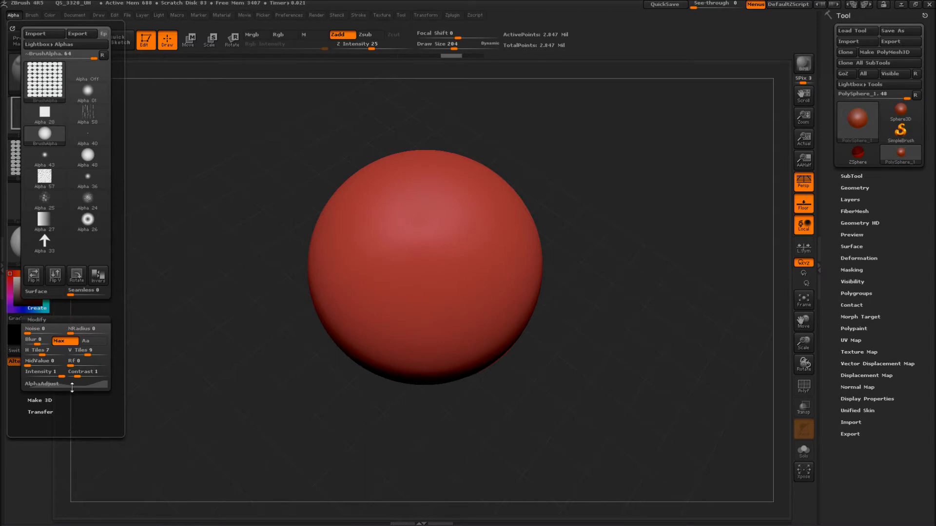
{"action": "left_click_drag", "start_coordinate": [78, 377], "coordinate": [96, 381]}
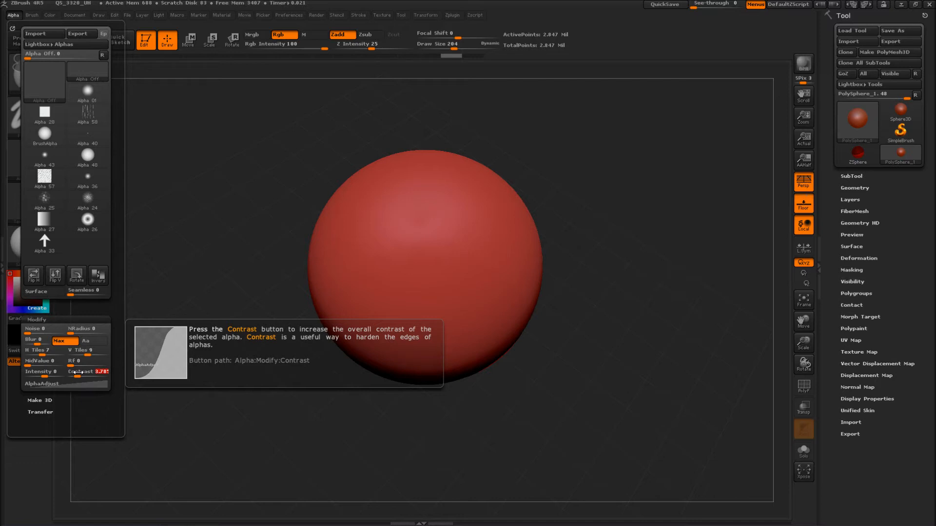
{"action": "left_click", "coordinate": [77, 372]}
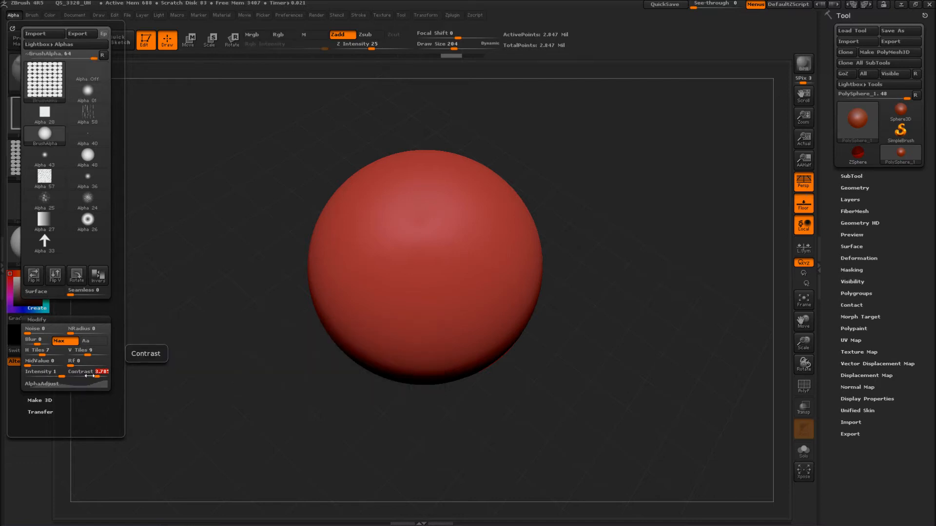
Step: Set the alpha's Contrast and Intensity to 0, stamping the sphere after each change and undoing the first stamp
{"action": "left_click_drag", "start_coordinate": [91, 376], "coordinate": [69, 376]}
{"action": "mouse_move", "coordinate": [358, 243]}
{"action": "left_mouse_down"}
{"action": "mouse_move", "coordinate": [431, 414]}
{"action": "mouse_move", "coordinate": [349, 421]}
{"action": "left_mouse_up"}
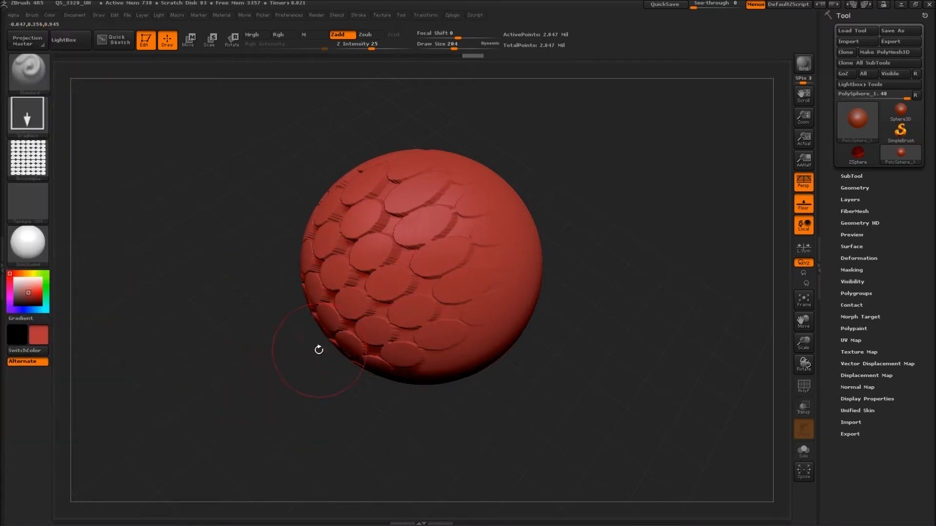
{"action": "key", "text": "ctrl+z"}
{"action": "left_click", "coordinate": [16, 16]}
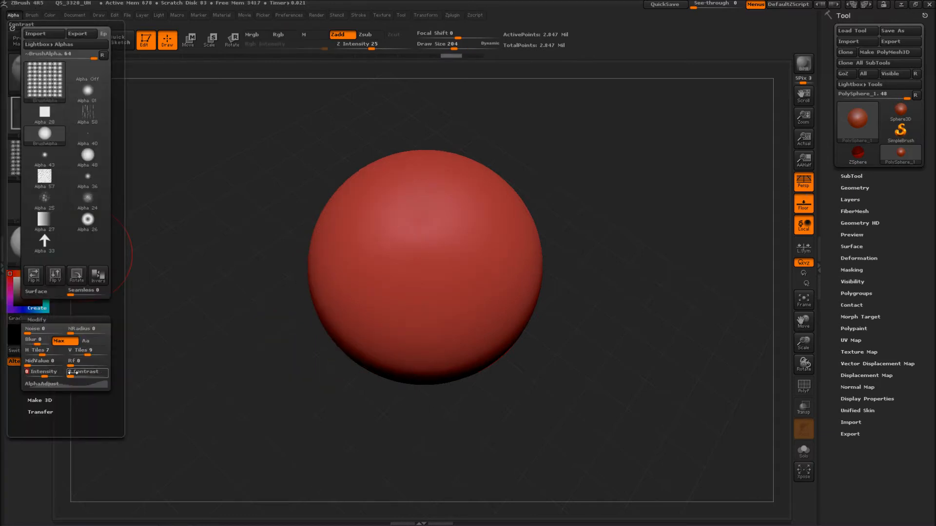
{"action": "mouse_move", "coordinate": [418, 232]}
{"action": "left_mouse_down"}
{"action": "mouse_move", "coordinate": [198, 375]}
{"action": "mouse_move", "coordinate": [200, 294]}
{"action": "left_mouse_up"}
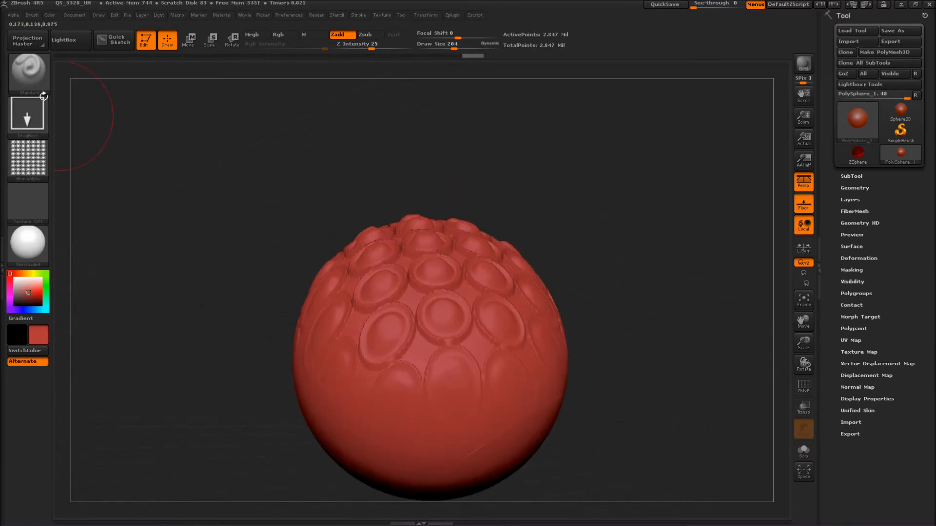
Step: Increase the alpha's Contrast again and stamp the hard-edged discs over the rounded bumps on the sphere
{"action": "left_click", "coordinate": [13, 15]}
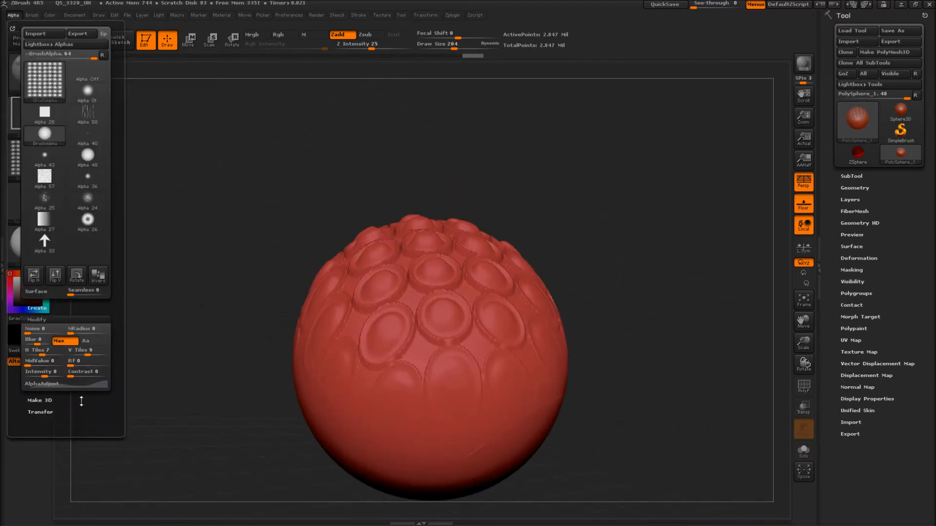
{"action": "left_click_drag", "start_coordinate": [71, 375], "coordinate": [73, 378]}
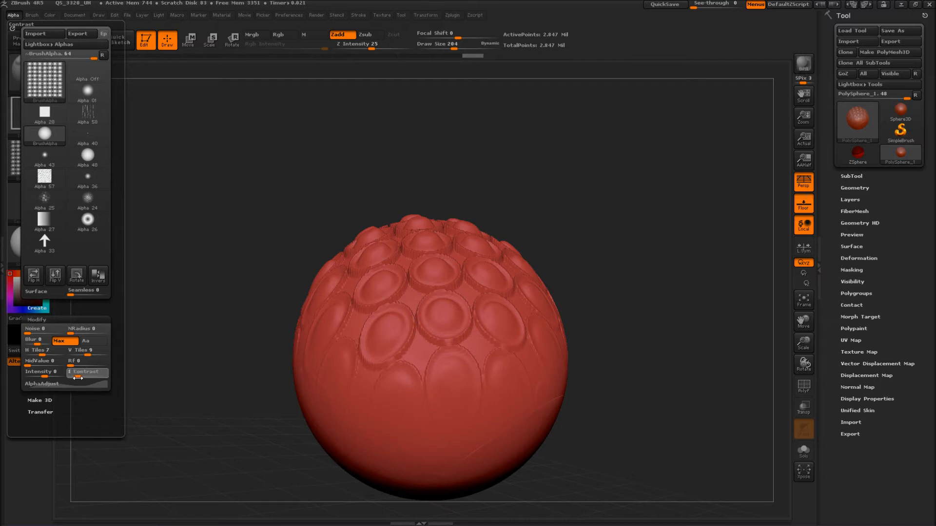
{"action": "left_click_drag", "start_coordinate": [118, 388], "coordinate": [120, 388]}
{"action": "left_click_drag", "start_coordinate": [203, 358], "coordinate": [214, 261]}
{"action": "left_click_drag", "start_coordinate": [404, 335], "coordinate": [480, 524]}
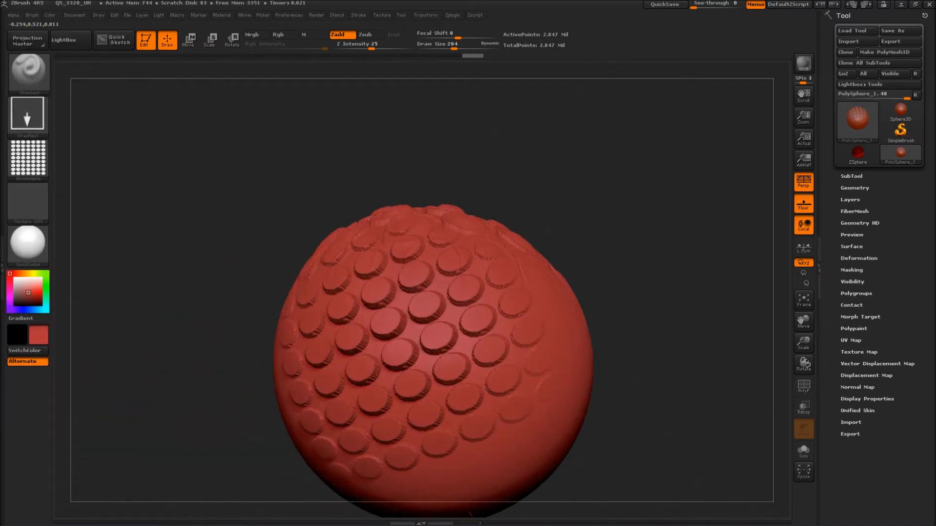
Step: Undo the disc stamp over the rounded bumps and stamp the hard-edged discs on a smooth area of the sphere
{"action": "left_click_drag", "start_coordinate": [595, 126], "coordinate": [582, 192]}
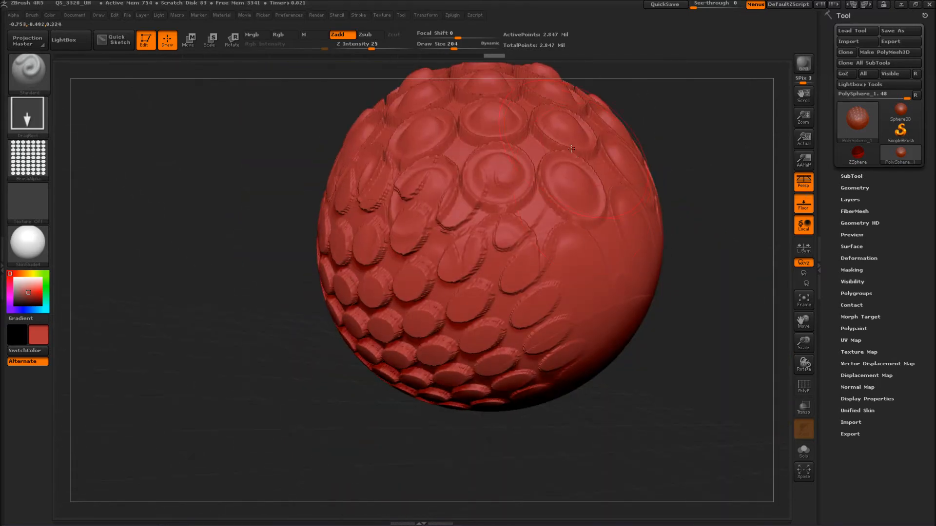
{"action": "key", "text": "ctrl+z"}
{"action": "left_click_drag", "start_coordinate": [256, 195], "coordinate": [263, 213]}
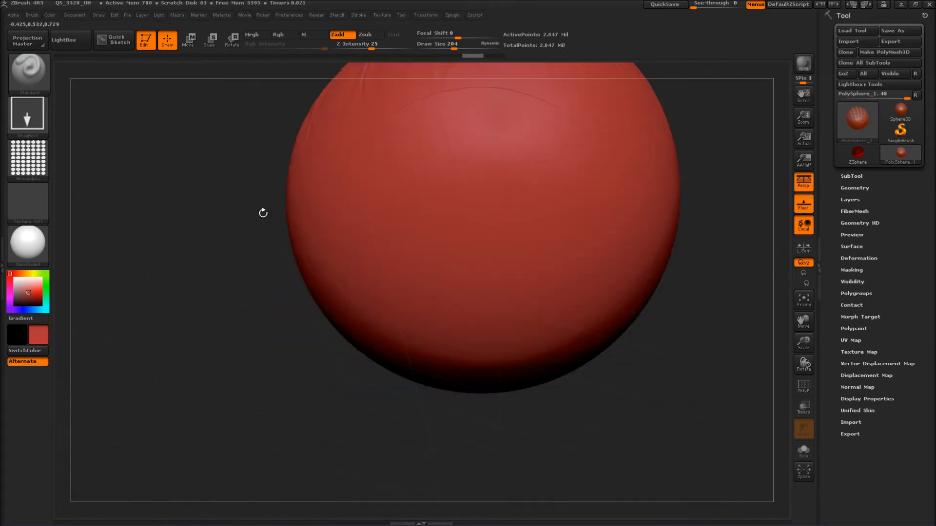
{"action": "left_click_drag", "start_coordinate": [436, 307], "coordinate": [321, 214]}
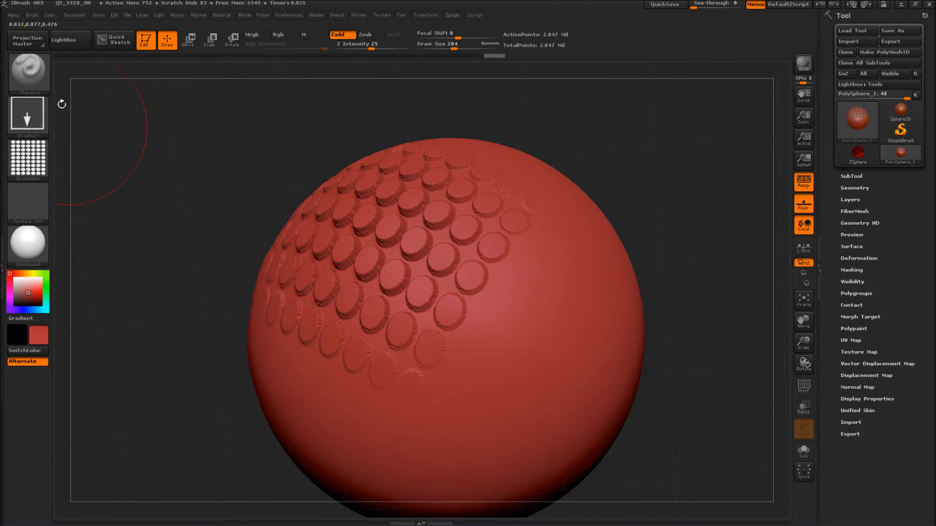
Step: Set the tiled alpha's Contrast to 0 and bend its adjustment curve into a rise and a dip
{"action": "left_click", "coordinate": [14, 15]}
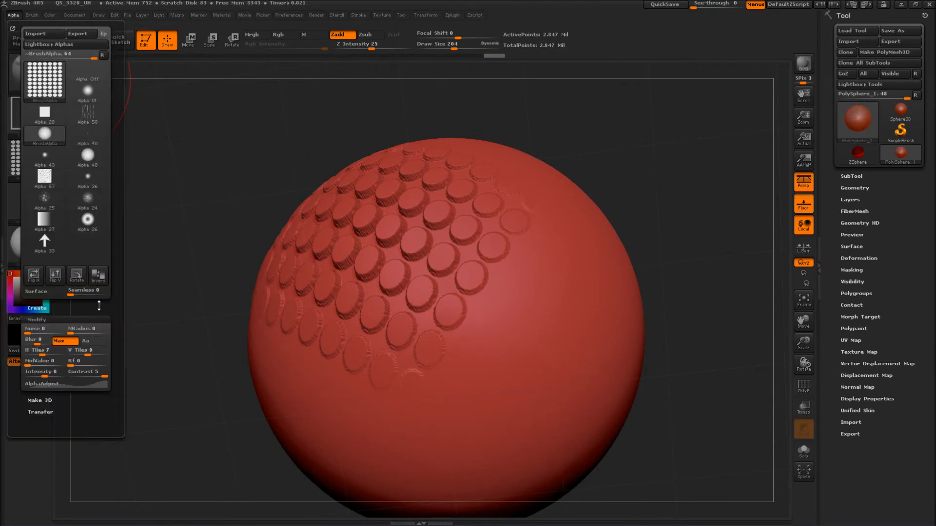
{"action": "left_click_drag", "start_coordinate": [83, 375], "coordinate": [79, 375]}
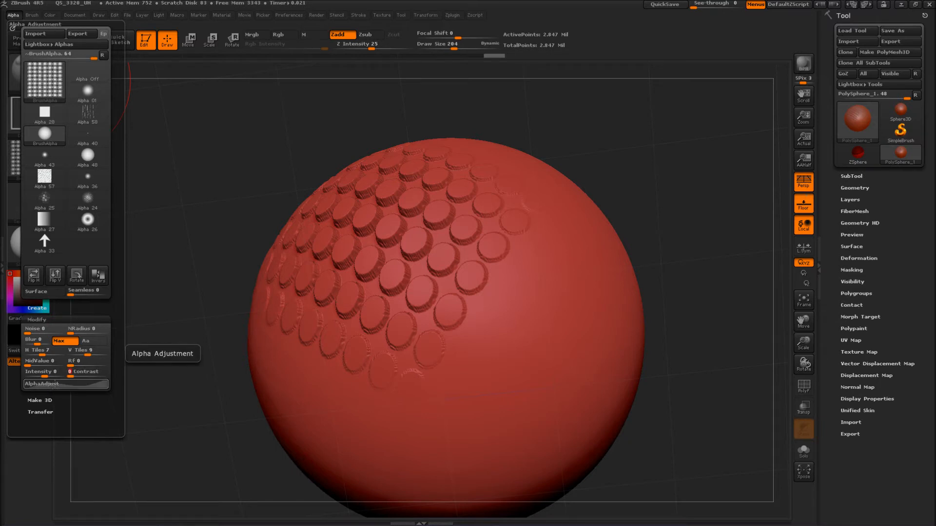
{"action": "left_click", "coordinate": [56, 385]}
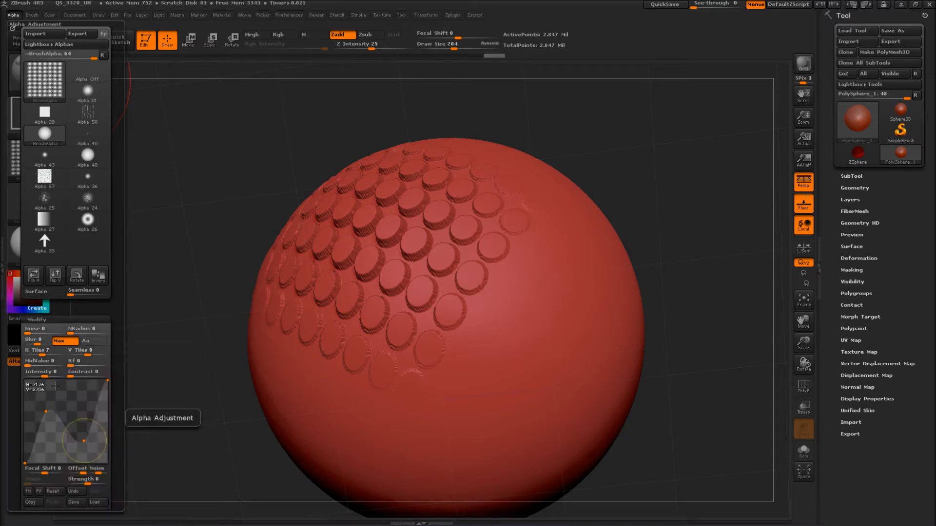
Step: Switch to Alpha 24 and reset its adjustment curve to a straight line
{"action": "left_click", "coordinate": [87, 200]}
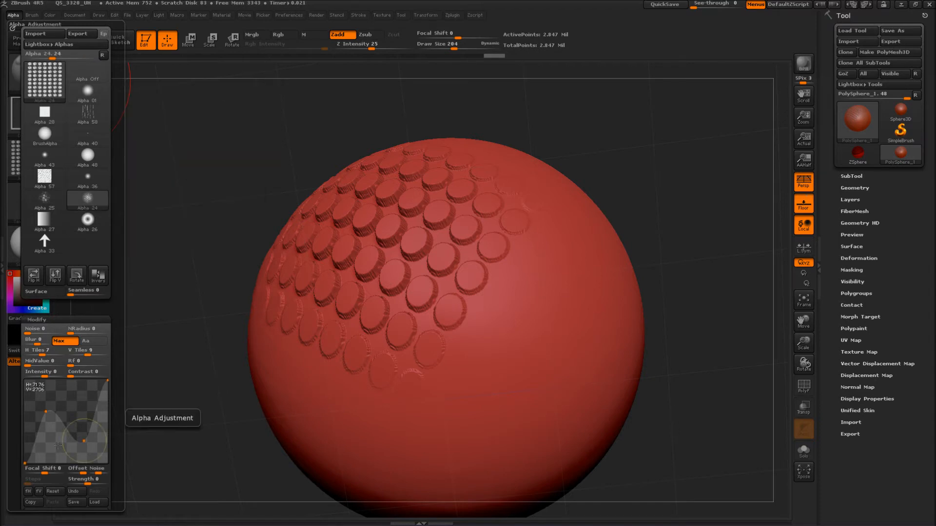
{"action": "left_click", "coordinate": [54, 491]}
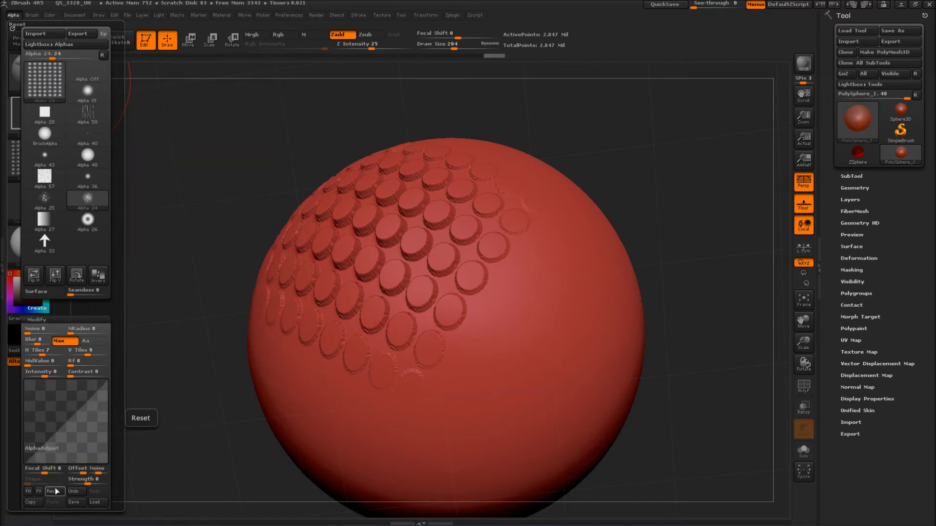
{"action": "mouse_move", "coordinate": [47, 84]}
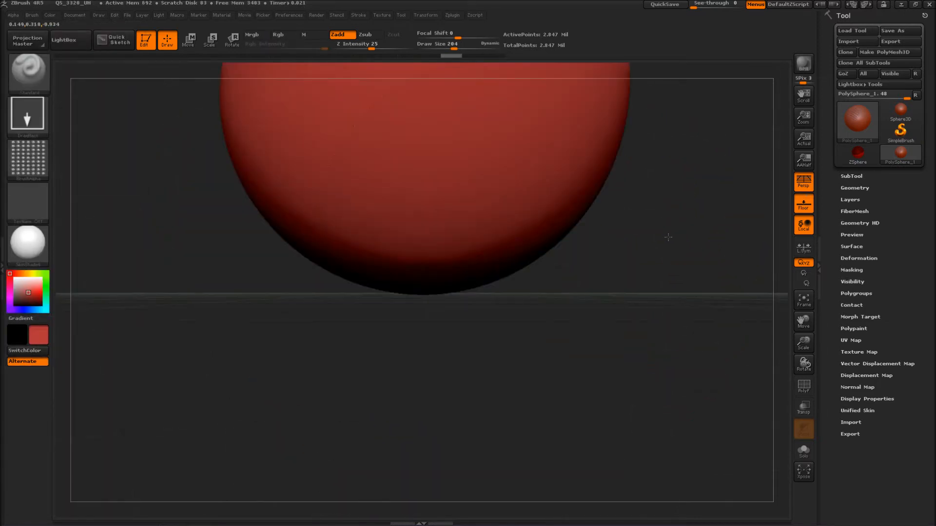
Step: Stamp the tiled Alpha 24 texture over a smooth side of the sphere
{"action": "mouse_move", "coordinate": [675, 207]}
{"action": "left_mouse_down", "text": "alt"}
{"action": "mouse_move", "coordinate": [658, 468]}
{"action": "mouse_move", "coordinate": [756, 463]}
{"action": "mouse_move", "coordinate": [755, 480]}
{"action": "left_mouse_up", "text": "alt"}
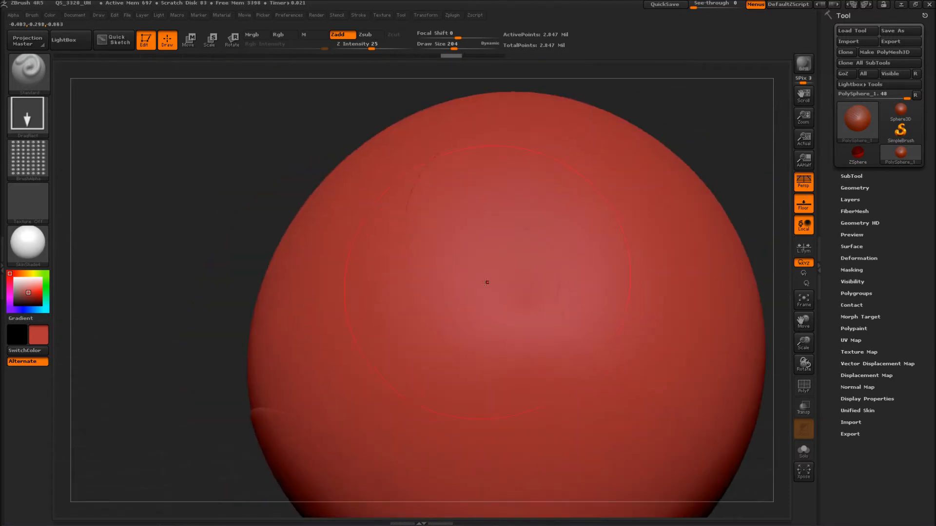
{"action": "left_click_drag", "start_coordinate": [152, 318], "coordinate": [111, 161], "text": "alt"}
{"action": "mouse_move", "coordinate": [151, 252]}
{"action": "left_mouse_down", "text": "alt"}
{"action": "mouse_move", "coordinate": [167, 328]}
{"action": "mouse_move", "coordinate": [210, 263]}
{"action": "left_mouse_up", "text": "alt"}
{"action": "left_click_drag", "start_coordinate": [403, 278], "coordinate": [529, 516]}
{"action": "left_click_drag", "start_coordinate": [612, 357], "coordinate": [274, 141]}
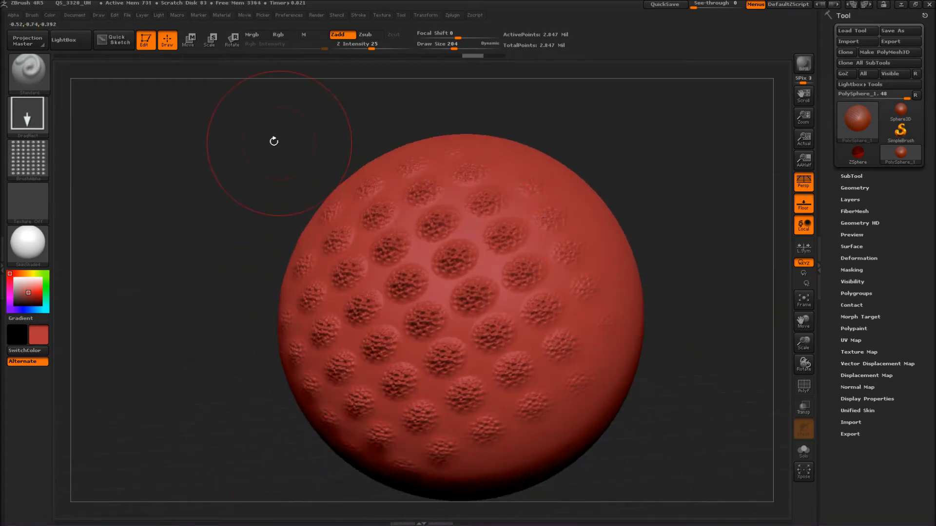
Step: Raise the alpha's adjustment curve in the darker tones and stamp the pattern on another smooth part of the sphere
{"action": "left_click", "coordinate": [15, 16]}
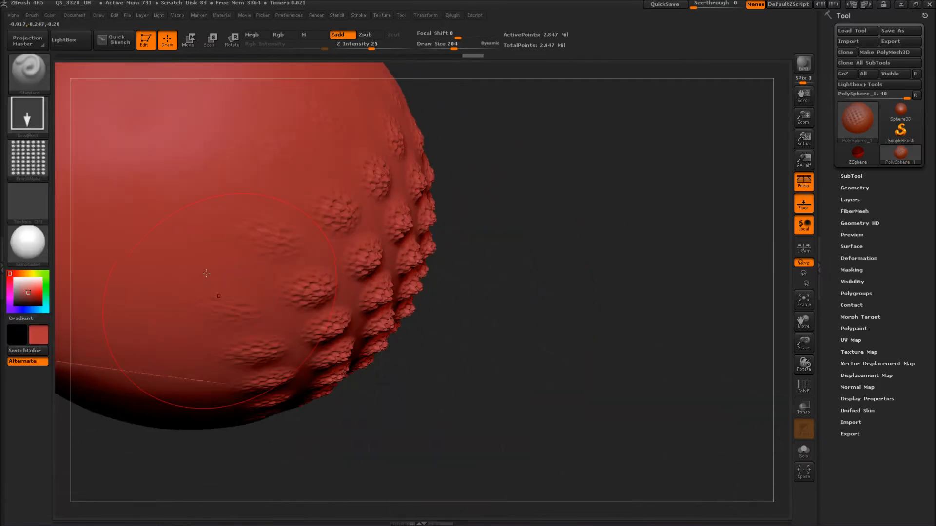
{"action": "left_click_drag", "start_coordinate": [195, 143], "coordinate": [207, 156]}
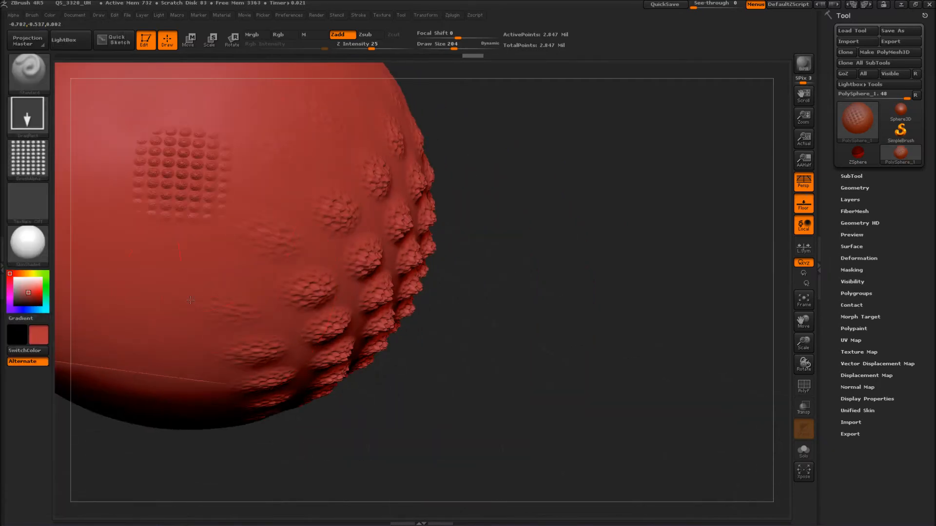
{"action": "left_click_drag", "start_coordinate": [122, 205], "coordinate": [134, 217]}
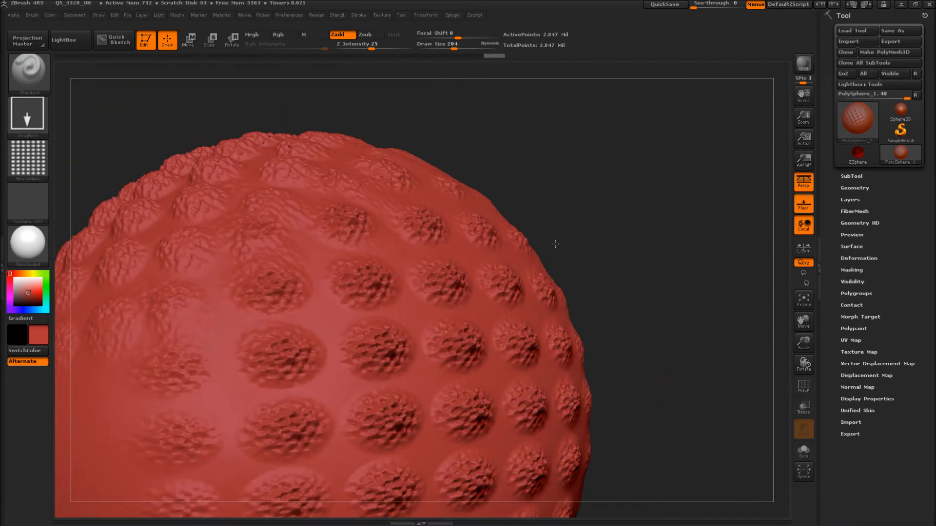
{"action": "left_click_drag", "start_coordinate": [570, 176], "coordinate": [539, 207]}
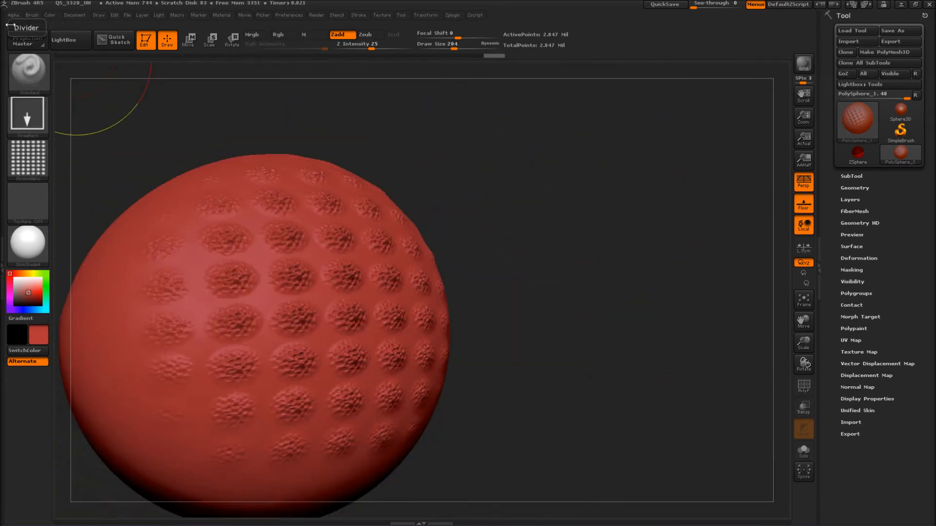
Step: Flatten the adjustment curve except at its bright end, stamp the sphere with it and inspect the resulting relief
{"action": "left_click", "coordinate": [12, 15]}
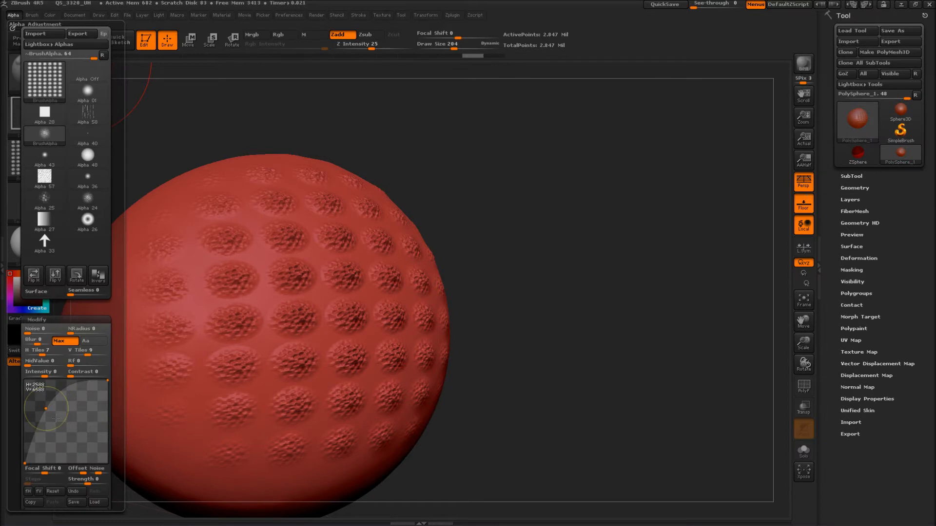
{"action": "left_click_drag", "start_coordinate": [94, 439], "coordinate": [106, 463]}
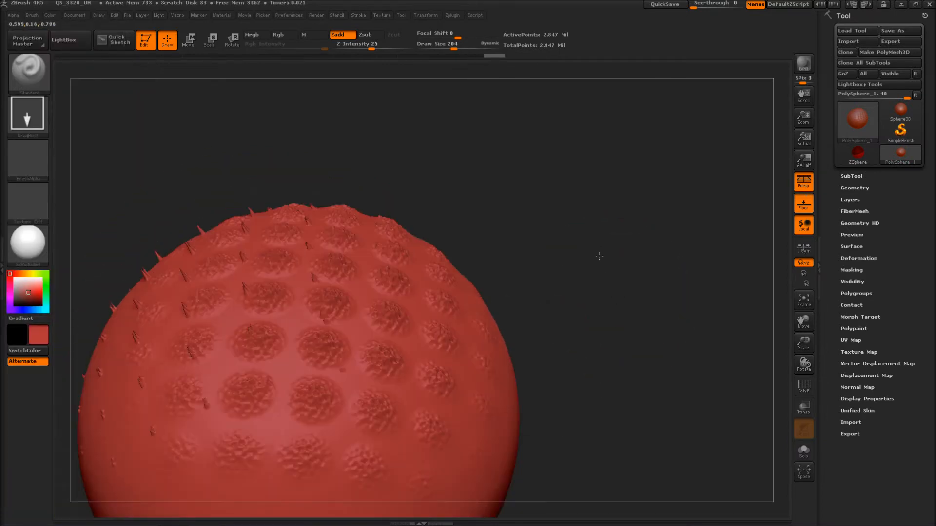
{"action": "left_click_drag", "start_coordinate": [599, 255], "coordinate": [553, 202]}
{"action": "left_click_drag", "start_coordinate": [628, 344], "coordinate": [430, 291]}
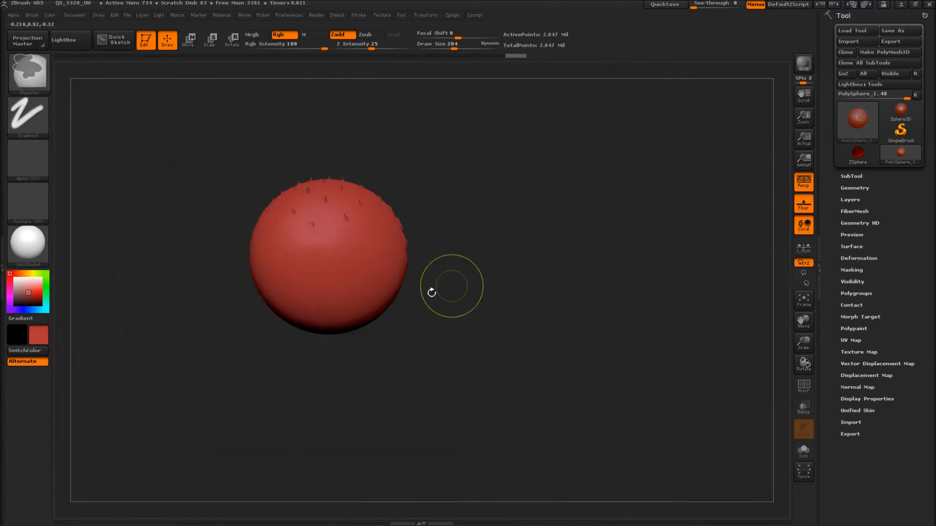
{"action": "left_click_drag", "start_coordinate": [488, 397], "coordinate": [482, 230]}
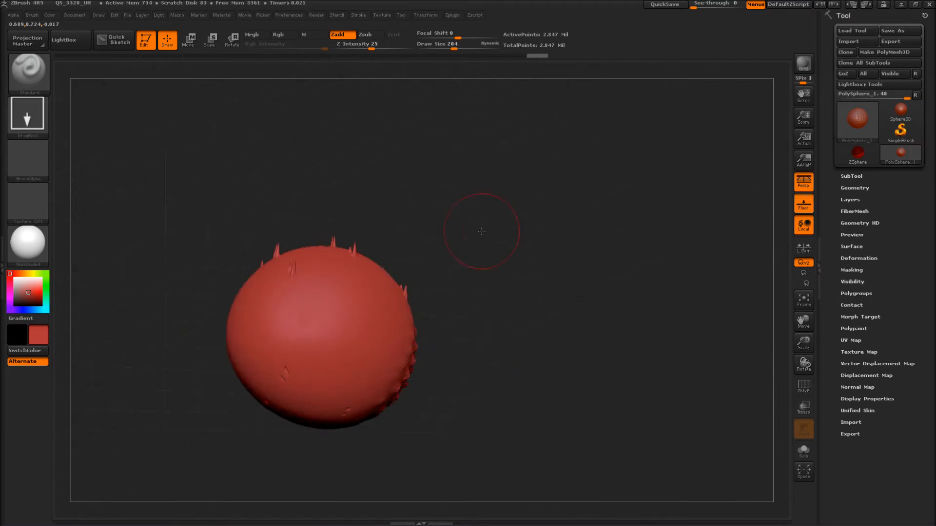
{"action": "left_click_drag", "start_coordinate": [373, 298], "coordinate": [335, 296], "text": "shift"}
Step: Shape the adjustment curve into a peak over the midtones and stamp the tiled alpha on the smooth side of the sphere
{"action": "right_click_drag", "start_coordinate": [140, 174], "coordinate": [127, 219], "text": "ctrl"}
{"action": "mouse_move", "coordinate": [117, 134]}
{"action": "right_mouse_down", "text": "alt"}
{"action": "mouse_move", "coordinate": [217, 61]}
{"action": "mouse_move", "coordinate": [206, 47]}
{"action": "right_mouse_up", "text": "alt"}
{"action": "left_click", "coordinate": [13, 15]}
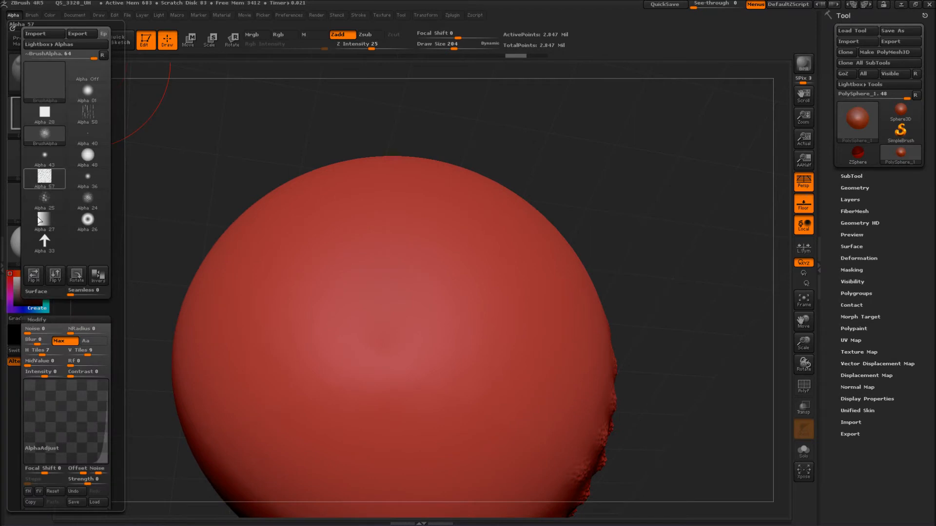
{"action": "left_click_drag", "start_coordinate": [61, 397], "coordinate": [55, 392]}
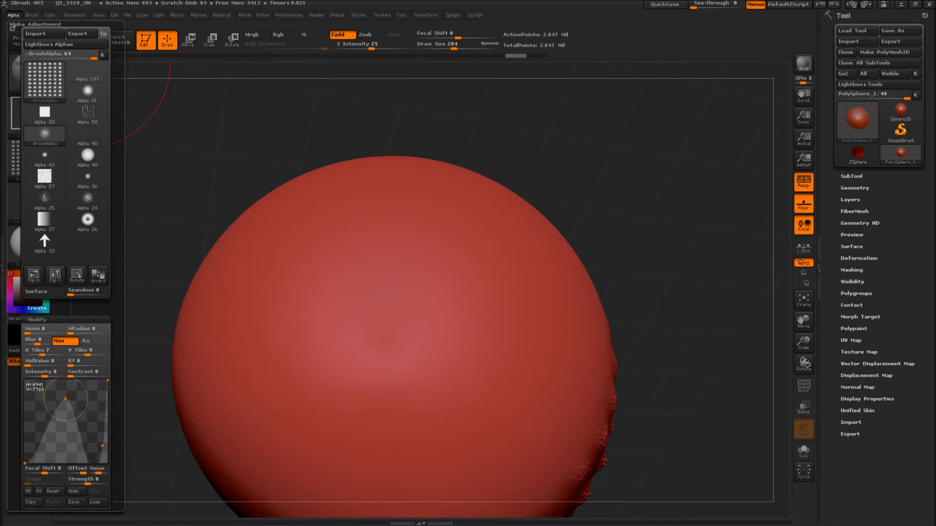
{"action": "left_click_drag", "start_coordinate": [353, 351], "coordinate": [189, 246]}
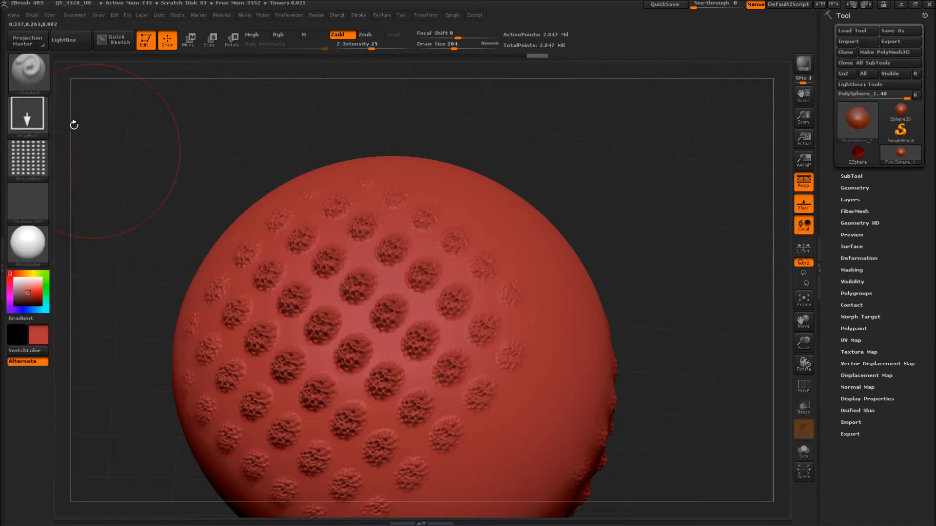
Step: Collapse the alpha's adjustment curve and Modify settings, and open the Make 3D options
{"action": "left_click", "coordinate": [14, 17]}
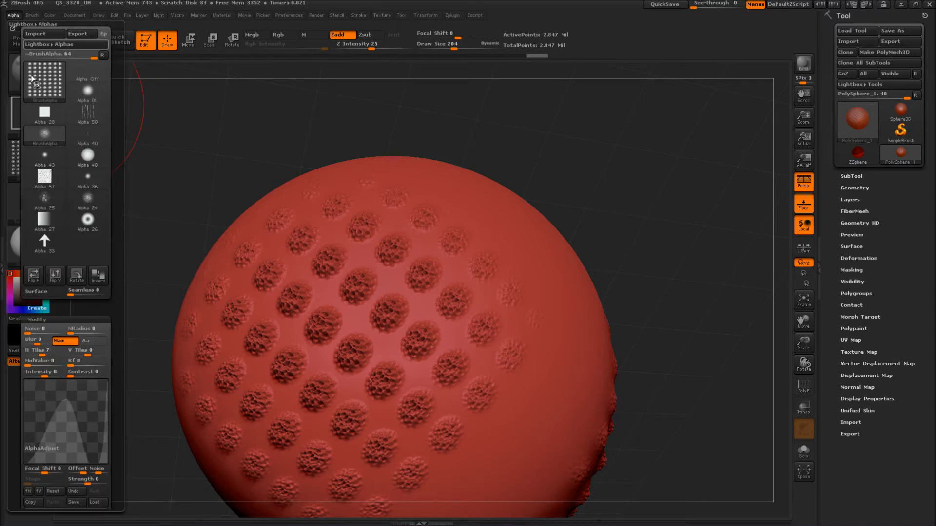
{"action": "left_click_drag", "start_coordinate": [15, 401], "coordinate": [4, 268]}
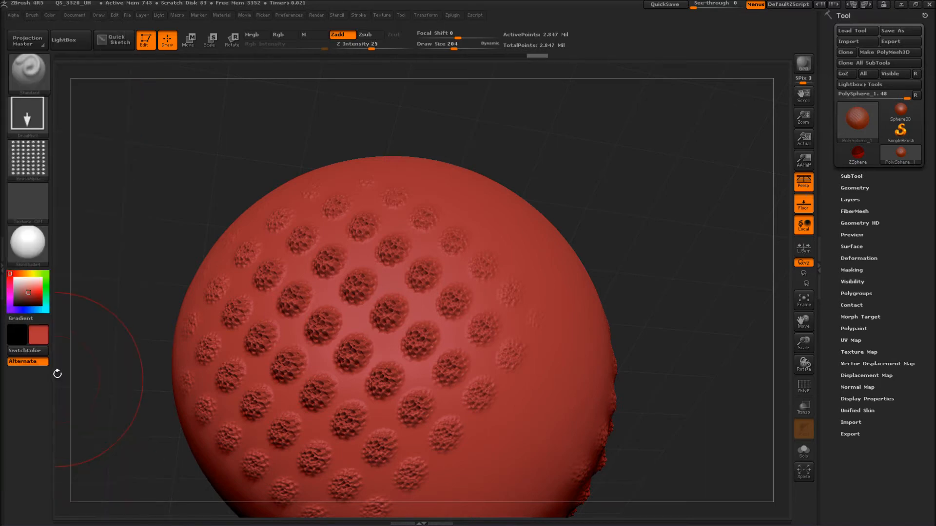
{"action": "left_click", "coordinate": [10, 19]}
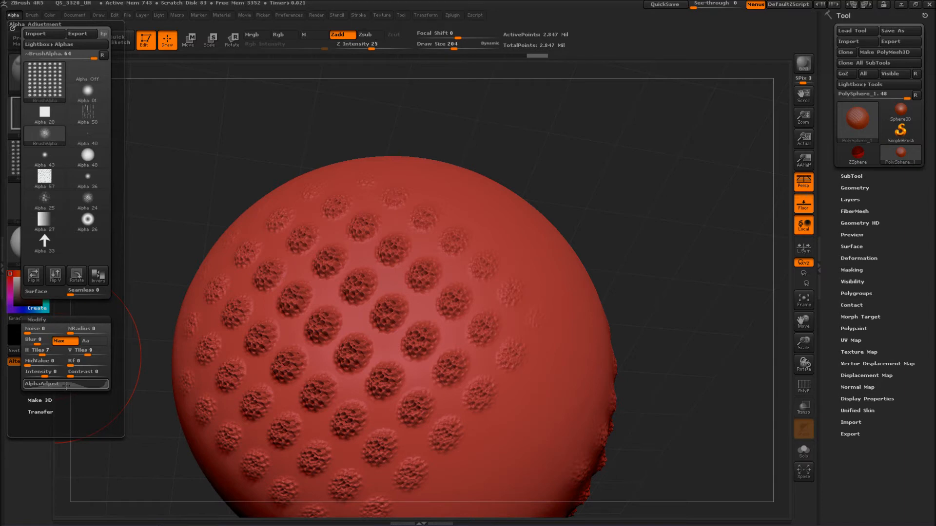
{"action": "left_click", "coordinate": [48, 319]}
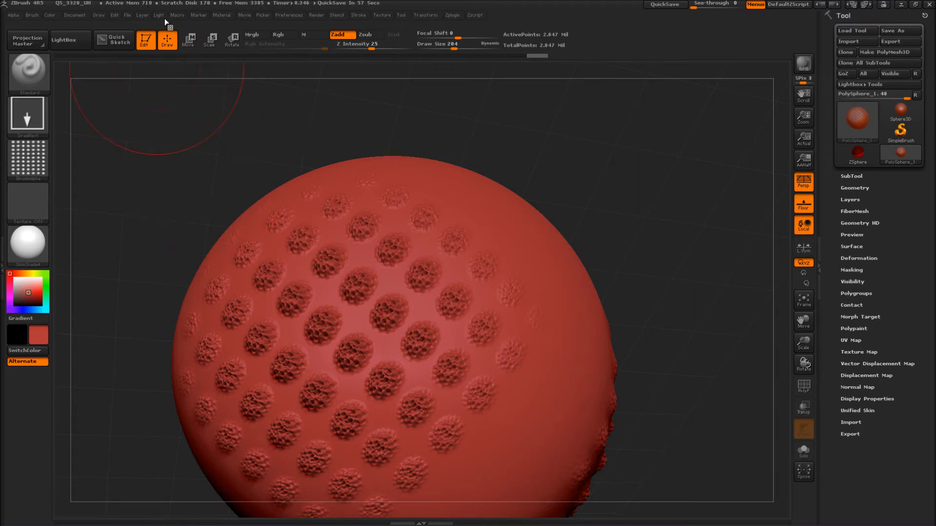
{"action": "left_click", "coordinate": [15, 15]}
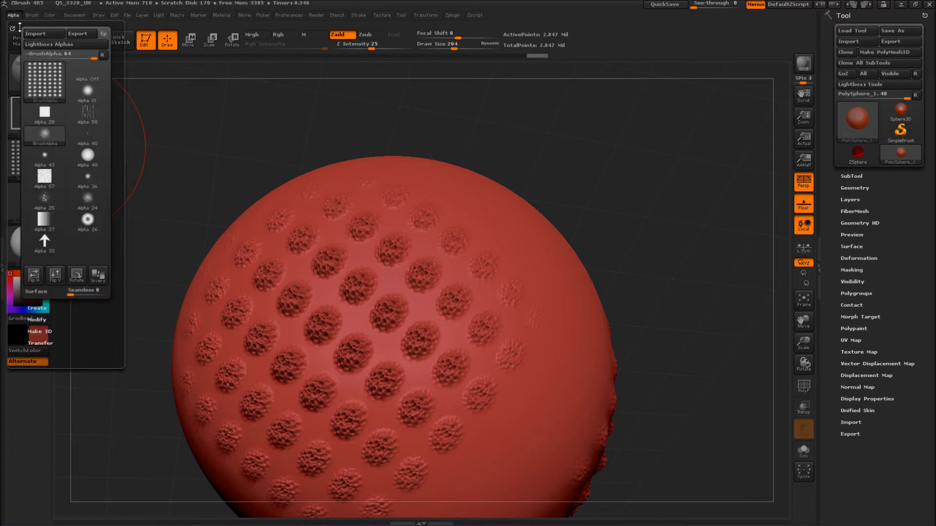
{"action": "left_click", "coordinate": [37, 331]}
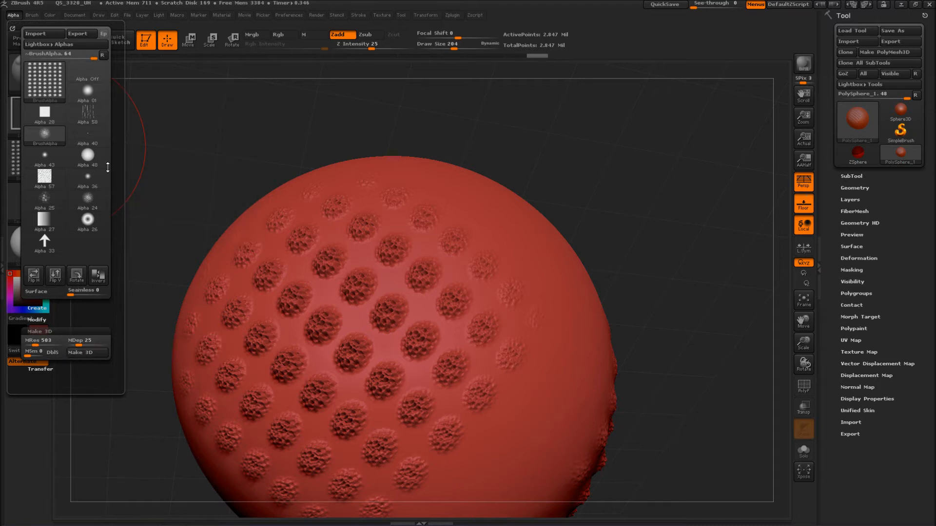
Step: Choose the arrow-shaped Alpha 33 and set both H Tiles and V Tiles to 1
{"action": "left_click", "coordinate": [45, 245]}
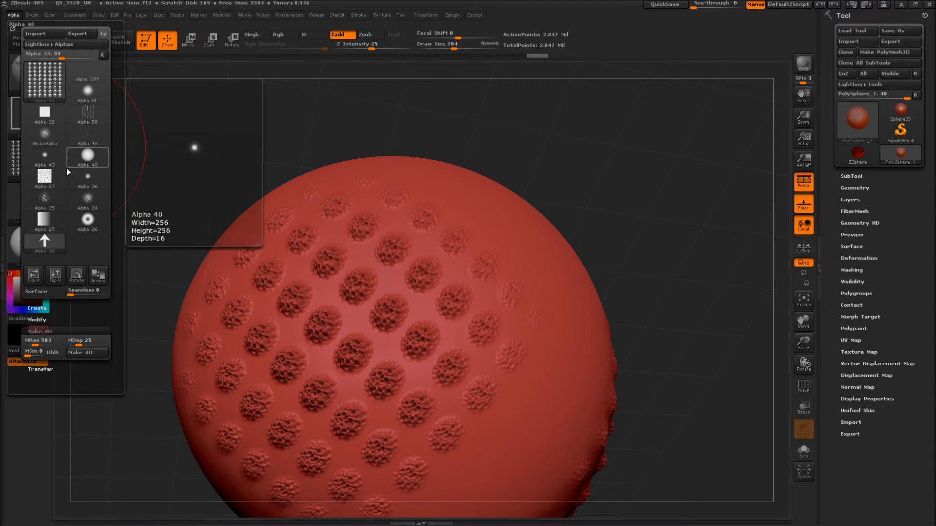
{"action": "left_click", "coordinate": [38, 320]}
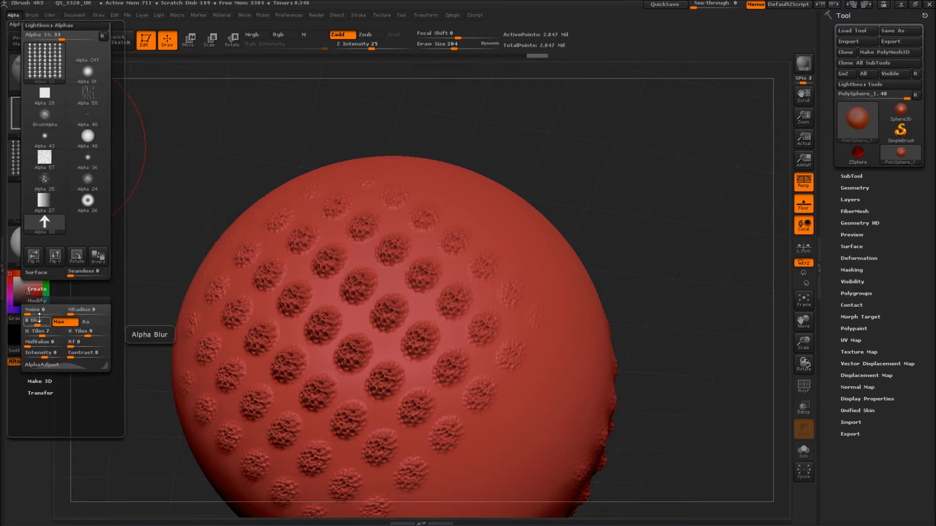
{"action": "left_click_drag", "start_coordinate": [40, 336], "coordinate": [15, 339]}
{"action": "left_click_drag", "start_coordinate": [87, 336], "coordinate": [59, 337]}
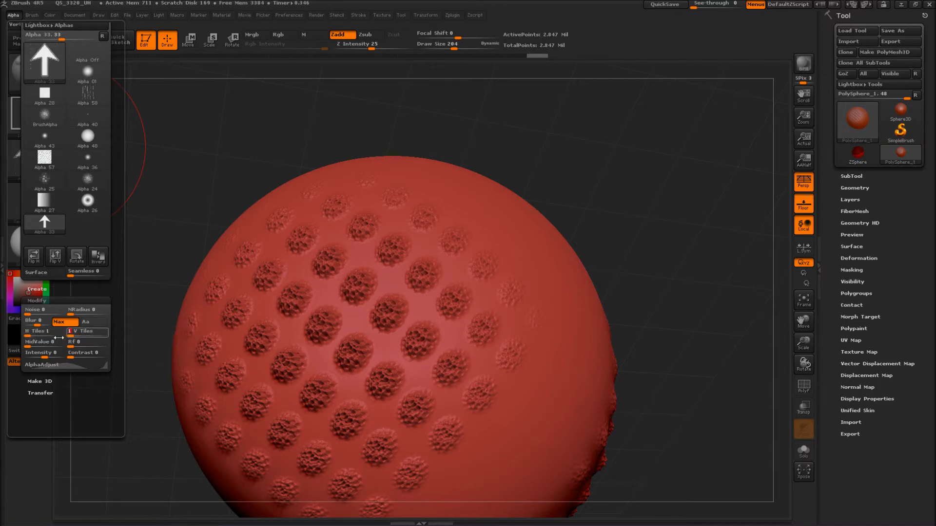
Step: Generate a 3D mesh from the single arrow alpha and inspect it from the front
{"action": "mouse_move", "coordinate": [43, 61]}
{"action": "left_click", "coordinate": [47, 301]}
{"action": "left_click", "coordinate": [43, 313]}
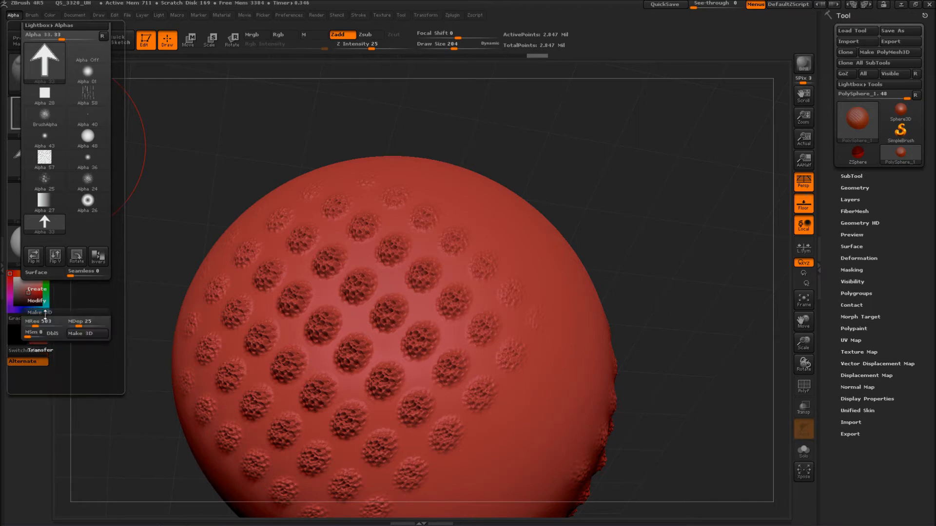
{"action": "left_click", "coordinate": [78, 335]}
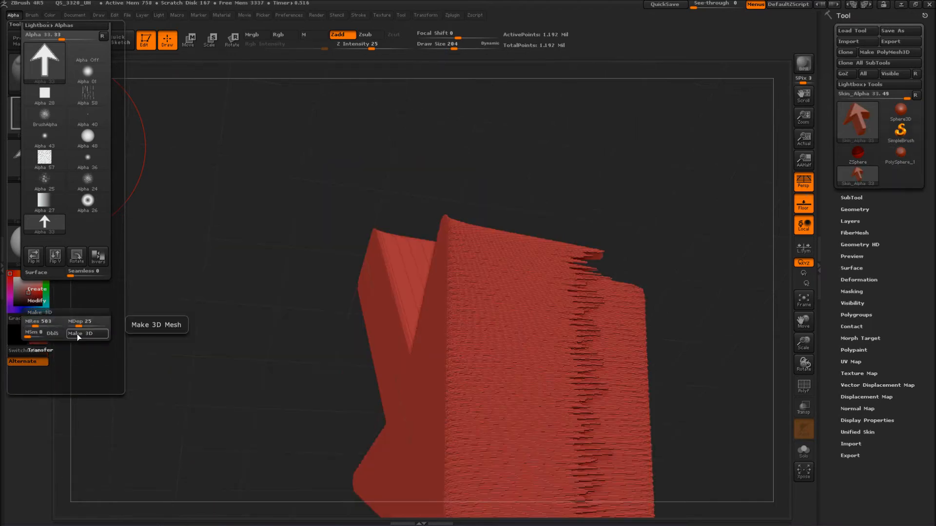
{"action": "left_click_drag", "start_coordinate": [310, 414], "coordinate": [231, 271]}
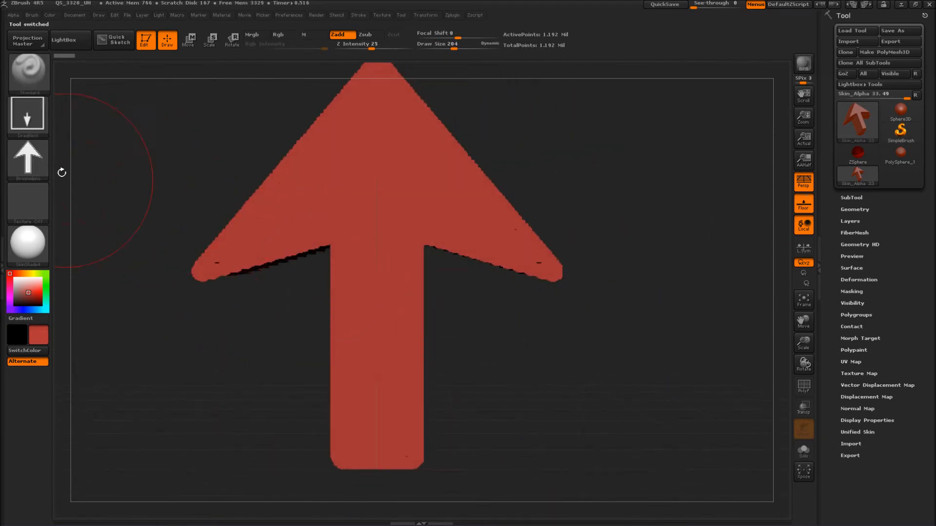
Step: Set the mesh resolution to 8, generate a 3D mesh from the arrow alpha, and inspect its blocky shape
{"action": "mouse_move", "coordinate": [25, 165]}
{"action": "left_click", "coordinate": [15, 15]}
{"action": "left_click", "coordinate": [13, 15]}
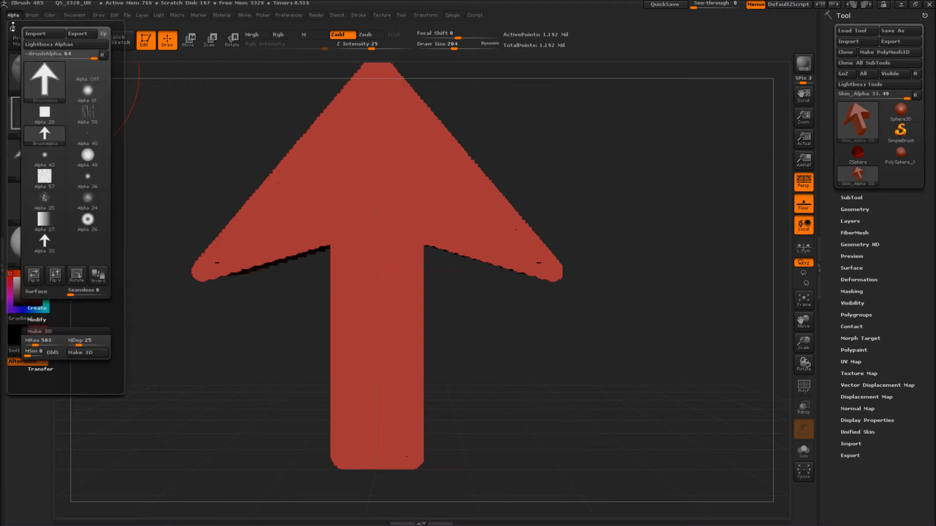
{"action": "left_click_drag", "start_coordinate": [38, 338], "coordinate": [22, 341]}
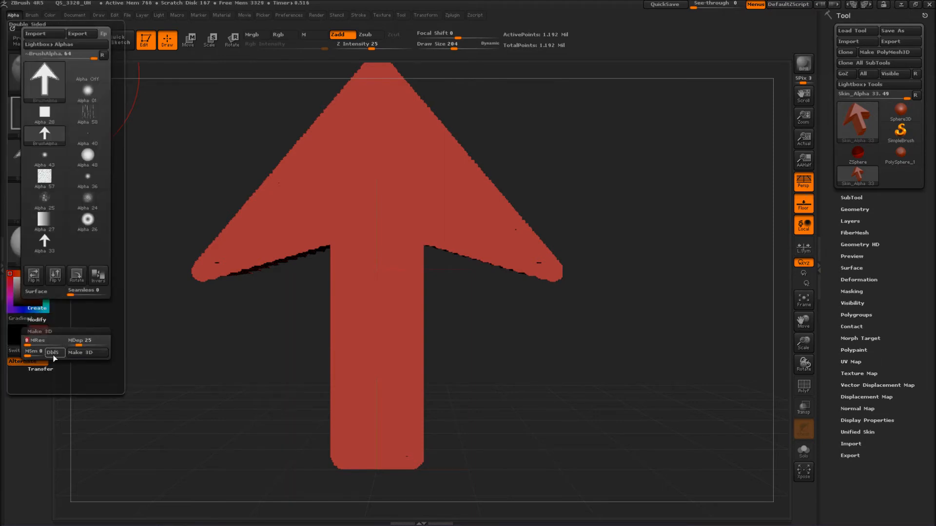
{"action": "left_click", "coordinate": [92, 355]}
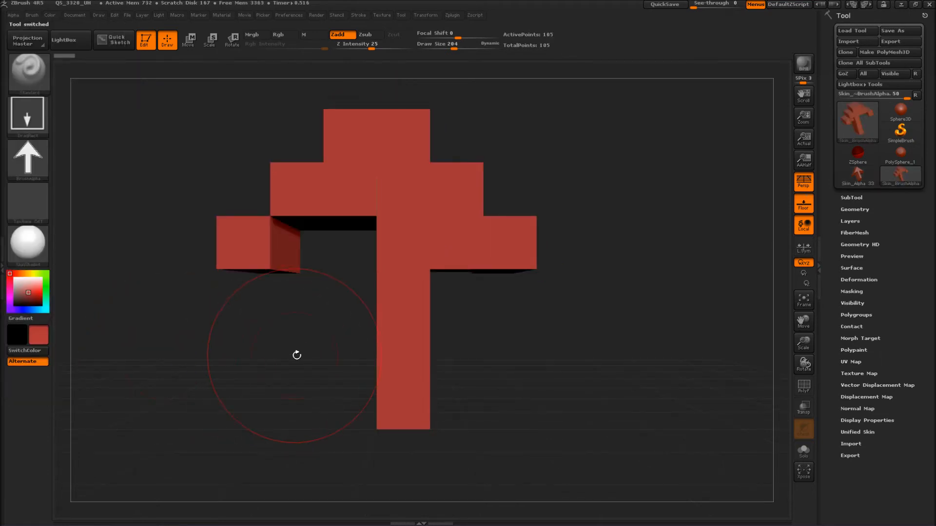
{"action": "left_click_drag", "start_coordinate": [271, 349], "coordinate": [293, 341]}
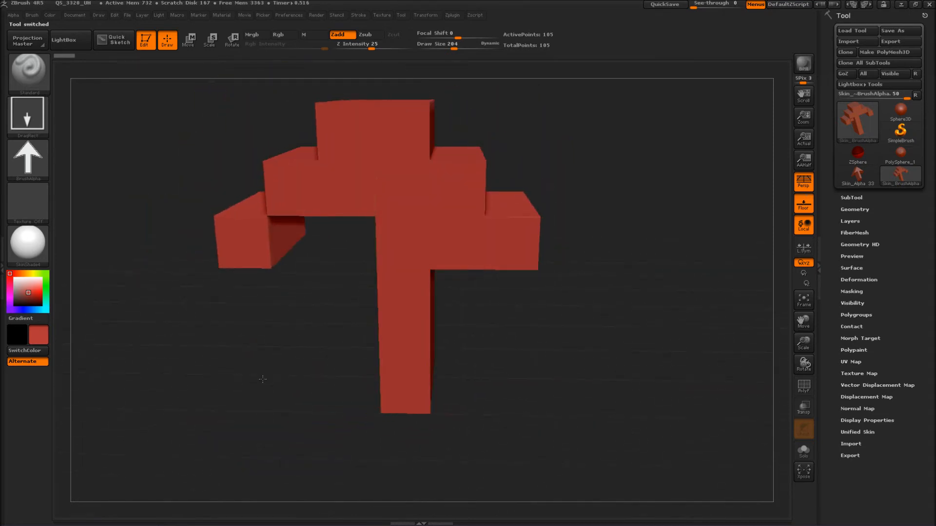
{"action": "mouse_move", "coordinate": [559, 228]}
{"action": "left_mouse_down"}
{"action": "mouse_move", "coordinate": [519, 225]}
{"action": "mouse_move", "coordinate": [557, 224]}
{"action": "left_mouse_up"}
{"action": "mouse_move", "coordinate": [612, 181]}
{"action": "left_mouse_down"}
{"action": "mouse_move", "coordinate": [560, 186]}
{"action": "mouse_move", "coordinate": [602, 187]}
{"action": "left_mouse_up"}
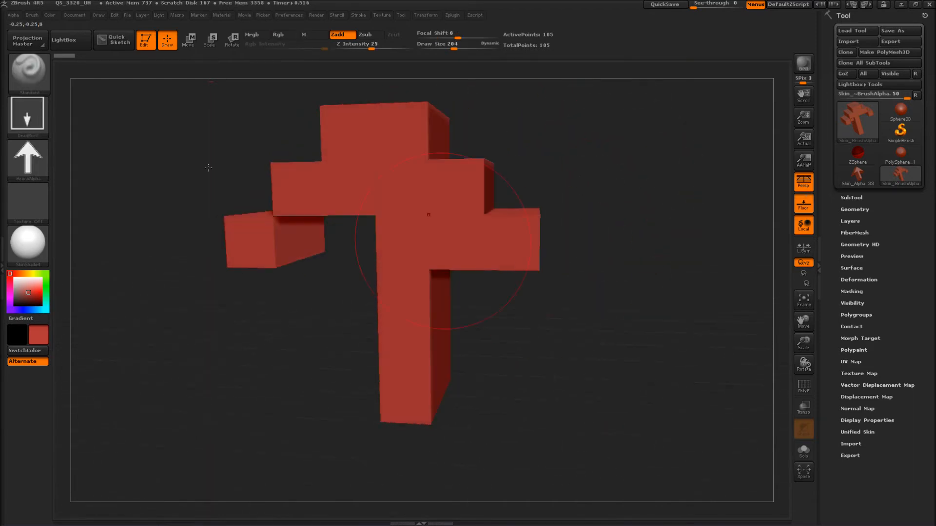
Step: Set the mesh resolution to 66 and mesh depth to 4, generate the arrow mesh again and inspect its thickness
{"action": "left_click", "coordinate": [16, 16]}
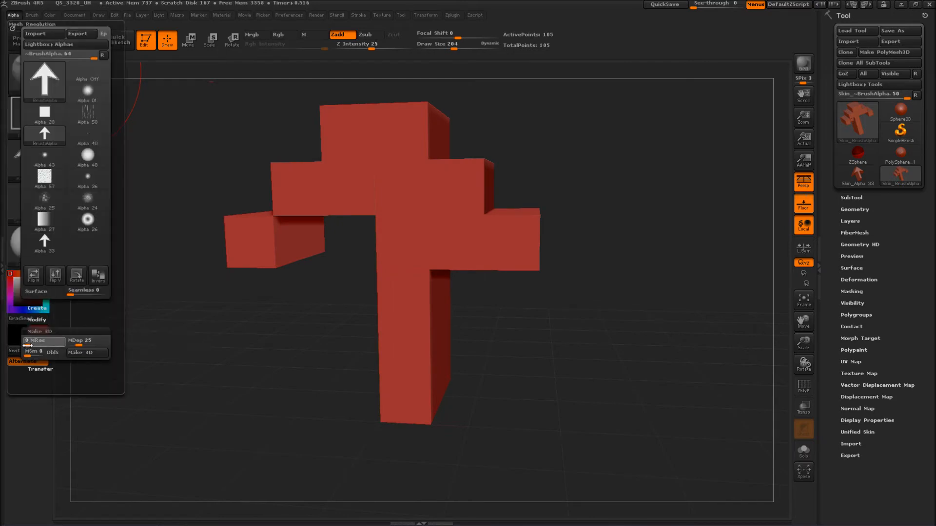
{"action": "left_click_drag", "start_coordinate": [80, 343], "coordinate": [70, 350]}
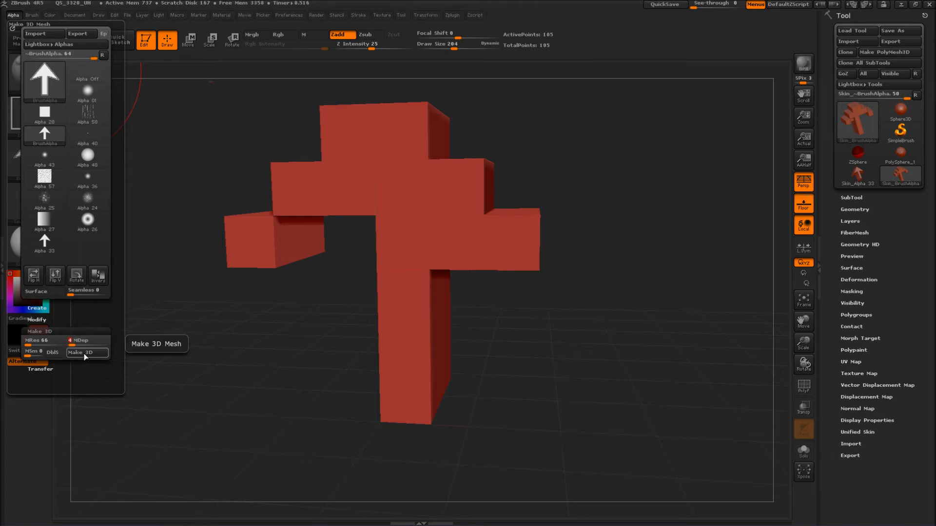
{"action": "left_click", "coordinate": [85, 355]}
{"action": "mouse_move", "coordinate": [525, 355]}
{"action": "left_mouse_down"}
{"action": "mouse_move", "coordinate": [438, 373]}
{"action": "mouse_move", "coordinate": [375, 352]}
{"action": "mouse_move", "coordinate": [527, 345]}
{"action": "left_mouse_up"}
{"action": "right_click_drag", "start_coordinate": [538, 382], "coordinate": [517, 346], "text": "ctrl"}
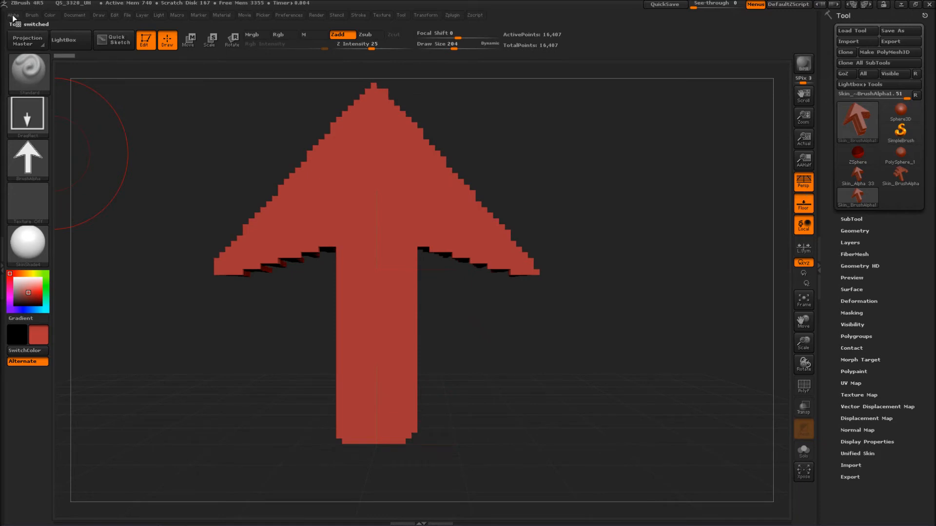
{"action": "mouse_move", "coordinate": [523, 344]}
{"action": "left_mouse_down"}
{"action": "mouse_move", "coordinate": [493, 360]}
{"action": "mouse_move", "coordinate": [512, 341]}
{"action": "mouse_move", "coordinate": [467, 344]}
{"action": "mouse_move", "coordinate": [515, 329]}
{"action": "mouse_move", "coordinate": [518, 338]}
{"action": "left_mouse_up"}
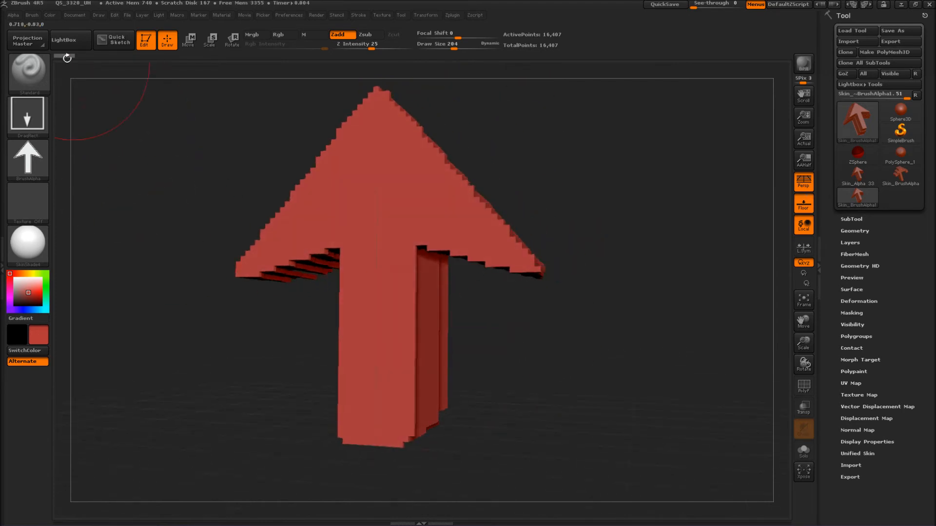
Step: Raise the mesh resolution to 329, generate another arrow mesh and view it from the front
{"action": "left_click", "coordinate": [14, 15]}
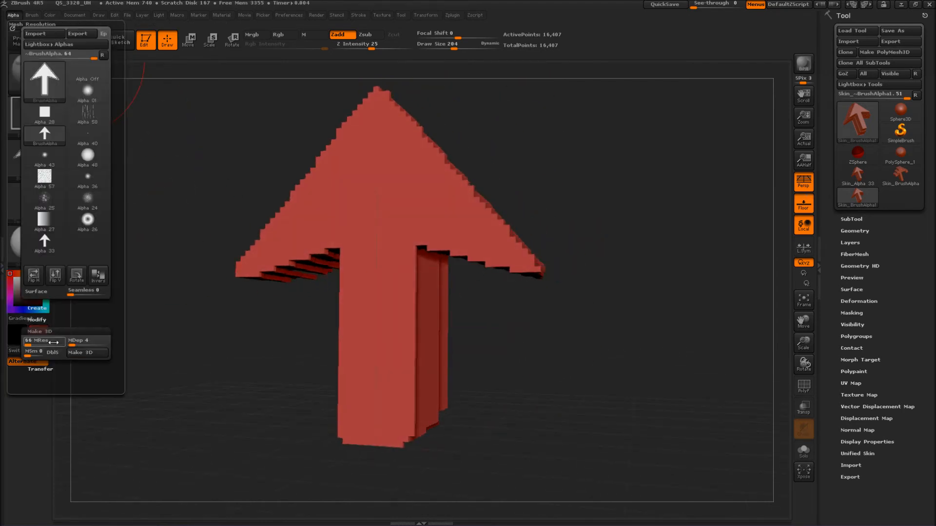
{"action": "left_click_drag", "start_coordinate": [29, 346], "coordinate": [34, 346]}
{"action": "left_click", "coordinate": [79, 356]}
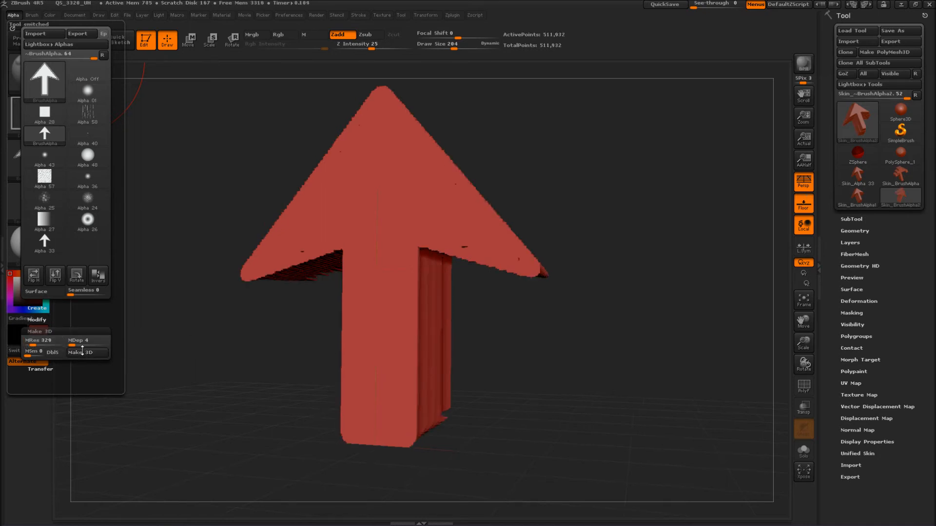
{"action": "mouse_move", "coordinate": [173, 239]}
{"action": "left_mouse_down"}
{"action": "mouse_move", "coordinate": [229, 234]}
{"action": "mouse_move", "coordinate": [188, 252]}
{"action": "left_mouse_up"}
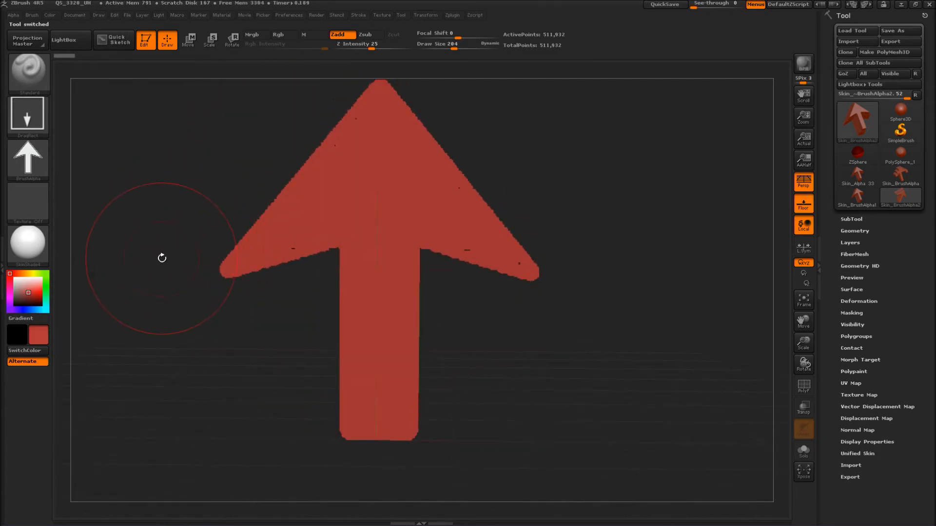
Step: Increase the Make 3D mesh smoothing, generate a smoothed arrow mesh and orbit around it
{"action": "left_click", "coordinate": [11, 16]}
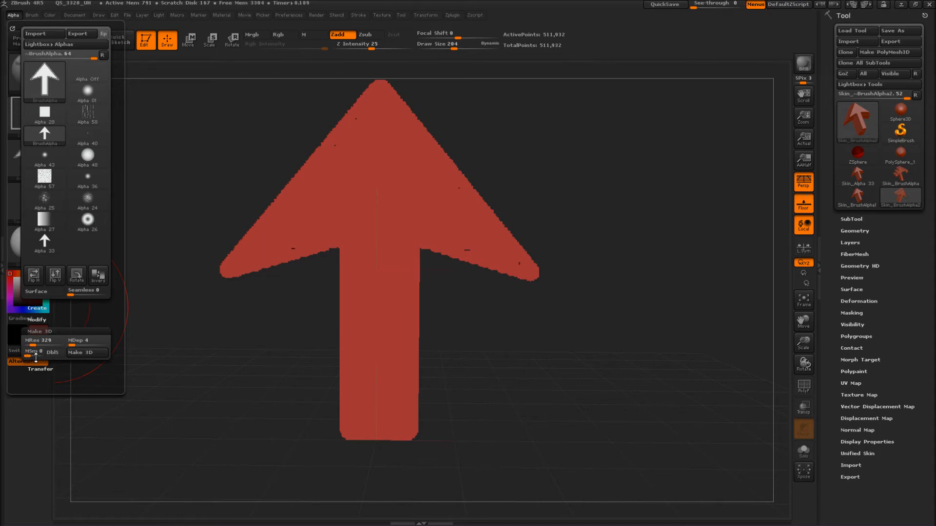
{"action": "left_click", "coordinate": [35, 358]}
{"action": "left_click", "coordinate": [81, 353]}
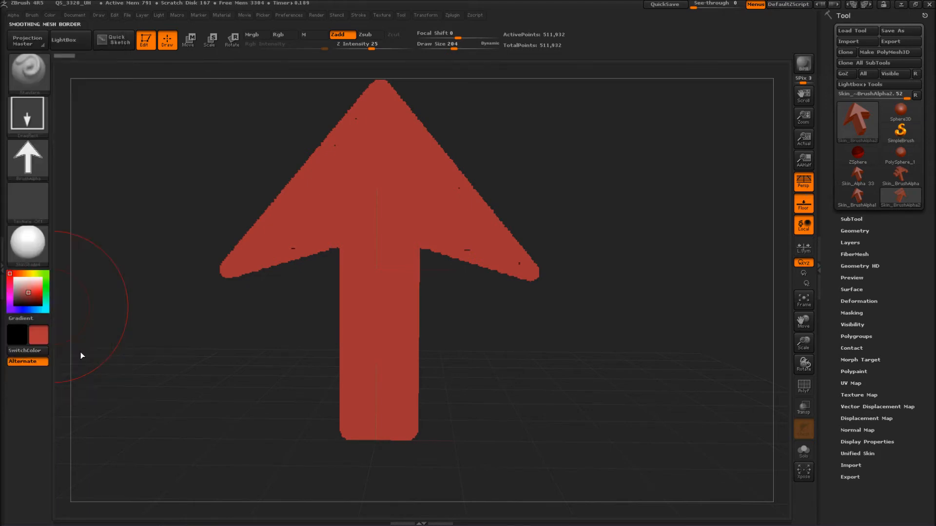
{"action": "left_click_drag", "start_coordinate": [582, 296], "coordinate": [441, 378]}
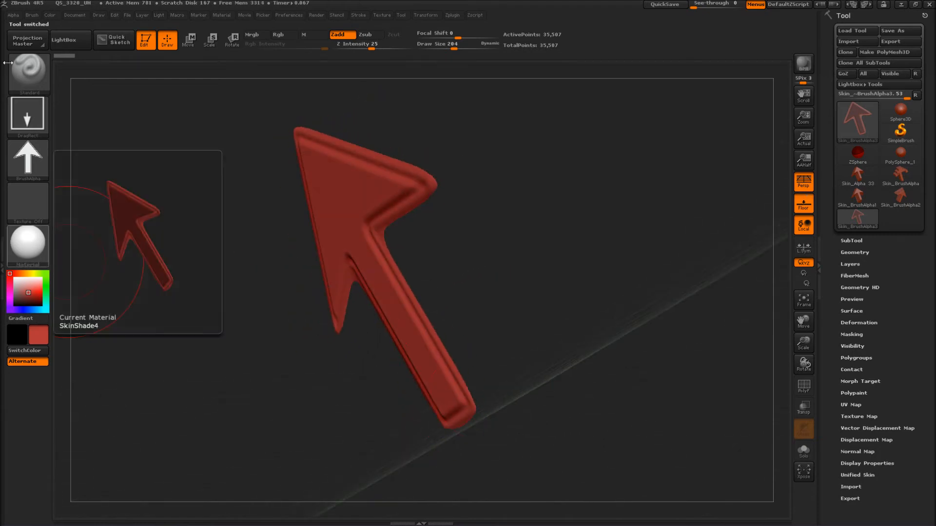
Step: Check the back of the arrow mesh, enable double-sided generation, and create a double-sided arrow mesh
{"action": "left_click", "coordinate": [13, 15]}
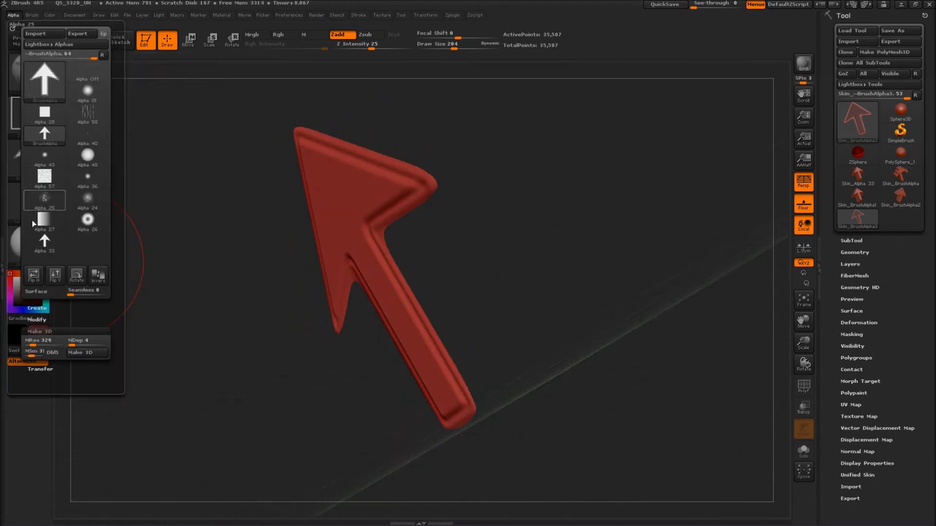
{"action": "left_click", "coordinate": [55, 358]}
{"action": "left_click_drag", "start_coordinate": [170, 349], "coordinate": [265, 379]}
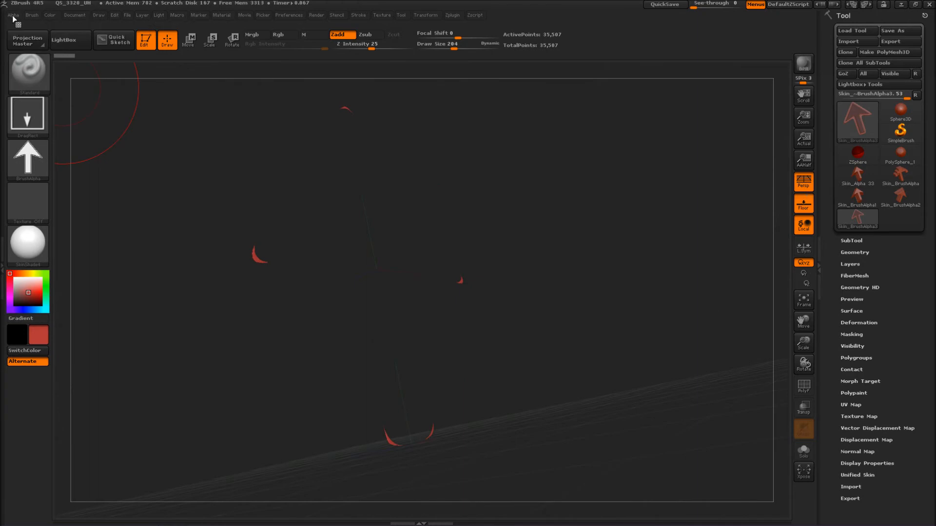
{"action": "left_click", "coordinate": [13, 15]}
{"action": "left_click", "coordinate": [88, 352]}
{"action": "left_click_drag", "start_coordinate": [324, 286], "coordinate": [383, 322]}
{"action": "left_click_drag", "start_coordinate": [271, 337], "coordinate": [292, 359], "text": "alt"}
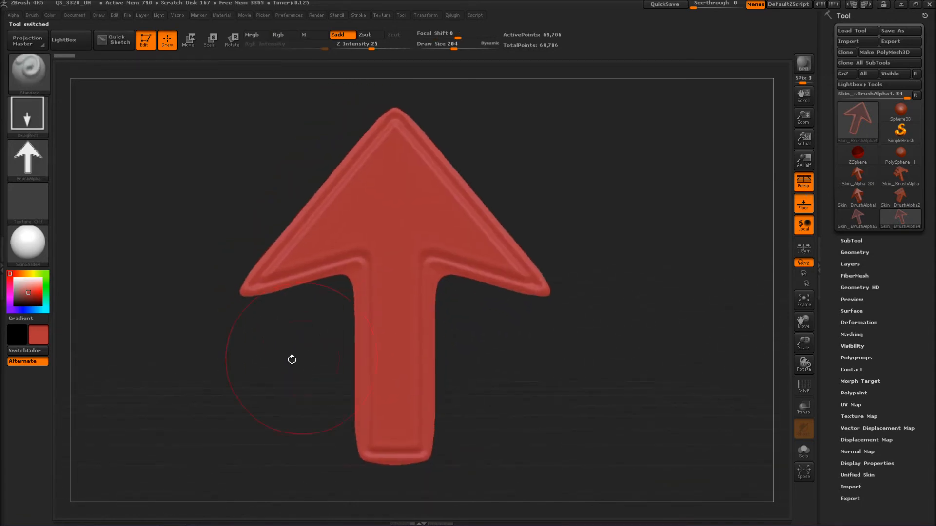
Step: Open the arrow alpha's Modify settings and set its noise to 12
{"action": "left_click", "coordinate": [13, 16]}
{"action": "left_click", "coordinate": [8, 16]}
{"action": "left_click", "coordinate": [17, 18]}
{"action": "left_click", "coordinate": [14, 18]}
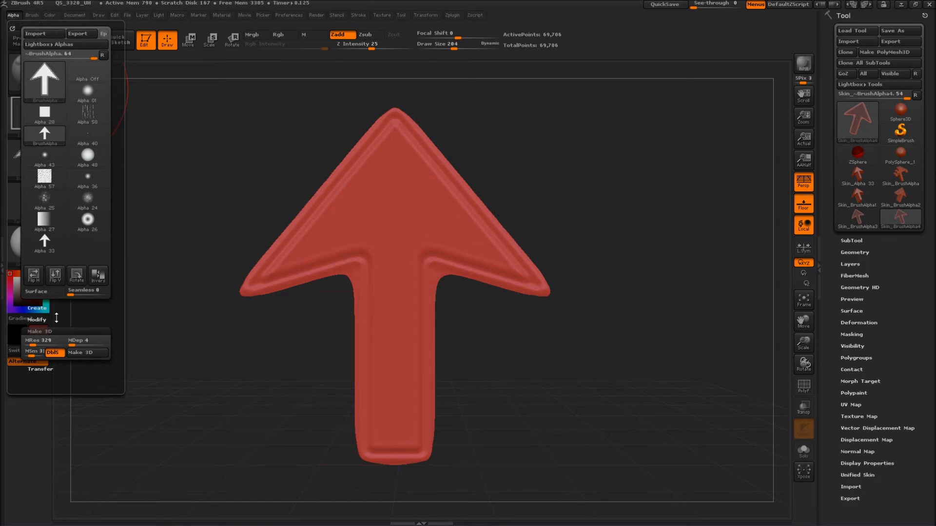
{"action": "left_click", "coordinate": [37, 319]}
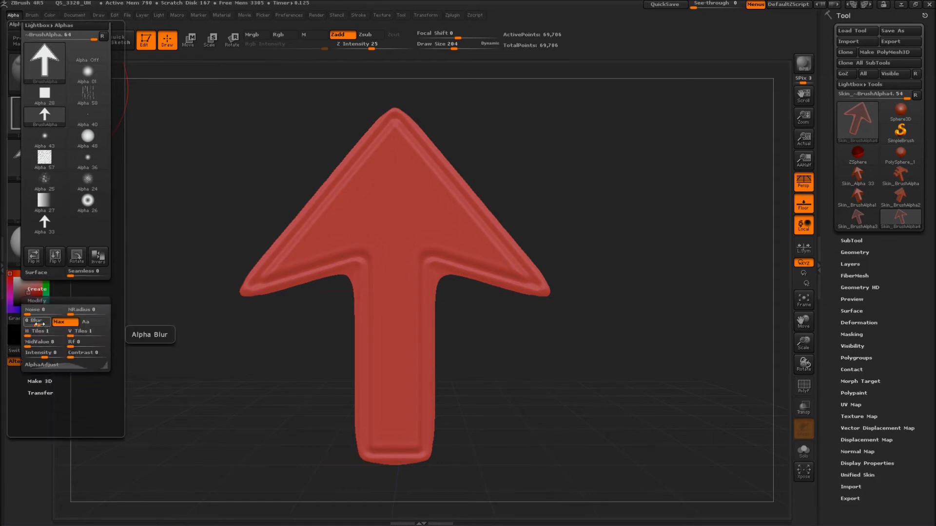
{"action": "left_click_drag", "start_coordinate": [32, 315], "coordinate": [35, 314]}
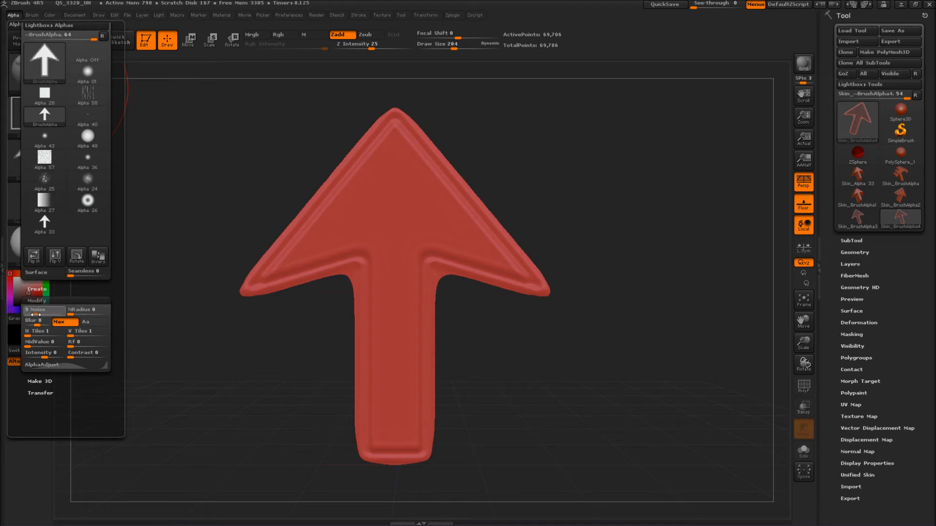
{"action": "mouse_move", "coordinate": [55, 83]}
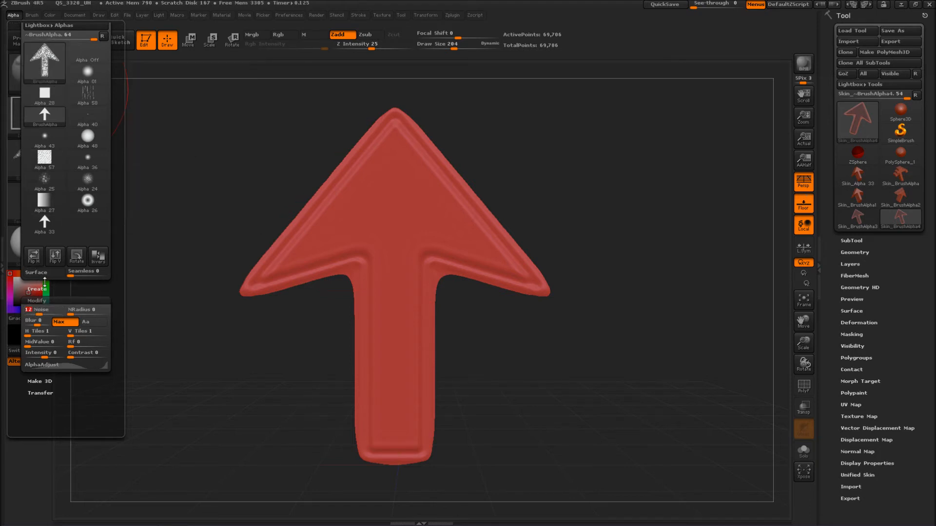
Step: Set the arrow alpha's noise radius to about 44.46
{"action": "mouse_move", "coordinate": [73, 312]}
{"action": "left_mouse_down"}
{"action": "mouse_move", "coordinate": [90, 312]}
{"action": "mouse_move", "coordinate": [77, 323]}
{"action": "left_mouse_up"}
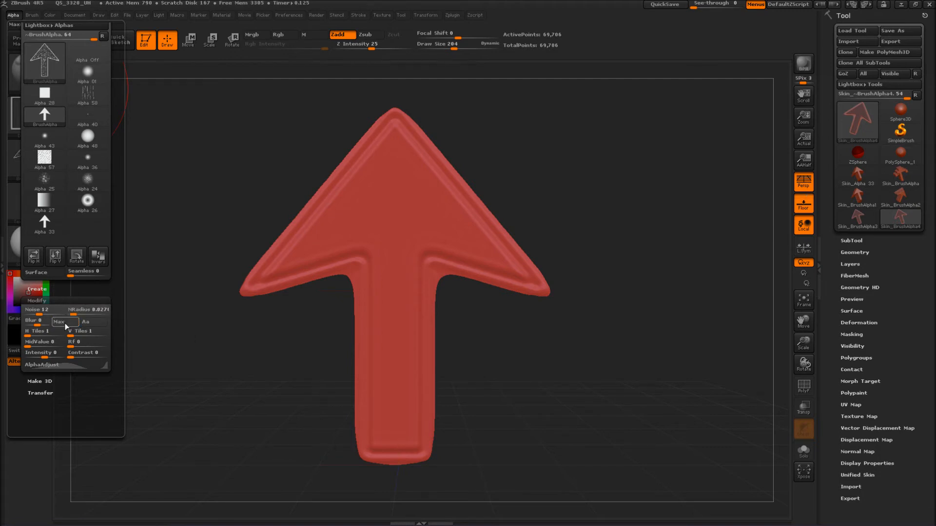
{"action": "left_click", "coordinate": [89, 314]}
{"action": "type", "text": "32"}
{"action": "left_click_drag", "start_coordinate": [97, 315], "coordinate": [89, 318]}
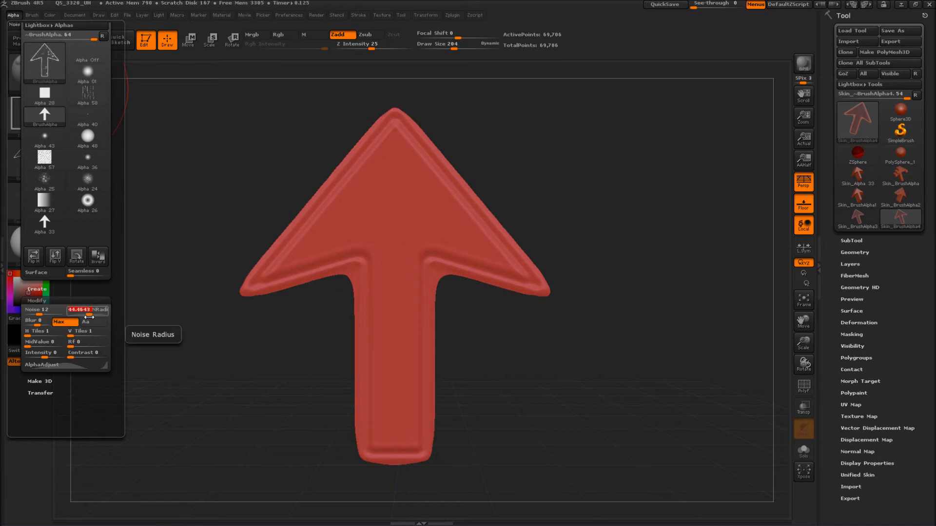
Step: Generate a 3D mesh from the noisy arrow alpha and inspect it from the back and front
{"action": "left_click", "coordinate": [32, 299]}
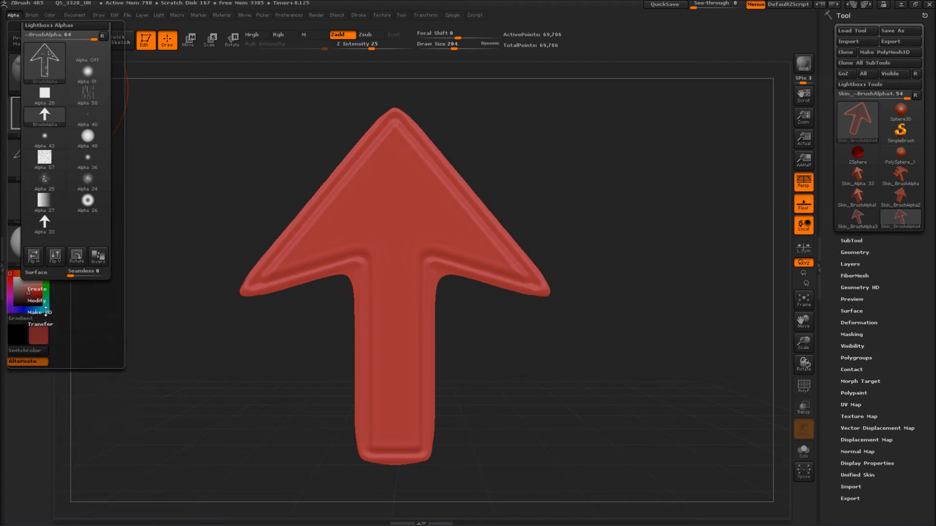
{"action": "left_click", "coordinate": [46, 312]}
{"action": "left_click", "coordinate": [83, 335]}
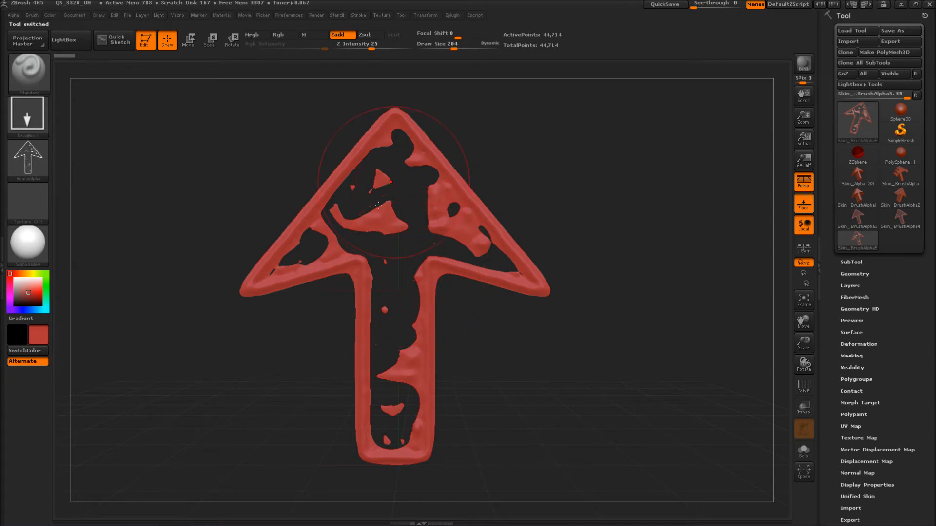
{"action": "left_click_drag", "start_coordinate": [324, 310], "coordinate": [187, 372]}
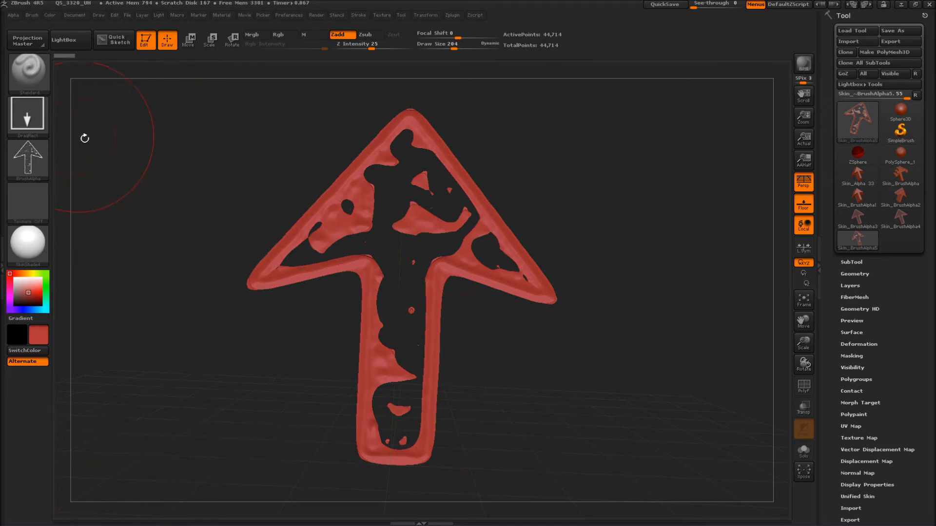
{"action": "mouse_move", "coordinate": [234, 310]}
{"action": "left_mouse_down"}
{"action": "mouse_move", "coordinate": [263, 341]}
{"action": "mouse_move", "coordinate": [225, 369]}
{"action": "mouse_move", "coordinate": [236, 349]}
{"action": "mouse_move", "coordinate": [278, 388]}
{"action": "mouse_move", "coordinate": [257, 372]}
{"action": "mouse_move", "coordinate": [265, 359]}
{"action": "mouse_move", "coordinate": [298, 354]}
{"action": "left_mouse_up"}
{"action": "left_click_drag", "start_coordinate": [257, 414], "coordinate": [226, 455]}
{"action": "left_click_drag", "start_coordinate": [154, 191], "coordinate": [202, 223], "text": "shift"}
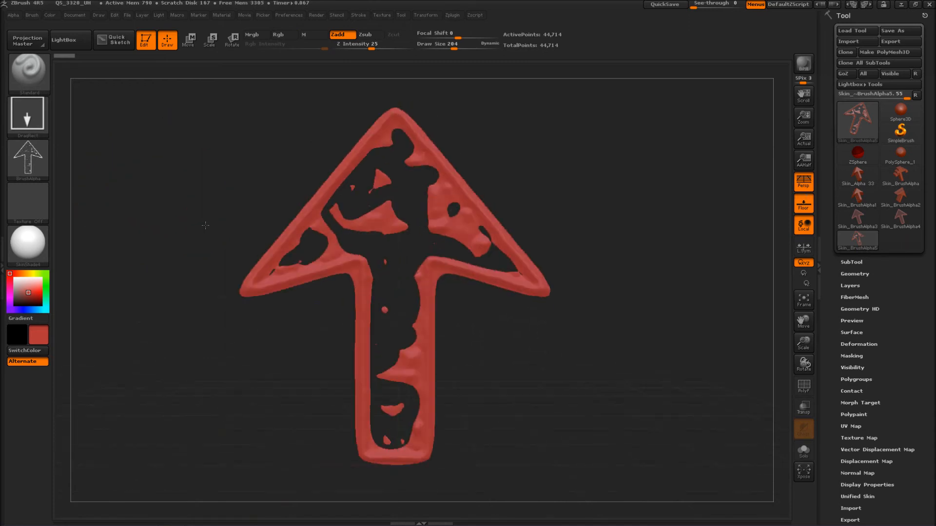
Step: Lay the noisy arrow mesh down with a Rotate transpose line along its length, undoing the first attempt
{"action": "left_click", "coordinate": [233, 40]}
{"action": "left_click_drag", "start_coordinate": [395, 119], "coordinate": [648, 390]}
{"action": "key", "text": "ctrl+z"}
{"action": "left_click_drag", "start_coordinate": [278, 235], "coordinate": [384, 424]}
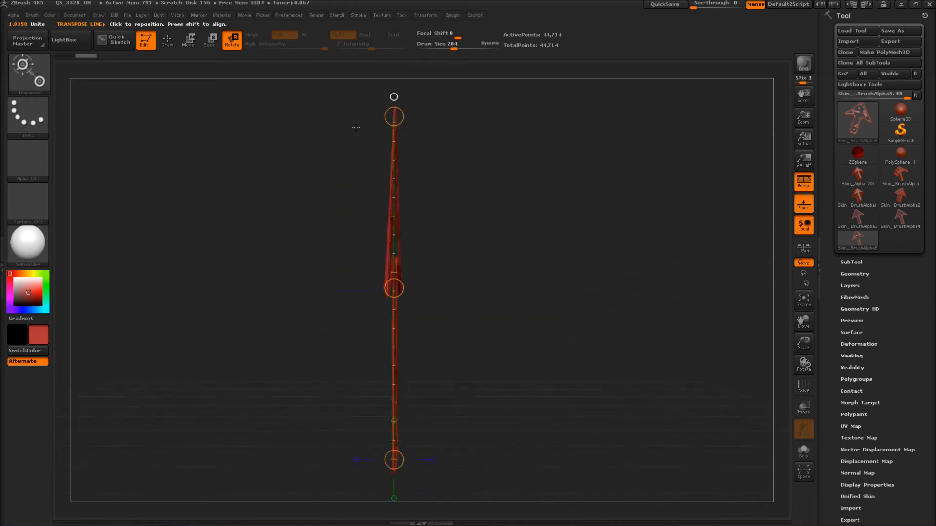
{"action": "left_click_drag", "start_coordinate": [393, 118], "coordinate": [714, 459]}
{"action": "left_click_drag", "start_coordinate": [445, 304], "coordinate": [348, 206], "text": "alt"}
{"action": "left_click_drag", "start_coordinate": [425, 276], "coordinate": [461, 331]}
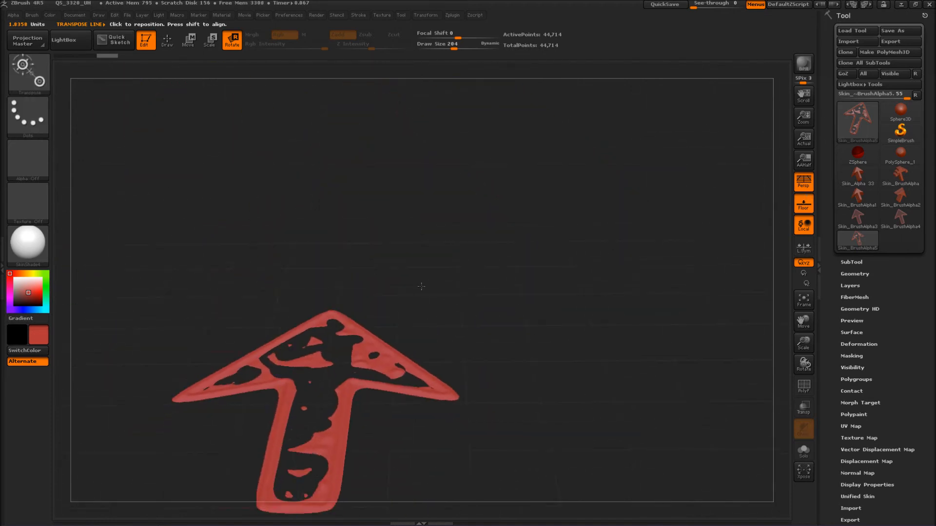
Step: Change the main colour to yellow and view the arrow mesh from a low angle
{"action": "left_click", "coordinate": [31, 274]}
{"action": "left_click_drag", "start_coordinate": [168, 313], "coordinate": [250, 308]}
{"action": "left_click_drag", "start_coordinate": [204, 210], "coordinate": [329, 390]}
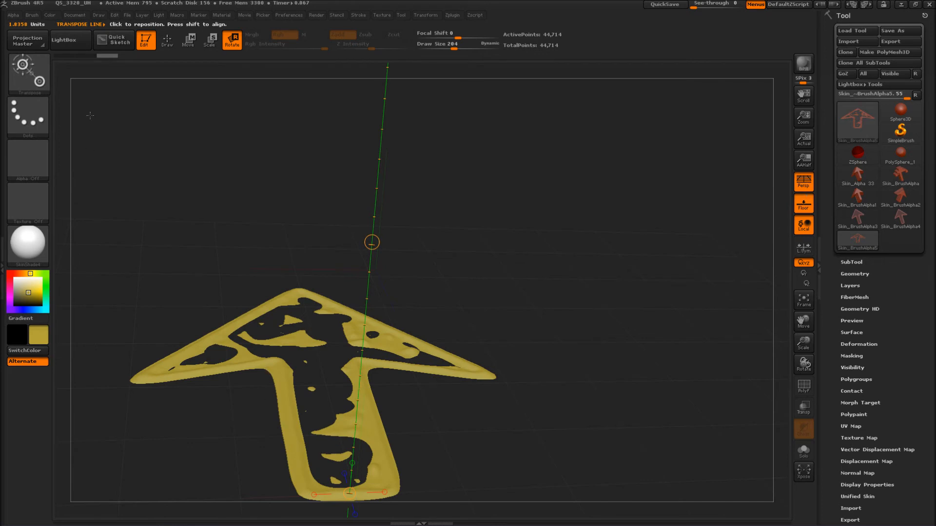
Step: Choose the soft round Alpha 43, generate a double-sided 3D mesh from it and orbit around the disc
{"action": "left_click", "coordinate": [13, 15]}
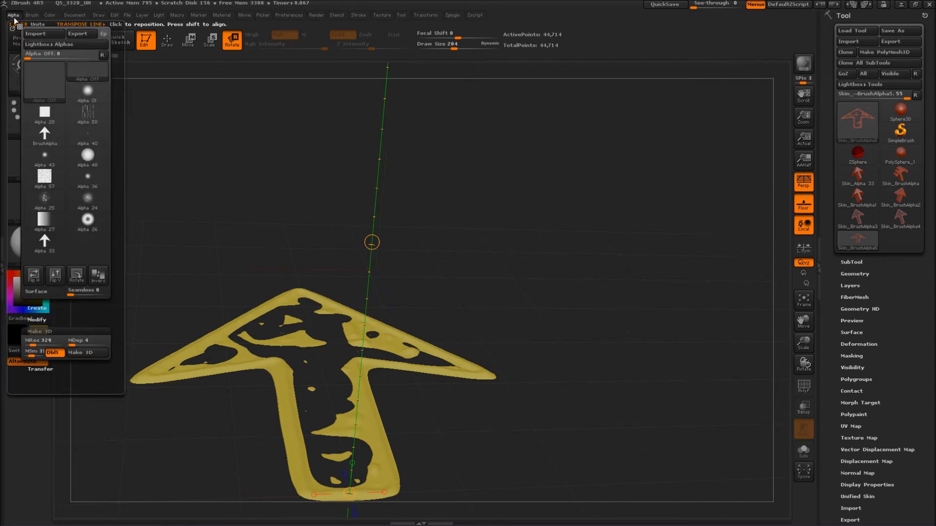
{"action": "left_click", "coordinate": [41, 154]}
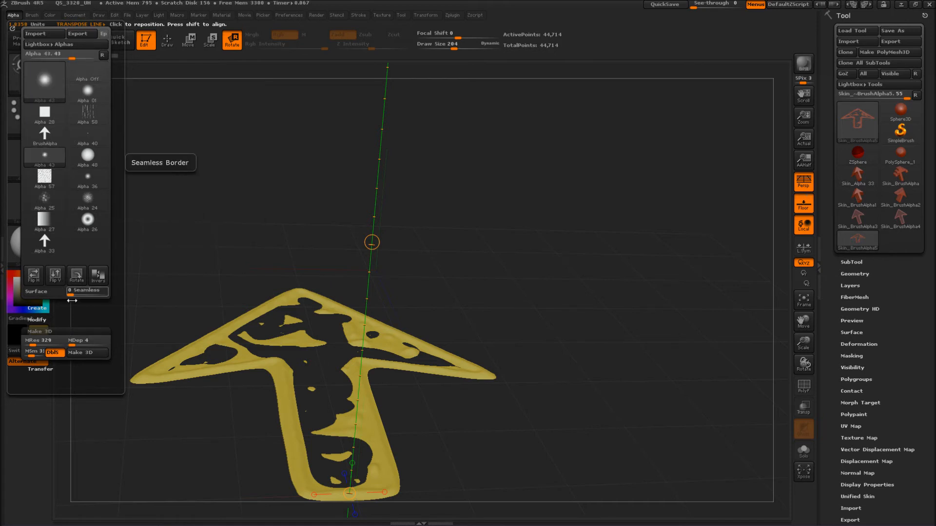
{"action": "left_click", "coordinate": [83, 354]}
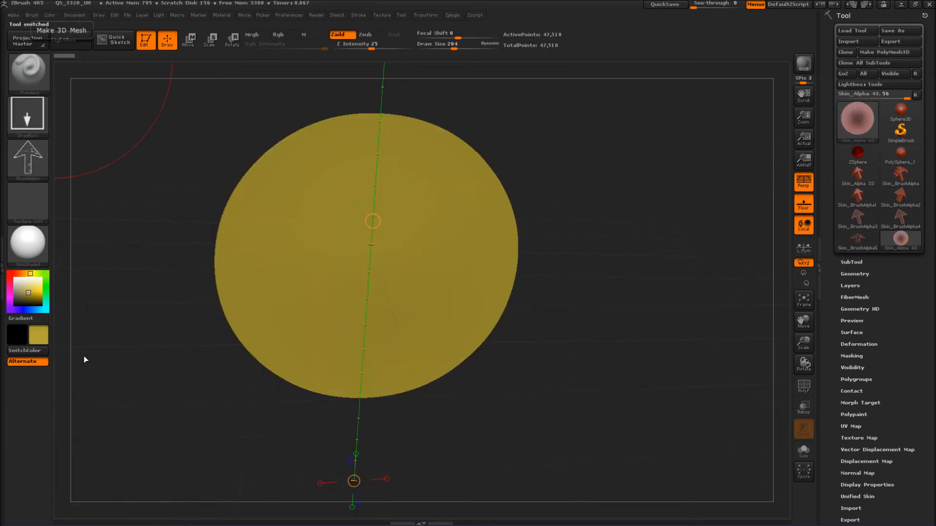
{"action": "left_click_drag", "start_coordinate": [213, 397], "coordinate": [163, 257]}
{"action": "left_click", "coordinate": [13, 15]}
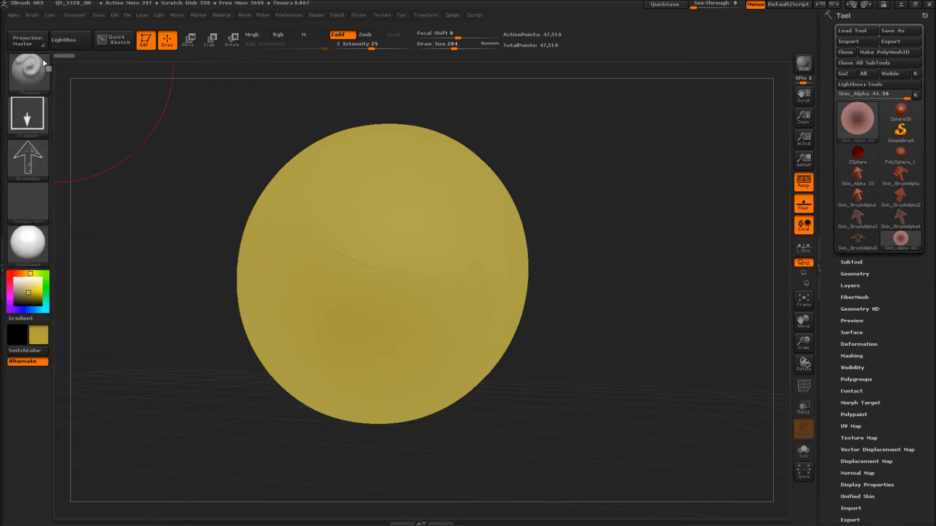
Step: Expand the Alpha palette's Transfer section and review its Make Tx, Make St and Make Modified Alpha options
{"action": "left_click", "coordinate": [13, 15]}
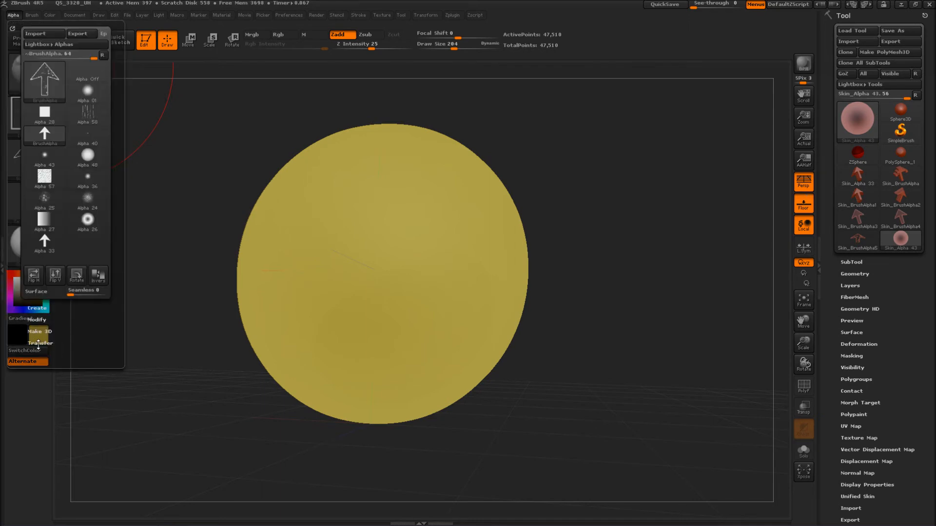
{"action": "left_click", "coordinate": [13, 15]}
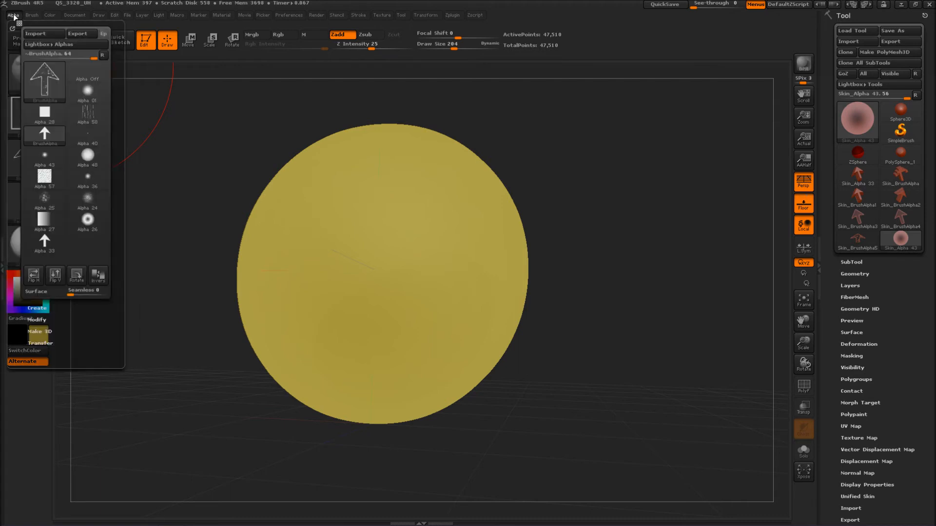
{"action": "left_click", "coordinate": [41, 343]}
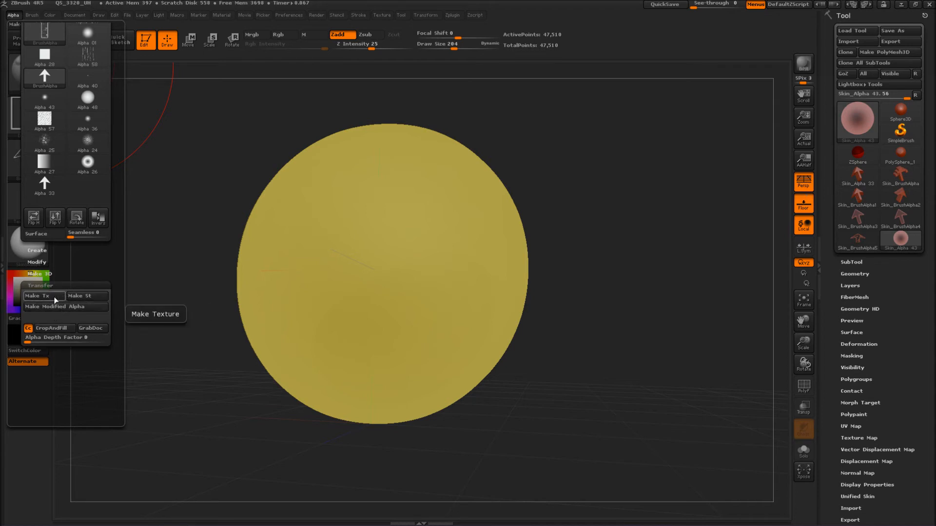
{"action": "left_click", "coordinate": [13, 15]}
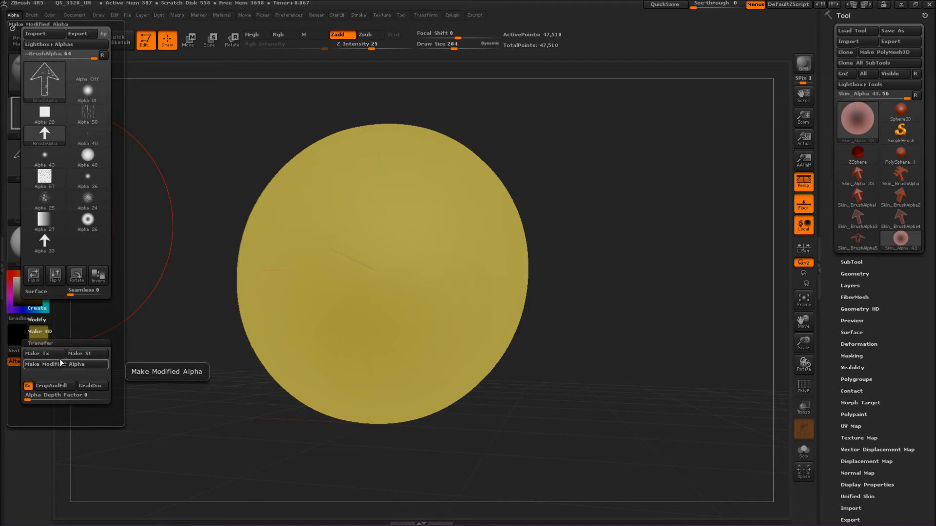
Step: Sculpt several noisy arrow impressions across the face of the yellow disc with the current alpha
{"action": "left_click_drag", "start_coordinate": [178, 220], "coordinate": [197, 227]}
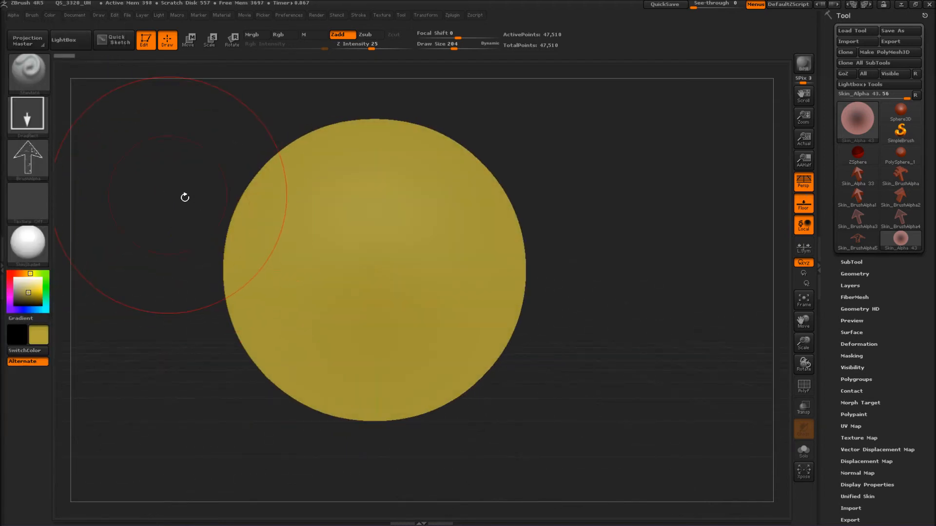
{"action": "left_click_drag", "start_coordinate": [286, 207], "coordinate": [323, 329]}
{"action": "left_click_drag", "start_coordinate": [442, 258], "coordinate": [294, 358]}
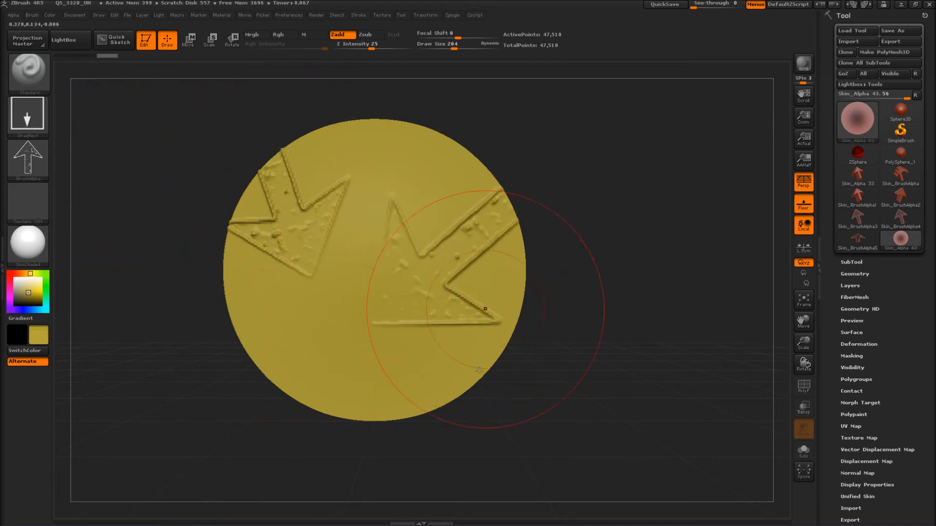
{"action": "left_click_drag", "start_coordinate": [391, 405], "coordinate": [300, 251]}
{"action": "left_click_drag", "start_coordinate": [298, 368], "coordinate": [199, 345]}
{"action": "left_click_drag", "start_coordinate": [119, 361], "coordinate": [214, 262]}
{"action": "mouse_move", "coordinate": [379, 242]}
{"action": "left_mouse_down", "text": "alt"}
{"action": "mouse_move", "coordinate": [441, 322]}
{"action": "mouse_move", "coordinate": [419, 328]}
{"action": "mouse_move", "coordinate": [588, 273]}
{"action": "mouse_move", "coordinate": [589, 309]}
{"action": "left_mouse_up", "text": "alt"}
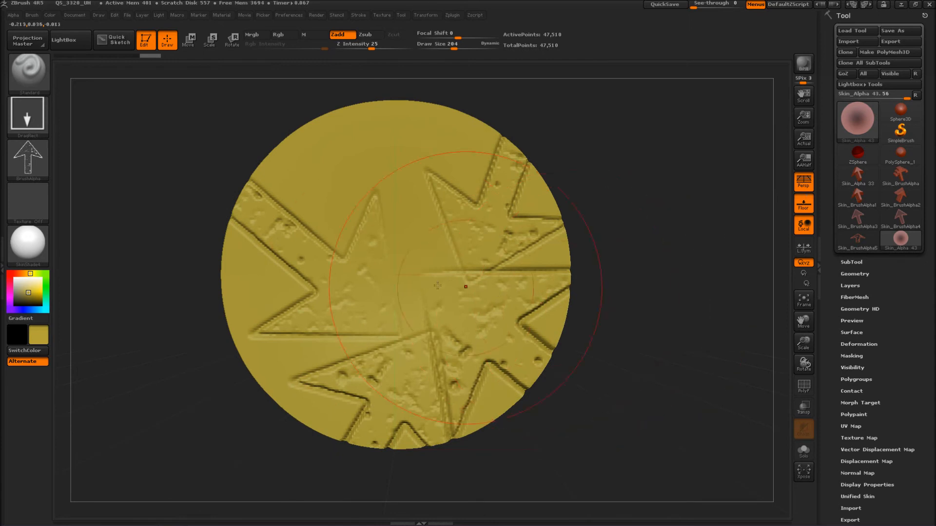
Step: Convert the noisy arrow alpha into a texture with Make Tx and check the current texture
{"action": "left_click", "coordinate": [13, 15]}
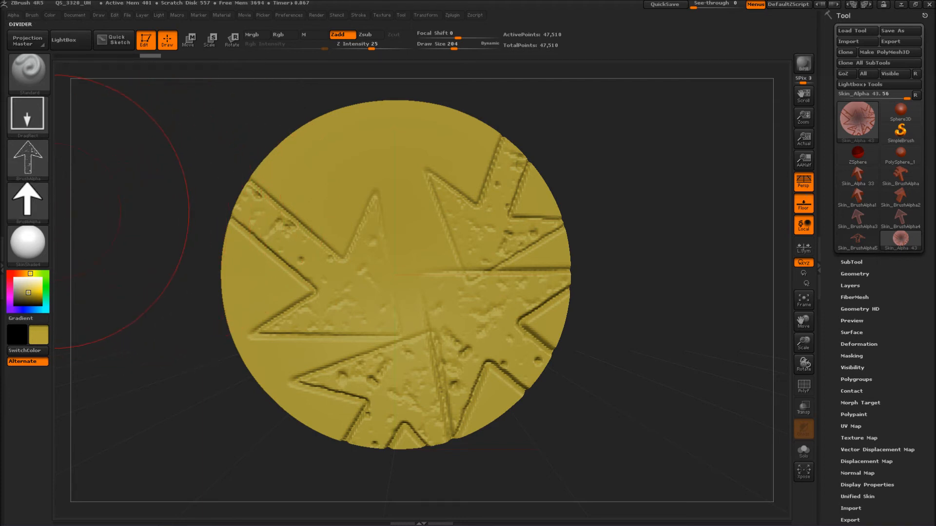
{"action": "left_click", "coordinate": [13, 17]}
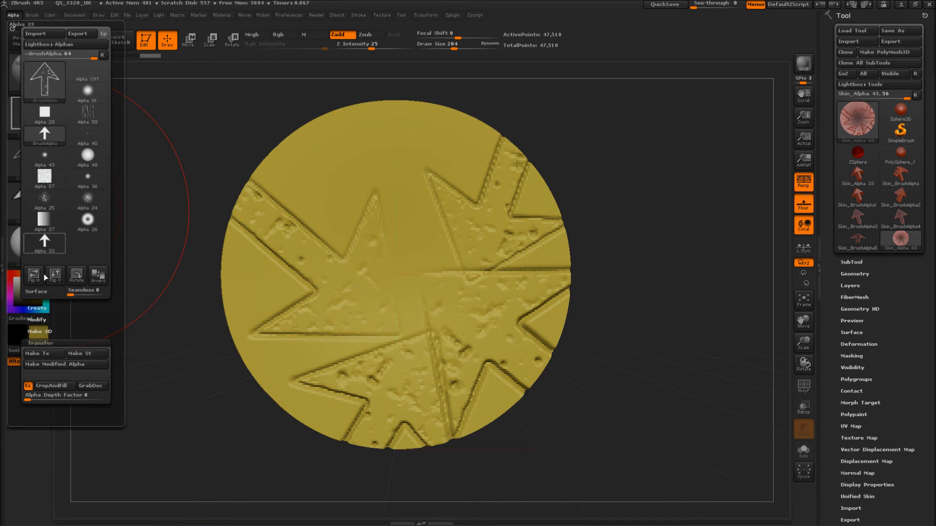
{"action": "left_click", "coordinate": [50, 354]}
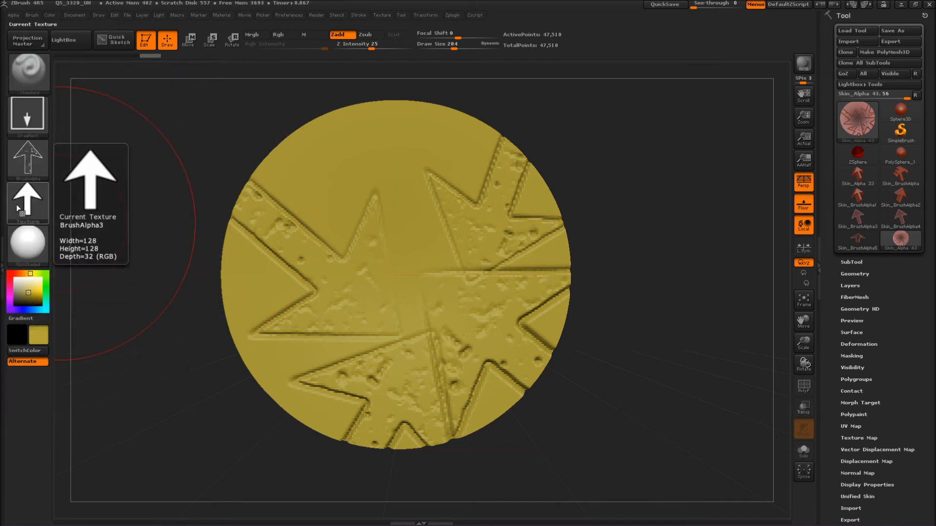
{"action": "left_click", "coordinate": [25, 205]}
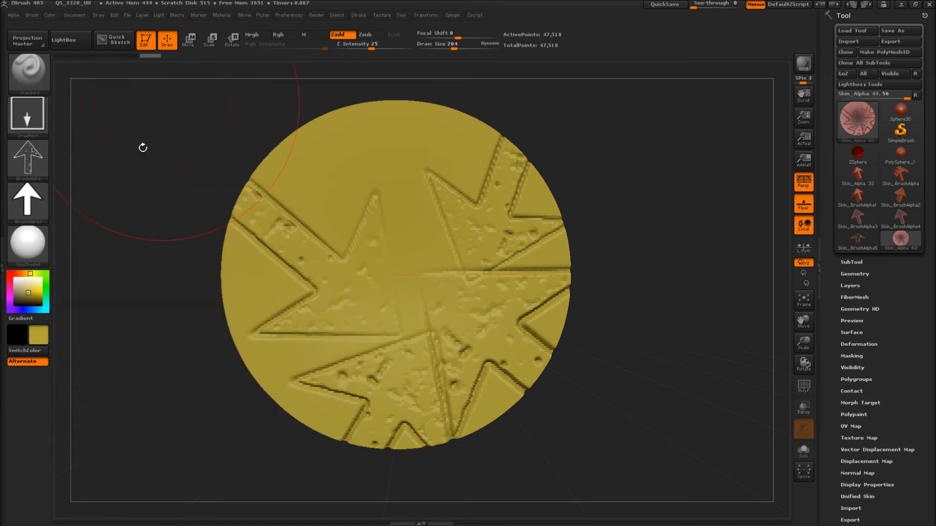
{"action": "mouse_move", "coordinate": [129, 156]}
{"action": "left_mouse_down"}
{"action": "mouse_move", "coordinate": [210, 165]}
{"action": "mouse_move", "coordinate": [135, 181]}
{"action": "left_mouse_up"}
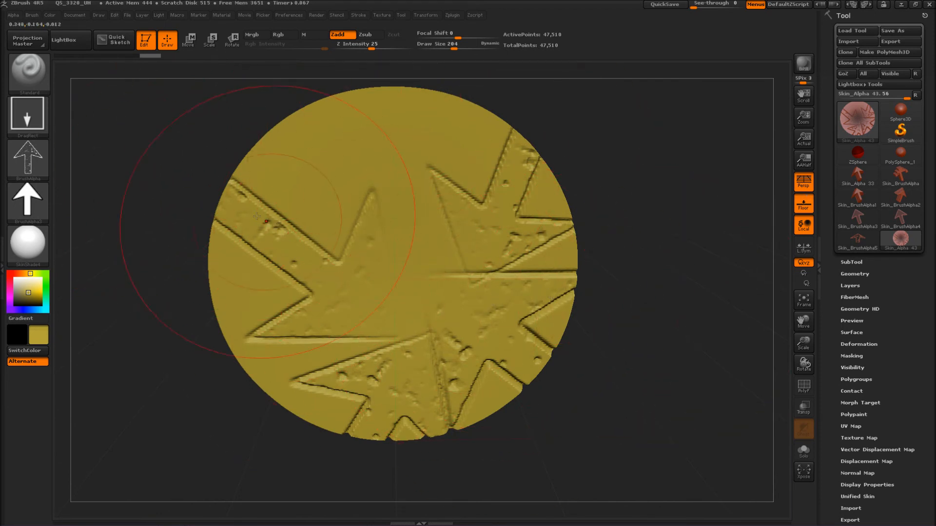
{"action": "left_click_drag", "start_coordinate": [130, 136], "coordinate": [92, 142]}
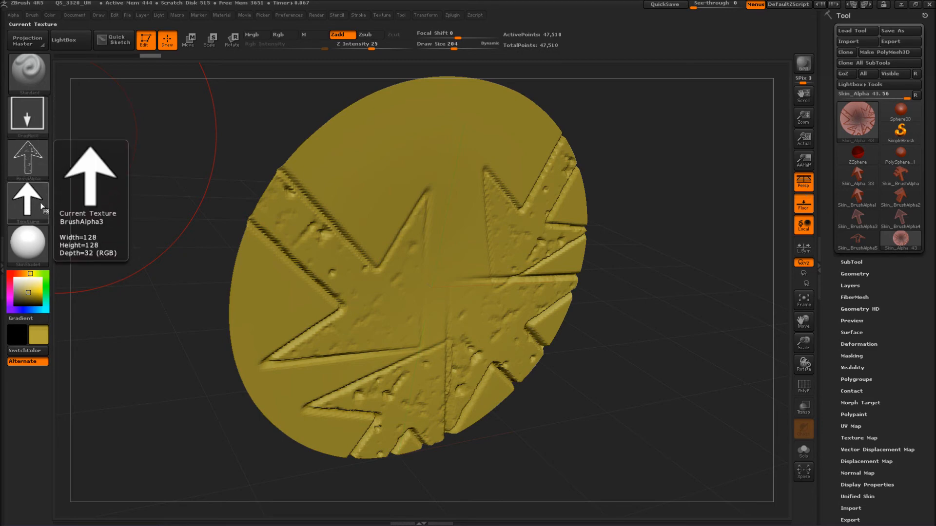
Step: Choose the streaked Alpha 58, convert it into a texture and select that texture
{"action": "left_click", "coordinate": [21, 125]}
{"action": "left_click", "coordinate": [23, 154]}
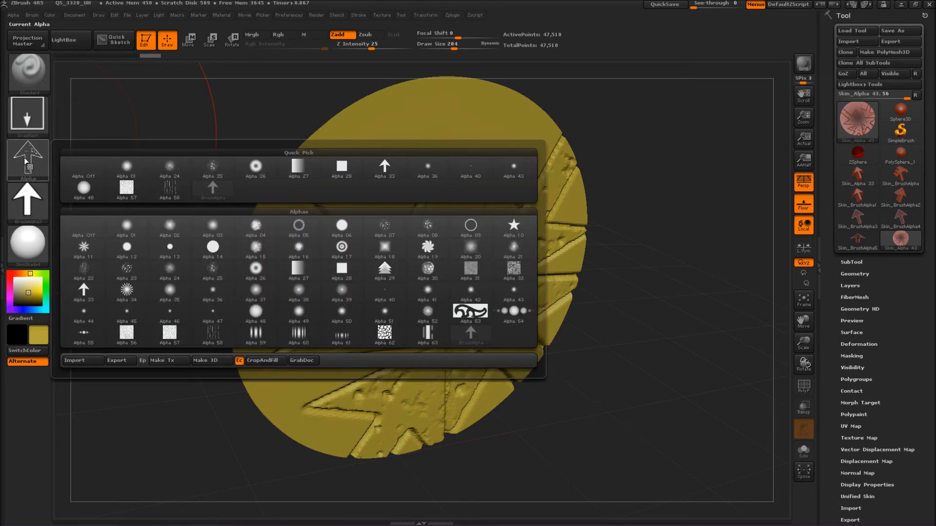
{"action": "left_click", "coordinate": [210, 333]}
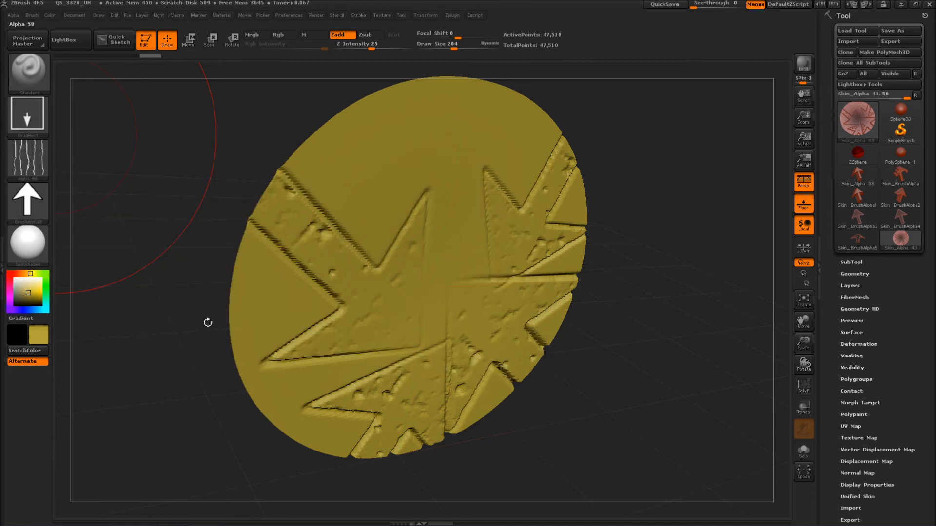
{"action": "left_click", "coordinate": [14, 15]}
{"action": "left_click", "coordinate": [40, 213]}
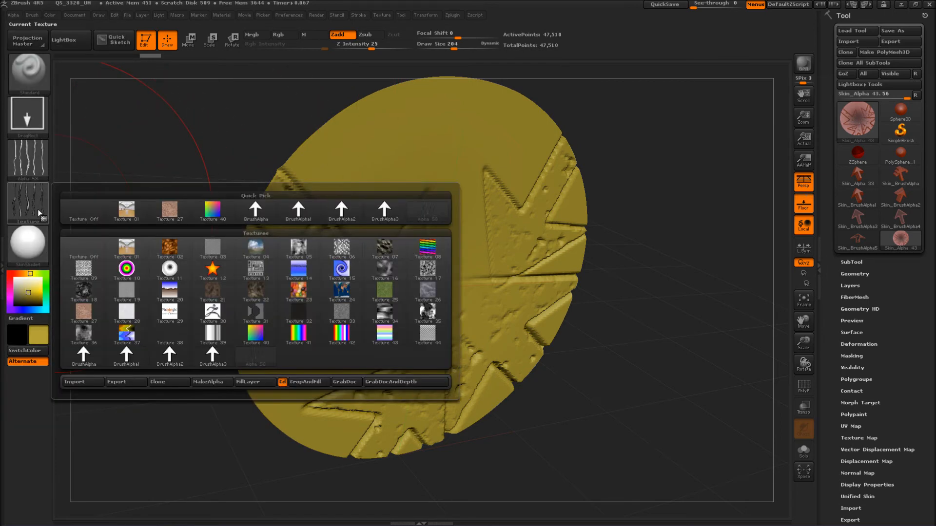
{"action": "mouse_move", "coordinate": [130, 257]}
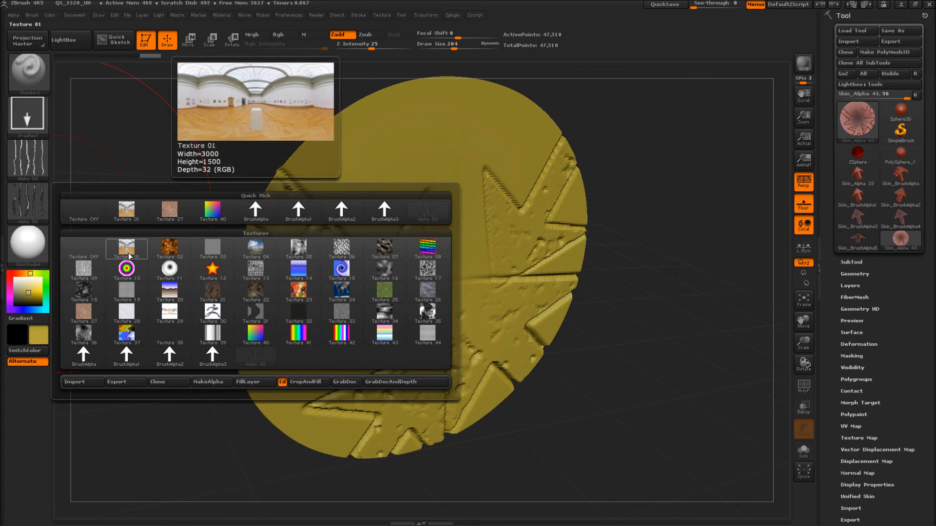
{"action": "left_click", "coordinate": [267, 363]}
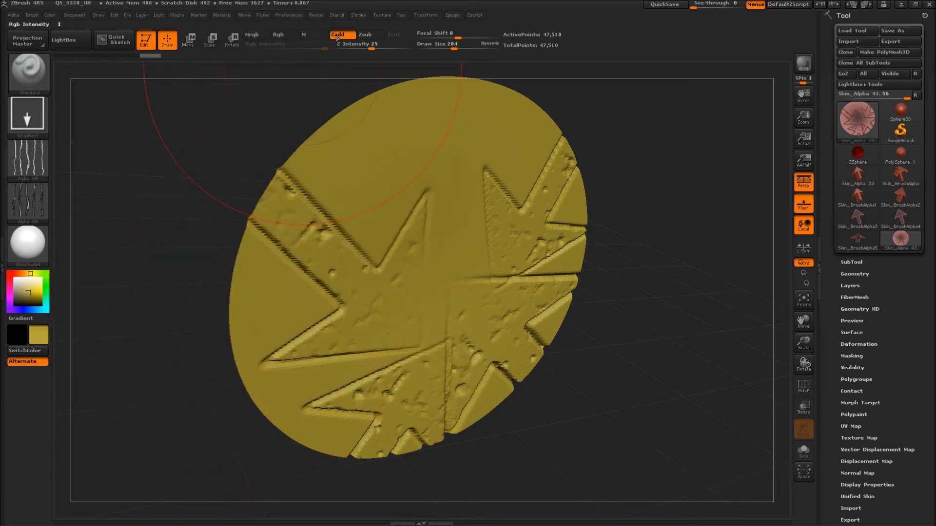
Step: Enable Rgb, turn off Zadd and paint the Alpha 58 texture over the disc in many overlapping strokes
{"action": "left_click", "coordinate": [283, 36]}
{"action": "left_click", "coordinate": [344, 37]}
{"action": "left_click_drag", "start_coordinate": [366, 181], "coordinate": [367, 312]}
{"action": "mouse_move", "coordinate": [432, 286]}
{"action": "left_mouse_down"}
{"action": "mouse_move", "coordinate": [378, 389]}
{"action": "mouse_move", "coordinate": [288, 428]}
{"action": "left_mouse_up"}
{"action": "left_click_drag", "start_coordinate": [348, 297], "coordinate": [293, 385]}
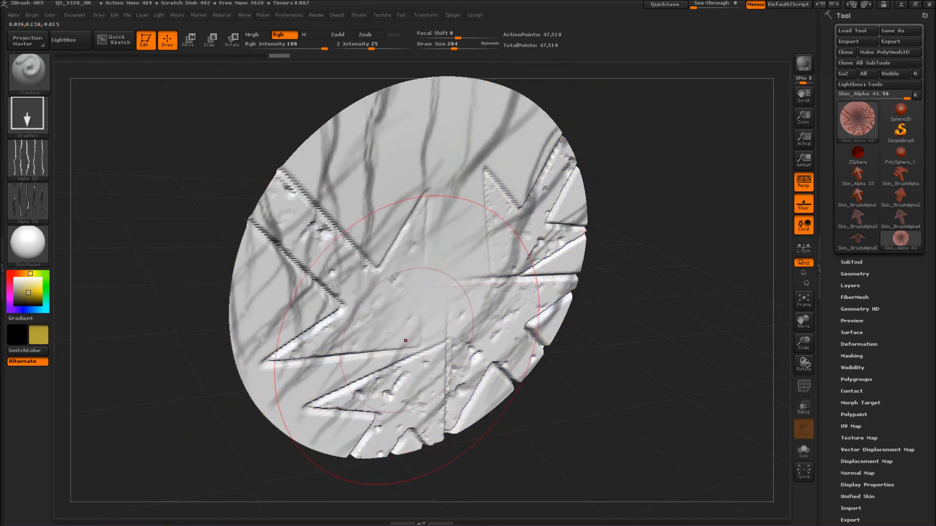
{"action": "left_click_drag", "start_coordinate": [431, 252], "coordinate": [404, 365]}
{"action": "left_click_drag", "start_coordinate": [334, 292], "coordinate": [307, 389]}
{"action": "left_click_drag", "start_coordinate": [512, 451], "coordinate": [210, 426]}
{"action": "left_click_drag", "start_coordinate": [276, 302], "coordinate": [275, 374]}
{"action": "left_click_drag", "start_coordinate": [363, 288], "coordinate": [370, 387]}
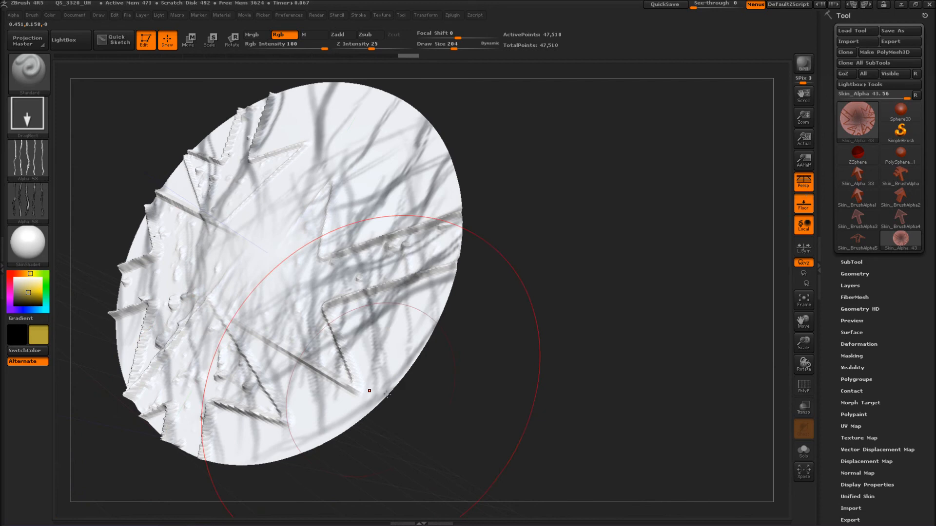
Step: Create a modified alpha from Alpha 58 with Make Modified Alpha
{"action": "left_click", "coordinate": [11, 16]}
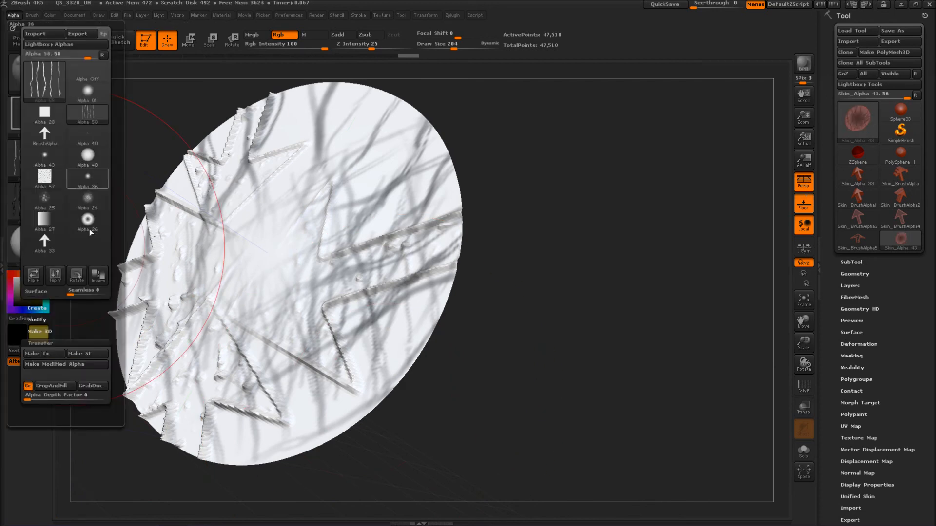
{"action": "left_click", "coordinate": [90, 361]}
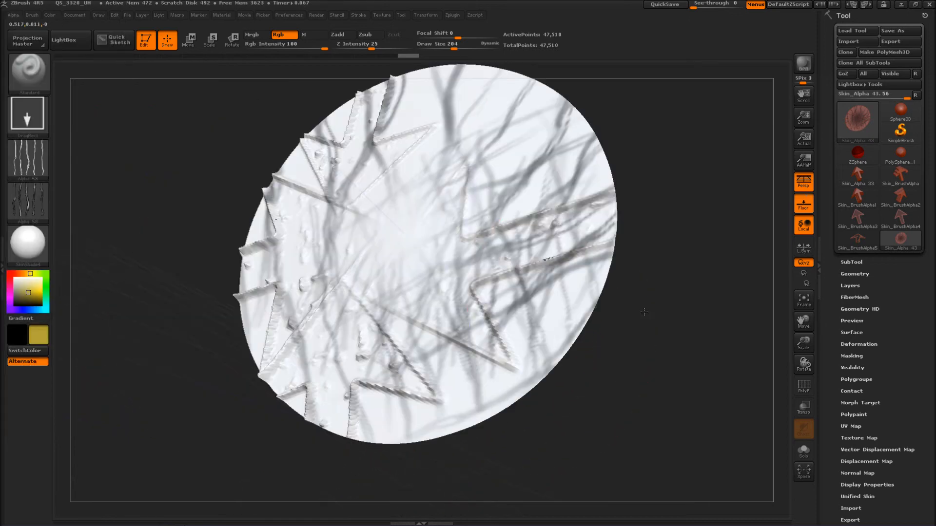
{"action": "left_click_drag", "start_coordinate": [643, 312], "coordinate": [631, 261]}
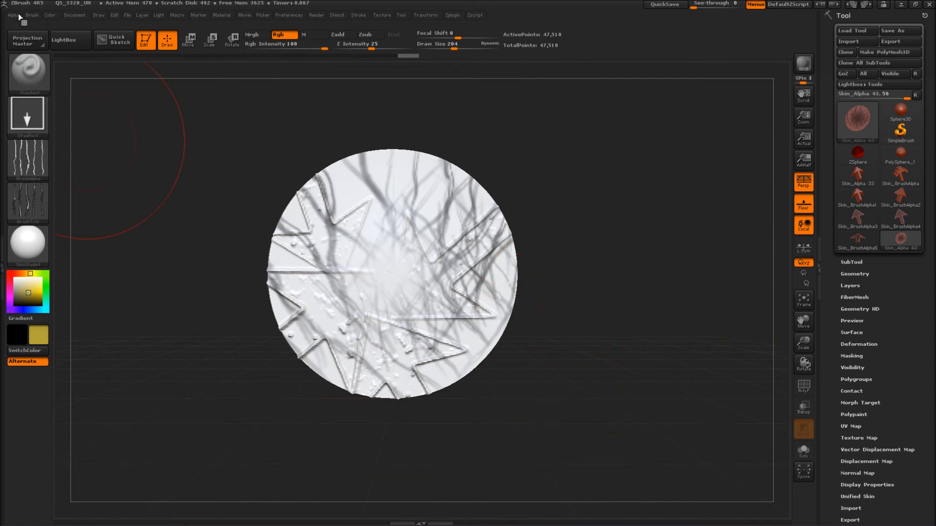
Step: Convert the modified streak alpha into a stencil with Make St and compare it with the disc
{"action": "left_click", "coordinate": [13, 15]}
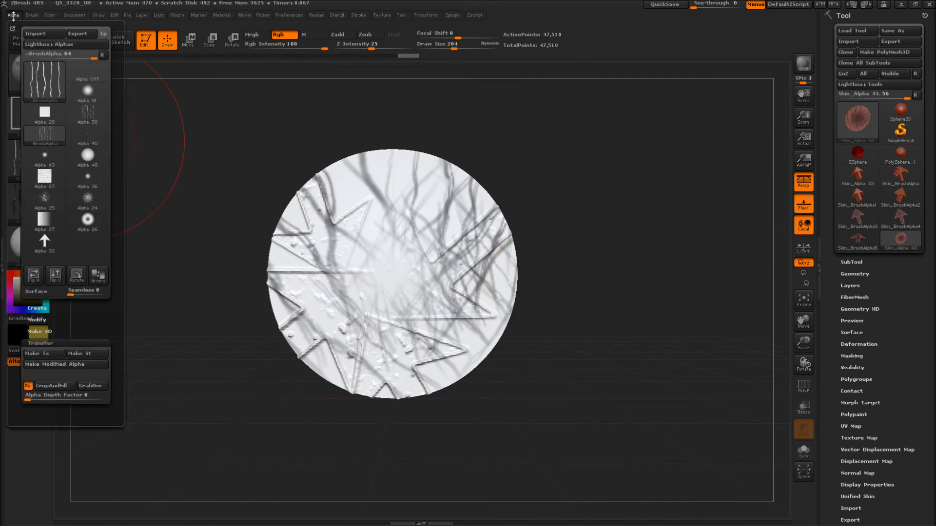
{"action": "left_click", "coordinate": [85, 354]}
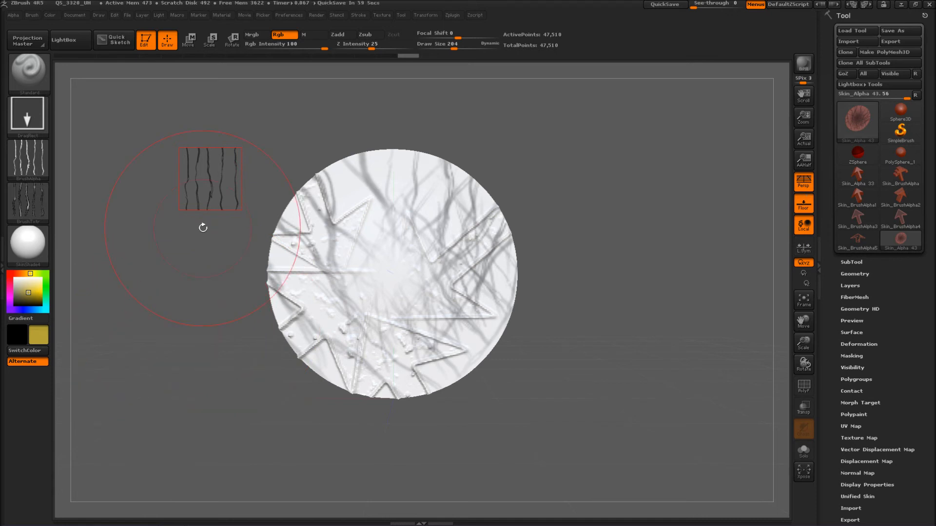
{"action": "mouse_move", "coordinate": [183, 231]}
{"action": "left_mouse_down", "text": "alt"}
{"action": "mouse_move", "coordinate": [45, 139]}
{"action": "mouse_move", "coordinate": [250, 240]}
{"action": "mouse_move", "coordinate": [193, 234]}
{"action": "left_mouse_up", "text": "alt"}
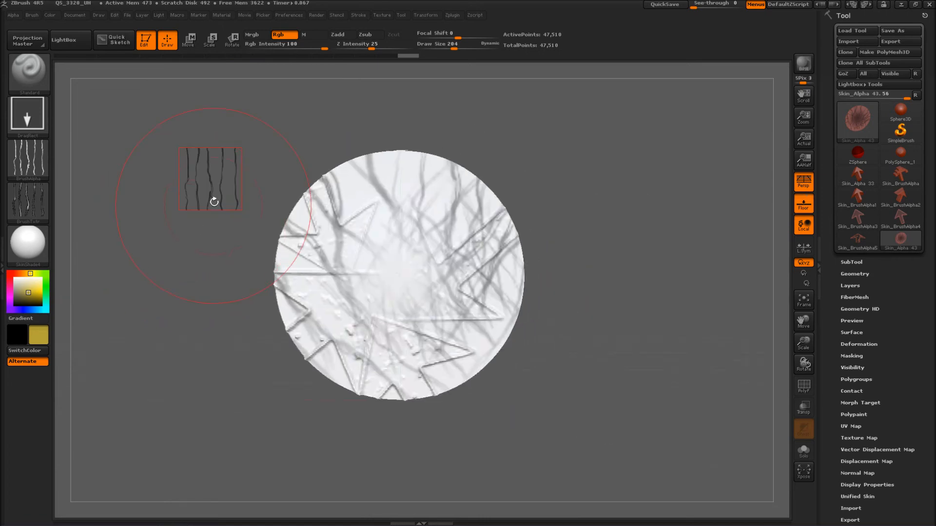
{"action": "right_click_drag", "start_coordinate": [238, 232], "coordinate": [220, 263], "text": "ctrl"}
{"action": "left_click_drag", "start_coordinate": [195, 269], "coordinate": [255, 333], "text": "alt"}
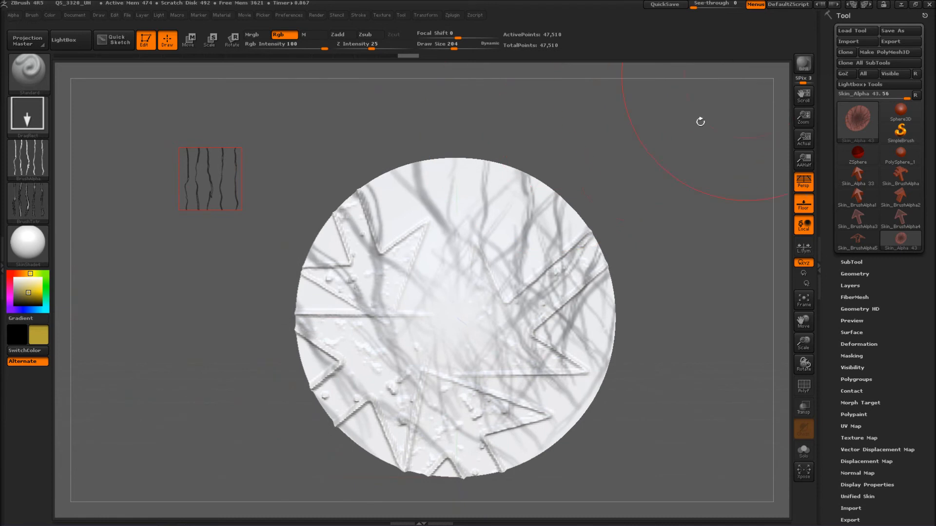
{"action": "left_click_drag", "start_coordinate": [250, 410], "coordinate": [248, 369], "text": "alt"}
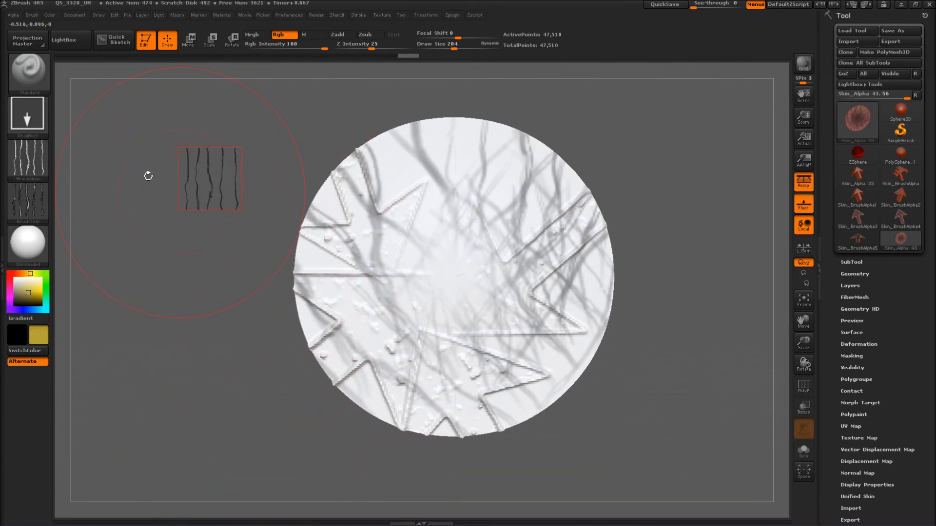
{"action": "mouse_move", "coordinate": [33, 159]}
{"action": "left_click_drag", "start_coordinate": [268, 284], "coordinate": [215, 250], "text": "alt"}
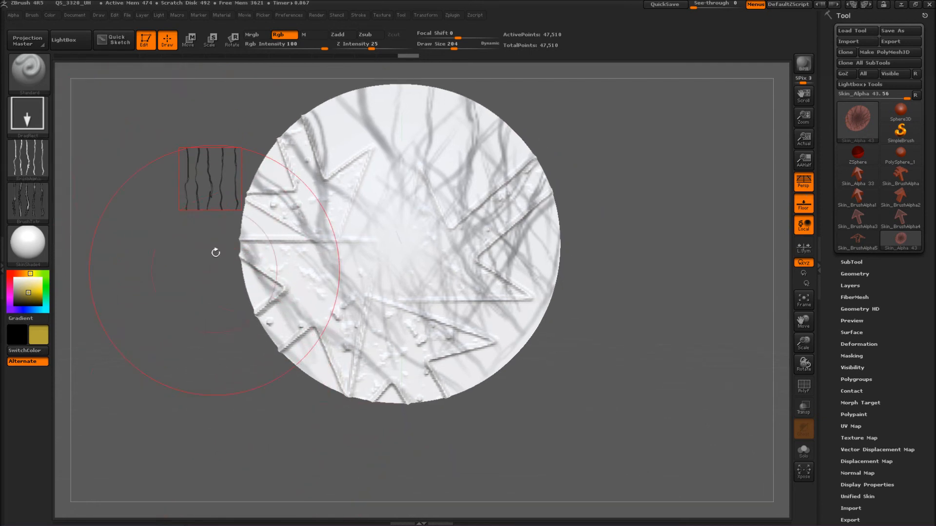
Step: Set the main colour to green (R 56, G 180, B 55) and fill the disc while the streak alpha is active
{"action": "left_click", "coordinate": [46, 286]}
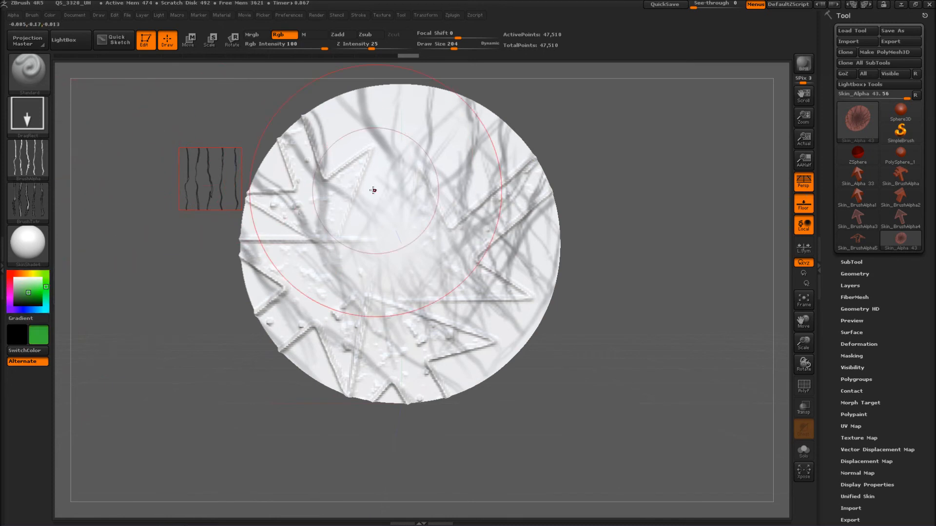
{"action": "left_click", "coordinate": [50, 16]}
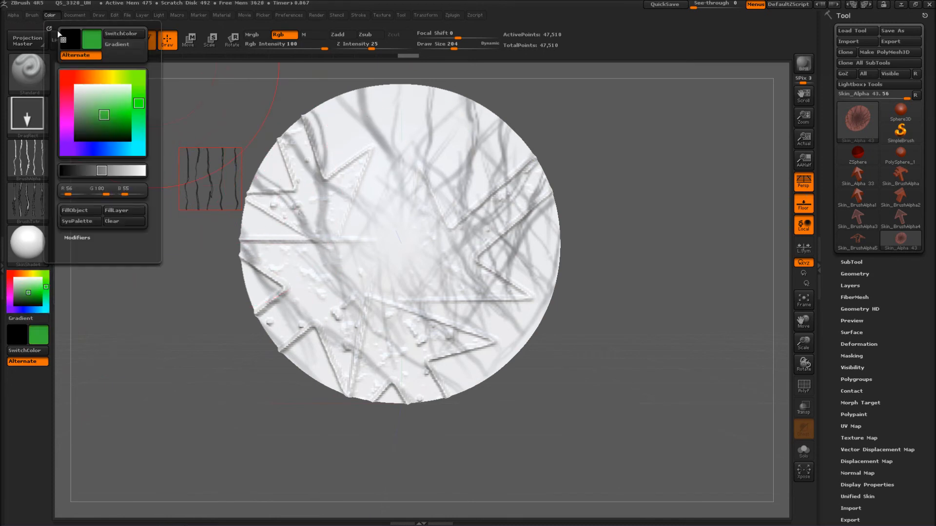
{"action": "left_click", "coordinate": [88, 213]}
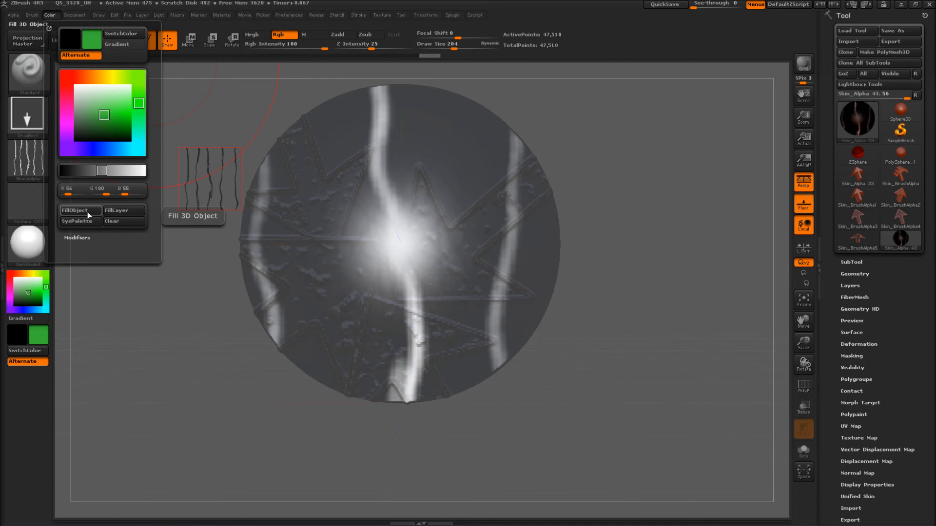
Step: Set the alpha to Alpha Off and fill the disc with the green main colour
{"action": "left_click", "coordinate": [28, 176]}
{"action": "left_click", "coordinate": [74, 173]}
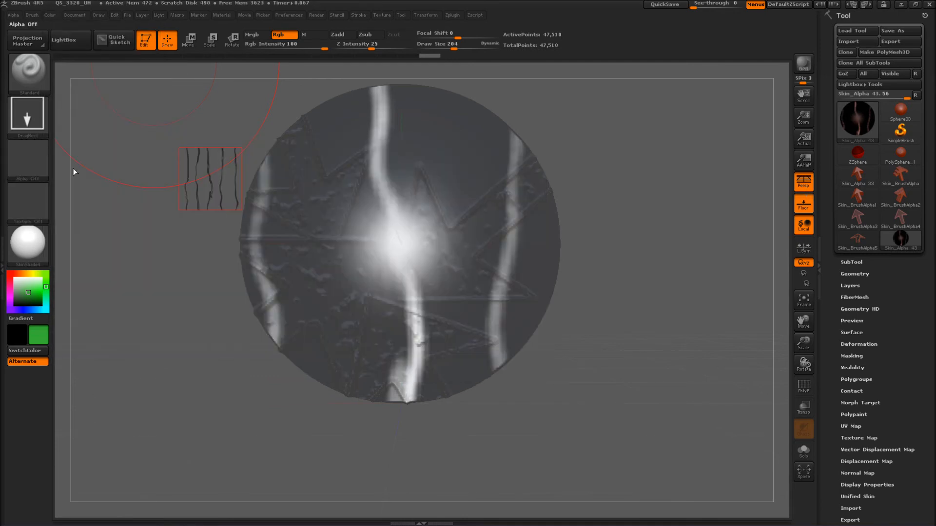
{"action": "left_click", "coordinate": [50, 15]}
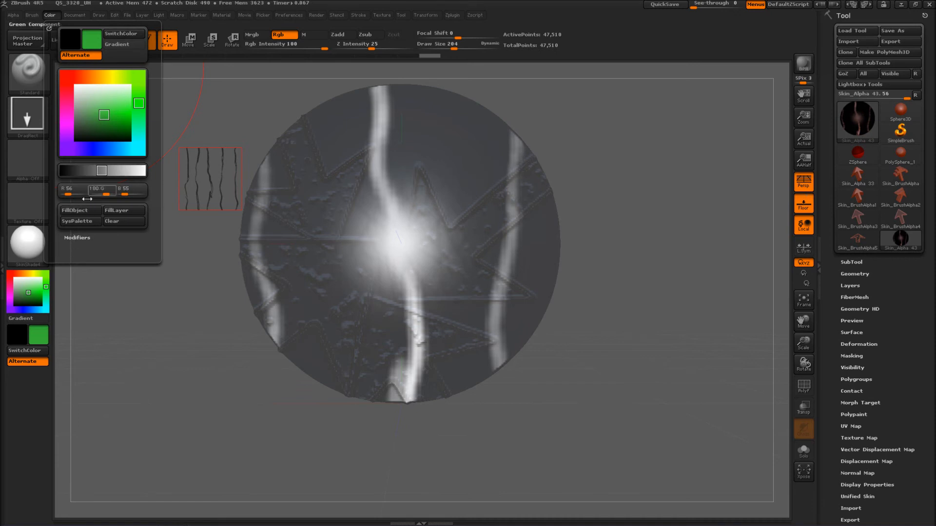
{"action": "left_click", "coordinate": [74, 210]}
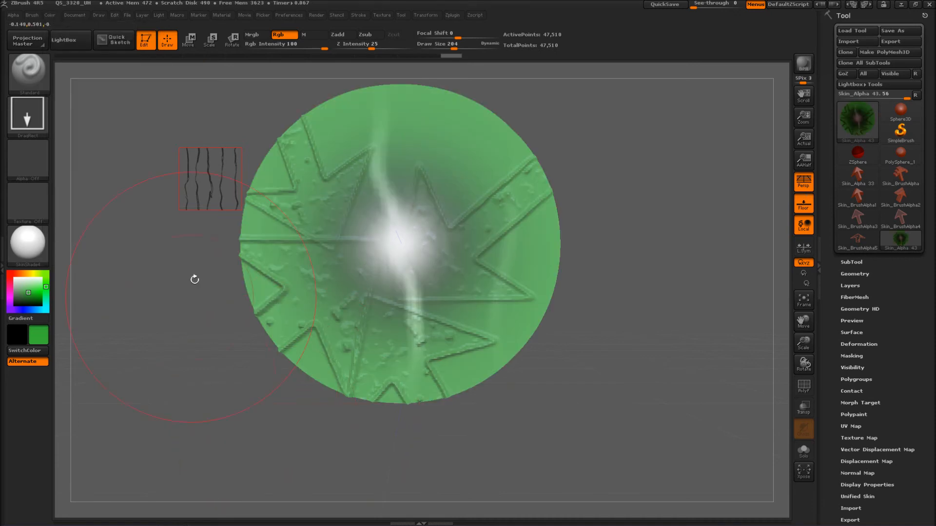
Step: Paint green through the streak stencil on several areas of the disc, using colour only
{"action": "mouse_move", "coordinate": [175, 273]}
{"action": "left_mouse_down"}
{"action": "mouse_move", "coordinate": [165, 295]}
{"action": "mouse_move", "coordinate": [352, 395]}
{"action": "mouse_move", "coordinate": [275, 337]}
{"action": "mouse_move", "coordinate": [233, 348]}
{"action": "mouse_move", "coordinate": [76, 306]}
{"action": "mouse_move", "coordinate": [33, 336]}
{"action": "mouse_move", "coordinate": [168, 340]}
{"action": "mouse_move", "coordinate": [203, 308]}
{"action": "left_mouse_up"}
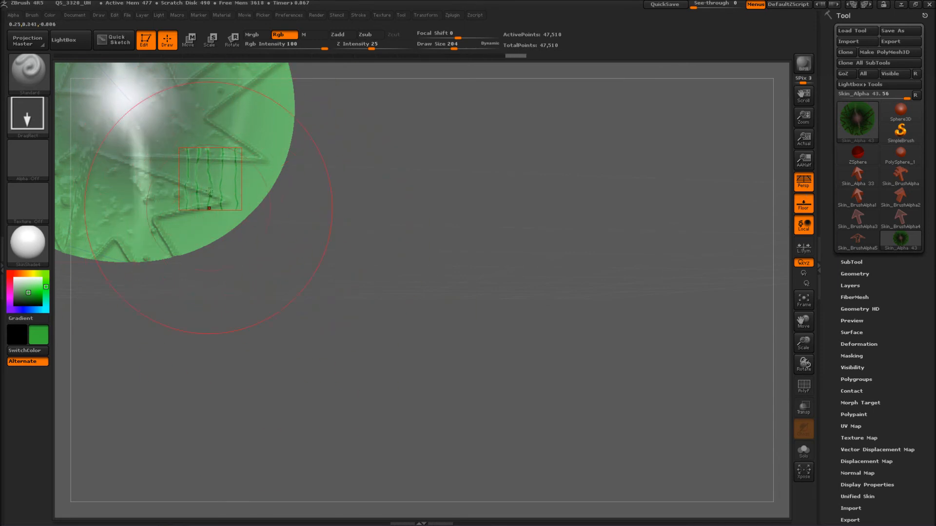
{"action": "left_click_drag", "start_coordinate": [376, 209], "coordinate": [312, 355]}
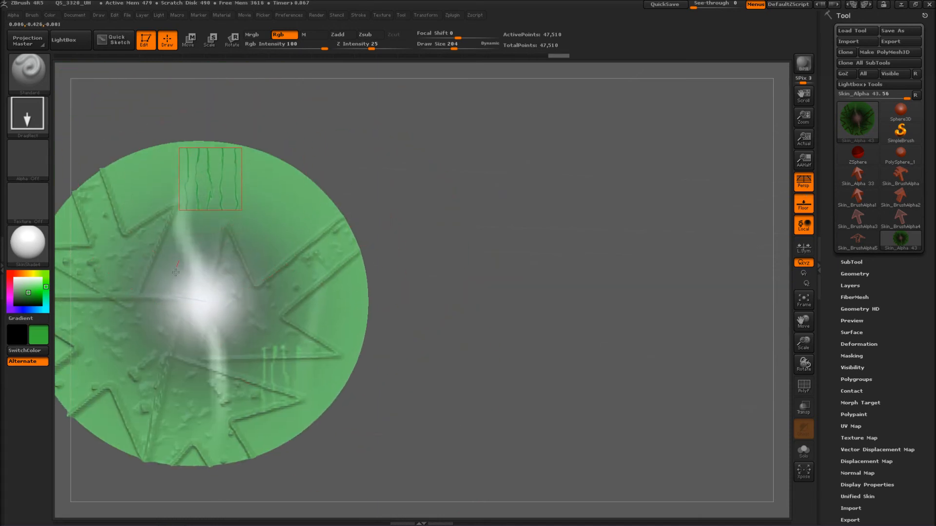
{"action": "left_click_drag", "start_coordinate": [462, 369], "coordinate": [488, 296], "text": "alt"}
{"action": "left_click_drag", "start_coordinate": [488, 338], "coordinate": [263, 344]}
{"action": "left_click_drag", "start_coordinate": [183, 322], "coordinate": [46, 366], "text": "alt"}
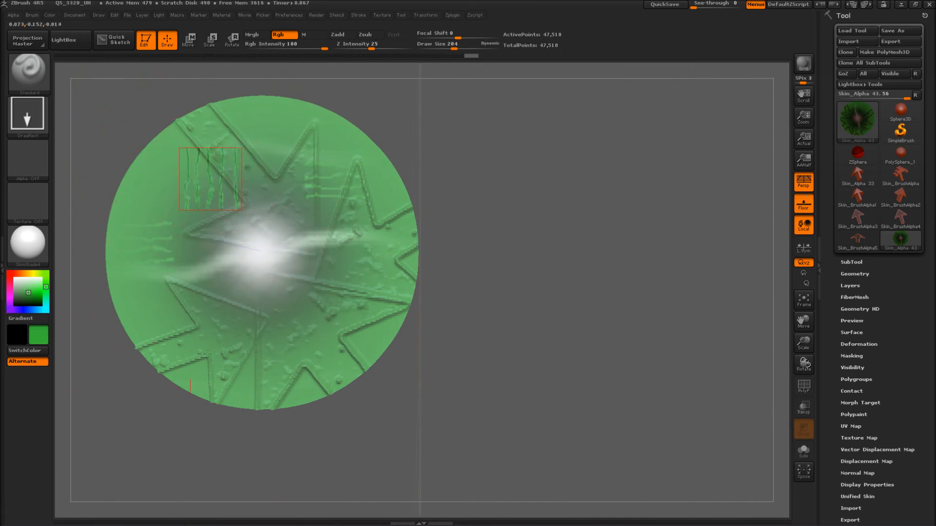
Step: Enable Zadd alongside Rgb and sculpt raised streaks through the stencil at several spots across the green disc
{"action": "left_click", "coordinate": [337, 35]}
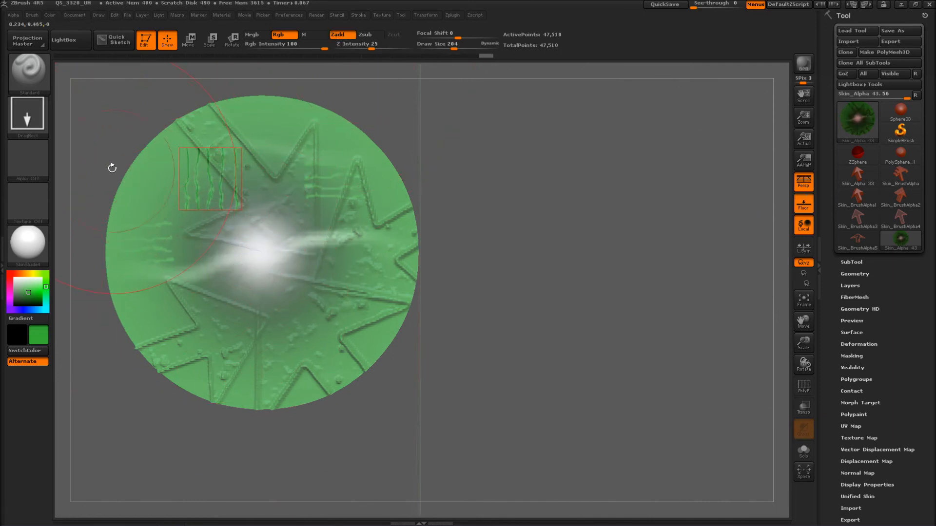
{"action": "left_click_drag", "start_coordinate": [212, 181], "coordinate": [228, 259]}
{"action": "mouse_move", "coordinate": [480, 288]}
{"action": "left_mouse_down"}
{"action": "mouse_move", "coordinate": [539, 297]}
{"action": "mouse_move", "coordinate": [525, 307]}
{"action": "mouse_move", "coordinate": [520, 296]}
{"action": "mouse_move", "coordinate": [392, 277]}
{"action": "mouse_move", "coordinate": [411, 297]}
{"action": "mouse_move", "coordinate": [424, 178]}
{"action": "mouse_move", "coordinate": [413, 169]}
{"action": "left_mouse_up"}
{"action": "left_click_drag", "start_coordinate": [432, 283], "coordinate": [579, 311], "text": "alt"}
{"action": "left_click_drag", "start_coordinate": [211, 176], "coordinate": [351, 234]}
{"action": "left_click_drag", "start_coordinate": [478, 269], "coordinate": [420, 284], "text": "alt"}
{"action": "left_click_drag", "start_coordinate": [247, 185], "coordinate": [292, 414]}
{"action": "left_click_drag", "start_coordinate": [534, 331], "coordinate": [521, 245], "text": "alt"}
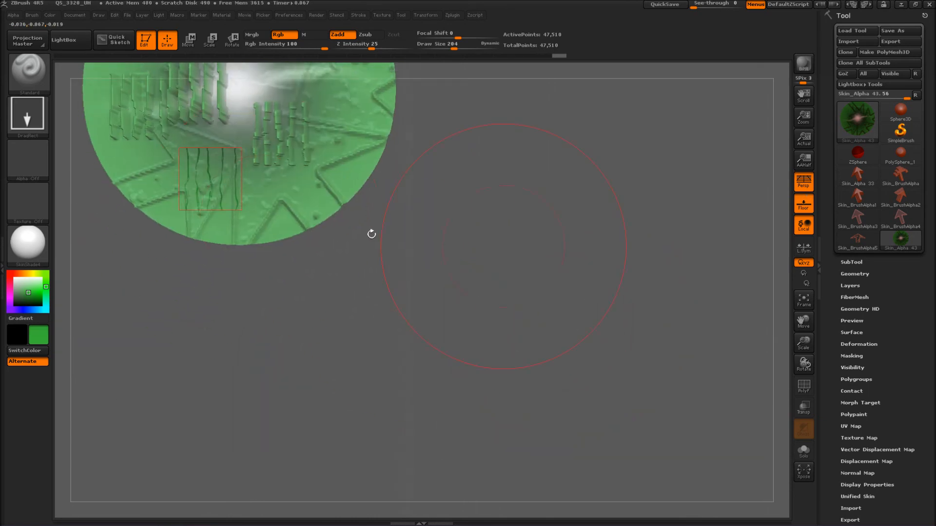
{"action": "left_click_drag", "start_coordinate": [205, 171], "coordinate": [276, 240]}
{"action": "left_click_drag", "start_coordinate": [496, 302], "coordinate": [377, 397], "text": "alt"}
{"action": "left_click_drag", "start_coordinate": [319, 308], "coordinate": [306, 331], "text": "alt"}
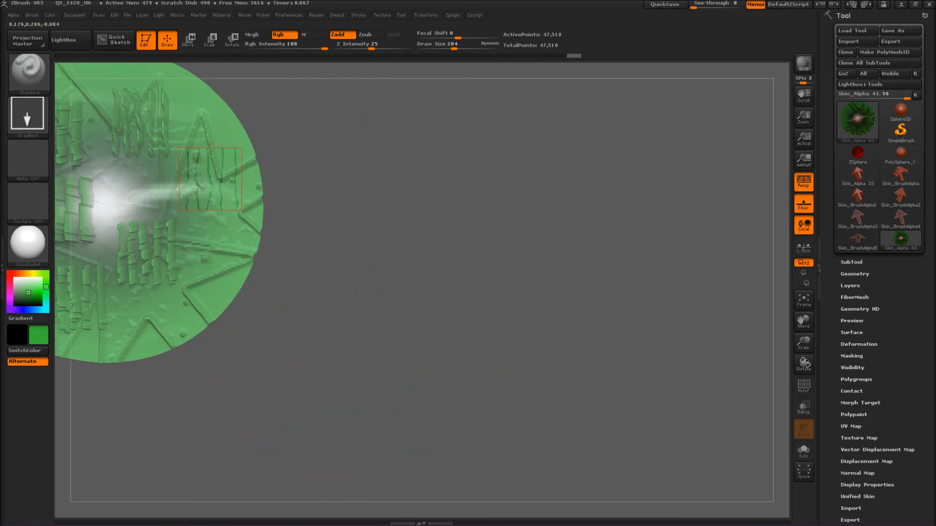
{"action": "left_click_drag", "start_coordinate": [449, 316], "coordinate": [672, 390], "text": "alt"}
{"action": "left_click_drag", "start_coordinate": [120, 195], "coordinate": [148, 154]}
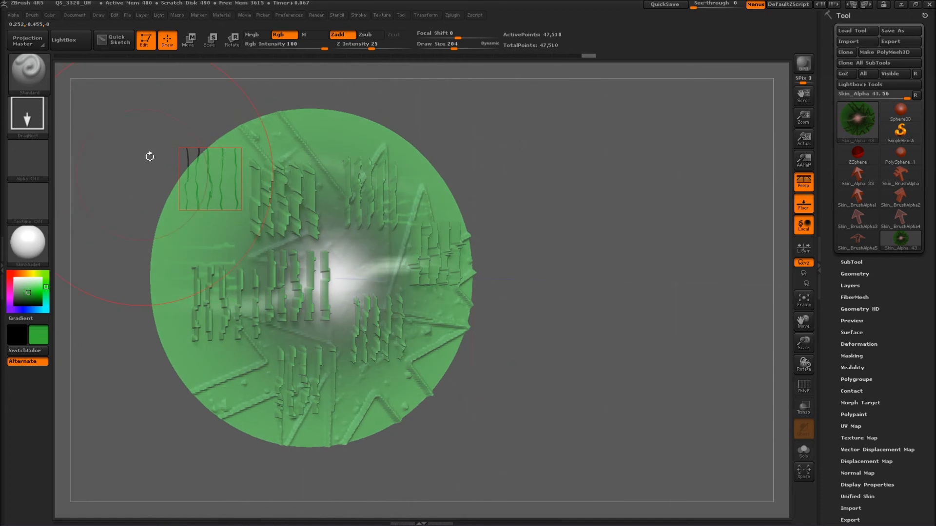
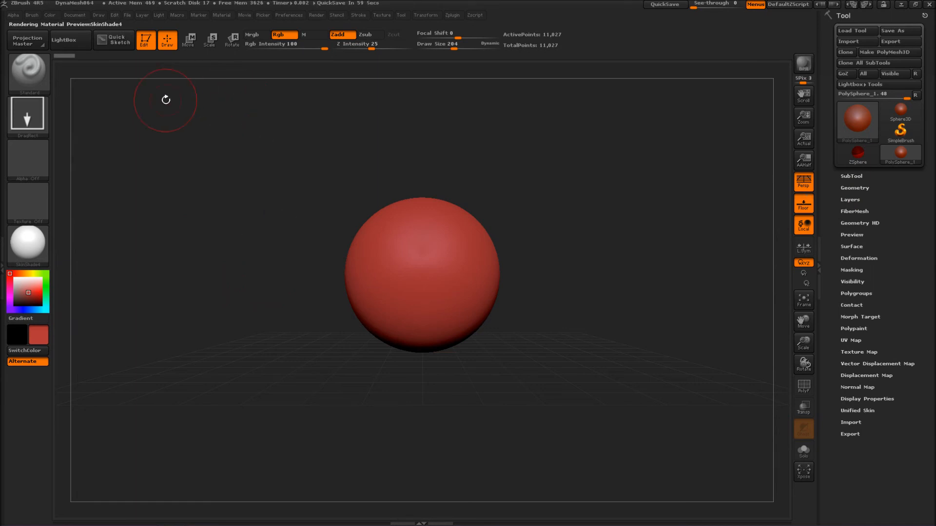
Step: Reopen the DynaMesh064 project without saving the changes
{"action": "left_click", "coordinate": [63, 39]}
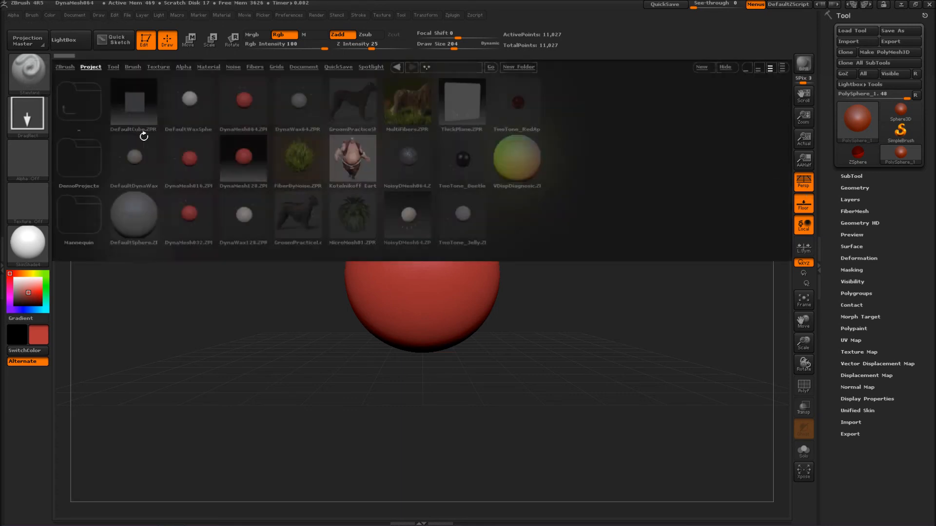
{"action": "double_click", "coordinate": [234, 95]}
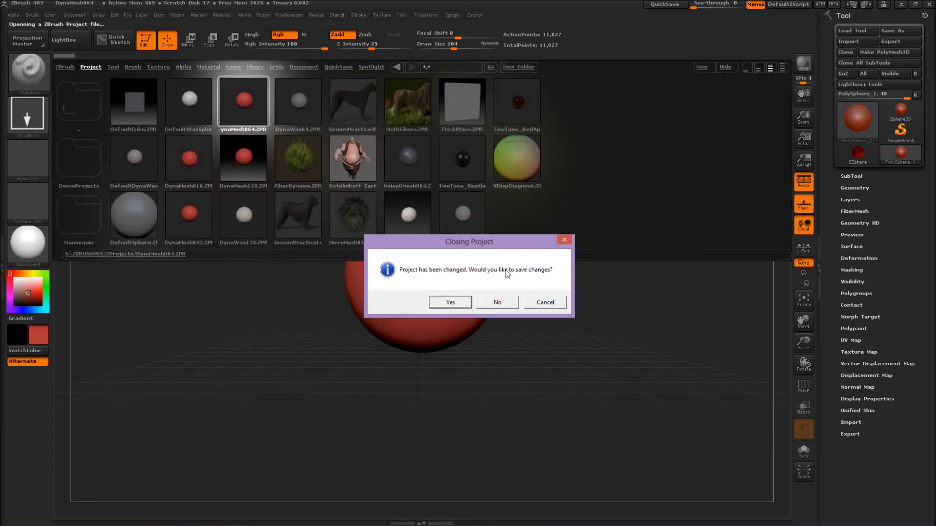
{"action": "left_click", "coordinate": [497, 302]}
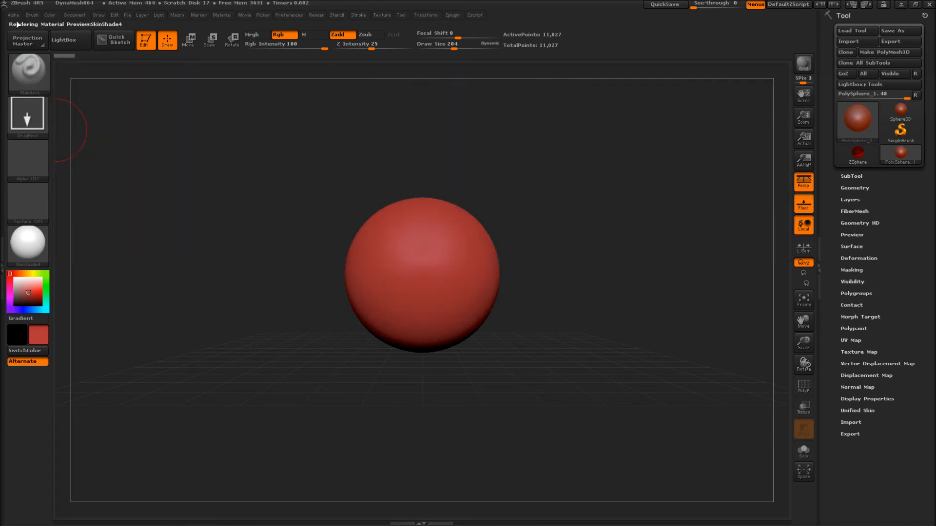
Step: Try to create a stencil with Make St while the alpha is off and check it against the sphere
{"action": "left_click", "coordinate": [13, 15]}
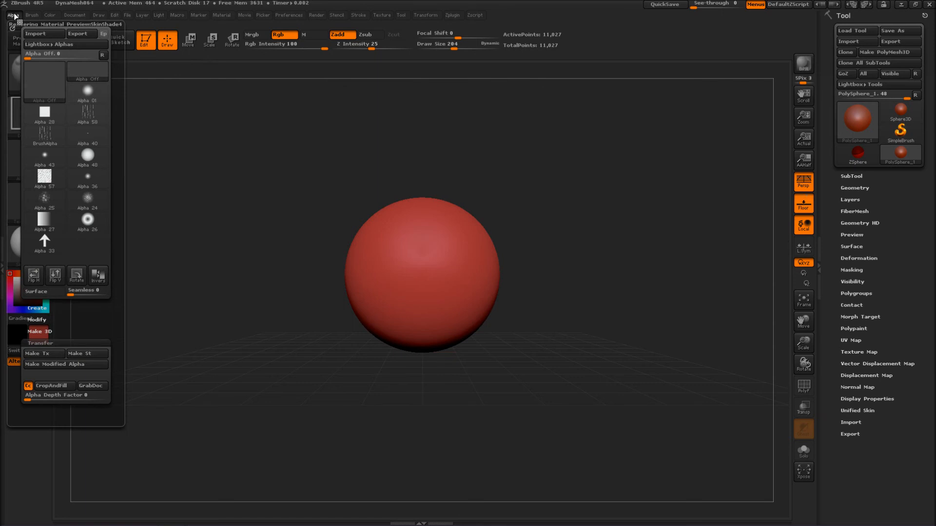
{"action": "left_click", "coordinate": [90, 355]}
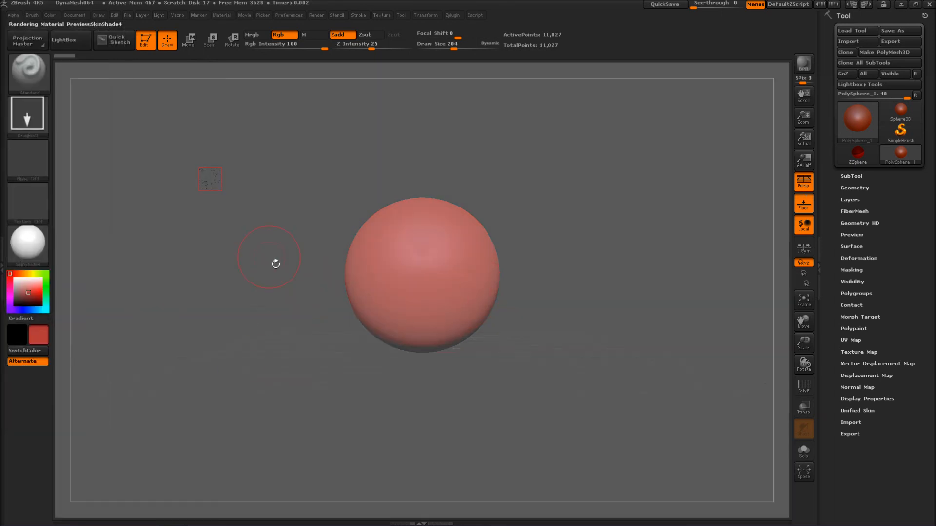
{"action": "left_click_drag", "start_coordinate": [261, 278], "coordinate": [252, 278]}
{"action": "mouse_move", "coordinate": [200, 188]}
{"action": "left_mouse_down"}
{"action": "mouse_move", "coordinate": [251, 297]}
{"action": "mouse_move", "coordinate": [263, 358]}
{"action": "left_mouse_up"}
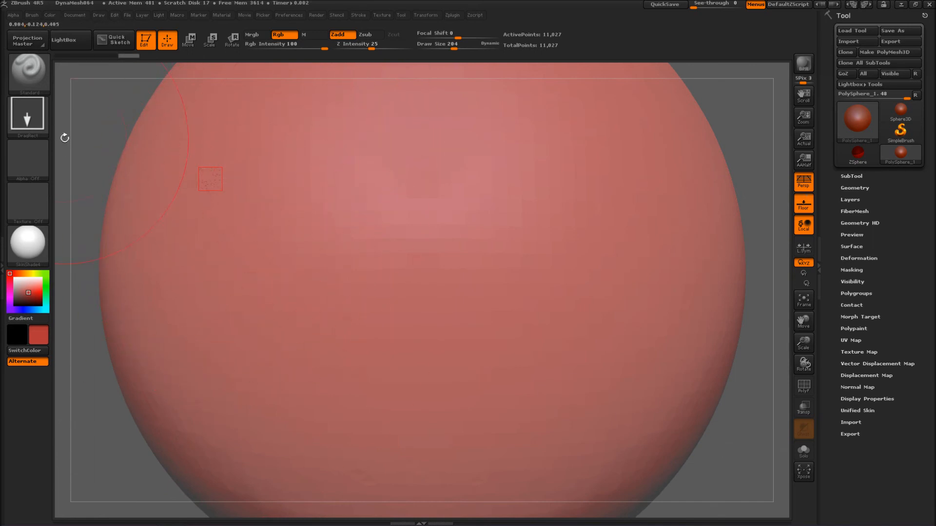
Step: Pick the soft round alpha for the Standard brush and convert it into a stencil with Make St
{"action": "left_click", "coordinate": [31, 164]}
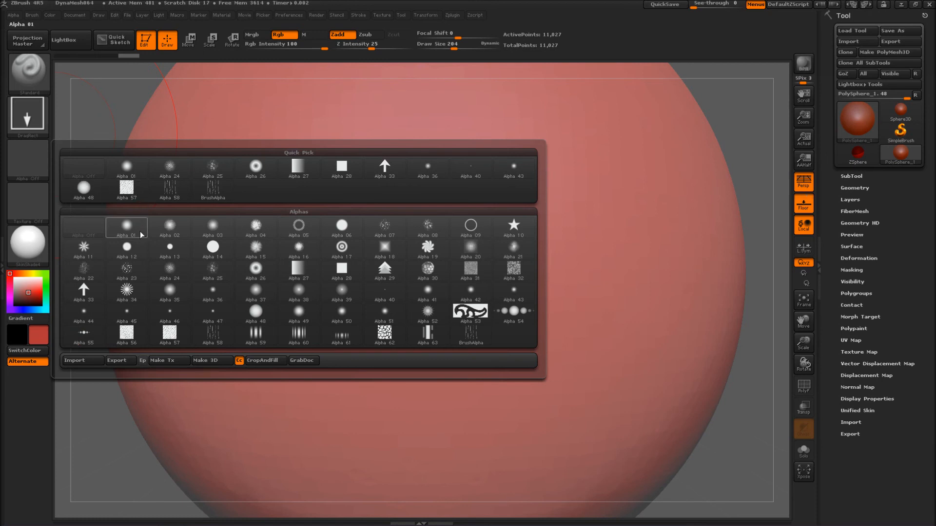
{"action": "left_click", "coordinate": [126, 225]}
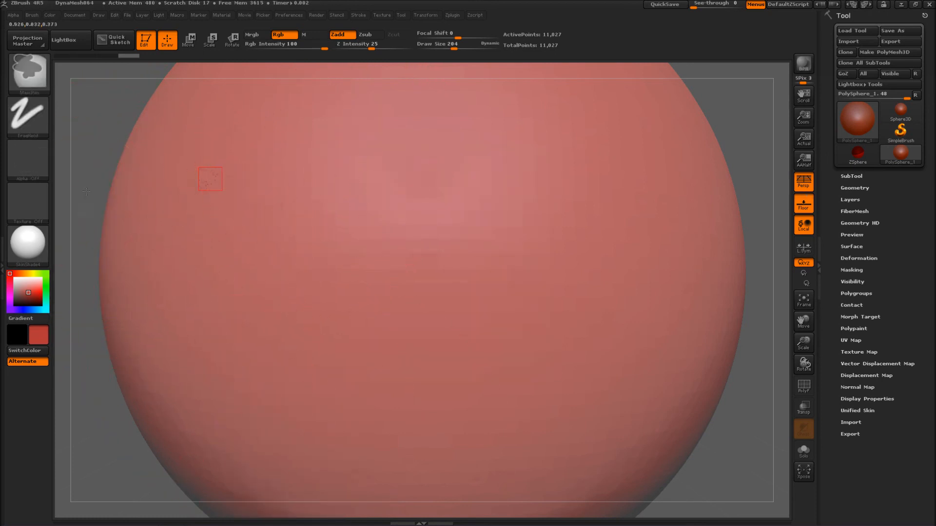
{"action": "right_click_drag", "start_coordinate": [90, 202], "coordinate": [92, 167], "text": "ctrl"}
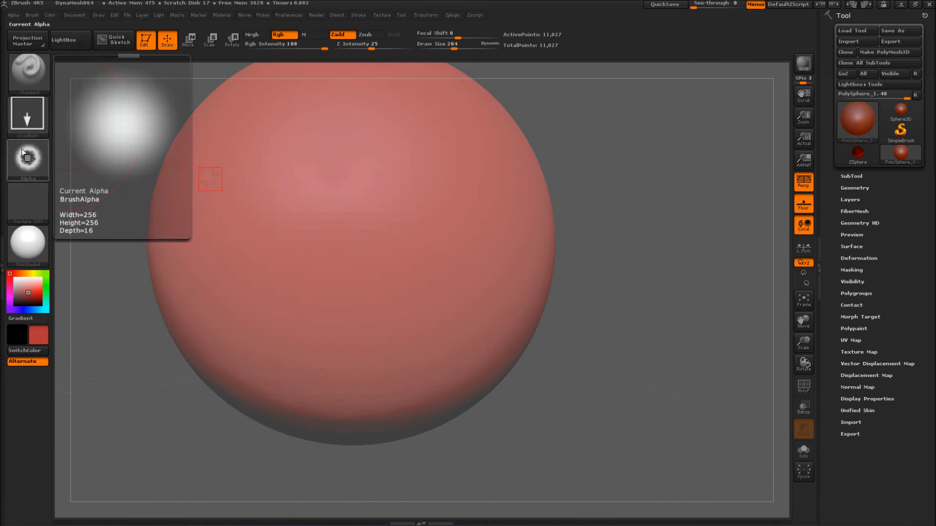
{"action": "left_click", "coordinate": [12, 15]}
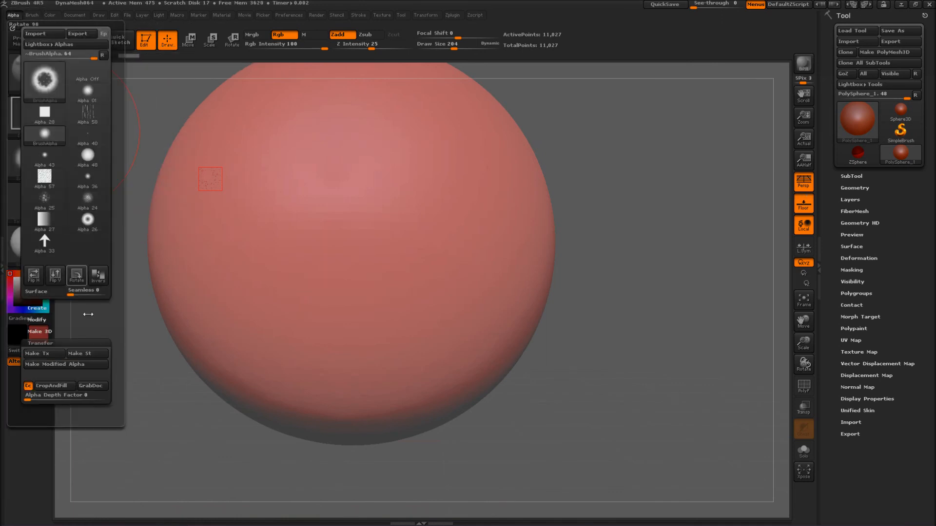
{"action": "left_click", "coordinate": [90, 355]}
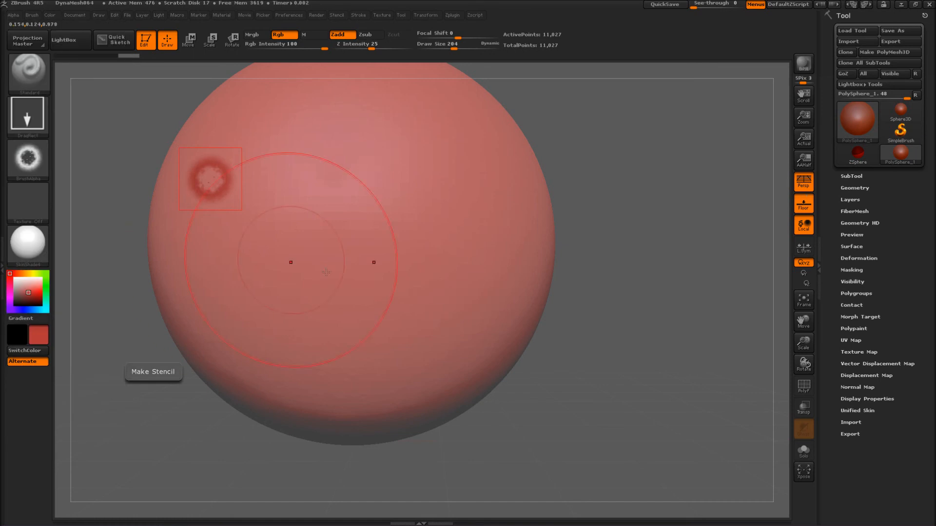
Step: Sculpt raised marks through the round stencil at several places on the low-resolution sphere
{"action": "left_click_drag", "start_coordinate": [387, 464], "coordinate": [384, 439]}
{"action": "left_click_drag", "start_coordinate": [201, 179], "coordinate": [224, 194]}
{"action": "mouse_move", "coordinate": [141, 477]}
{"action": "left_mouse_down"}
{"action": "mouse_move", "coordinate": [60, 482]}
{"action": "mouse_move", "coordinate": [162, 487]}
{"action": "mouse_move", "coordinate": [265, 443]}
{"action": "left_mouse_up"}
{"action": "left_click_drag", "start_coordinate": [185, 423], "coordinate": [77, 419]}
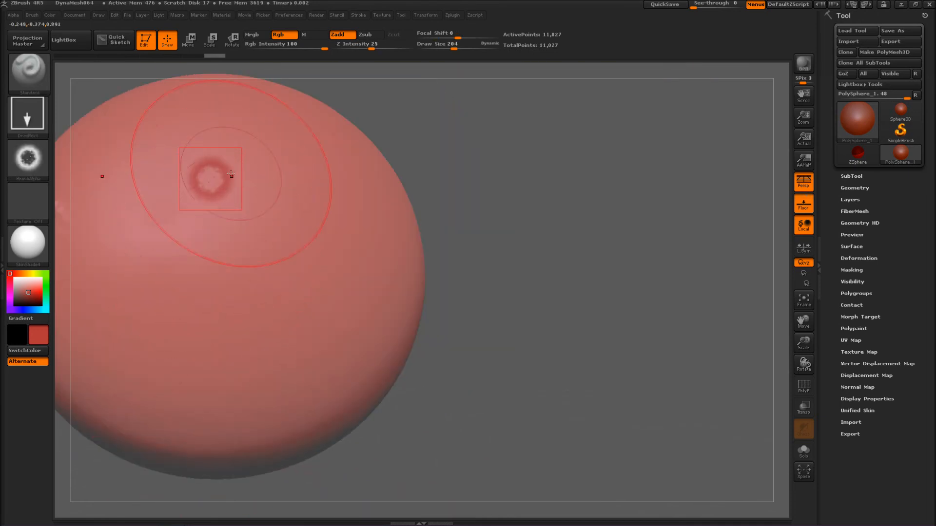
{"action": "left_click_drag", "start_coordinate": [208, 210], "coordinate": [213, 201]}
{"action": "left_click_drag", "start_coordinate": [209, 195], "coordinate": [214, 200]}
{"action": "left_click_drag", "start_coordinate": [495, 330], "coordinate": [461, 312]}
{"action": "left_click_drag", "start_coordinate": [212, 176], "coordinate": [233, 197]}
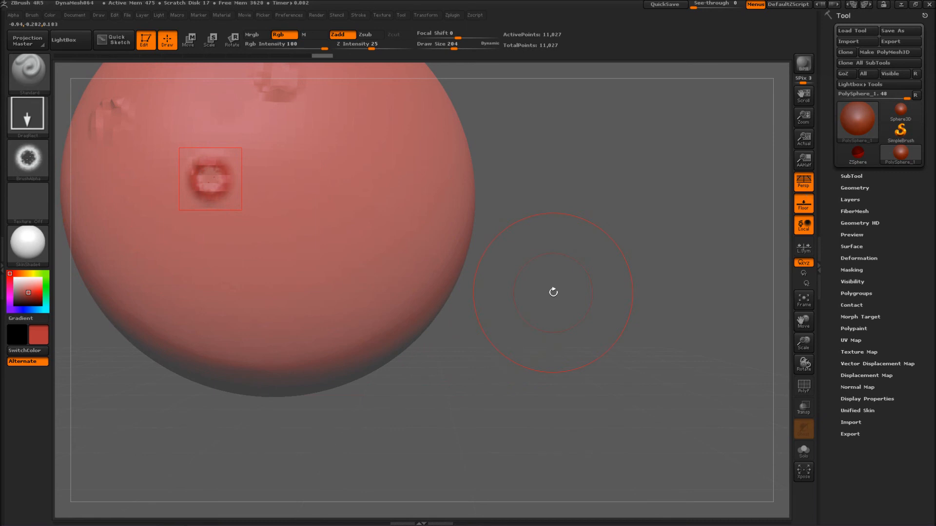
Step: Reload a fresh DynaMesh064 sphere, discarding the sculpted marks, and subdivide it to a high resolution
{"action": "left_click", "coordinate": [68, 40]}
{"action": "double_click", "coordinate": [242, 107]}
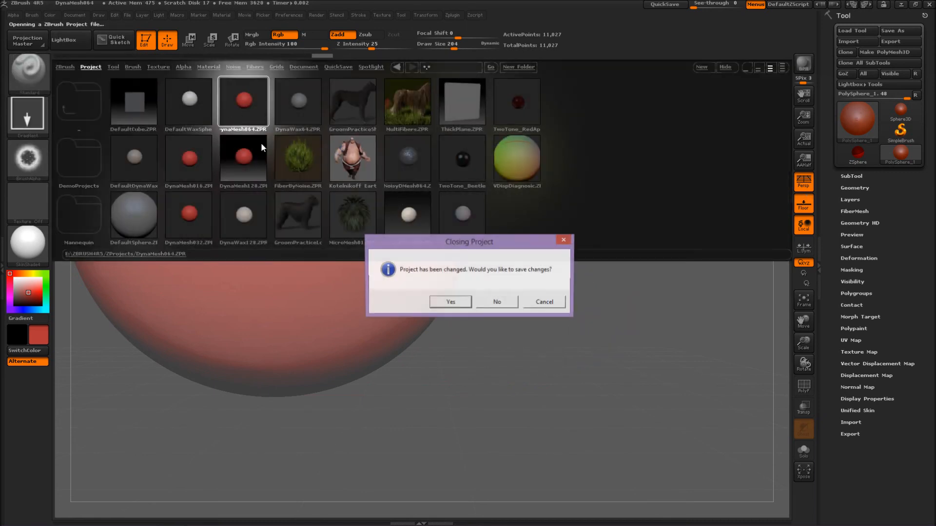
{"action": "left_click", "coordinate": [496, 299]}
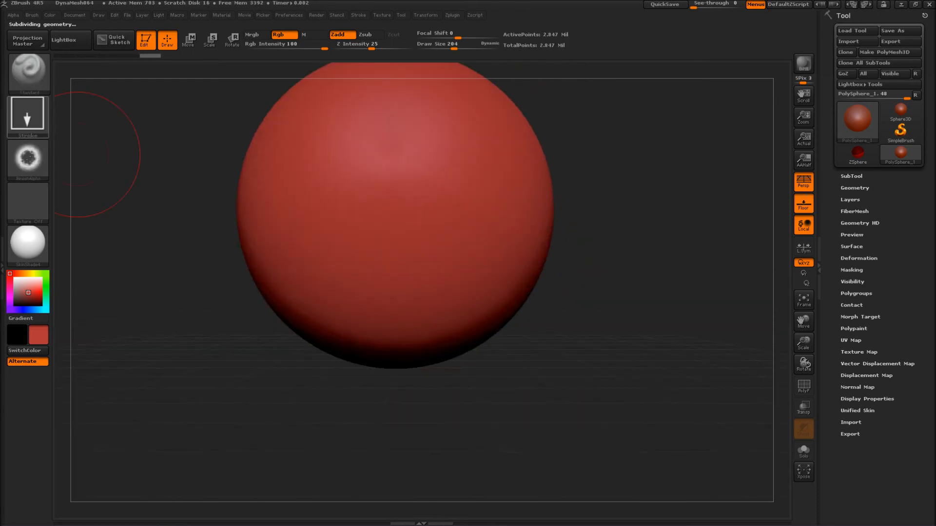
Step: Select the arrow-shaped Alpha 33 and stamp it repeatedly over the front of the subdivided sphere
{"action": "left_click", "coordinate": [15, 15]}
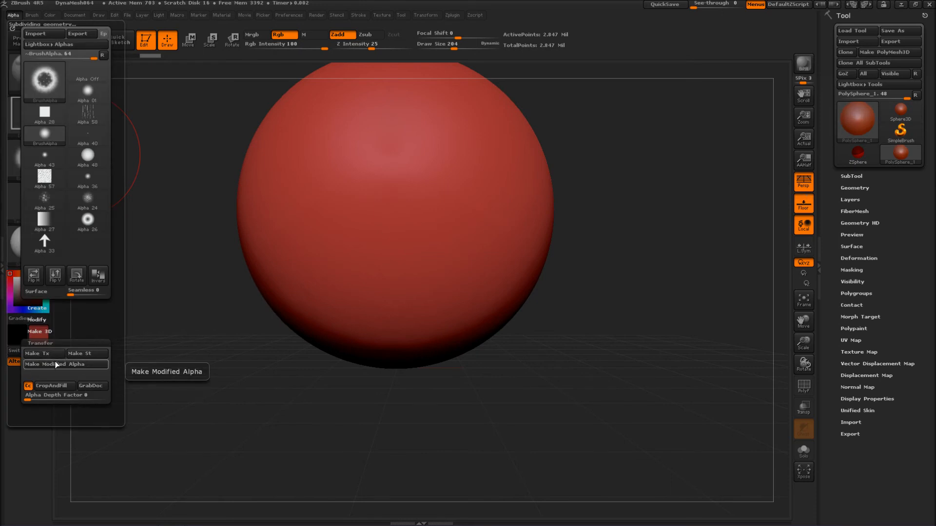
{"action": "left_click", "coordinate": [45, 240]}
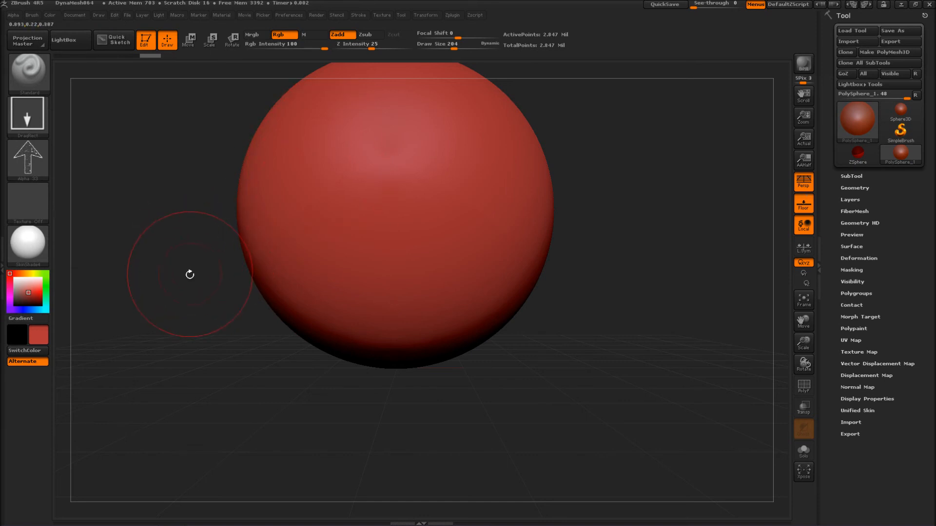
{"action": "left_click_drag", "start_coordinate": [190, 274], "coordinate": [199, 330], "text": "alt"}
{"action": "left_click_drag", "start_coordinate": [367, 234], "coordinate": [382, 295]}
{"action": "left_click_drag", "start_coordinate": [307, 168], "coordinate": [285, 258]}
{"action": "mouse_move", "coordinate": [359, 229]}
{"action": "left_mouse_down"}
{"action": "mouse_move", "coordinate": [341, 312]}
{"action": "mouse_move", "coordinate": [358, 395]}
{"action": "left_mouse_up"}
{"action": "left_click_drag", "start_coordinate": [336, 336], "coordinate": [297, 385]}
{"action": "left_click_drag", "start_coordinate": [294, 304], "coordinate": [287, 251]}
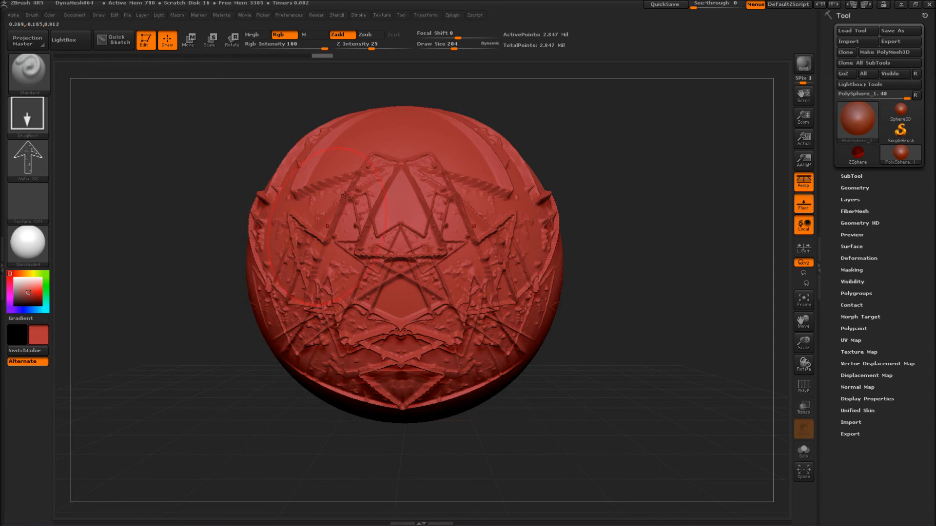
{"action": "left_click_drag", "start_coordinate": [382, 167], "coordinate": [378, 140]}
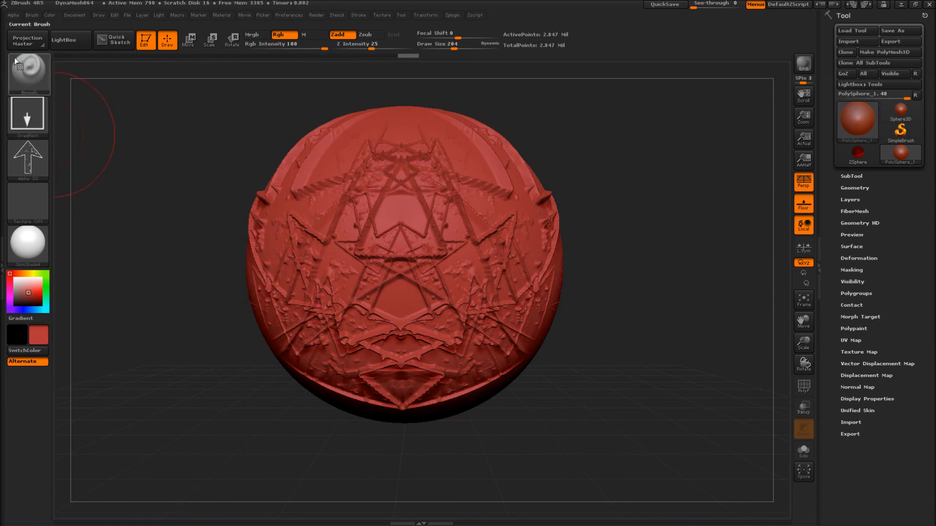
Step: Create two modified alphas from the noisy arrow Alpha 33 with Make Modified Alpha
{"action": "left_click", "coordinate": [14, 14]}
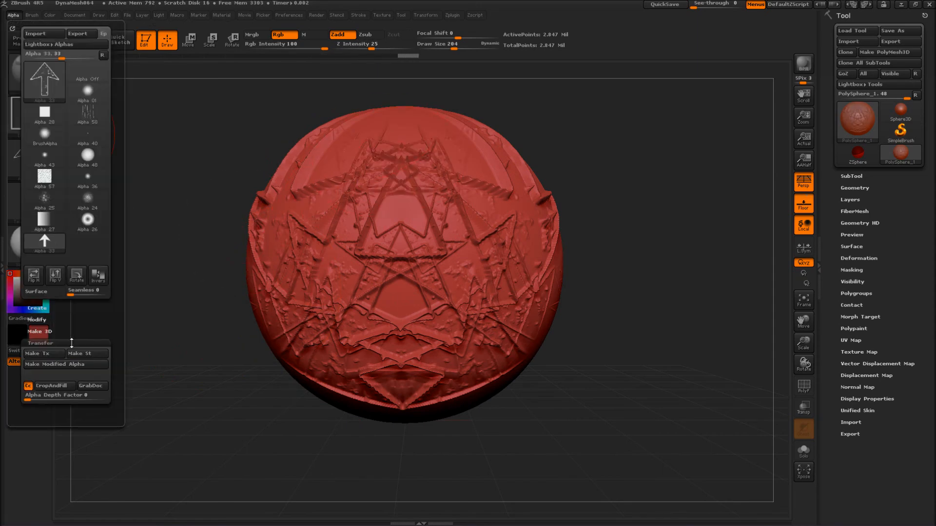
{"action": "left_click", "coordinate": [39, 365]}
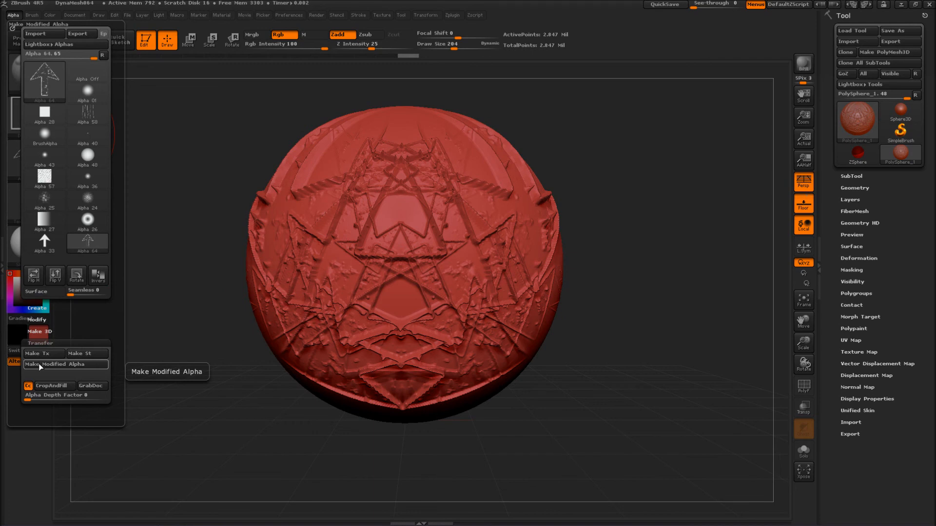
{"action": "left_click", "coordinate": [39, 364]}
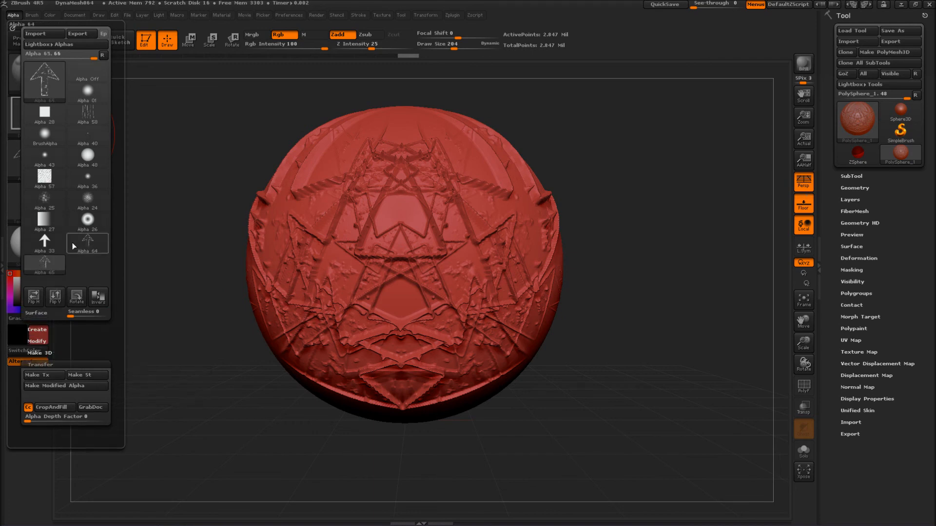
Step: Reselect Alpha 33 and lower its Noise in the Modify settings until the arrow is plain white
{"action": "left_click", "coordinate": [44, 242]}
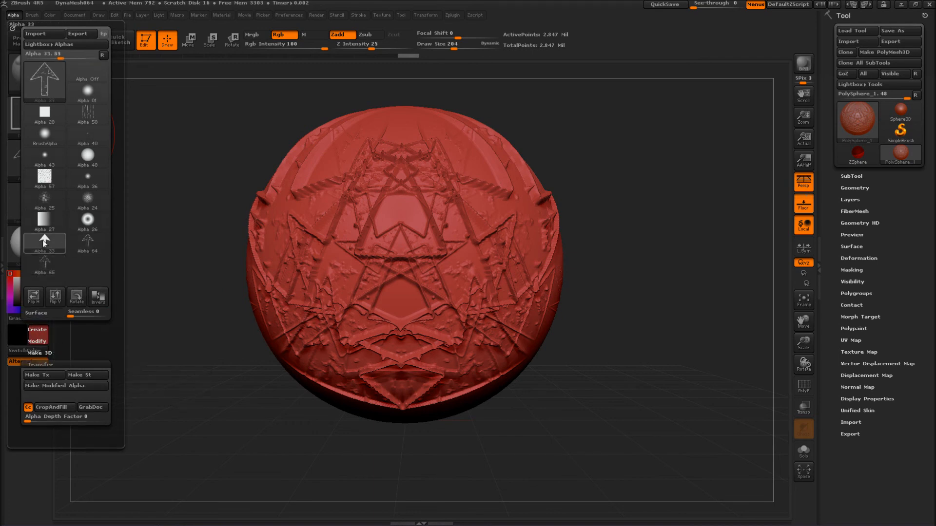
{"action": "left_click", "coordinate": [36, 341]}
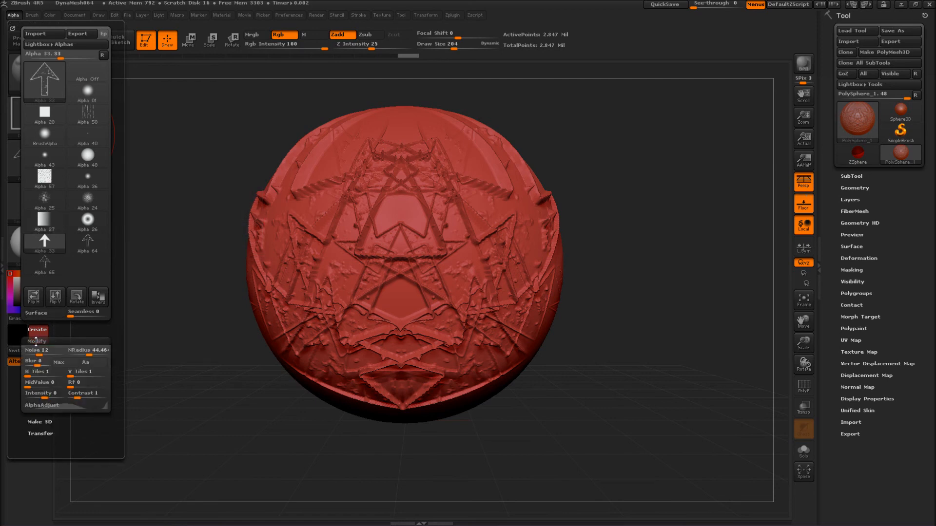
{"action": "left_click_drag", "start_coordinate": [39, 355], "coordinate": [29, 355]}
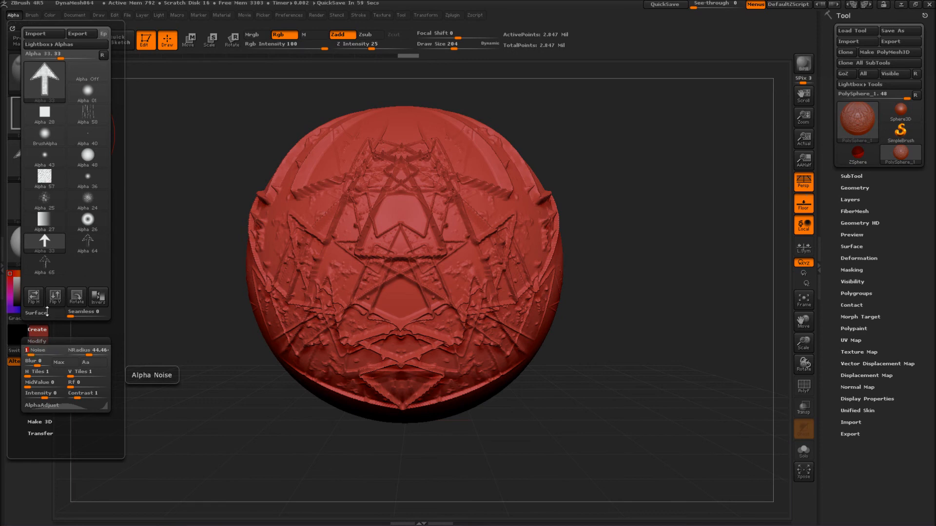
{"action": "mouse_move", "coordinate": [30, 83]}
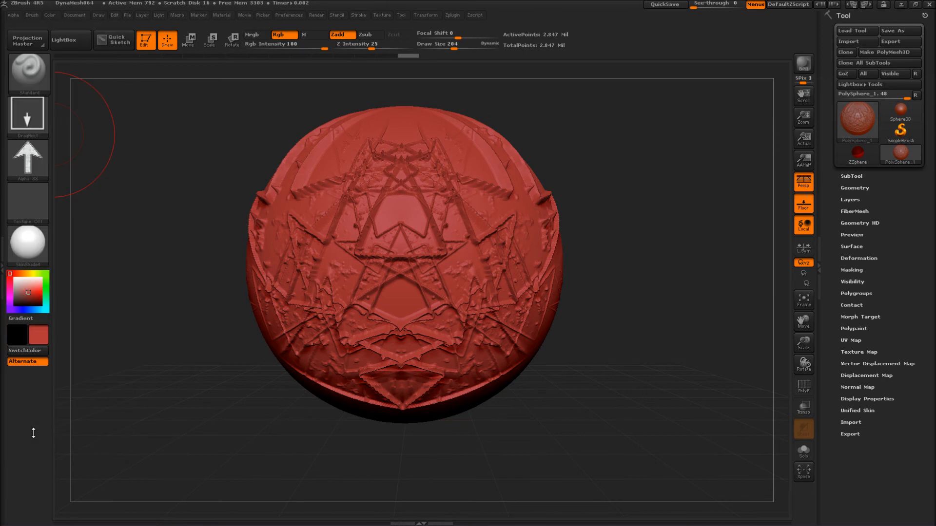
{"action": "left_click", "coordinate": [14, 17]}
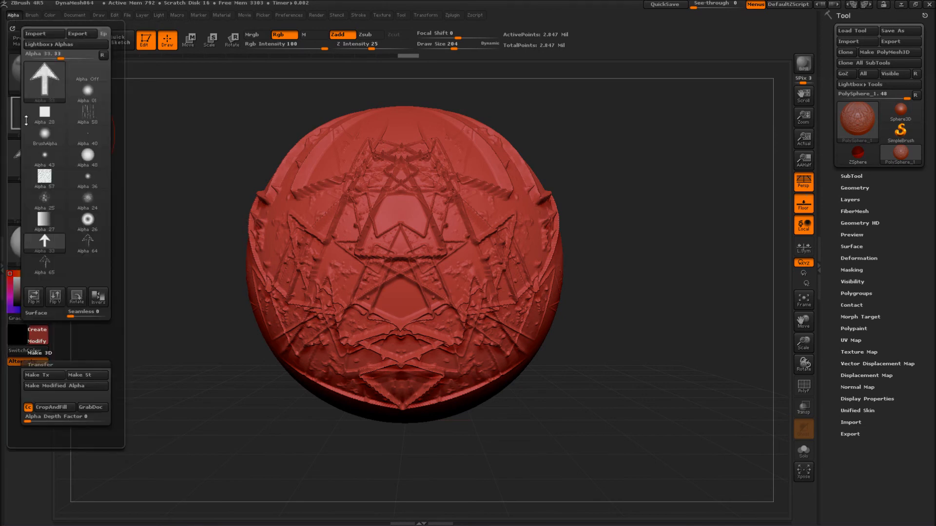
Step: Create a modified alpha from the noise-free Alpha 33
{"action": "left_click", "coordinate": [49, 384]}
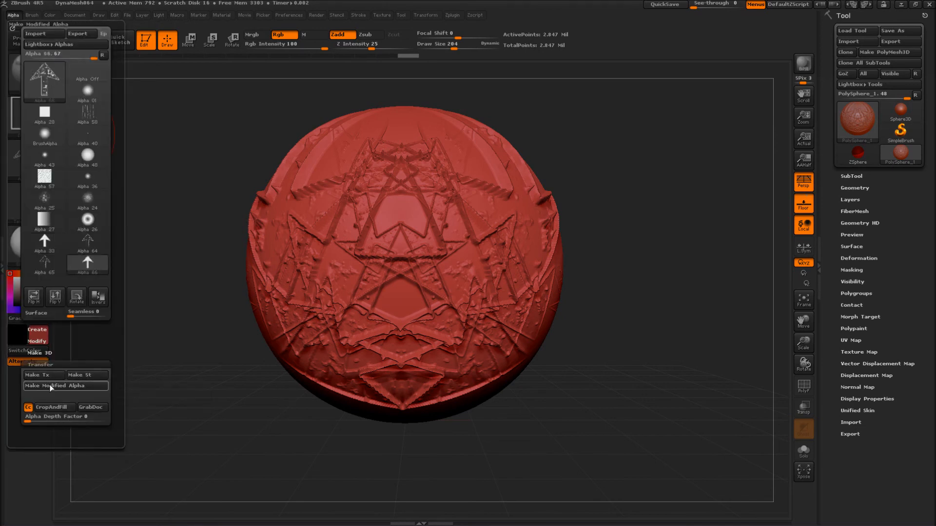
{"action": "mouse_move", "coordinate": [91, 258]}
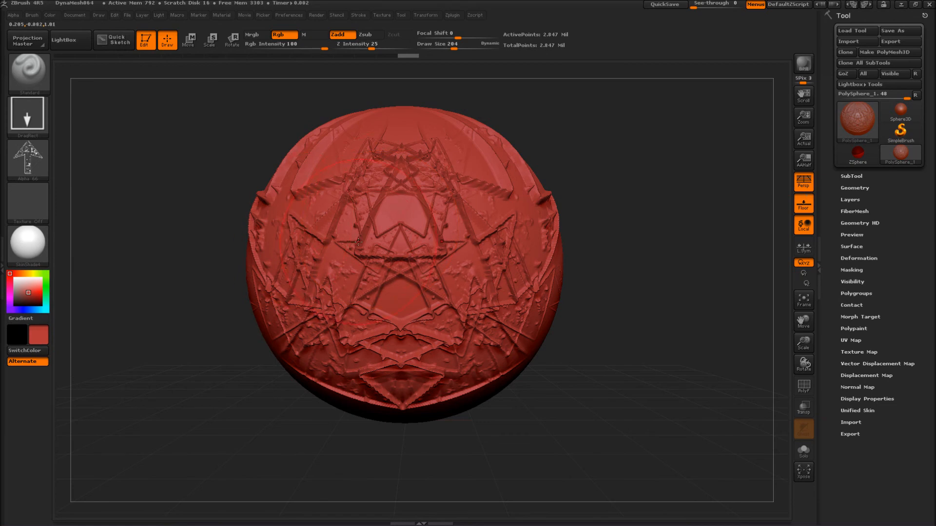
Step: Select Alpha 25 and fill the document with it using CropAndFill, accepting the document crop
{"action": "left_click", "coordinate": [13, 15]}
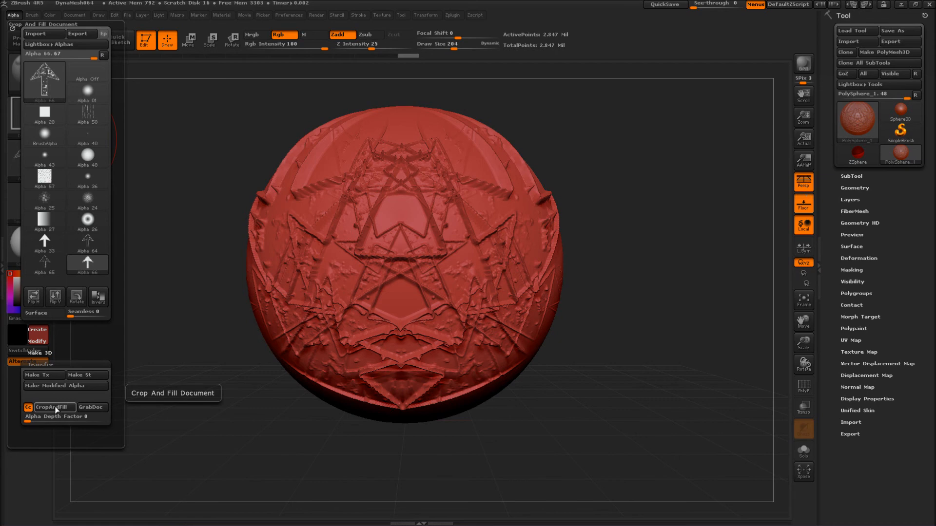
{"action": "left_click", "coordinate": [46, 209]}
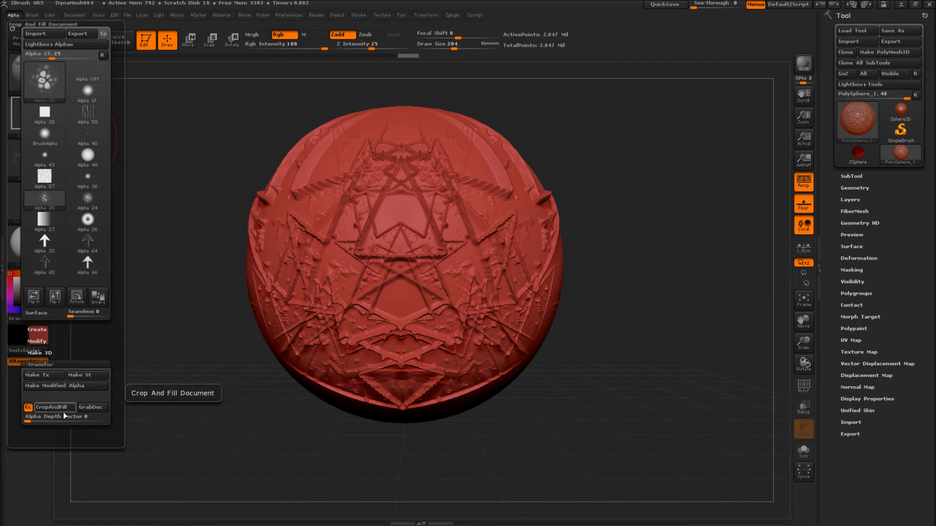
{"action": "left_click", "coordinate": [51, 406]}
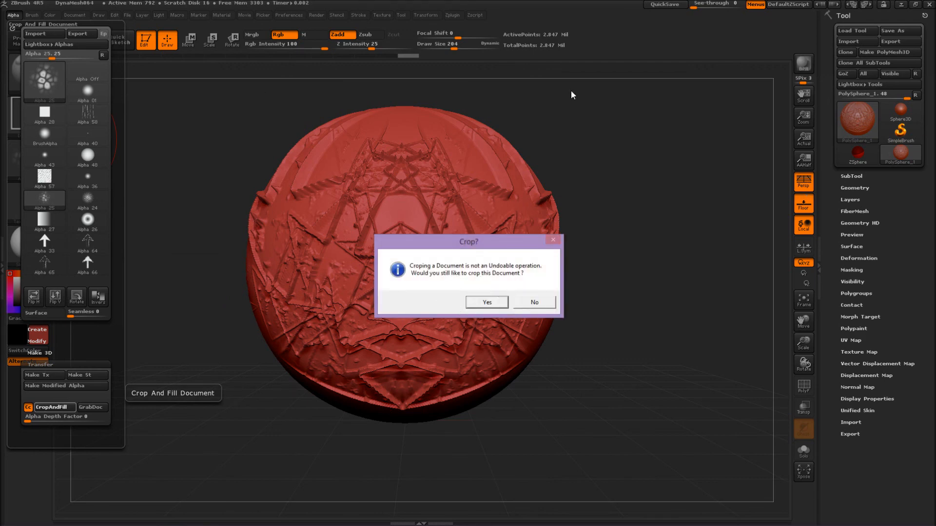
{"action": "left_click", "coordinate": [487, 302]}
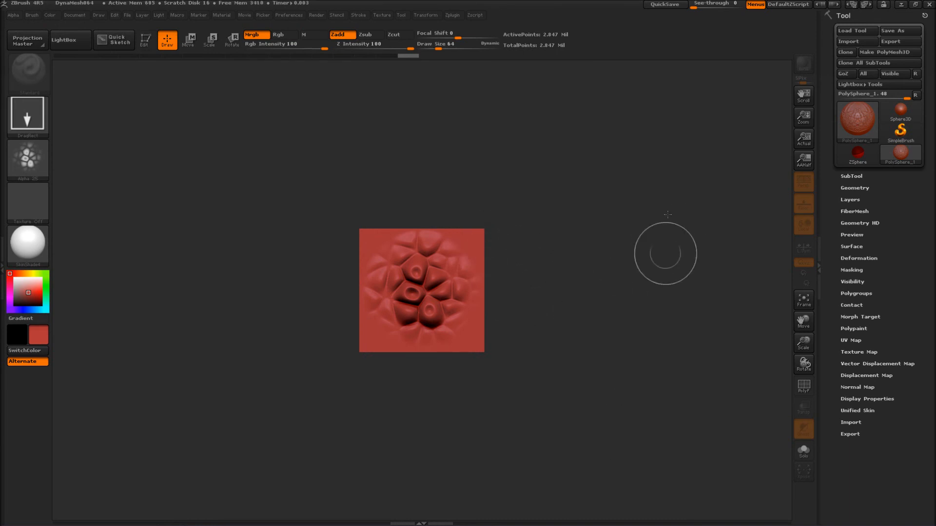
Step: Undo a red test sphere on the filled canvas and draw three green spheres across its upper part
{"action": "left_click_drag", "start_coordinate": [433, 276], "coordinate": [421, 364]}
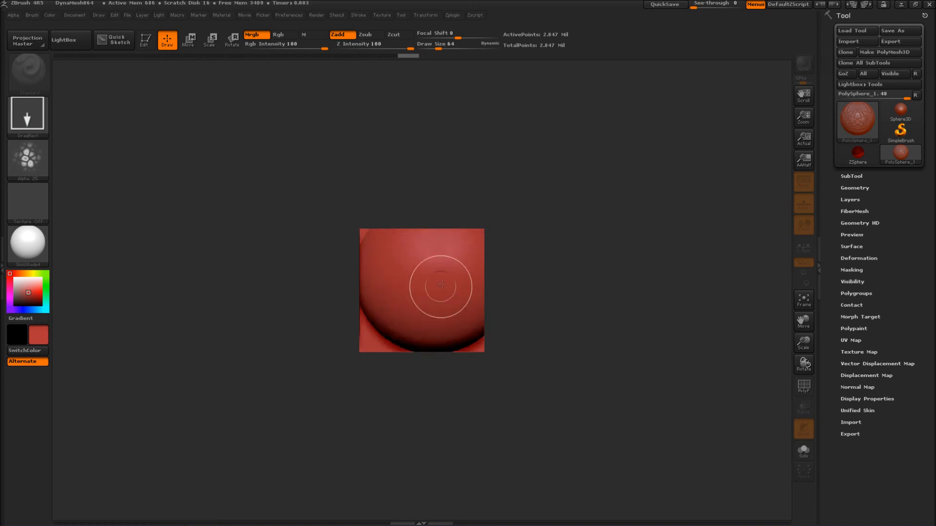
{"action": "key", "text": "ctrl+z"}
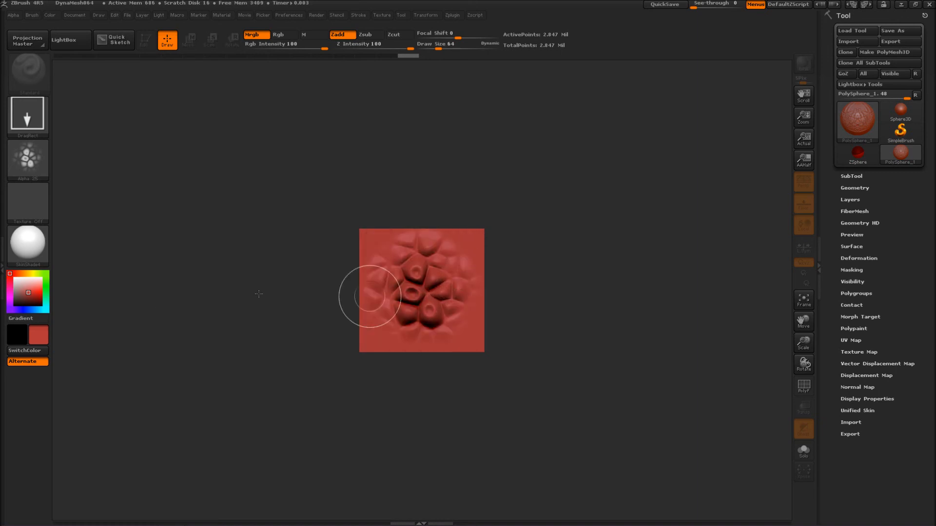
{"action": "left_click", "coordinate": [49, 283]}
{"action": "left_click_drag", "start_coordinate": [458, 262], "coordinate": [473, 263]}
{"action": "left_click_drag", "start_coordinate": [407, 265], "coordinate": [389, 284]}
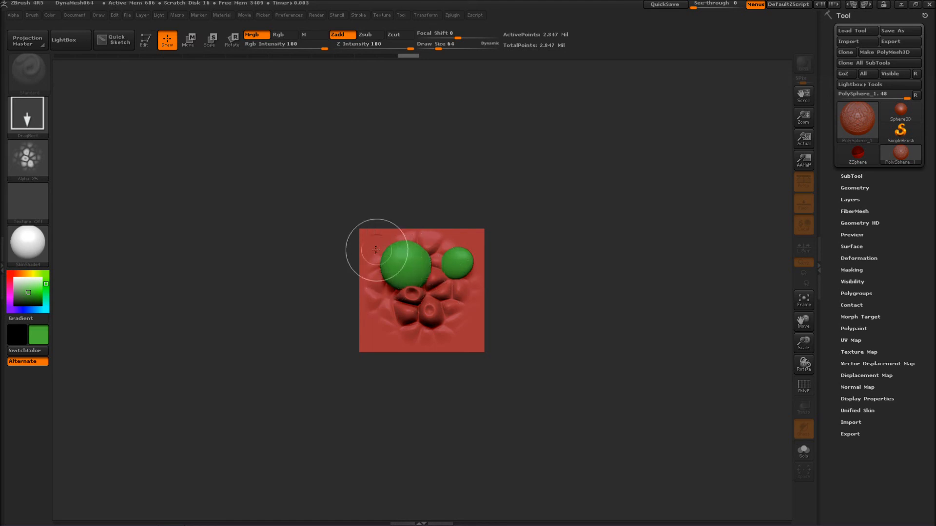
{"action": "left_click_drag", "start_coordinate": [374, 249], "coordinate": [362, 265]}
Step: Add blue spheres near the middle of the canvas and yellow spheres in its lower left area
{"action": "left_click", "coordinate": [25, 310]}
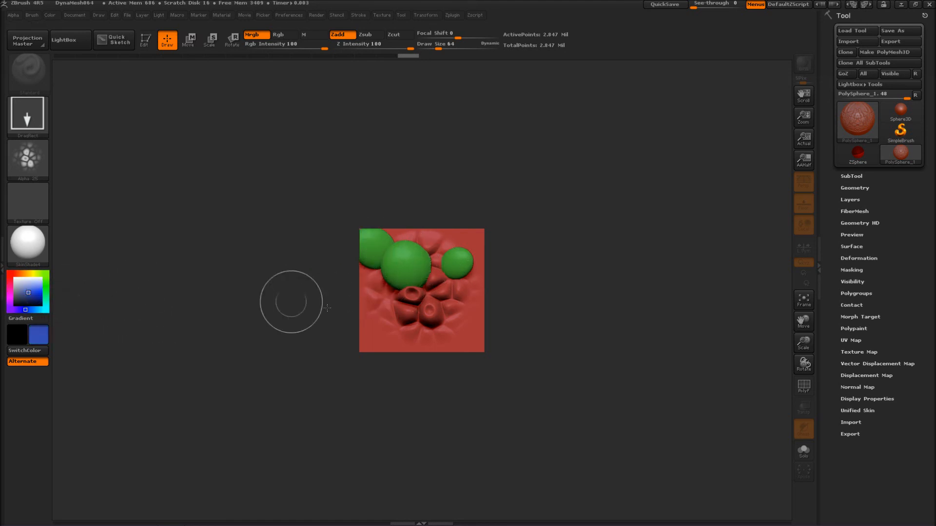
{"action": "left_click_drag", "start_coordinate": [444, 290], "coordinate": [423, 277]}
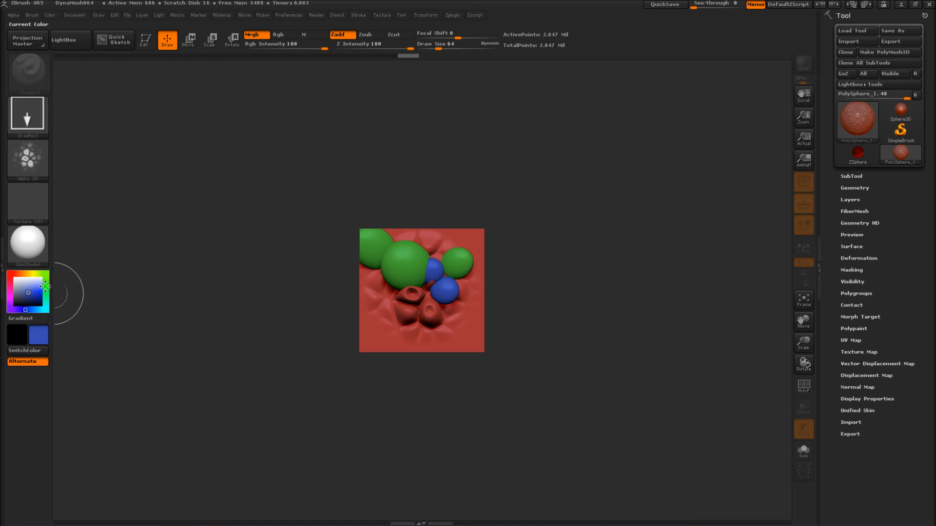
{"action": "left_click", "coordinate": [27, 274]}
{"action": "left_click_drag", "start_coordinate": [378, 298], "coordinate": [363, 285]}
{"action": "mouse_move", "coordinate": [415, 314]}
{"action": "left_mouse_down"}
{"action": "mouse_move", "coordinate": [413, 322]}
{"action": "mouse_move", "coordinate": [423, 292]}
{"action": "left_mouse_up"}
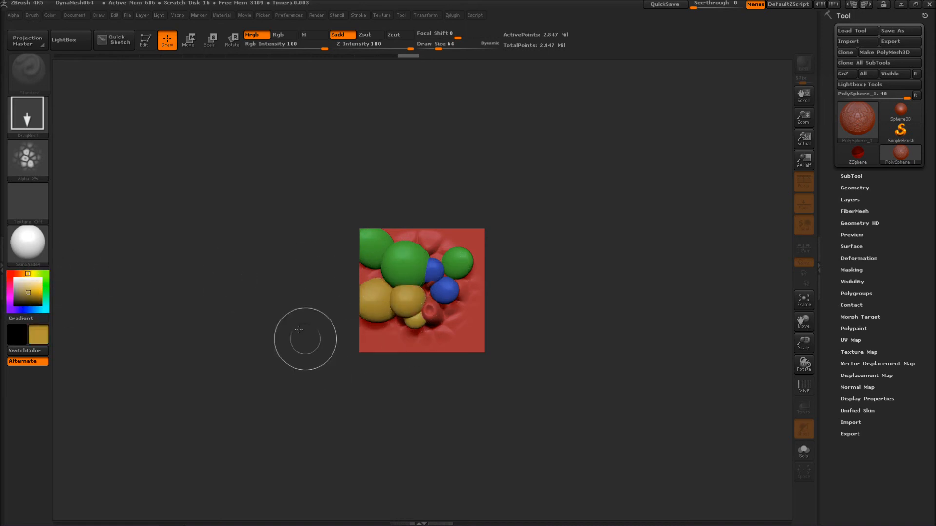
Step: Refill the document from Alpha 25 with CropAndFill, once each in yellow, turquoise and near-black
{"action": "left_click", "coordinate": [13, 15]}
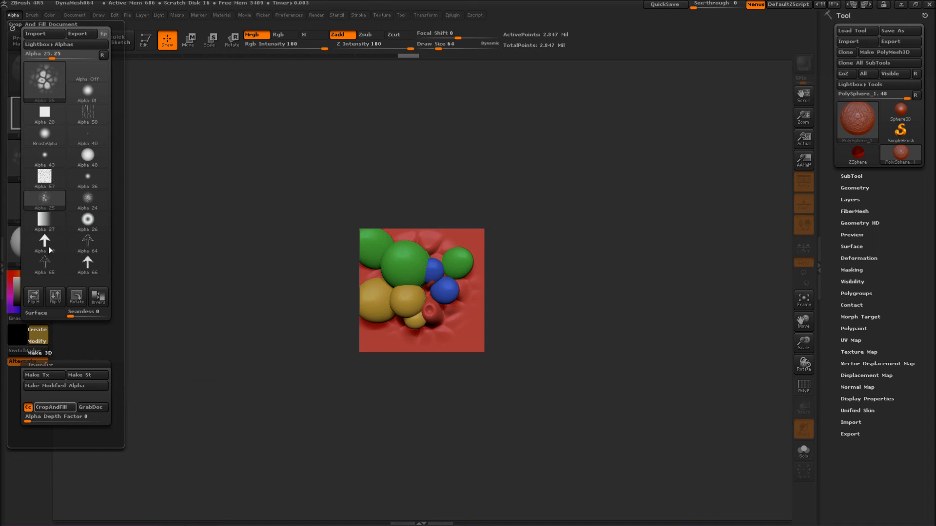
{"action": "left_click", "coordinate": [51, 408]}
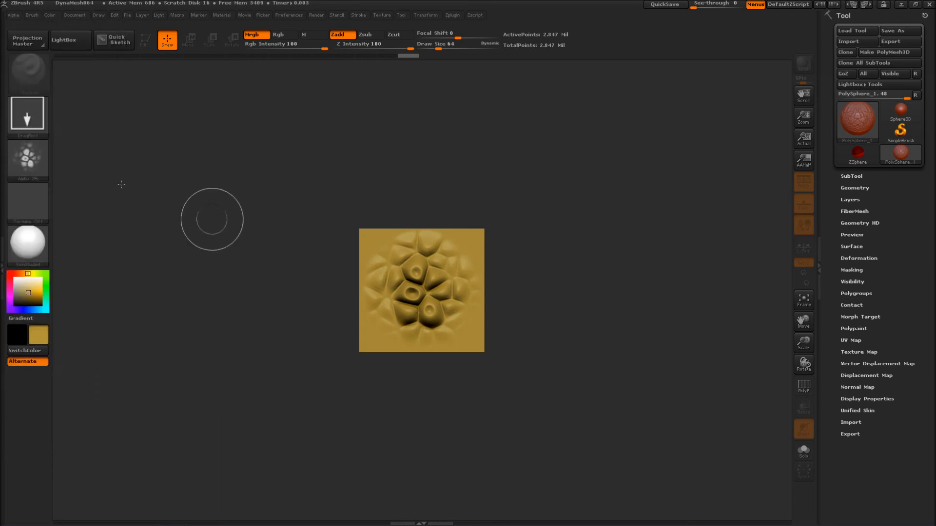
{"action": "left_click", "coordinate": [46, 309]}
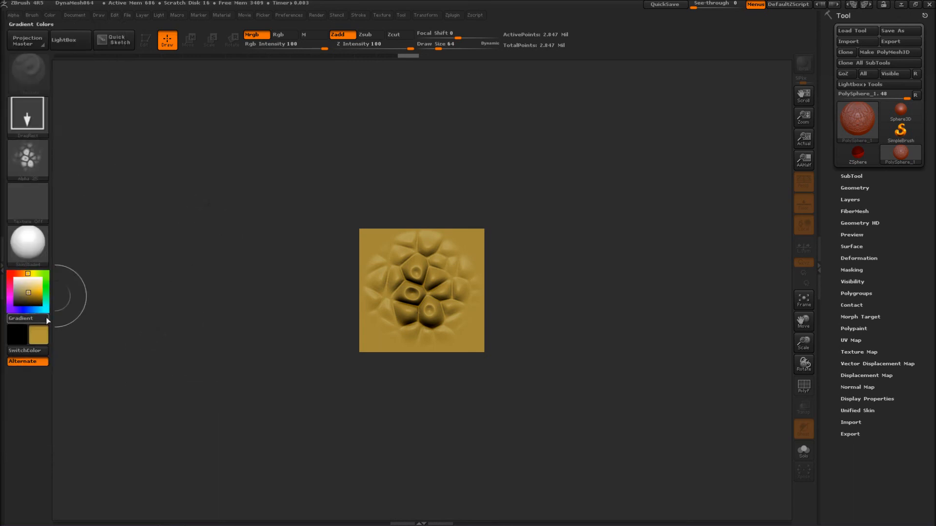
{"action": "left_click", "coordinate": [13, 15]}
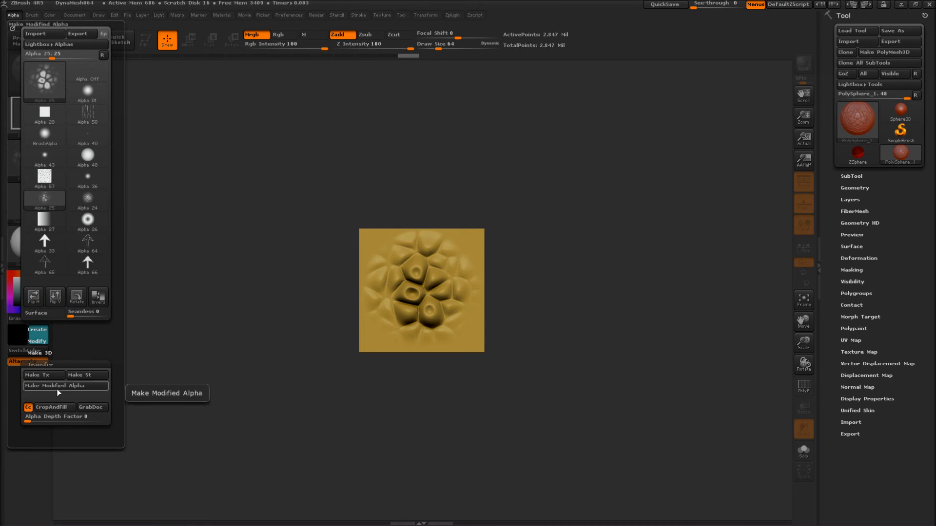
{"action": "left_click", "coordinate": [51, 410]}
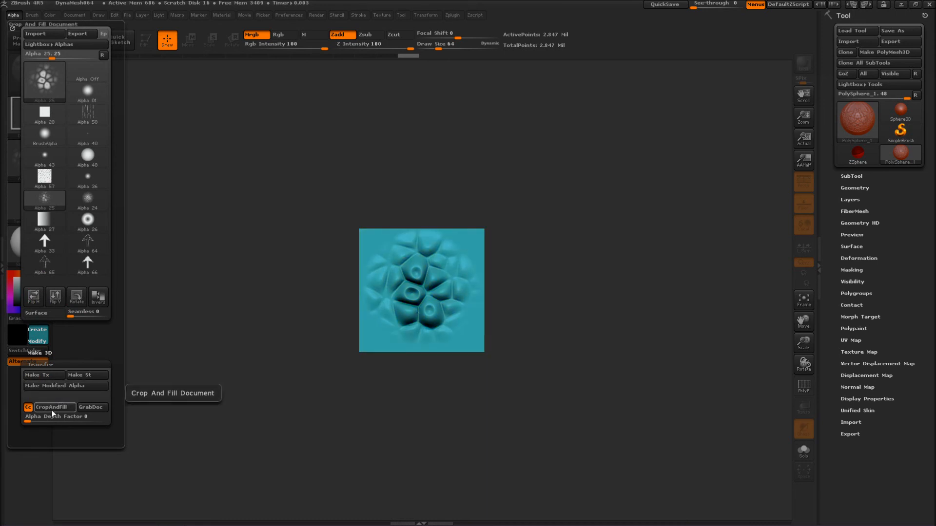
{"action": "left_click", "coordinate": [6, 277]}
{"action": "left_click", "coordinate": [19, 14]}
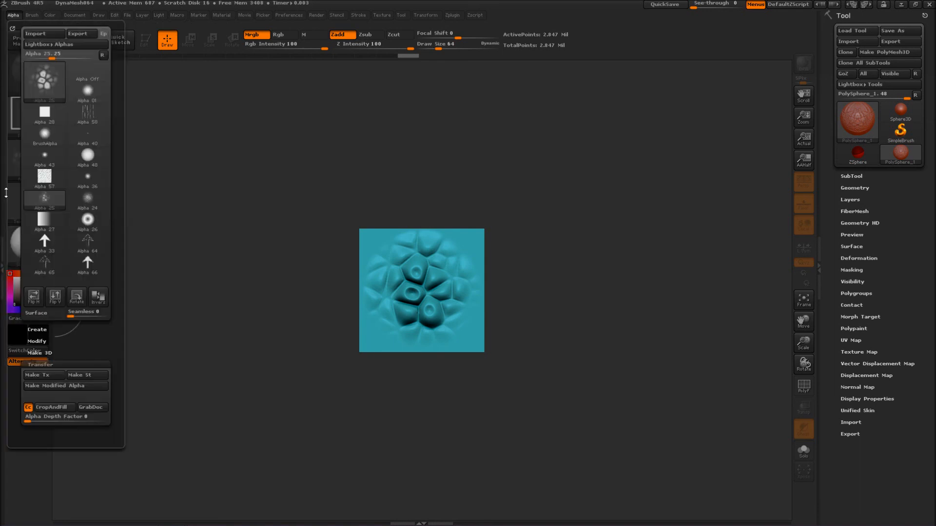
{"action": "left_click", "coordinate": [52, 409]}
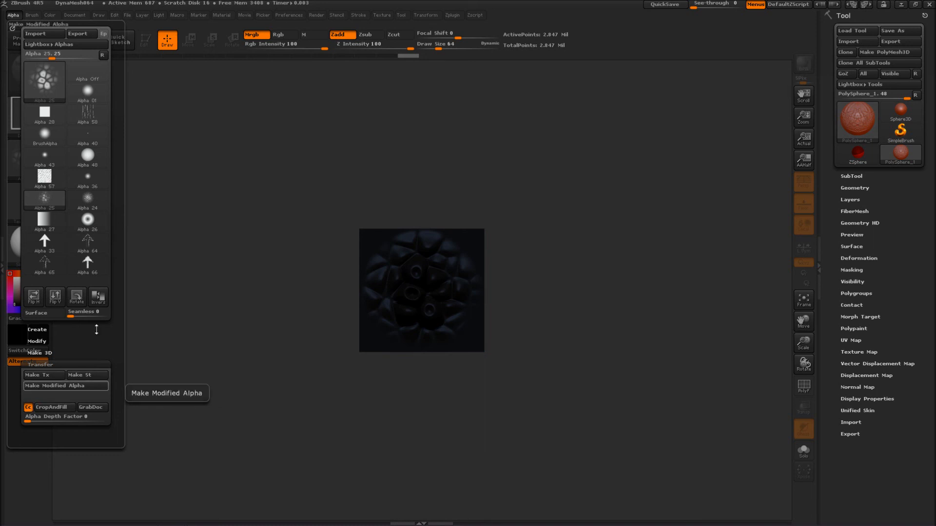
Step: Refill the document from Alpha 25 in bright green (128, 255, 0) and switch Clear Color off
{"action": "left_click_drag", "start_coordinate": [45, 282], "coordinate": [47, 274]}
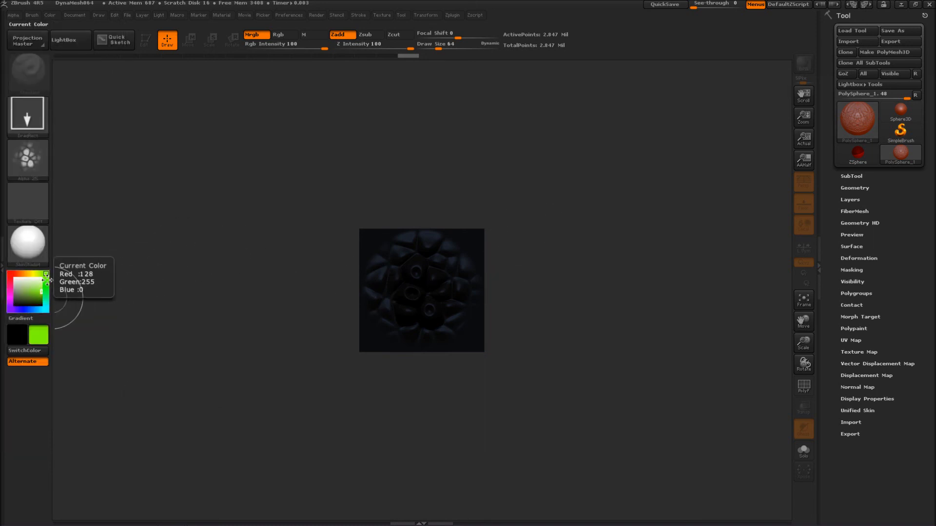
{"action": "left_click", "coordinate": [13, 17]}
{"action": "left_click", "coordinate": [46, 407]}
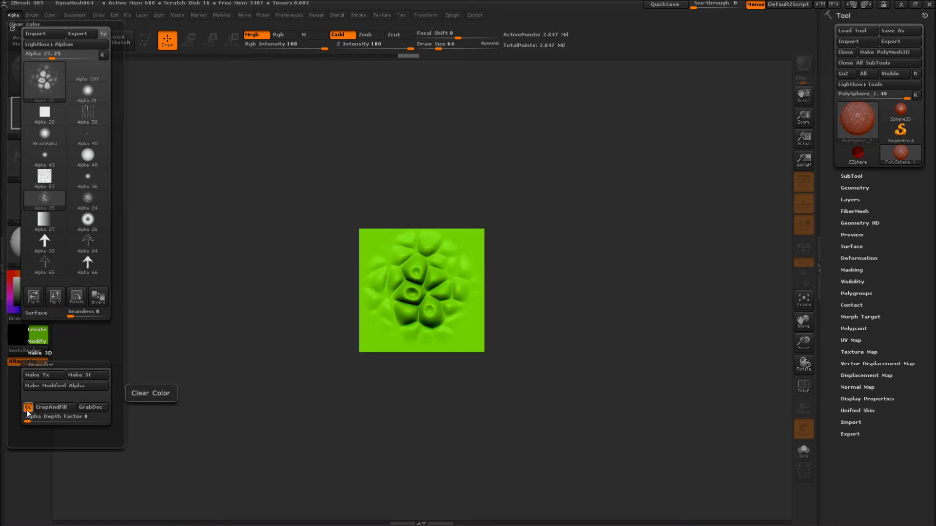
Step: Draw a face on the green canvas with two red spheres, a small blue one and a curved row of cyan spheres
{"action": "left_click", "coordinate": [16, 272]}
{"action": "left_click_drag", "start_coordinate": [410, 251], "coordinate": [473, 274]}
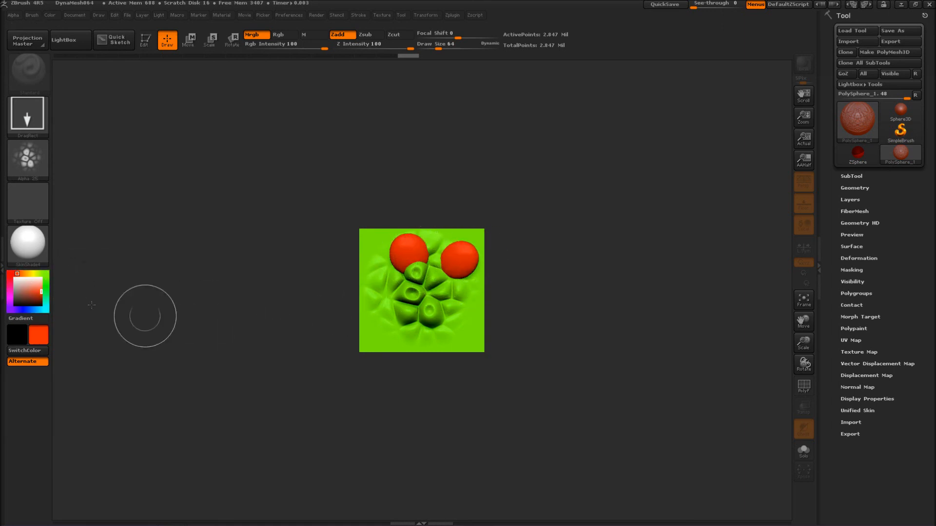
{"action": "left_click", "coordinate": [26, 310]}
{"action": "left_click_drag", "start_coordinate": [426, 287], "coordinate": [430, 289]}
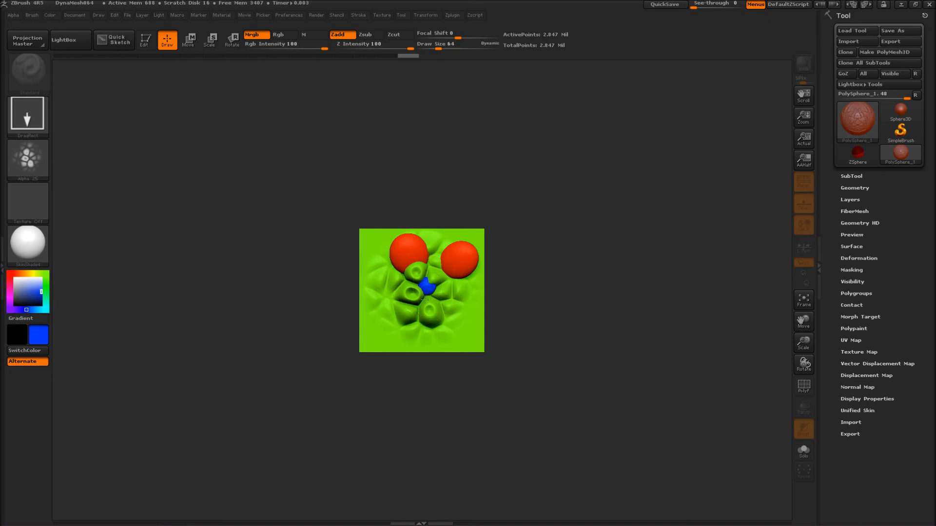
{"action": "left_click", "coordinate": [46, 273]}
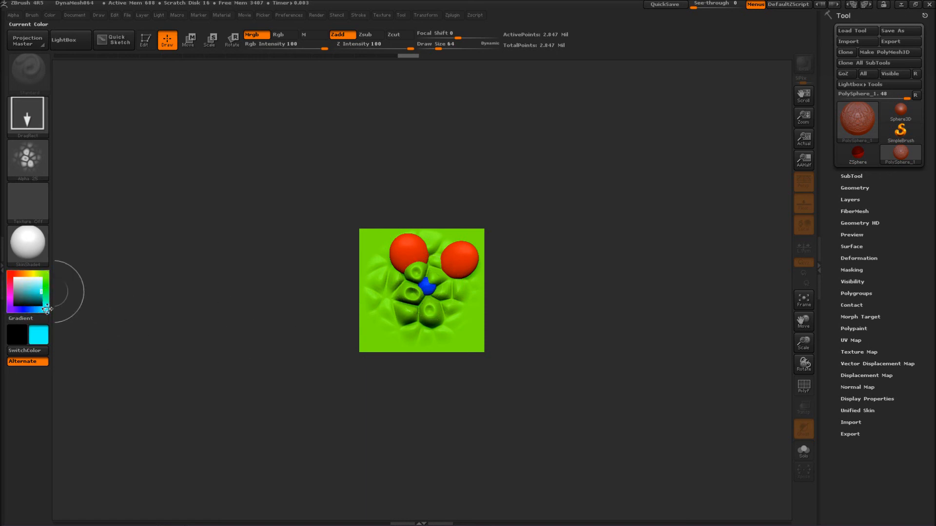
{"action": "left_click_drag", "start_coordinate": [387, 307], "coordinate": [398, 341]}
{"action": "left_click_drag", "start_coordinate": [406, 330], "coordinate": [461, 337]}
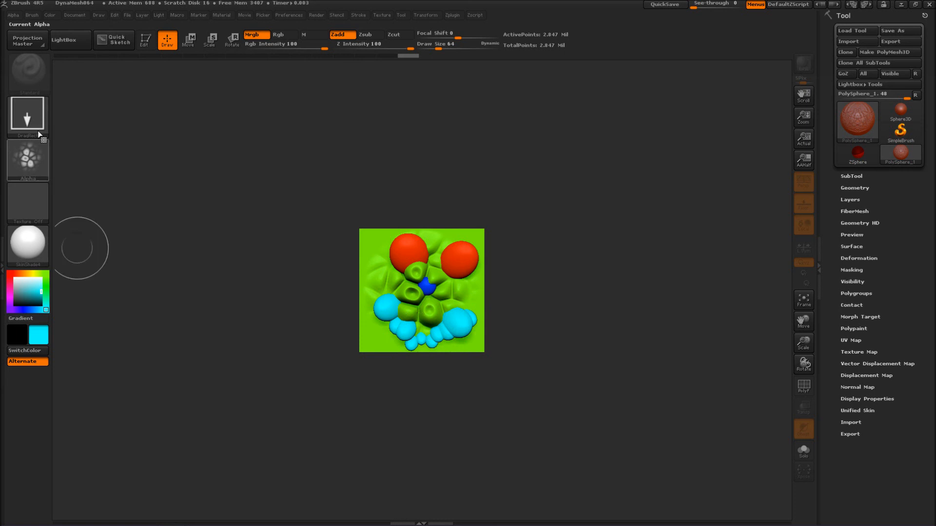
Step: Apply CropAndFill from Alpha 25 with Clear Color off, and capture the document as an alpha with GrabDoc
{"action": "left_click", "coordinate": [15, 16]}
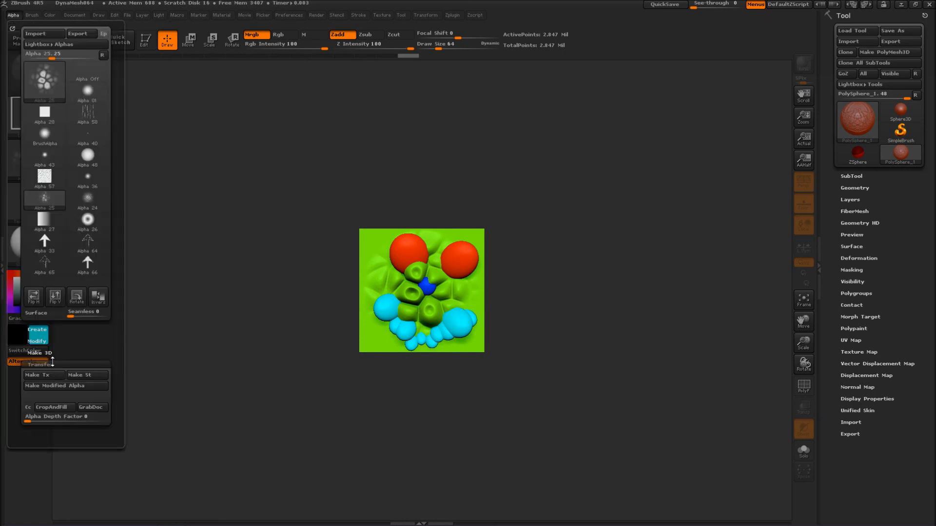
{"action": "left_click", "coordinate": [54, 407]}
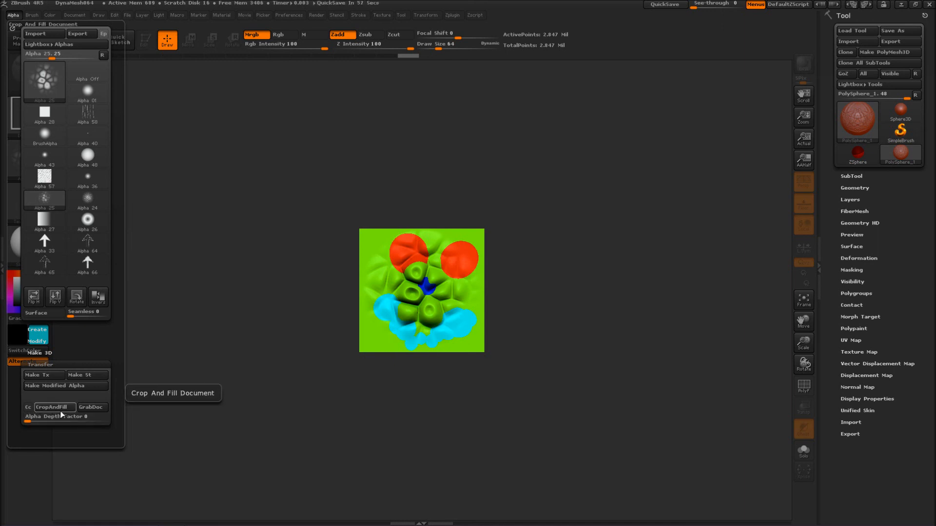
{"action": "left_click", "coordinate": [85, 411]}
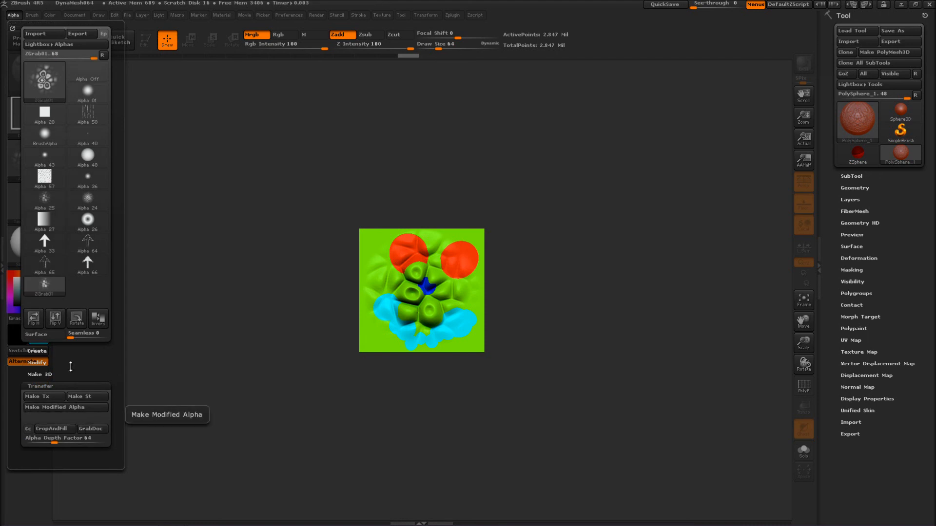
Step: Cover the canvas with large overlapping cyan spheres, stacking smaller ones in the middle
{"action": "left_click", "coordinate": [41, 289]}
{"action": "left_click_drag", "start_coordinate": [410, 275], "coordinate": [422, 394]}
{"action": "left_click_drag", "start_coordinate": [482, 287], "coordinate": [424, 363]}
{"action": "left_click_drag", "start_coordinate": [425, 300], "coordinate": [423, 344]}
{"action": "left_click_drag", "start_coordinate": [413, 301], "coordinate": [378, 341]}
{"action": "left_click_drag", "start_coordinate": [424, 285], "coordinate": [423, 324]}
{"action": "left_click_drag", "start_coordinate": [421, 277], "coordinate": [418, 269]}
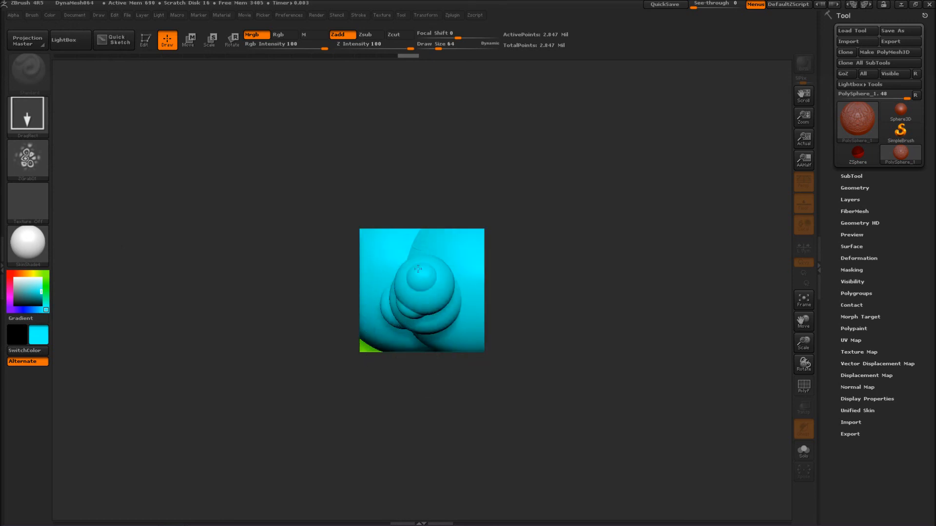
Step: Capture the stacked cyan spheres as a new alpha with GrabDoc and preview its thumbnail
{"action": "left_click", "coordinate": [13, 15]}
{"action": "left_click_drag", "start_coordinate": [47, 441], "coordinate": [74, 441]}
{"action": "left_click", "coordinate": [90, 428]}
{"action": "mouse_move", "coordinate": [92, 289]}
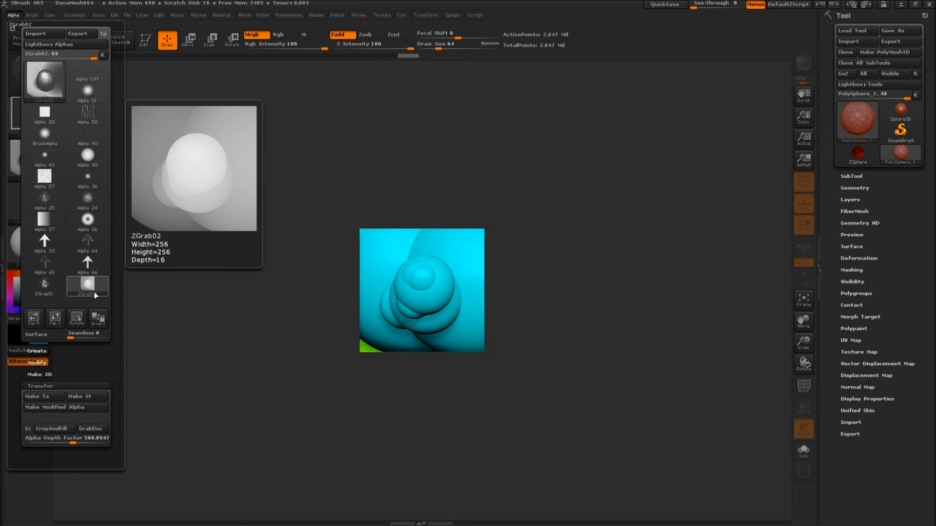
Step: Draw more overlapping cyan spheres over the canvas, ending with two merged ones in the middle
{"action": "left_click_drag", "start_coordinate": [384, 283], "coordinate": [381, 287]}
{"action": "mouse_move", "coordinate": [383, 248]}
{"action": "left_mouse_down"}
{"action": "mouse_move", "coordinate": [404, 283]}
{"action": "mouse_move", "coordinate": [464, 287]}
{"action": "left_mouse_up"}
{"action": "left_click_drag", "start_coordinate": [450, 250], "coordinate": [444, 279]}
{"action": "left_click_drag", "start_coordinate": [445, 370], "coordinate": [374, 482]}
{"action": "mouse_move", "coordinate": [428, 295]}
{"action": "left_mouse_down"}
{"action": "mouse_move", "coordinate": [390, 403]}
{"action": "mouse_move", "coordinate": [382, 400]}
{"action": "left_mouse_up"}
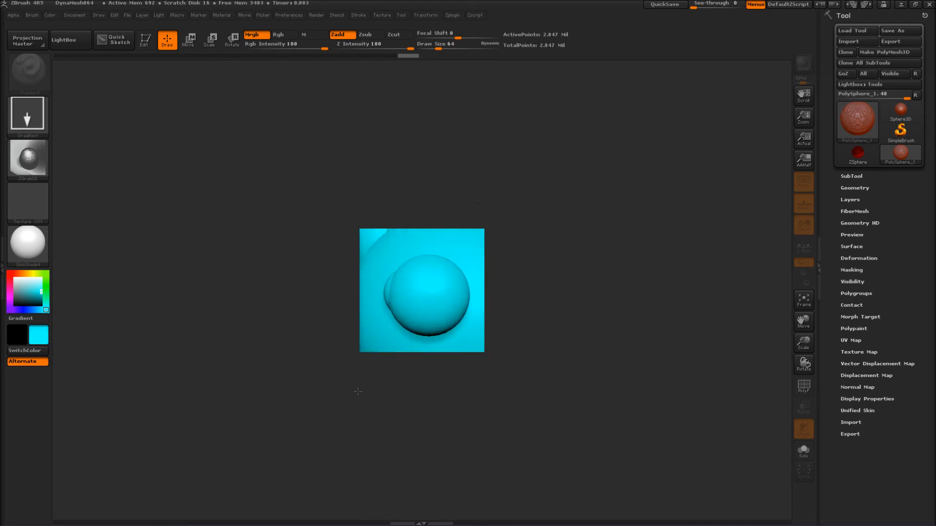
{"action": "left_click_drag", "start_coordinate": [407, 294], "coordinate": [353, 396]}
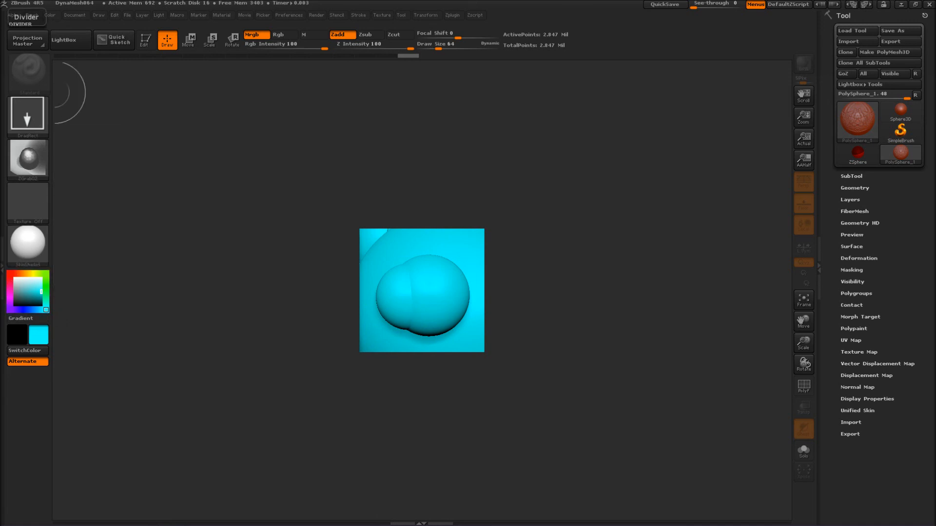
Step: Capture the two merged cyan spheres as another alpha with GrabDoc
{"action": "left_click", "coordinate": [13, 17]}
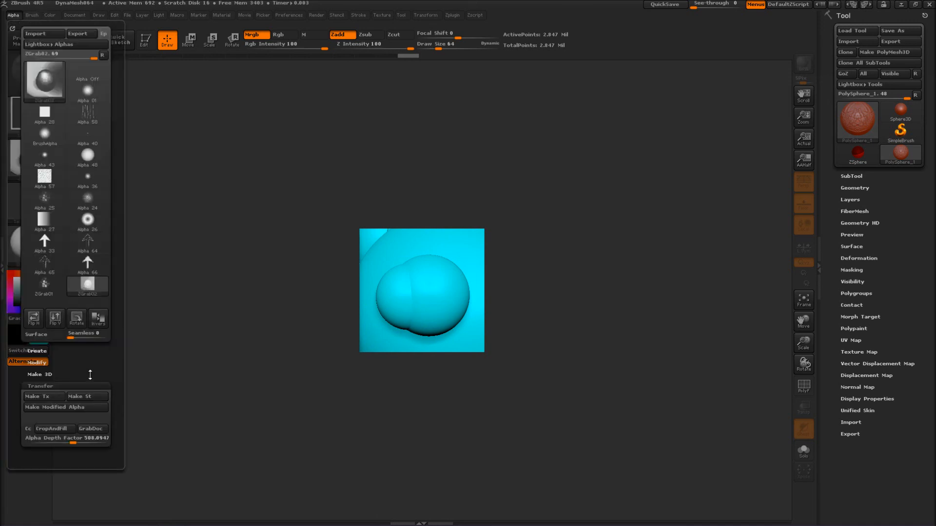
{"action": "left_click", "coordinate": [91, 429]}
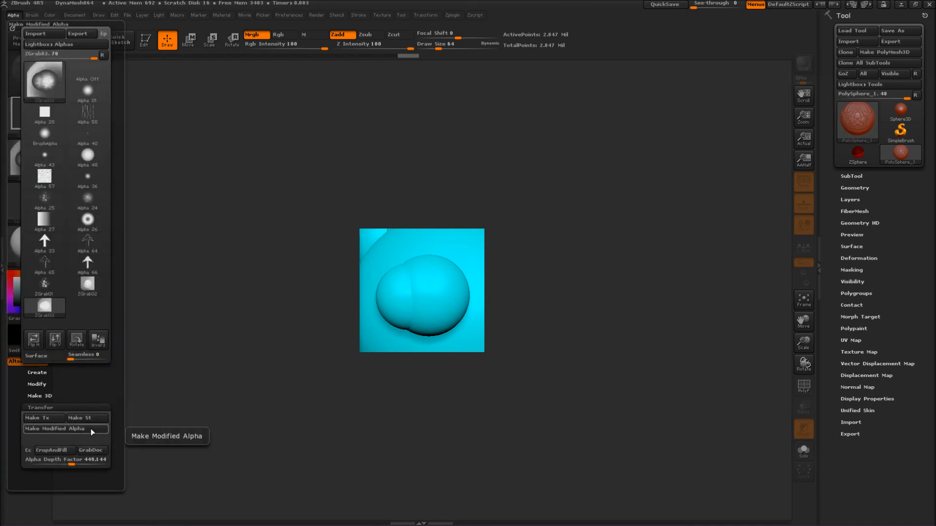
{"action": "mouse_move", "coordinate": [41, 313]}
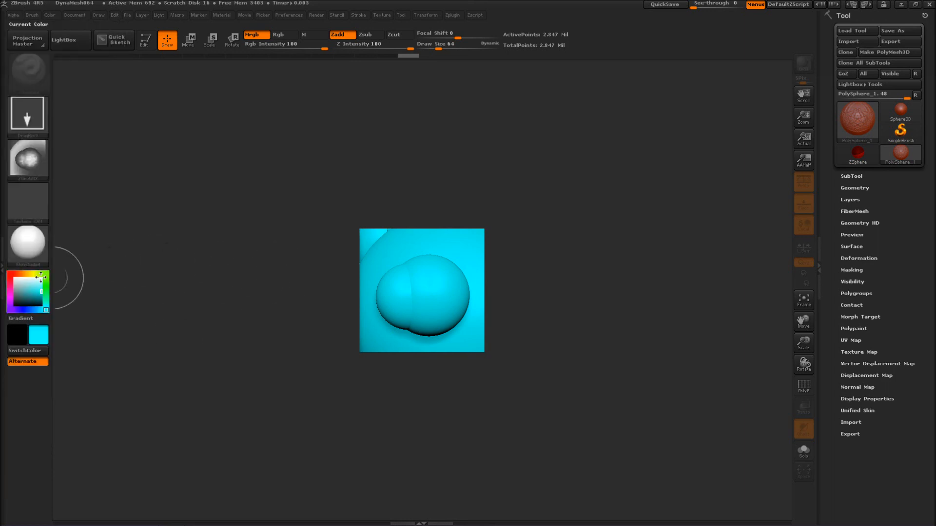
Step: Change the current colour to red and draw several overlapping red spheres over the middle and upper-left corner of the canvas
{"action": "left_click", "coordinate": [10, 274]}
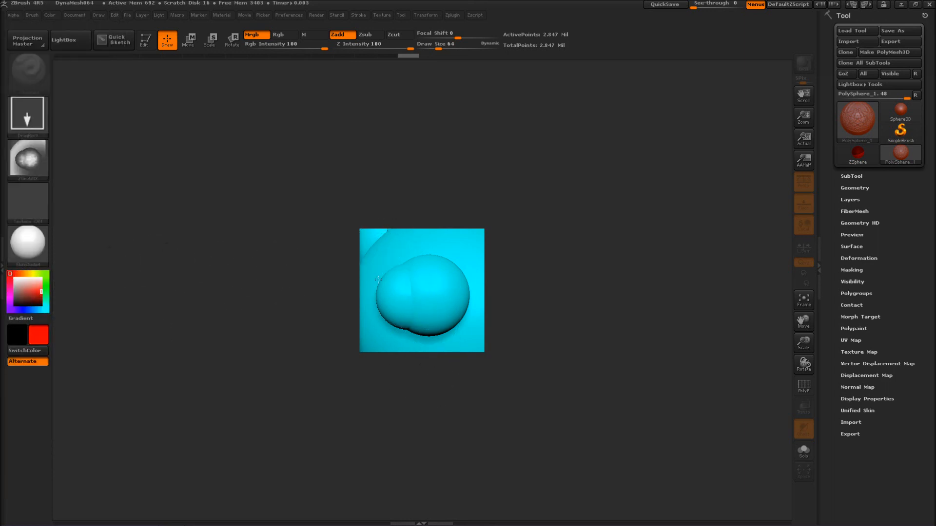
{"action": "left_click_drag", "start_coordinate": [435, 254], "coordinate": [419, 357]}
{"action": "left_click_drag", "start_coordinate": [422, 287], "coordinate": [389, 355]}
{"action": "left_click_drag", "start_coordinate": [409, 304], "coordinate": [364, 404]}
{"action": "key", "text": "ctrl+z"}
{"action": "left_click_drag", "start_coordinate": [408, 315], "coordinate": [391, 314]}
{"action": "left_click_drag", "start_coordinate": [375, 240], "coordinate": [341, 390]}
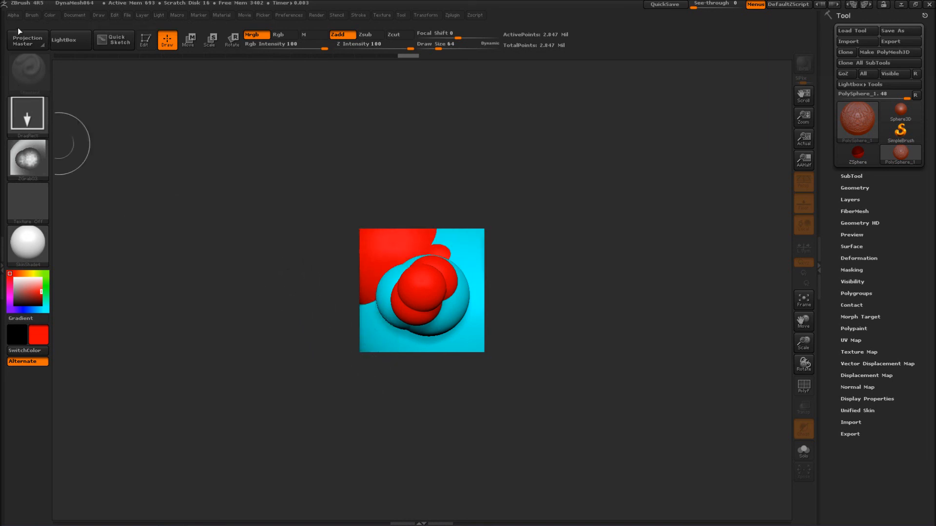
Step: Set the Alpha Depth Factor to 4096, capture the red and cyan spheres with GrabDoc, and preview the new alpha
{"action": "left_click", "coordinate": [13, 15]}
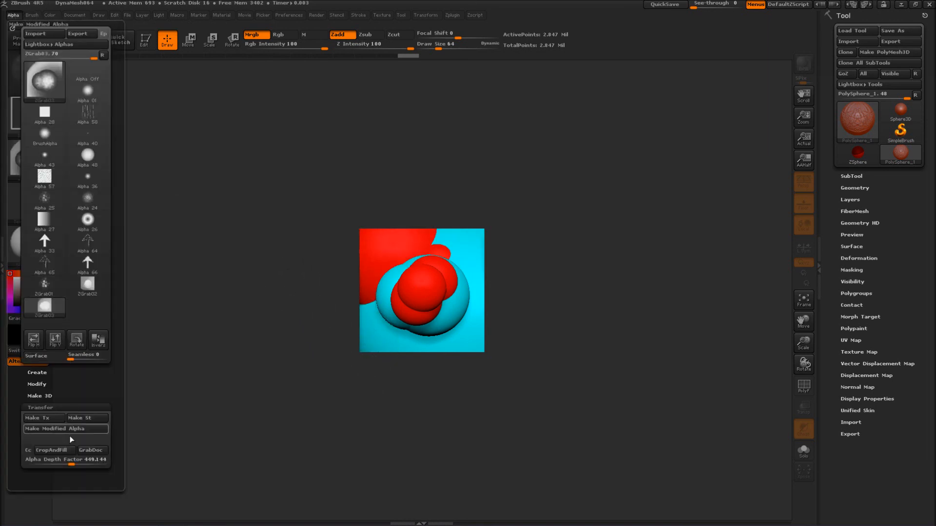
{"action": "left_click_drag", "start_coordinate": [65, 460], "coordinate": [97, 459]}
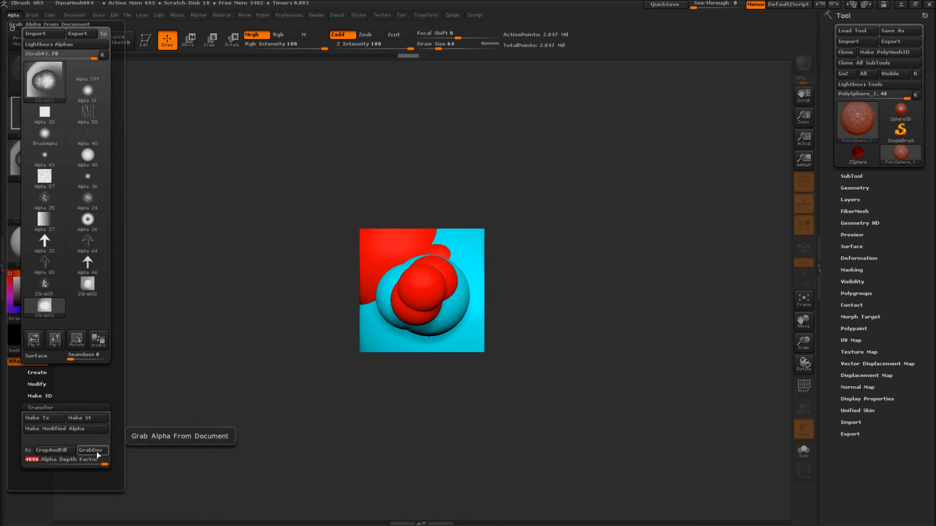
{"action": "left_click", "coordinate": [92, 450]}
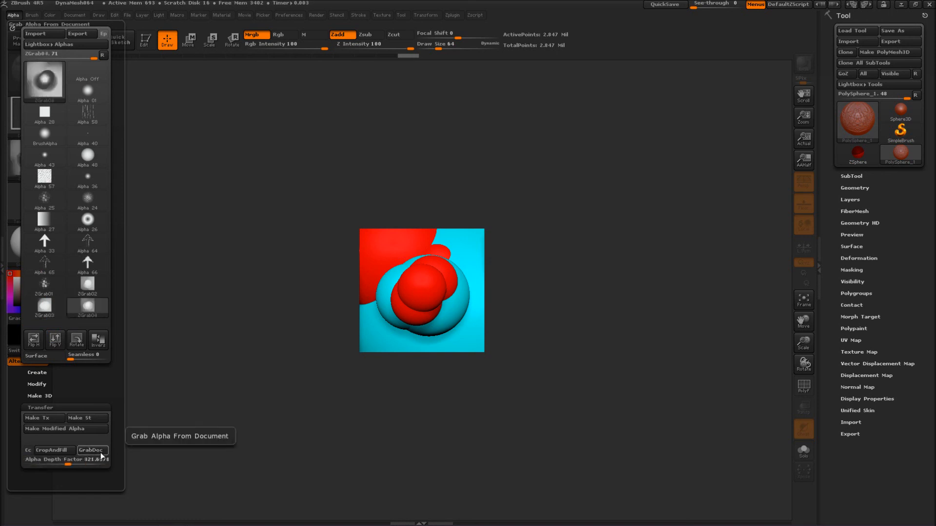
{"action": "mouse_move", "coordinate": [99, 307]}
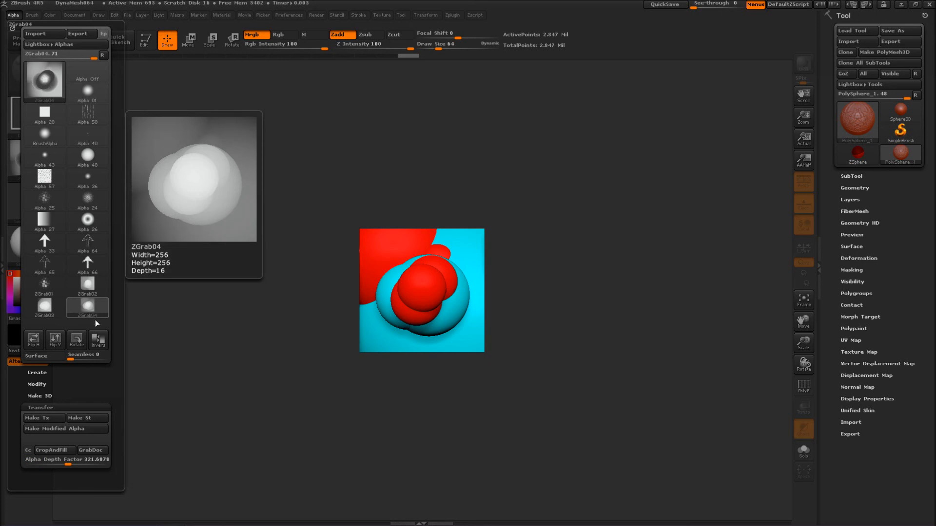
Step: Lower the Alpha Depth Factor to about 0.33 and capture the red and cyan canvas twice more with GrabDoc
{"action": "left_click_drag", "start_coordinate": [68, 463], "coordinate": [50, 463]}
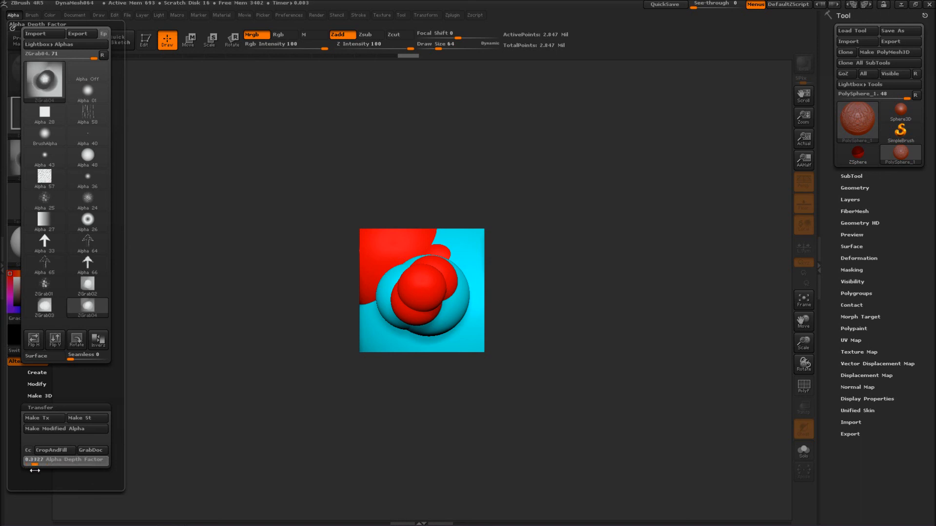
{"action": "left_click", "coordinate": [88, 452]}
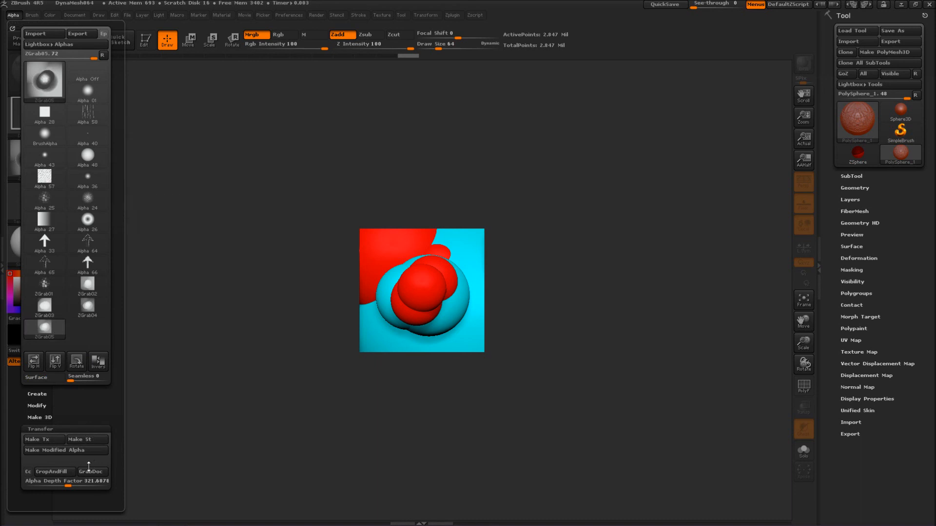
{"action": "left_click", "coordinate": [89, 469]}
{"action": "mouse_move", "coordinate": [92, 326]}
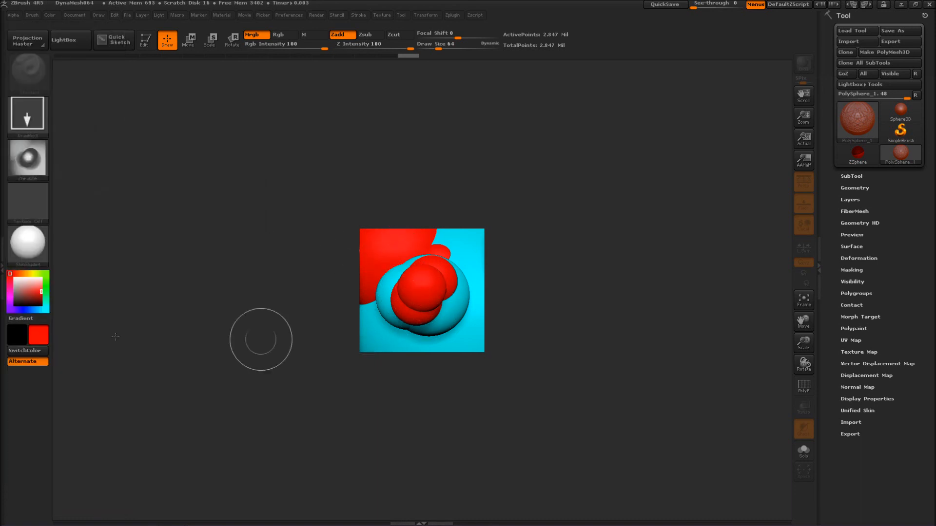
Step: Draw overlapping green spheres over the middle of the canvas, switching the alpha to Alpha 58 for the last two
{"action": "left_click", "coordinate": [40, 275]}
{"action": "mouse_move", "coordinate": [422, 285]}
{"action": "left_mouse_down"}
{"action": "mouse_move", "coordinate": [445, 288]}
{"action": "mouse_move", "coordinate": [368, 364]}
{"action": "left_mouse_up"}
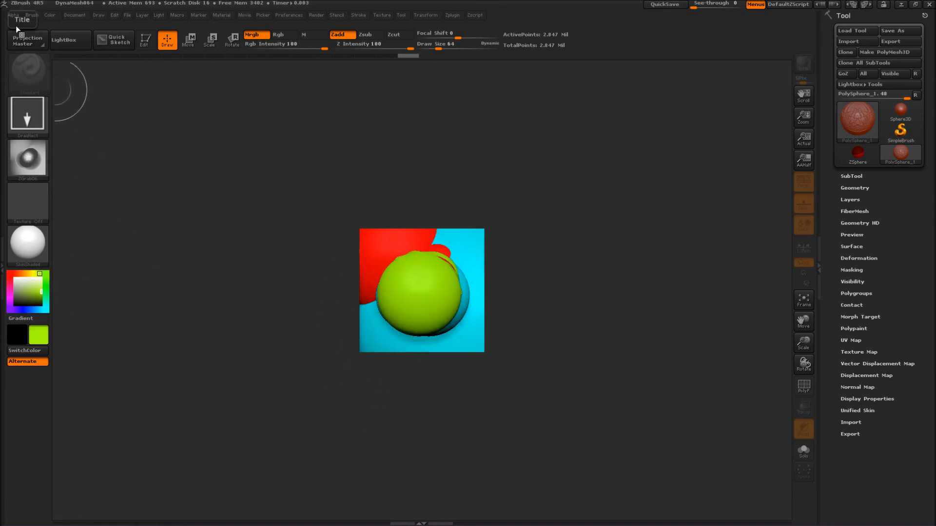
{"action": "left_click", "coordinate": [28, 158]}
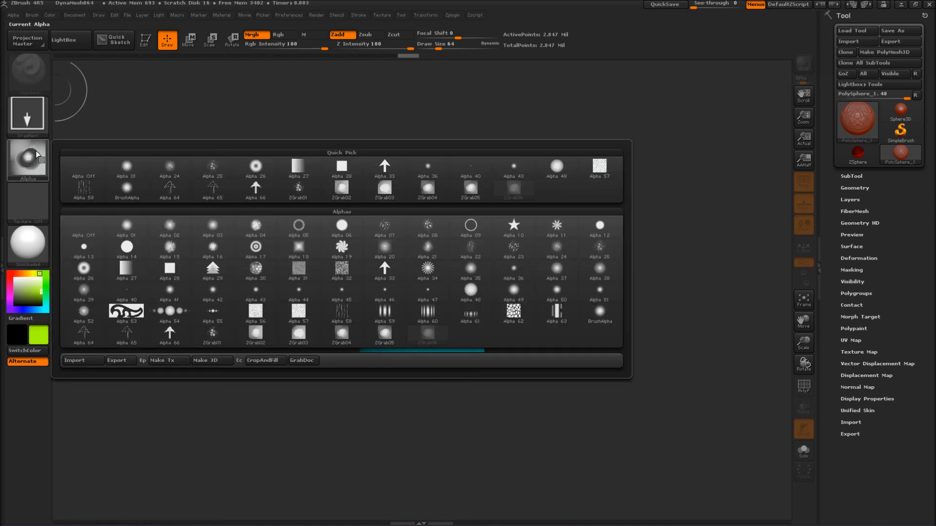
{"action": "left_click", "coordinate": [84, 187]}
{"action": "left_click_drag", "start_coordinate": [456, 297], "coordinate": [366, 345]}
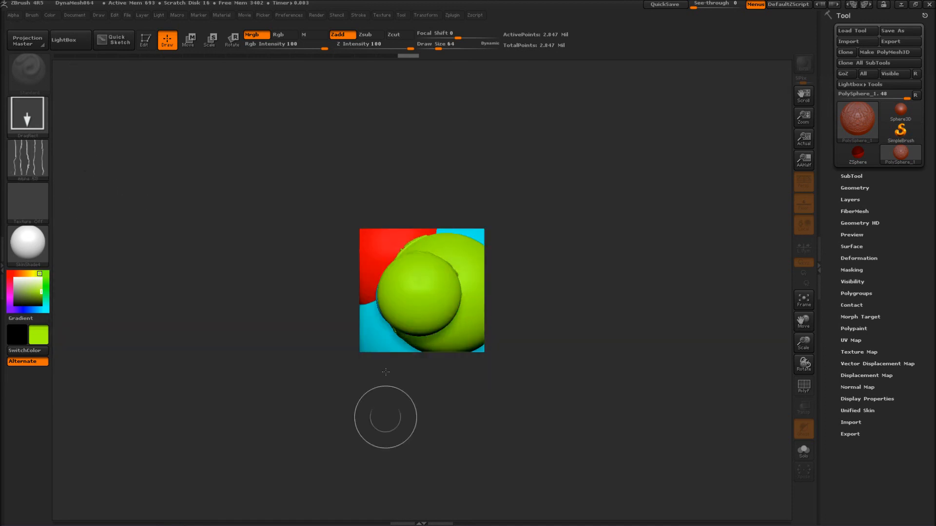
{"action": "left_click_drag", "start_coordinate": [418, 293], "coordinate": [385, 341]}
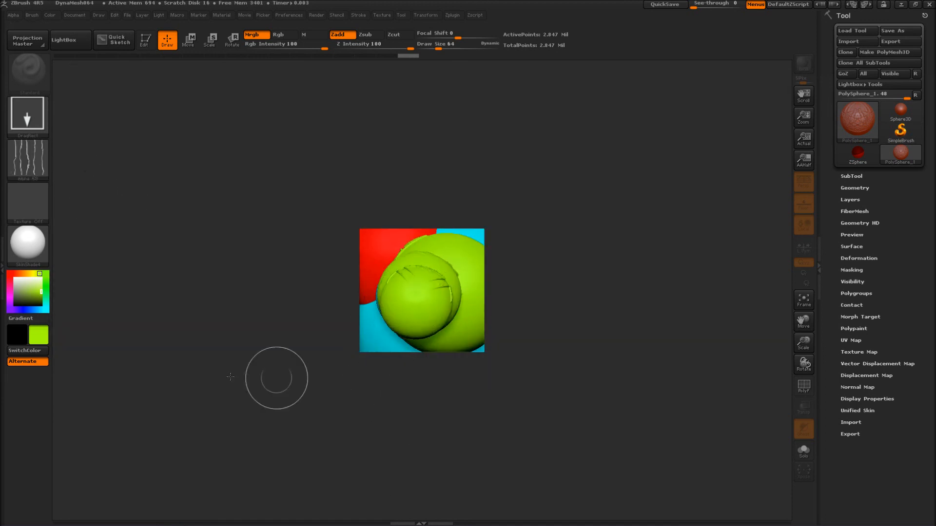
Step: Capture the green sphere stack as a new alpha with GrabDoc and preview its thumbnail
{"action": "left_click", "coordinate": [13, 16]}
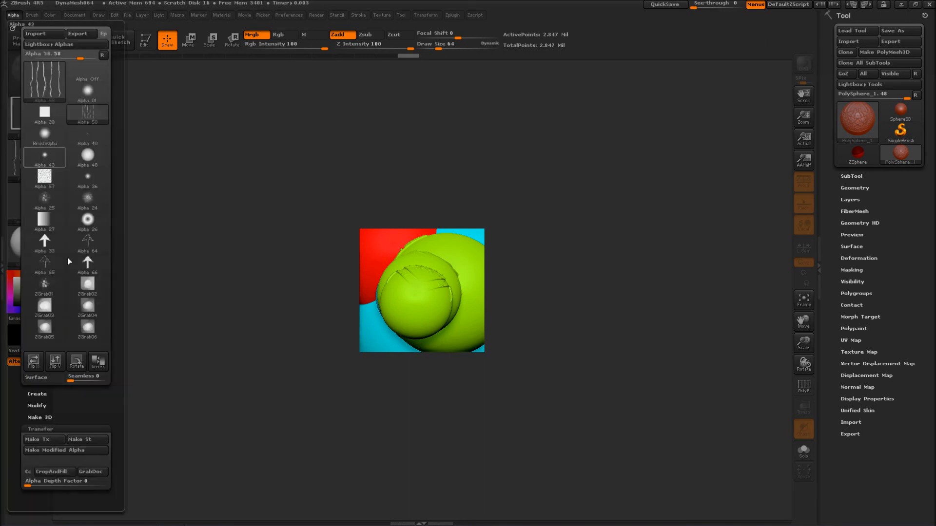
{"action": "left_click", "coordinate": [91, 471]}
{"action": "mouse_move", "coordinate": [46, 350]}
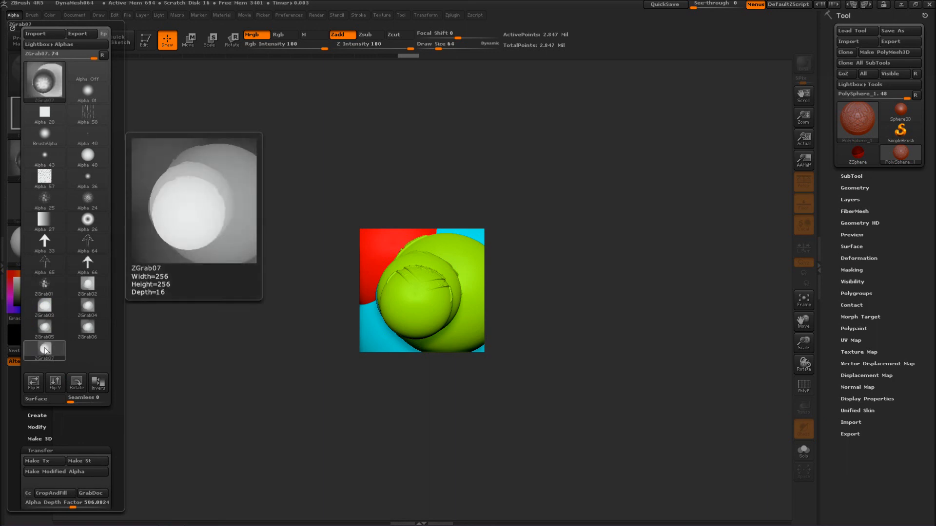
Step: Grab the canvas with the Alpha Depth Factor at about 0.55 and again with it raised towards its maximum, for comparison
{"action": "left_click_drag", "start_coordinate": [72, 505], "coordinate": [38, 508]}
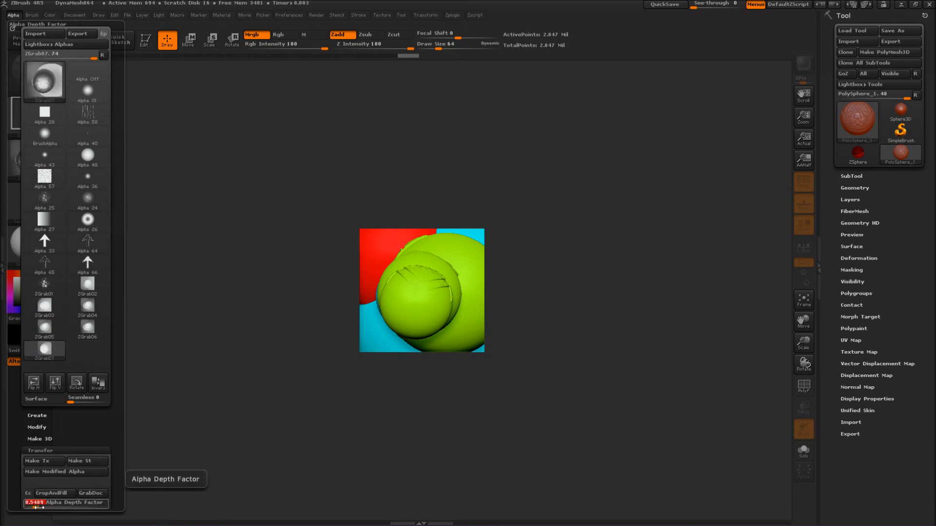
{"action": "left_click", "coordinate": [90, 493]}
{"action": "left_click_drag", "start_coordinate": [73, 505], "coordinate": [107, 506]}
{"action": "left_click", "coordinate": [93, 493]}
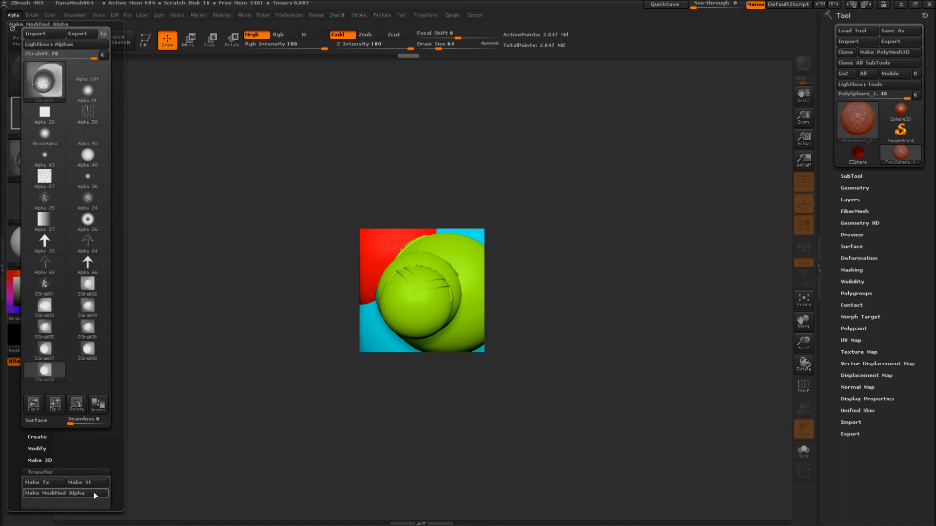
{"action": "mouse_move", "coordinate": [92, 351]}
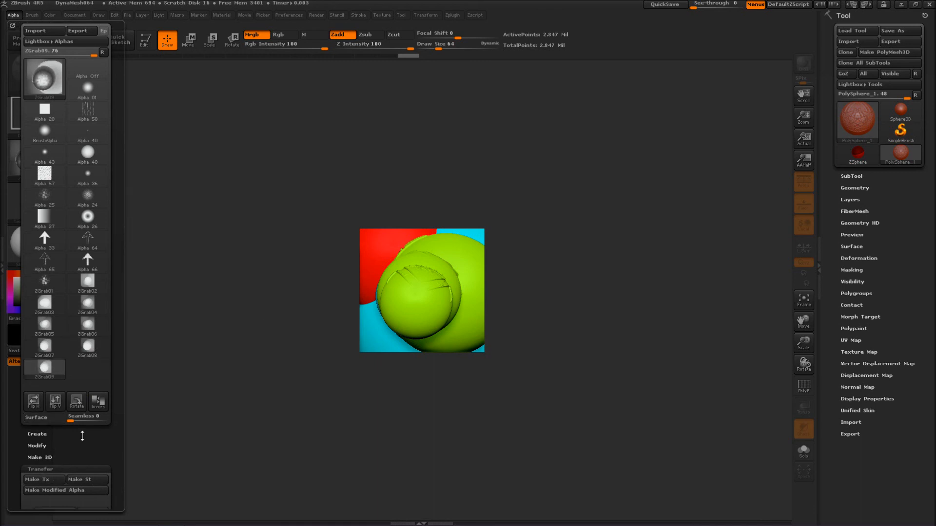
Step: Set the Alpha Depth Factor to about 15 and capture the canvas as further alphas with GrabDoc
{"action": "left_click", "coordinate": [13, 15]}
{"action": "scroll", "coordinate": [114, 435], "scroll_direction": "down", "scroll_amount": 3}
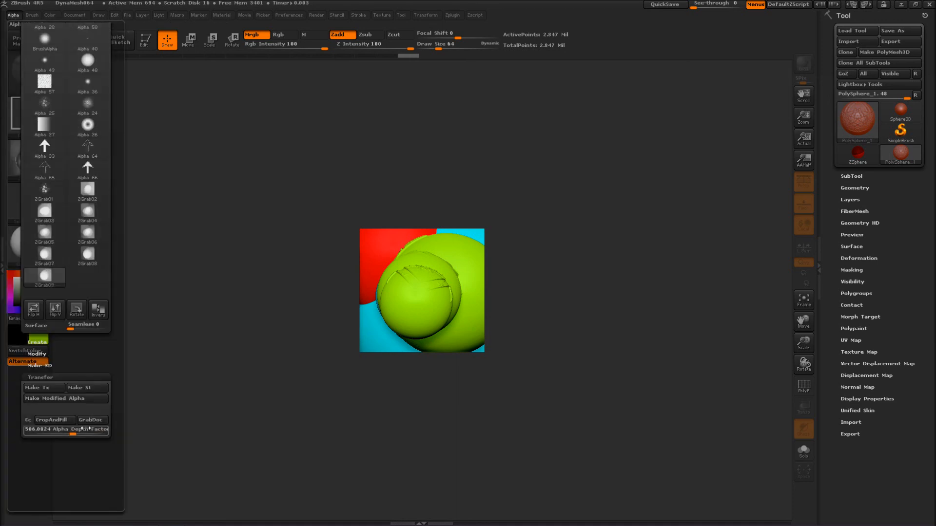
{"action": "left_click_drag", "start_coordinate": [53, 430], "coordinate": [45, 430]}
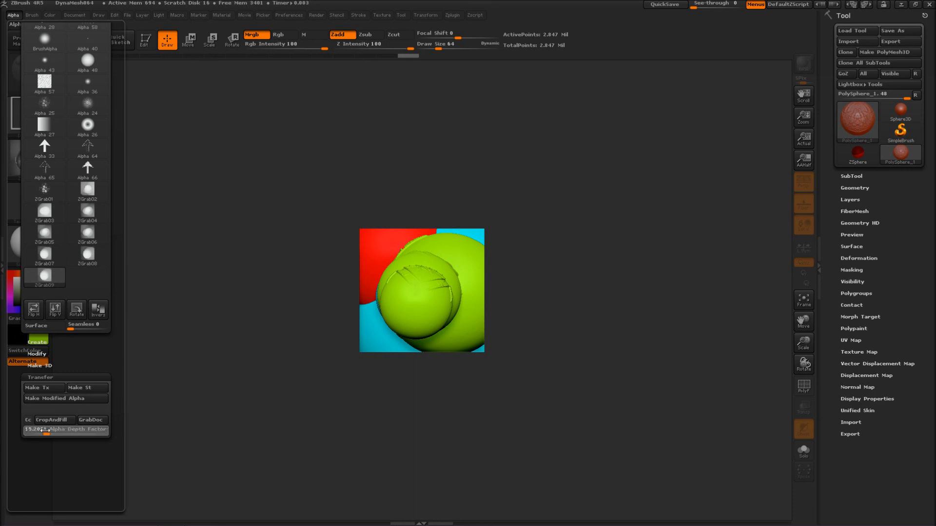
{"action": "left_click", "coordinate": [85, 419]}
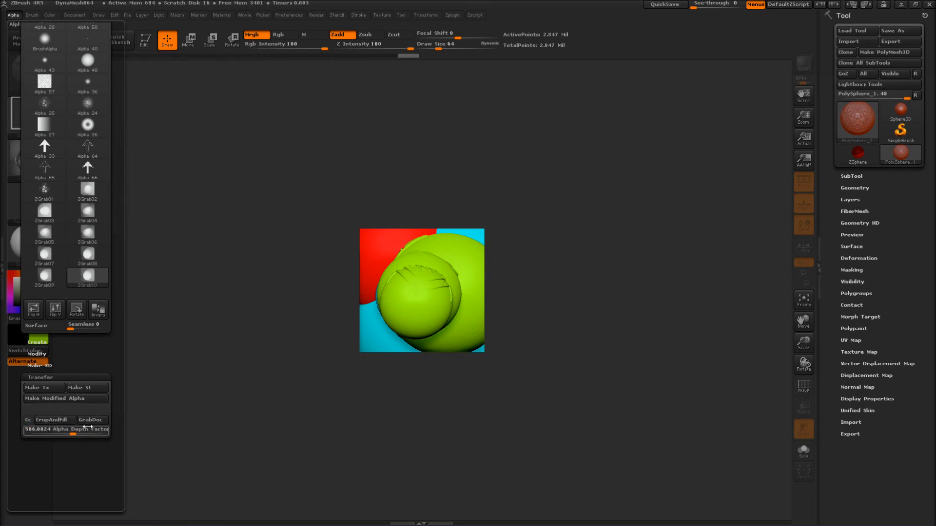
{"action": "left_click", "coordinate": [91, 421]}
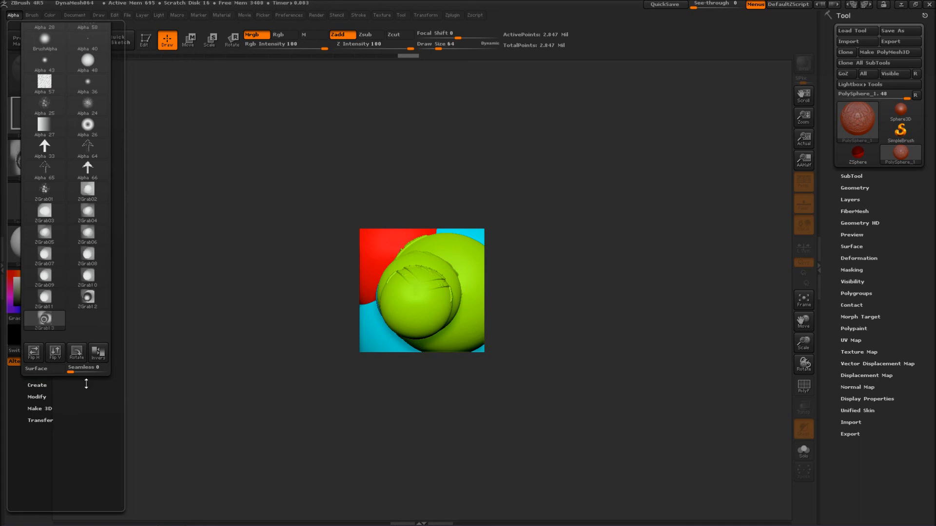
Step: Reopen the Transfer options and grab the canvas several more times with GrabDoc to compare the resulting alphas
{"action": "left_click", "coordinate": [51, 421]}
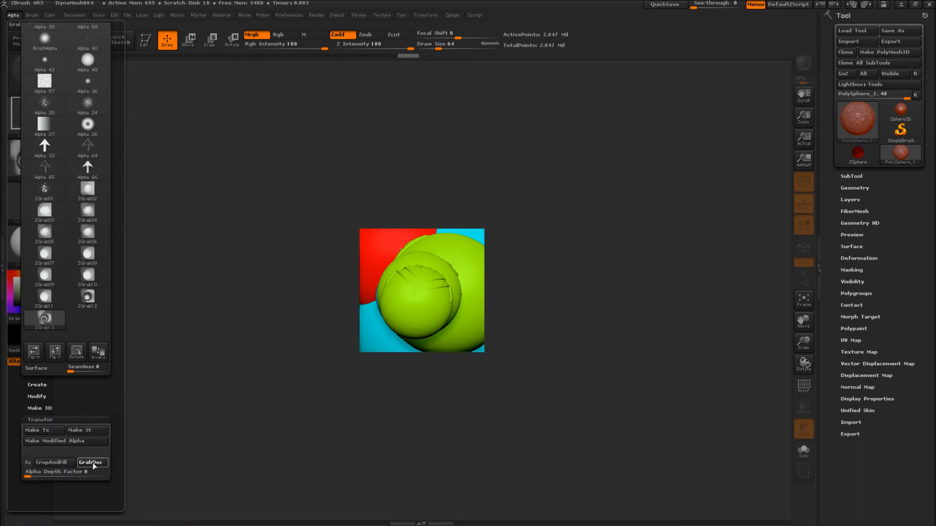
{"action": "triple_click", "coordinate": [93, 467]}
{"action": "left_click", "coordinate": [97, 487]}
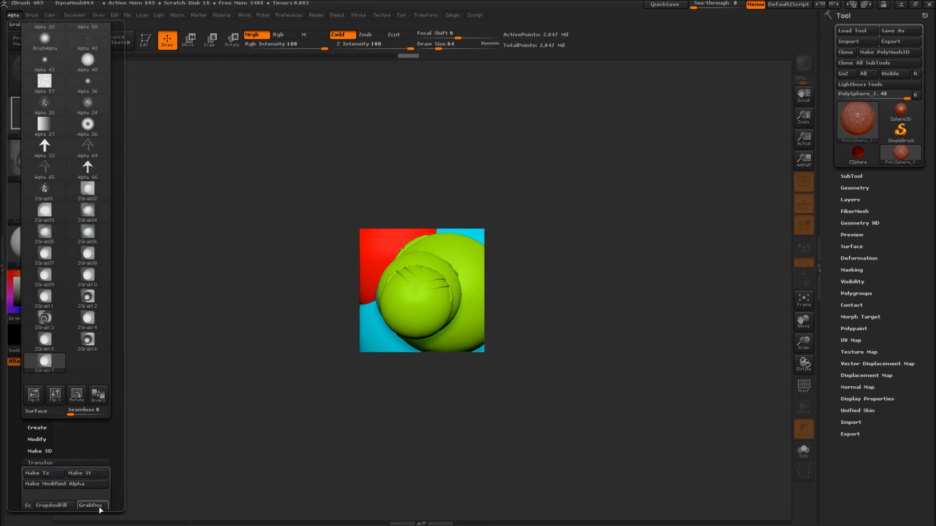
{"action": "left_click", "coordinate": [93, 505]}
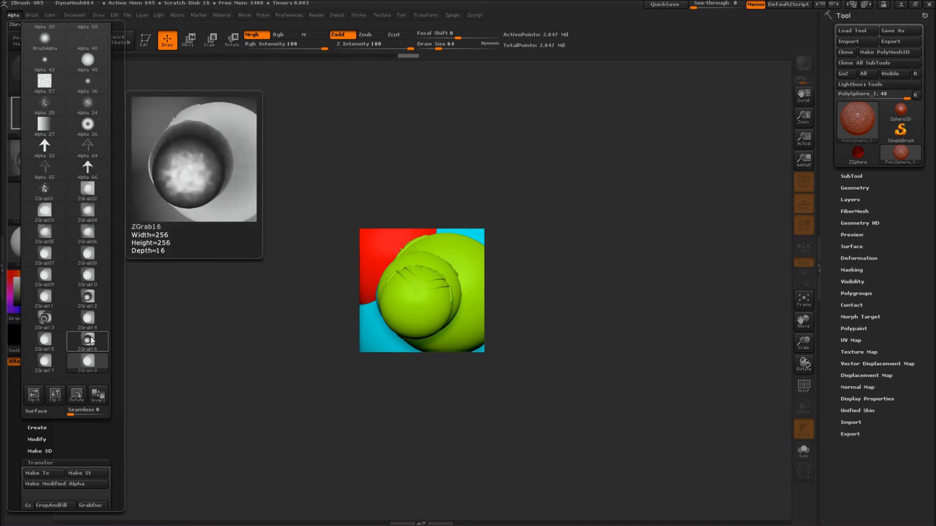
Step: Restore the default configuration of the alpha thumbnail list to shorten it
{"action": "left_click_drag", "start_coordinate": [81, 436], "coordinate": [83, 519]}
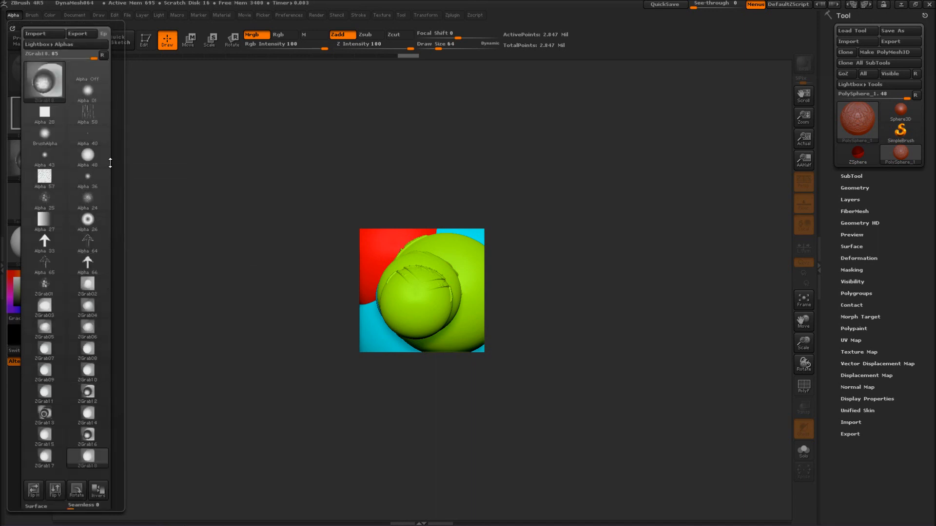
{"action": "left_click", "coordinate": [106, 57]}
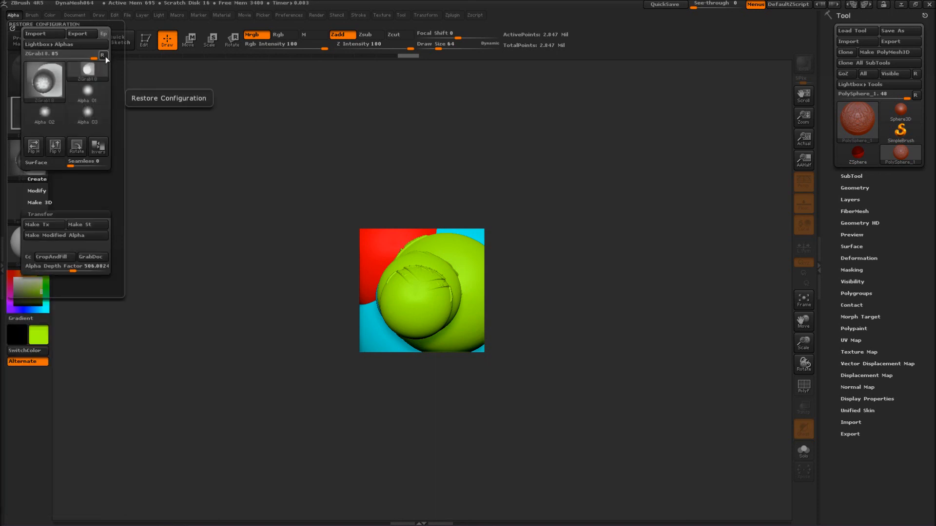
{"action": "mouse_move", "coordinate": [95, 87]}
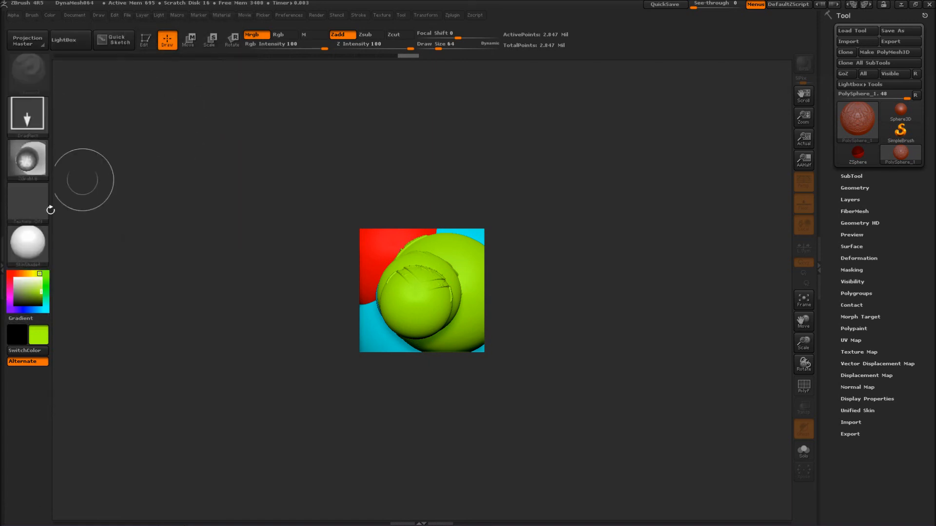
{"action": "left_click", "coordinate": [14, 14]}
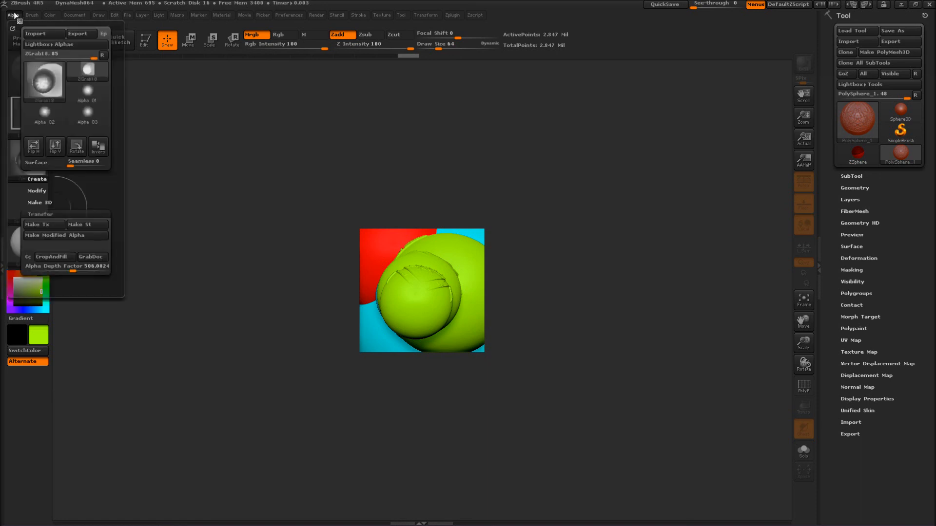
{"action": "left_click", "coordinate": [14, 15]}
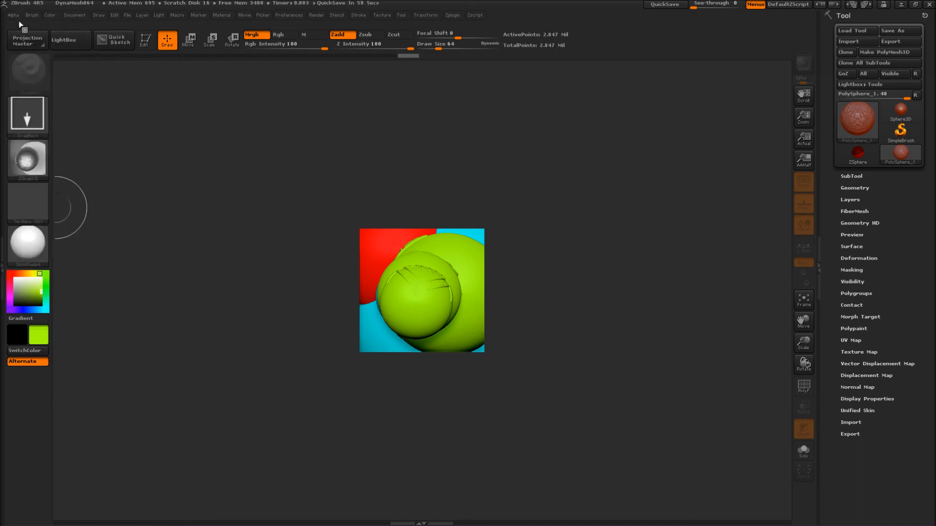
{"action": "left_click", "coordinate": [32, 14]}
{"action": "left_click", "coordinate": [44, 15]}
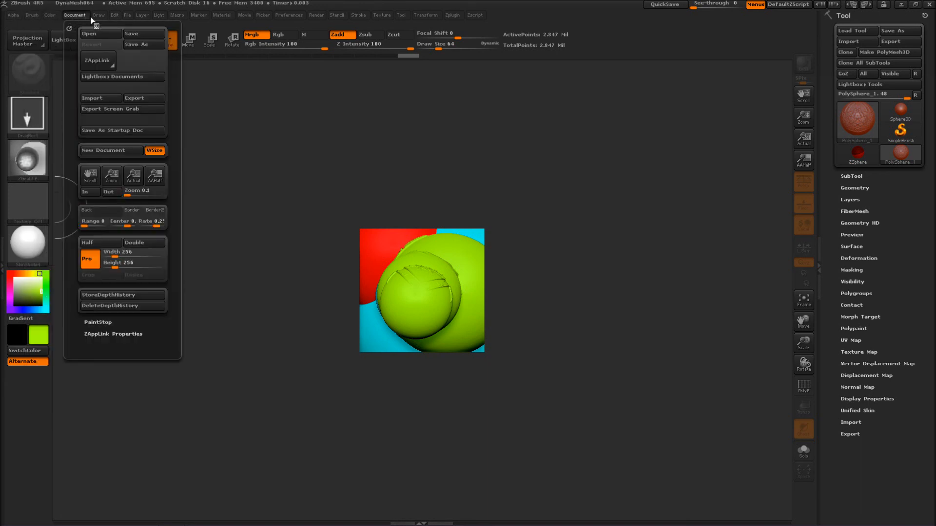
{"action": "left_click", "coordinate": [115, 15]}
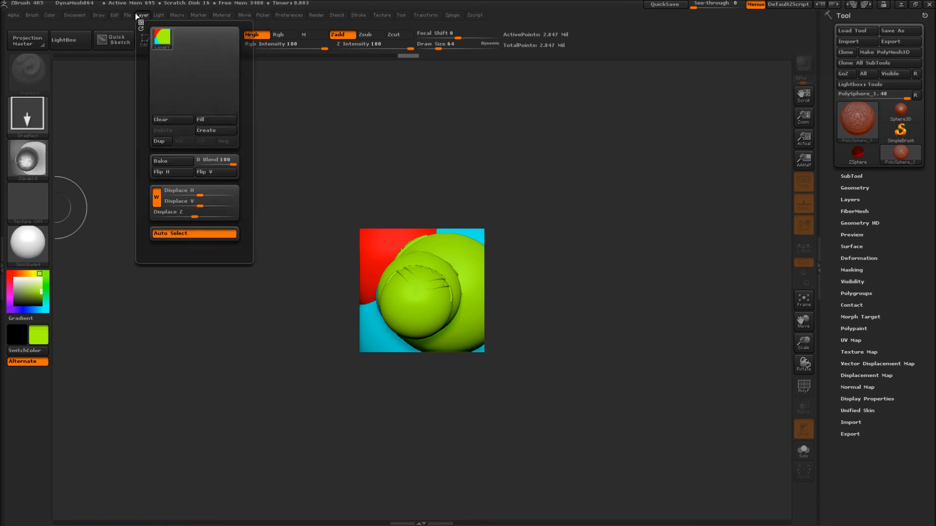